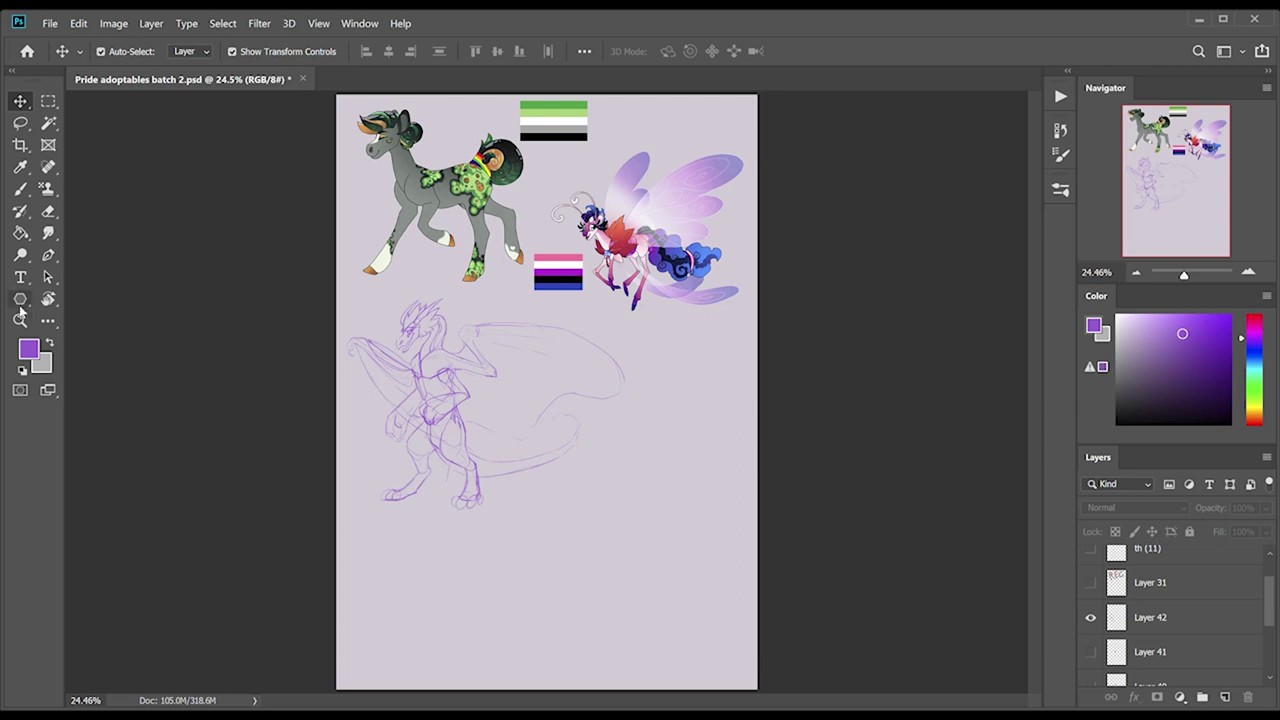
Zoom in on the purple dragon sketch and delete Layers 41 and 40.
{"action": "left_click", "coordinate": [20, 320]}
{"action": "left_click", "coordinate": [346, 294]}
{"action": "scroll", "coordinate": [1163, 600], "scroll_direction": "down", "scroll_amount": 1}
{"action": "key", "text": "ctrl+e"}
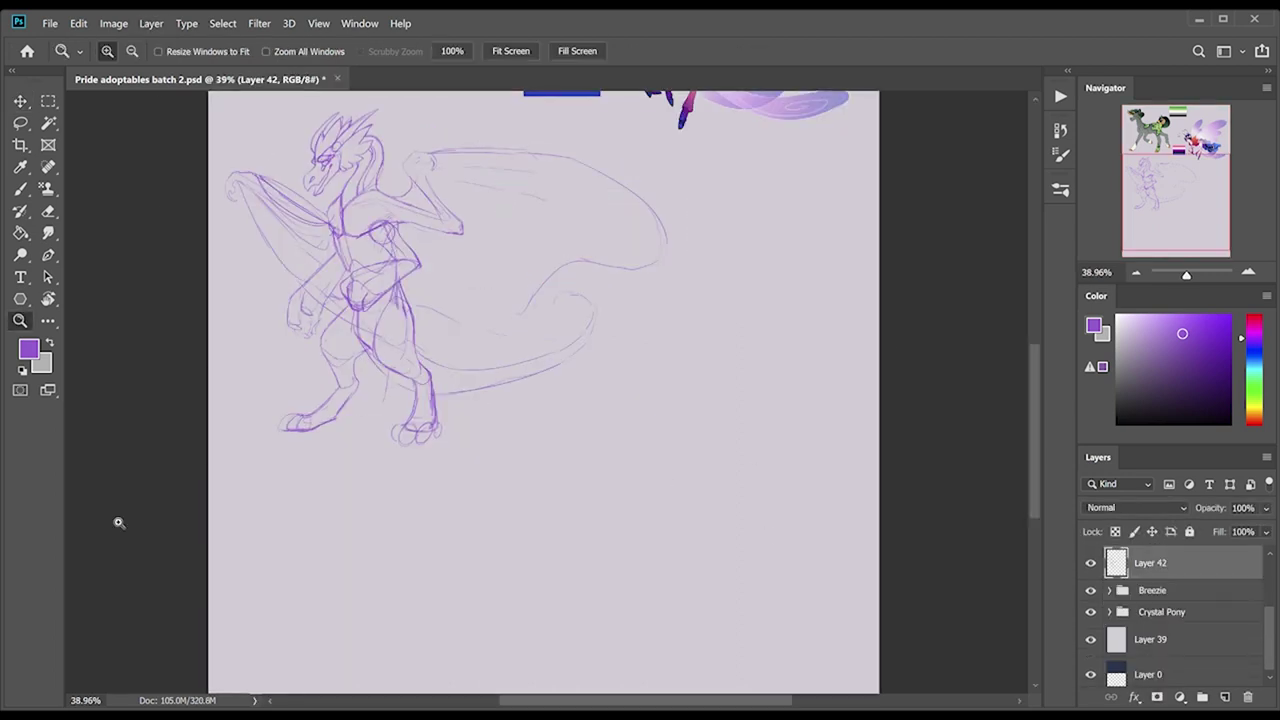
Scale the purple dragon sketch down slightly and fit the page in view.
{"action": "key", "text": "ctrl+t"}
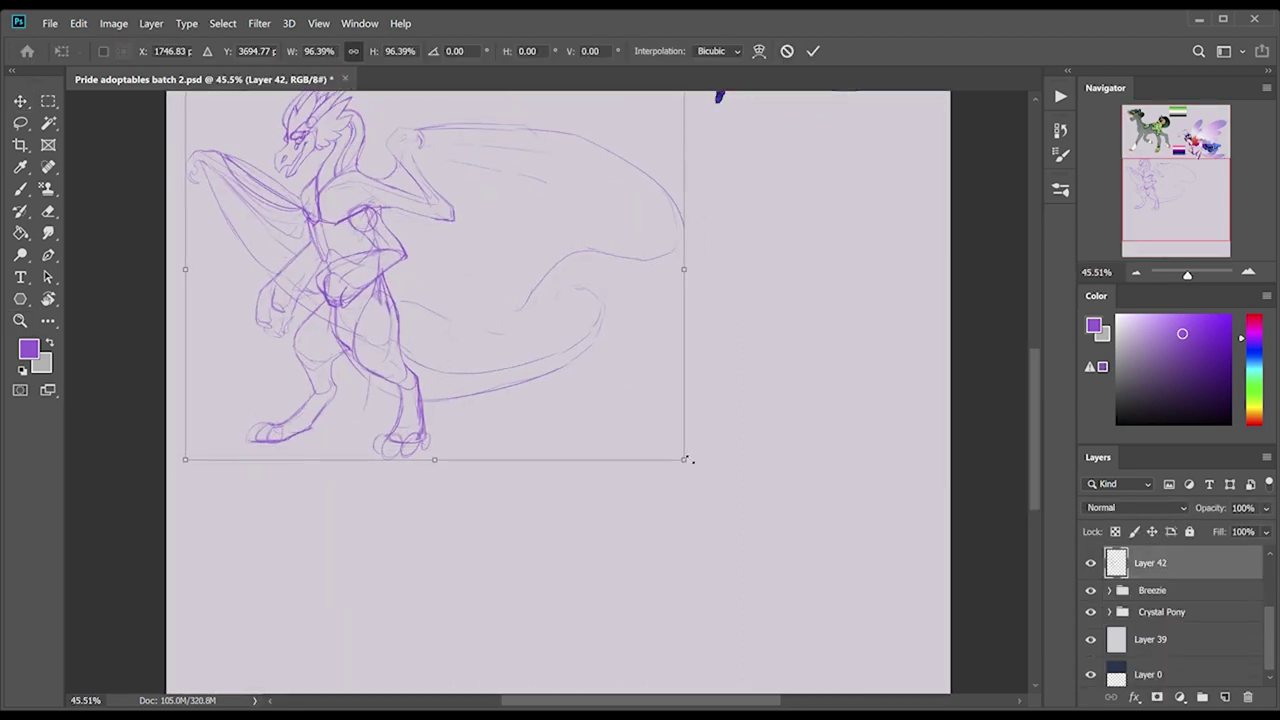
{"action": "key", "text": "Escape"}
{"action": "key", "text": "ctrl+0"}
{"action": "scroll", "coordinate": [1097, 600], "scroll_direction": "up", "scroll_amount": 3}
Hide the flag reference layers and add a new empty Layer 43.
{"action": "left_click", "coordinate": [1093, 576]}
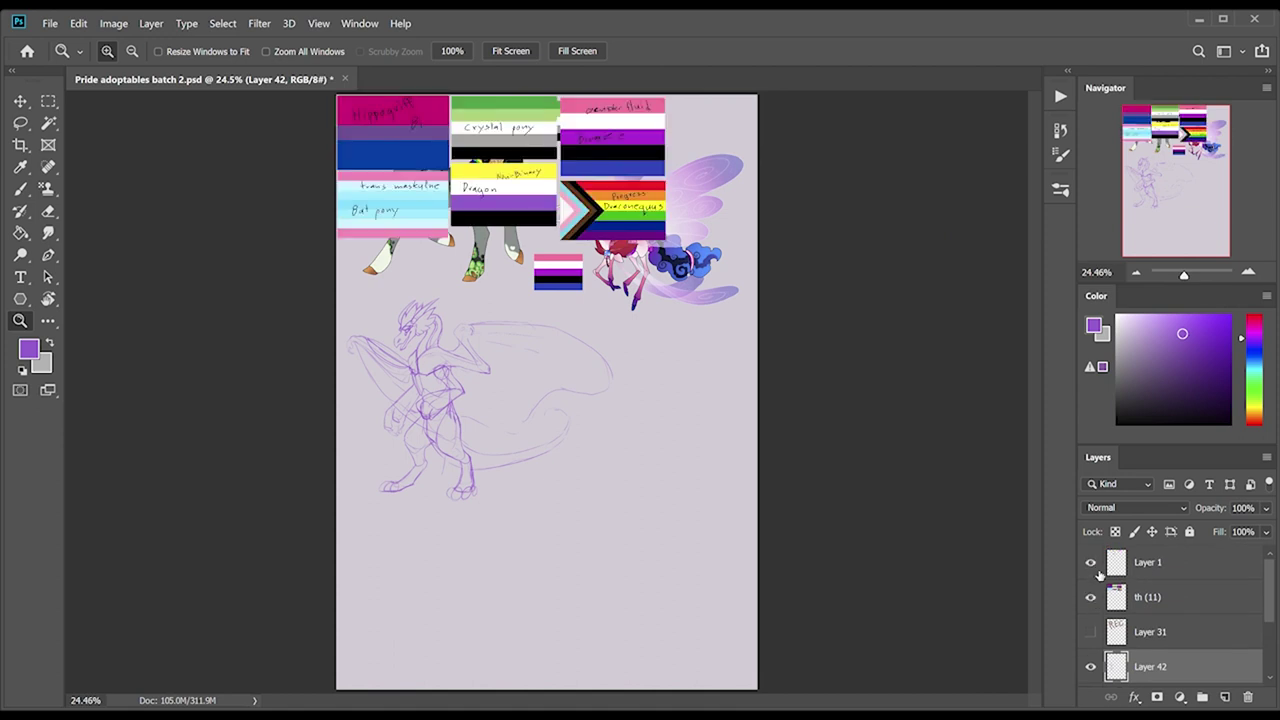
{"action": "left_click", "coordinate": [1091, 563]}
{"action": "left_click", "coordinate": [1224, 697]}
Brush a brown head circle, snout and jaw line on Layer 43, erasing a stray stroke.
{"action": "scroll", "coordinate": [540, 390], "scroll_direction": "up", "scroll_amount": 3, "text": "alt"}
{"action": "key", "text": "b"}
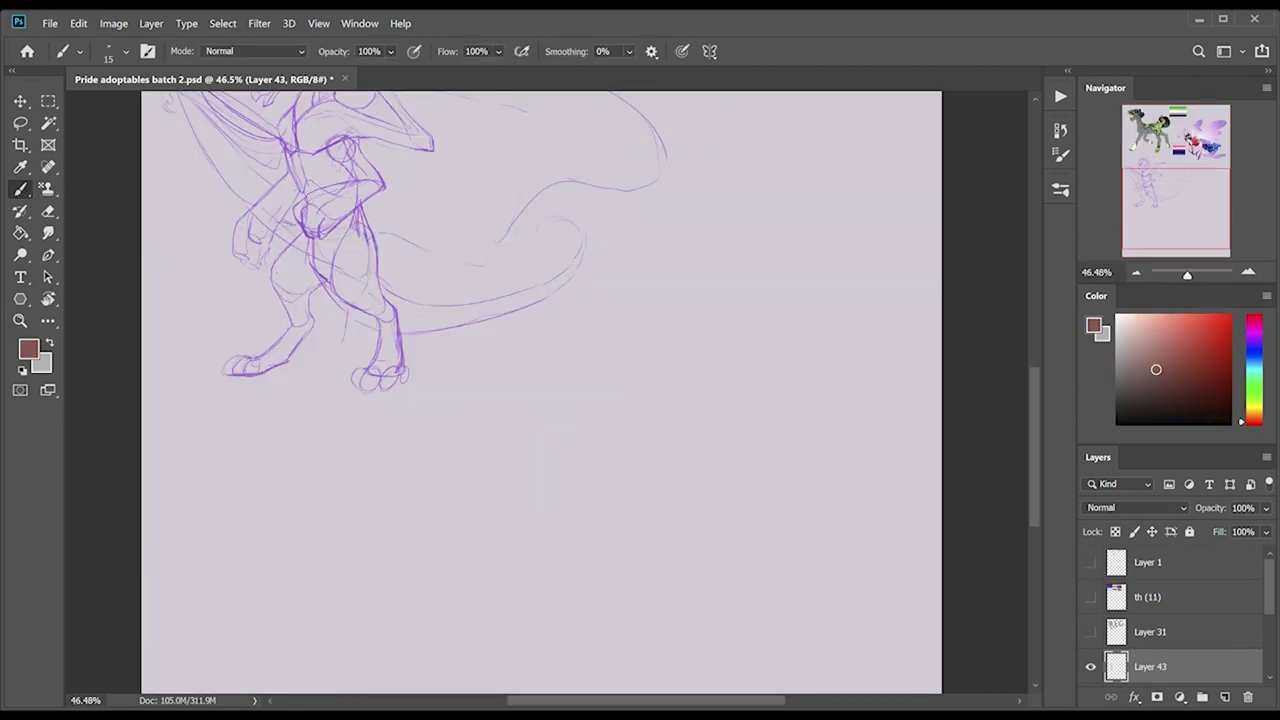
{"action": "scroll", "coordinate": [782, 243], "scroll_direction": "up", "scroll_amount": 2}
{"action": "left_click_drag", "start_coordinate": [834, 253], "coordinate": [897, 270]}
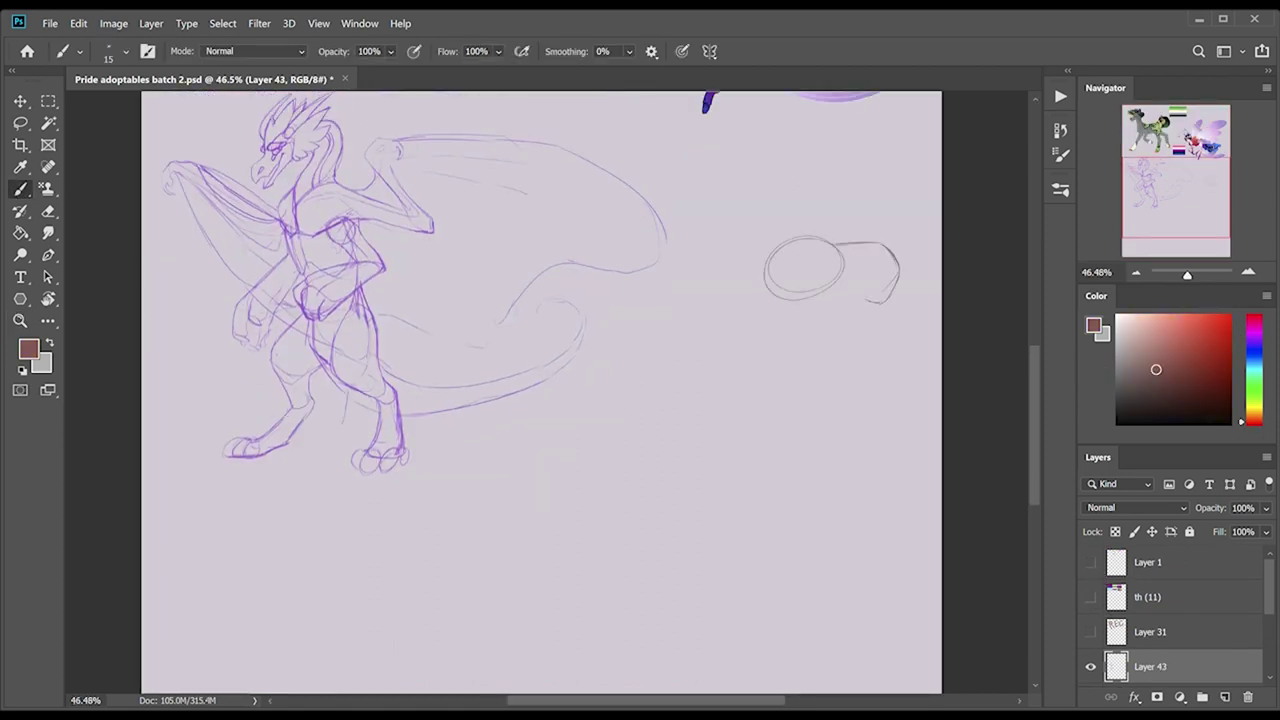
{"action": "left_click_drag", "start_coordinate": [766, 280], "coordinate": [890, 303]}
{"action": "key", "text": "e"}
{"action": "left_click_drag", "start_coordinate": [800, 305], "coordinate": [884, 305]}
{"action": "key", "text": "b"}
{"action": "mouse_move", "coordinate": [768, 280]}
{"action": "left_mouse_down"}
{"action": "mouse_move", "coordinate": [856, 303]}
{"action": "mouse_move", "coordinate": [840, 230]}
{"action": "left_mouse_up"}
Reposition the head, then sketch the curled horn with its inner loop and neck lines.
{"action": "key", "text": "ctrl+t"}
{"action": "key", "text": "Return"}
{"action": "key", "text": "z"}
{"action": "left_click", "coordinate": [910, 120]}
{"action": "left_click_drag", "start_coordinate": [745, 258], "coordinate": [678, 345]}
{"action": "left_click_drag", "start_coordinate": [552, 330], "coordinate": [750, 258]}
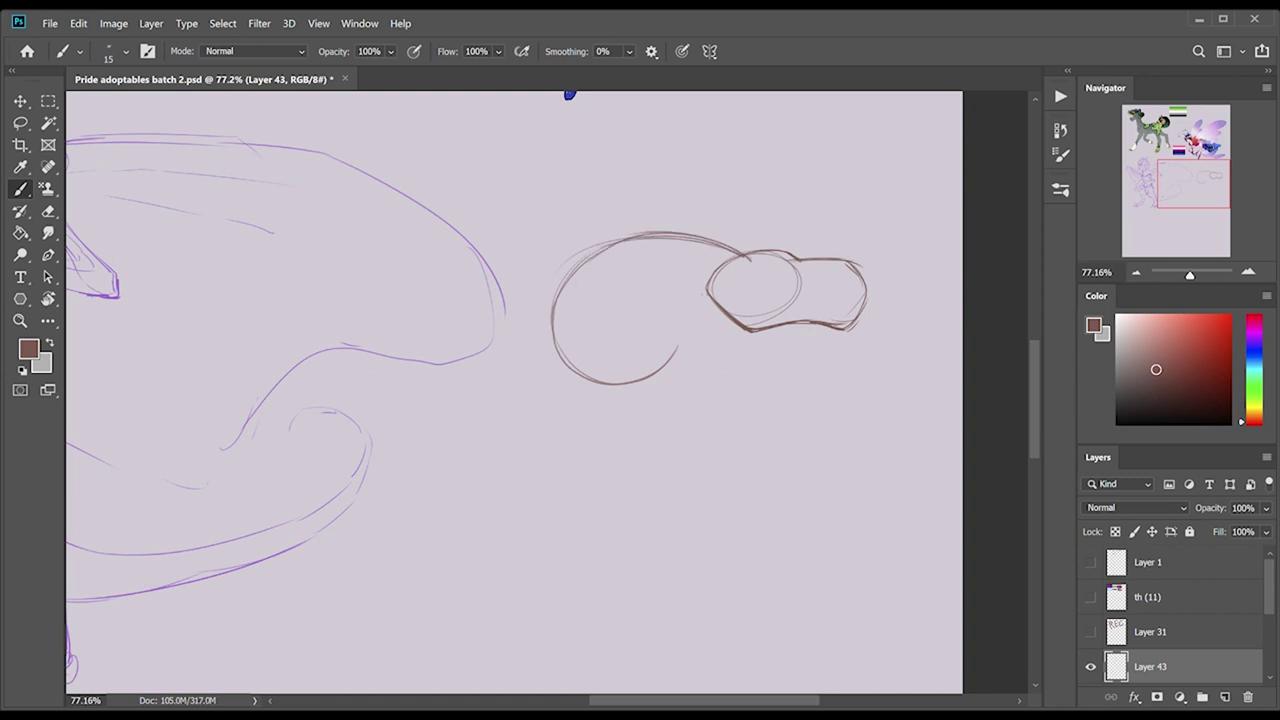
{"action": "left_click_drag", "start_coordinate": [652, 236], "coordinate": [600, 376]}
{"action": "left_click_drag", "start_coordinate": [660, 268], "coordinate": [640, 378]}
{"action": "left_click_drag", "start_coordinate": [590, 288], "coordinate": [712, 266]}
{"action": "mouse_move", "coordinate": [714, 256]}
{"action": "left_mouse_down"}
{"action": "mouse_move", "coordinate": [758, 242]}
{"action": "mouse_move", "coordinate": [688, 292]}
{"action": "left_mouse_up"}
{"action": "mouse_move", "coordinate": [776, 248]}
{"action": "left_mouse_down"}
{"action": "mouse_move", "coordinate": [678, 234]}
{"action": "mouse_move", "coordinate": [730, 332]}
{"action": "left_mouse_up"}
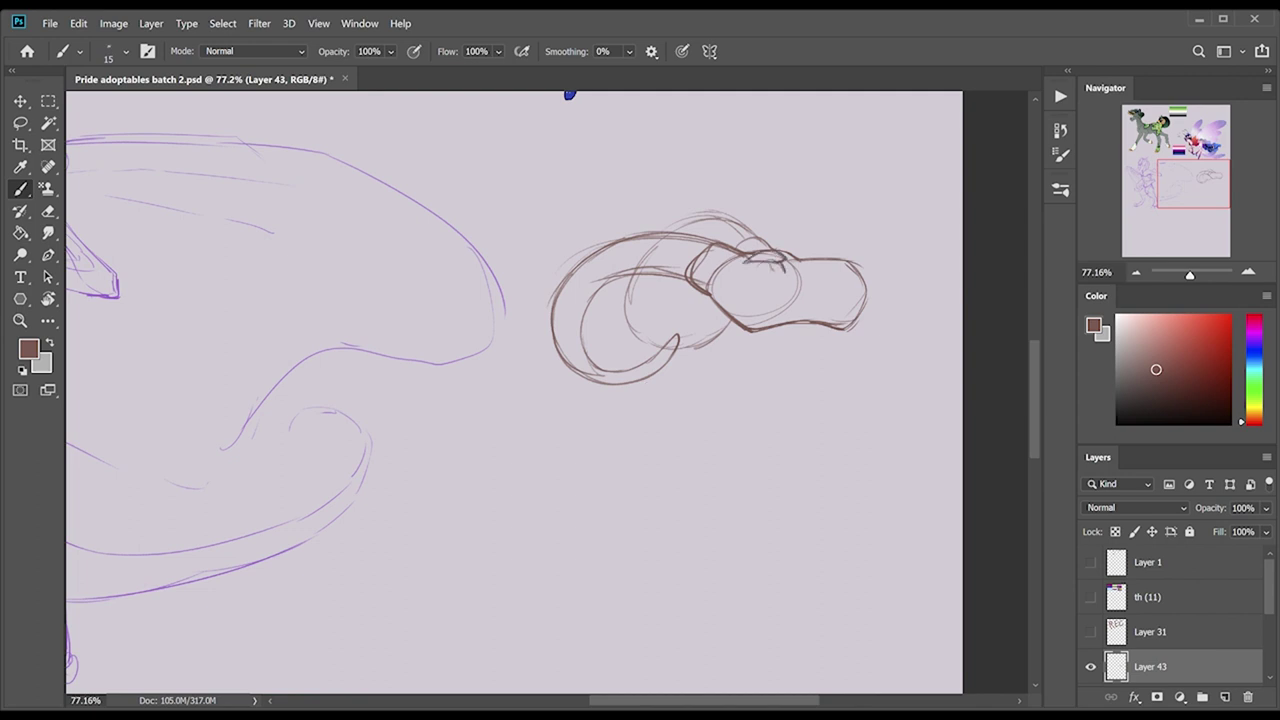
Lasso the eye and enlarge it with Free Transform.
{"action": "key", "text": "l"}
{"action": "left_click_drag", "start_coordinate": [760, 254], "coordinate": [803, 301]}
{"action": "key", "text": "ctrl+t"}
{"action": "key", "text": "Return"}
{"action": "key", "text": "z"}
{"action": "left_click_drag", "start_coordinate": [594, 240], "coordinate": [700, 240]}
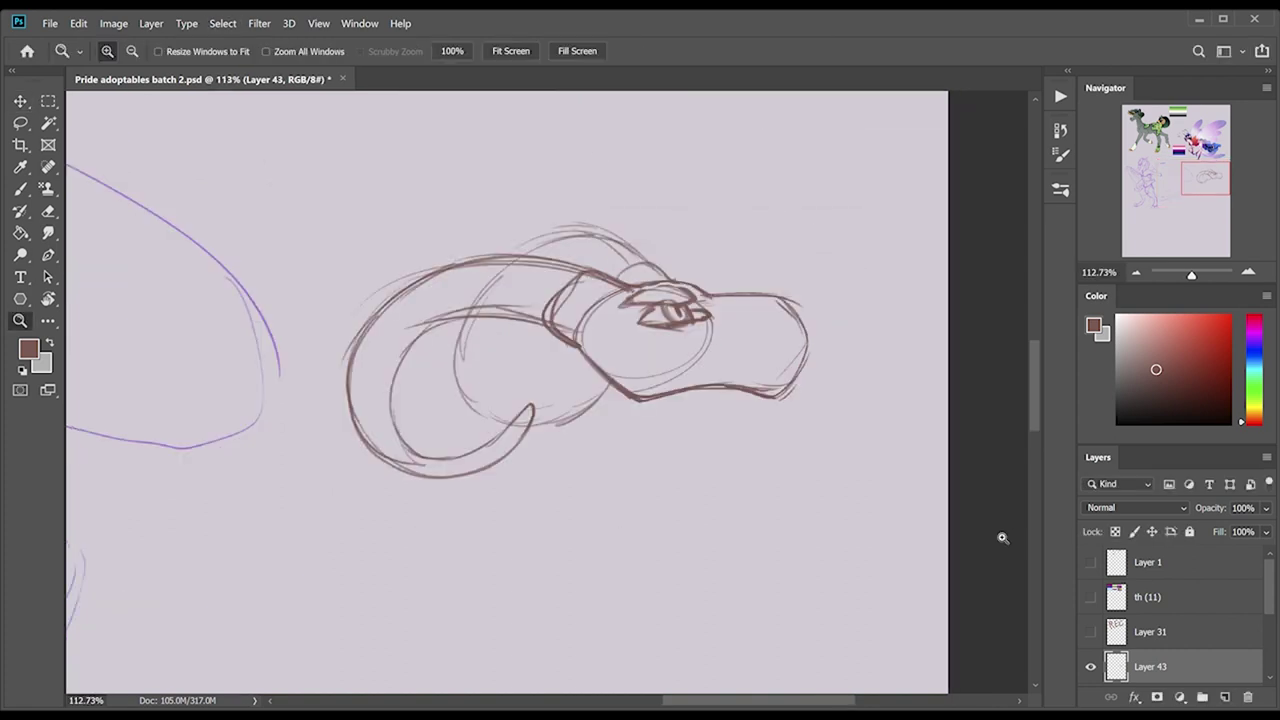
{"action": "key", "text": "b"}
{"action": "left_click_drag", "start_coordinate": [756, 314], "coordinate": [780, 330]}
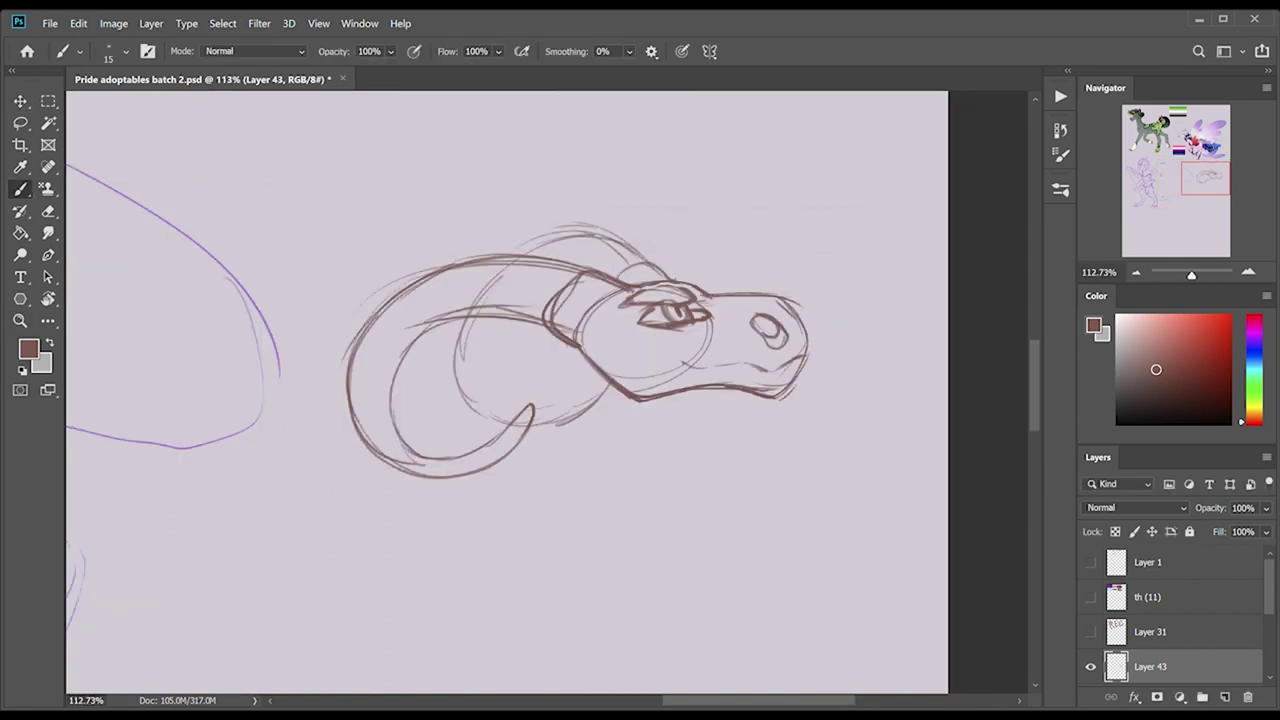
Draw the mouth, rotate the lower jaw open, and add teeth to it.
{"action": "left_click_drag", "start_coordinate": [686, 362], "coordinate": [804, 358]}
{"action": "key", "text": "l"}
{"action": "left_click_drag", "start_coordinate": [582, 345], "coordinate": [590, 350]}
{"action": "key", "text": "v"}
{"action": "left_click_drag", "start_coordinate": [845, 345], "coordinate": [835, 380]}
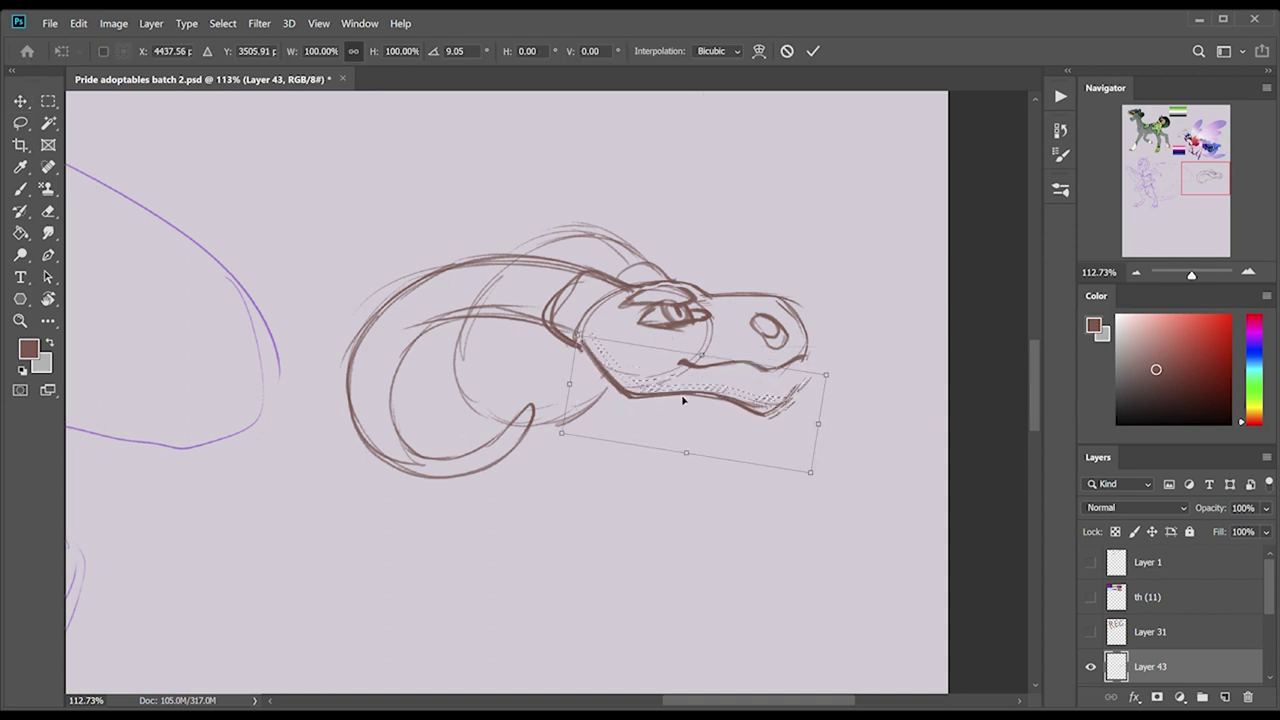
{"action": "key", "text": "Return"}
{"action": "key", "text": "b"}
{"action": "left_click_drag", "start_coordinate": [682, 366], "coordinate": [788, 400]}
{"action": "left_click_drag", "start_coordinate": [624, 398], "coordinate": [792, 424]}
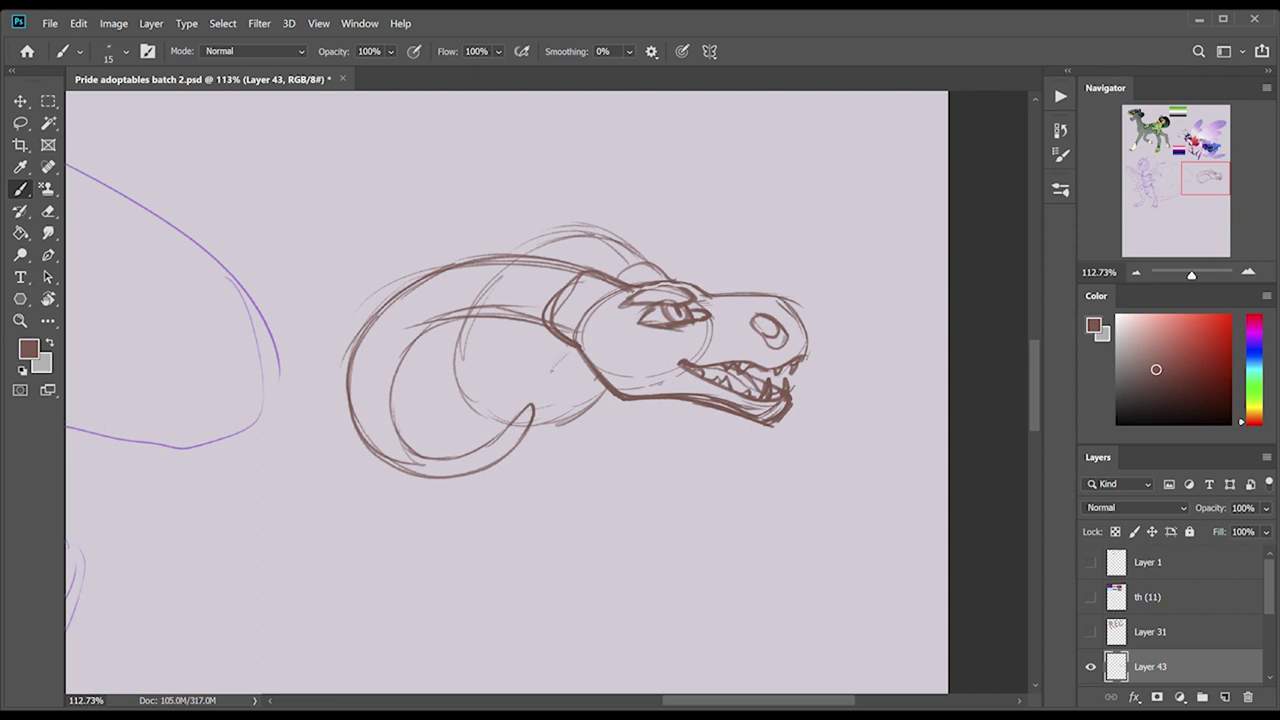
{"action": "left_click_drag", "start_coordinate": [680, 578], "coordinate": [712, 598]}
Zoom out and scale the brown dragon head down smaller.
{"action": "key", "text": "z"}
{"action": "key", "text": "ctrl+0"}
{"action": "scroll", "coordinate": [540, 380], "scroll_direction": "up", "scroll_amount": 3}
{"action": "key", "text": "v"}
{"action": "key", "text": "ctrl+t"}
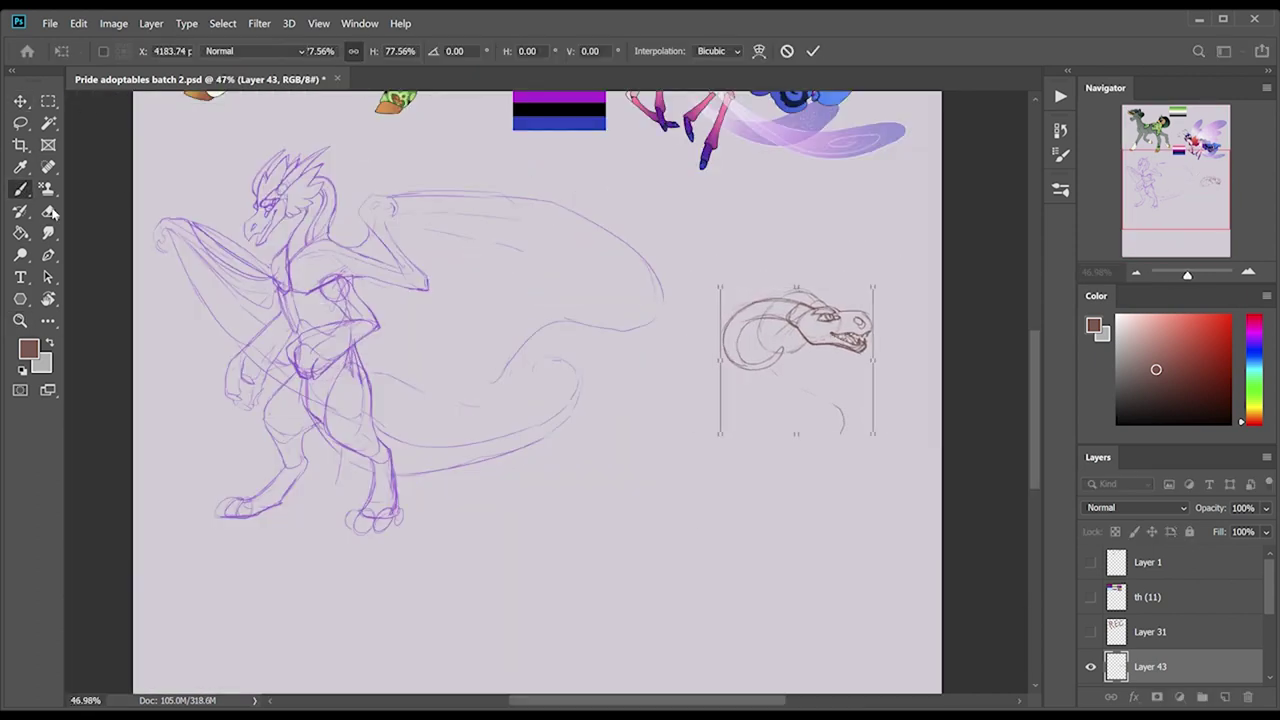
{"action": "key", "text": "Return"}
Sketch the neck below the brown head, undoing one stroke.
{"action": "key", "text": "b"}
{"action": "left_click_drag", "start_coordinate": [762, 330], "coordinate": [800, 425]}
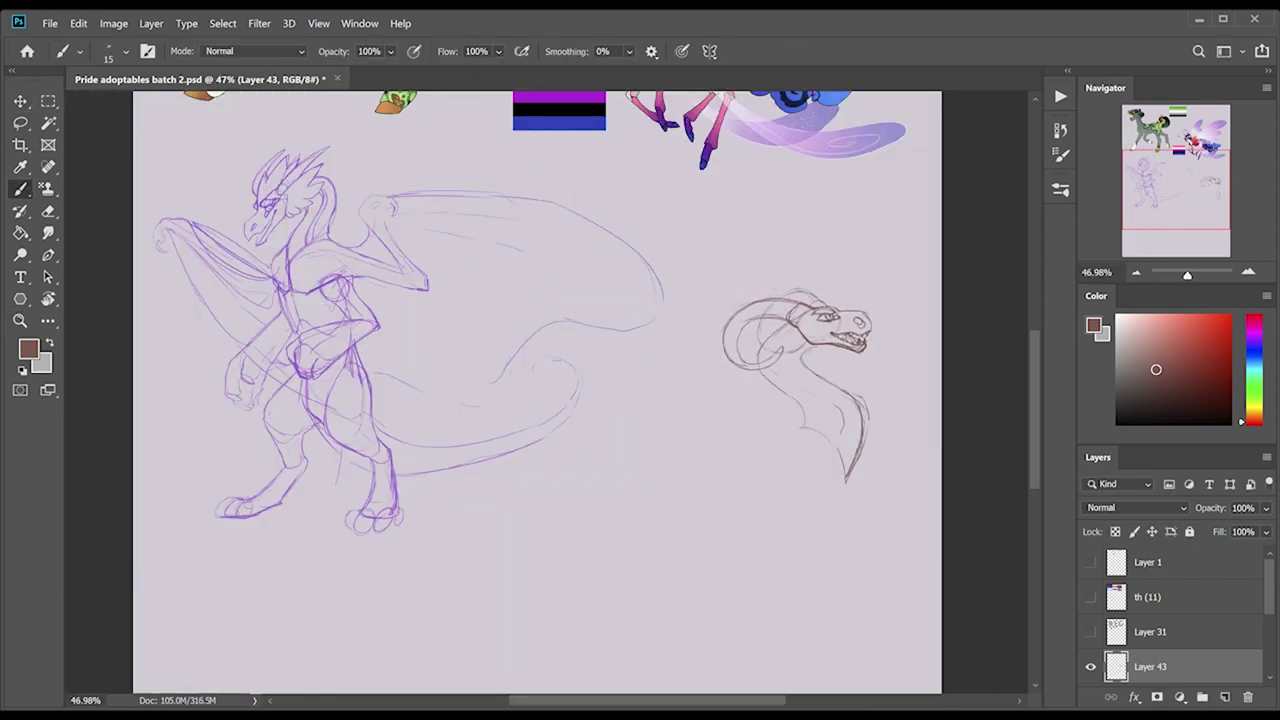
{"action": "key", "text": "ctrl+z"}
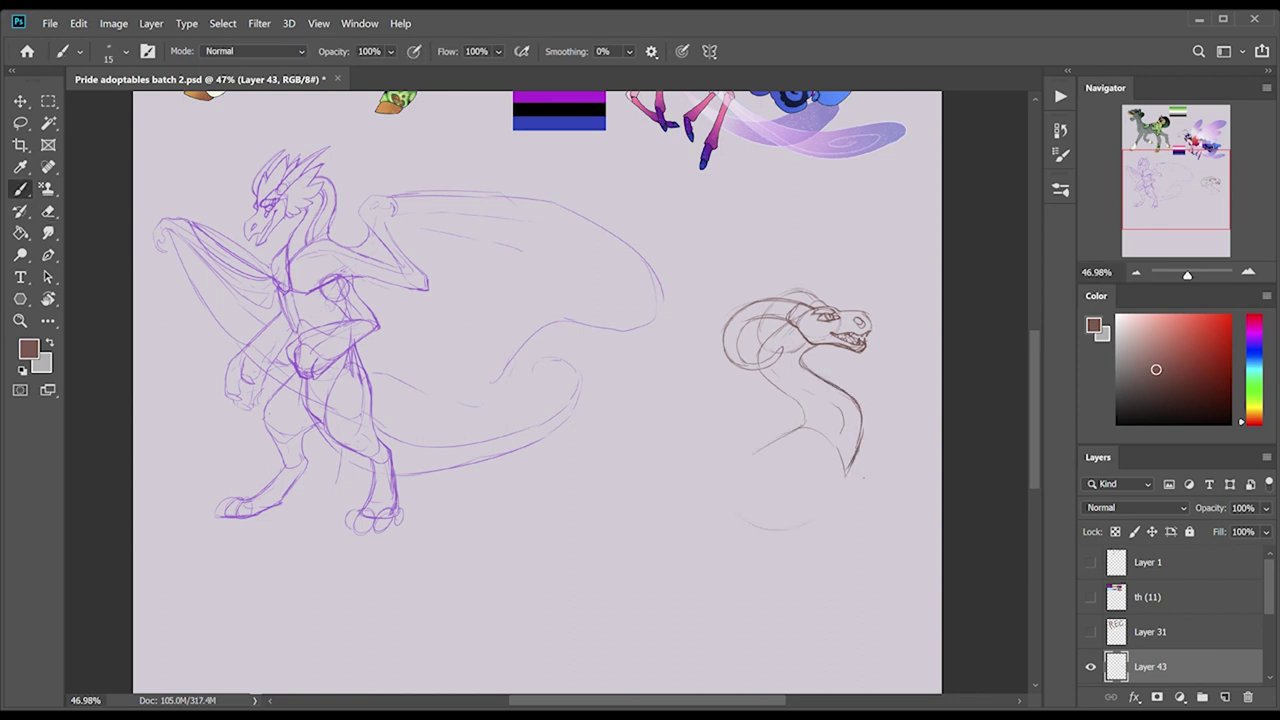
{"action": "left_click_drag", "start_coordinate": [795, 440], "coordinate": [800, 532]}
{"action": "left_click_drag", "start_coordinate": [702, 494], "coordinate": [618, 556]}
{"action": "scroll", "coordinate": [540, 390], "scroll_direction": "down", "scroll_amount": 3}
{"action": "left_click_drag", "start_coordinate": [378, 405], "coordinate": [540, 505]}
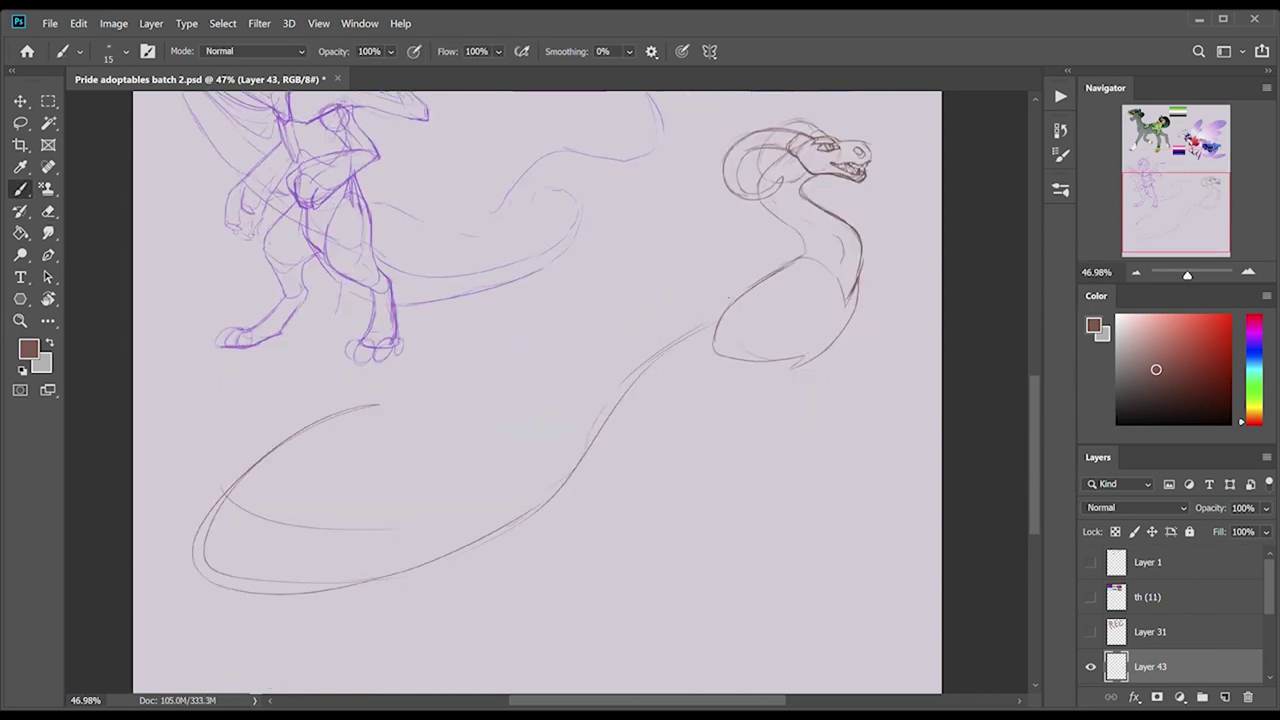
Sketch the body, belly loop and hind and front legs, then shrink the sketch.
{"action": "left_click_drag", "start_coordinate": [766, 278], "coordinate": [614, 392]}
{"action": "left_click_drag", "start_coordinate": [790, 374], "coordinate": [582, 464]}
{"action": "left_click_drag", "start_coordinate": [690, 372], "coordinate": [584, 462]}
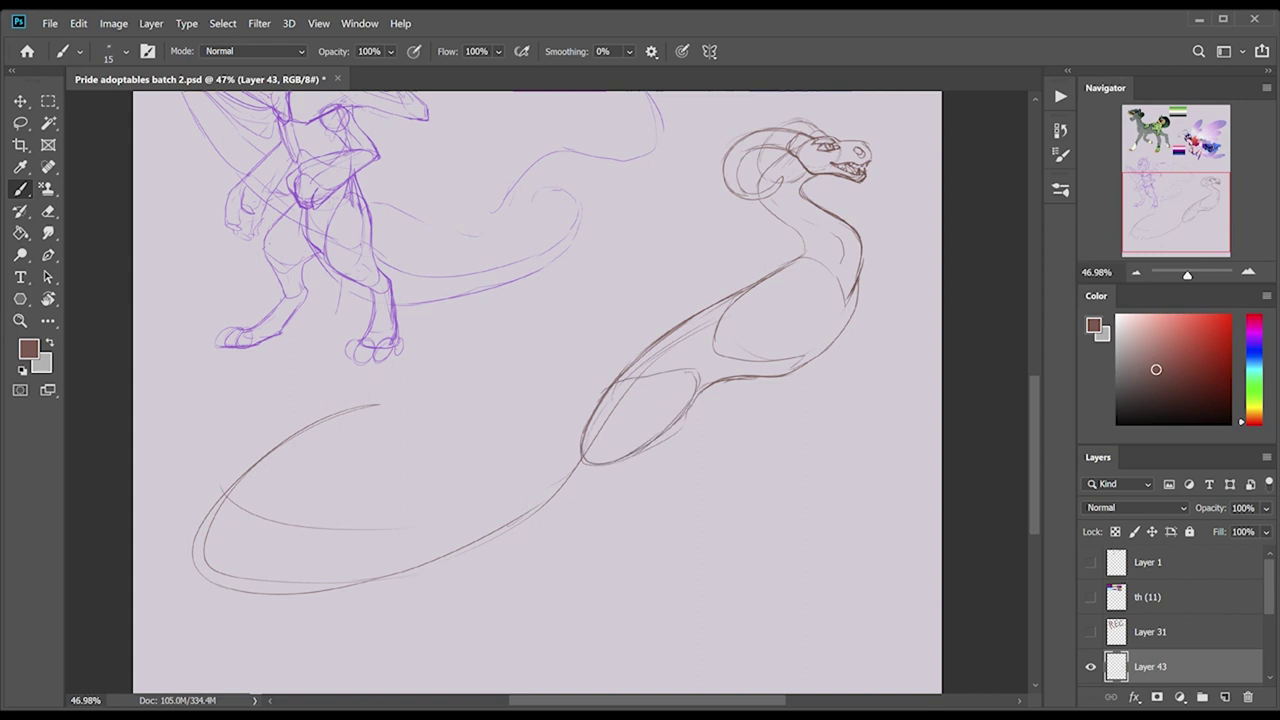
{"action": "left_click_drag", "start_coordinate": [612, 388], "coordinate": [660, 482]}
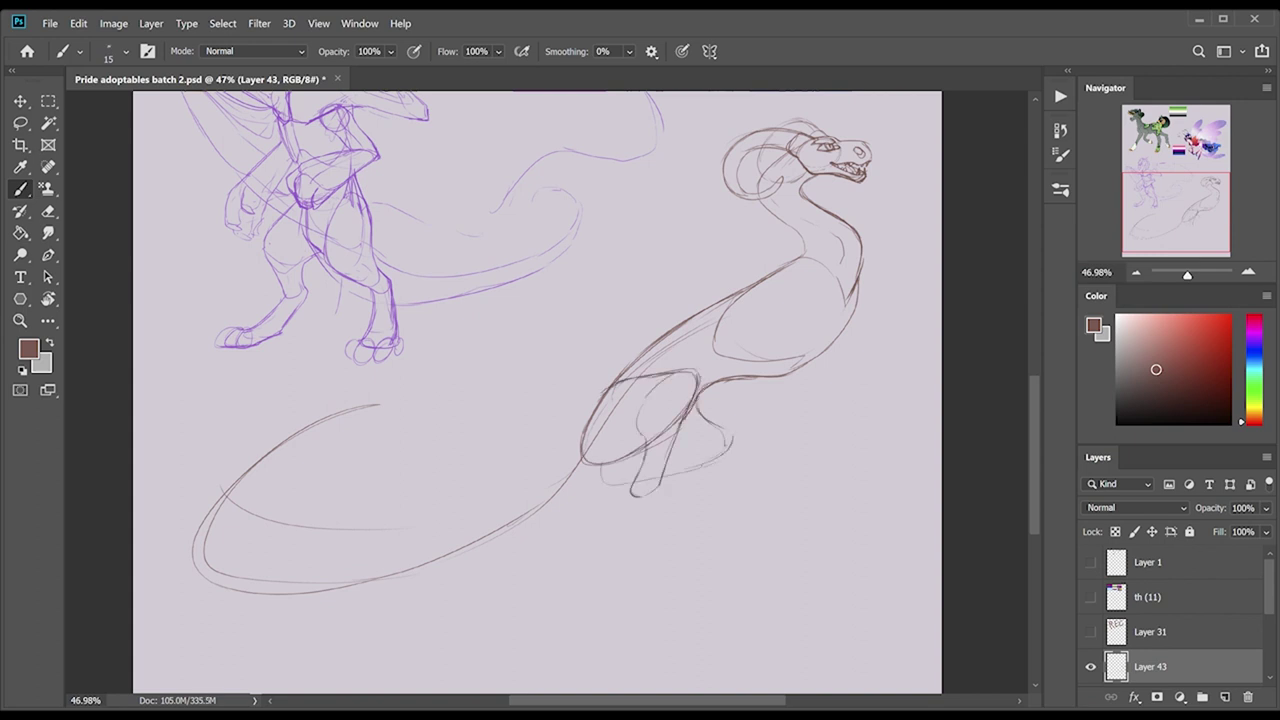
{"action": "left_click_drag", "start_coordinate": [722, 430], "coordinate": [786, 516]}
{"action": "left_click_drag", "start_coordinate": [704, 464], "coordinate": [776, 520]}
{"action": "left_click_drag", "start_coordinate": [706, 424], "coordinate": [640, 496]}
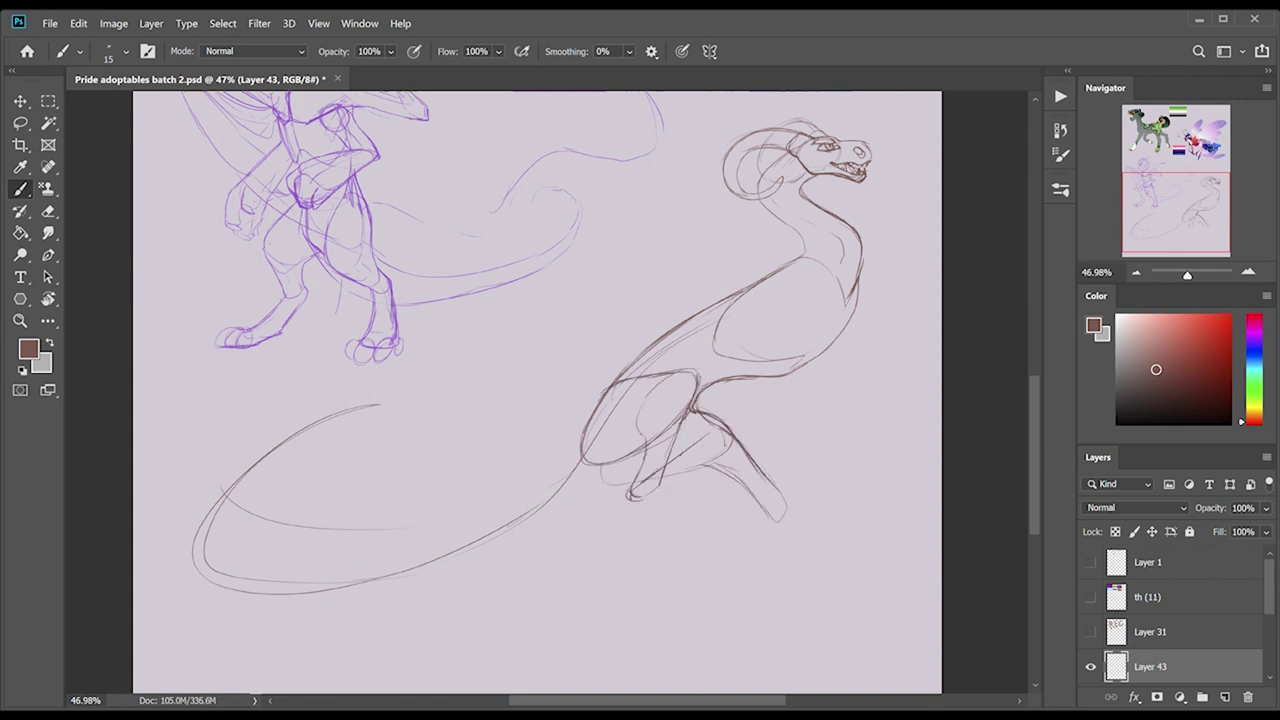
{"action": "left_click_drag", "start_coordinate": [846, 470], "coordinate": [876, 496]}
{"action": "key", "text": "ctrl+t"}
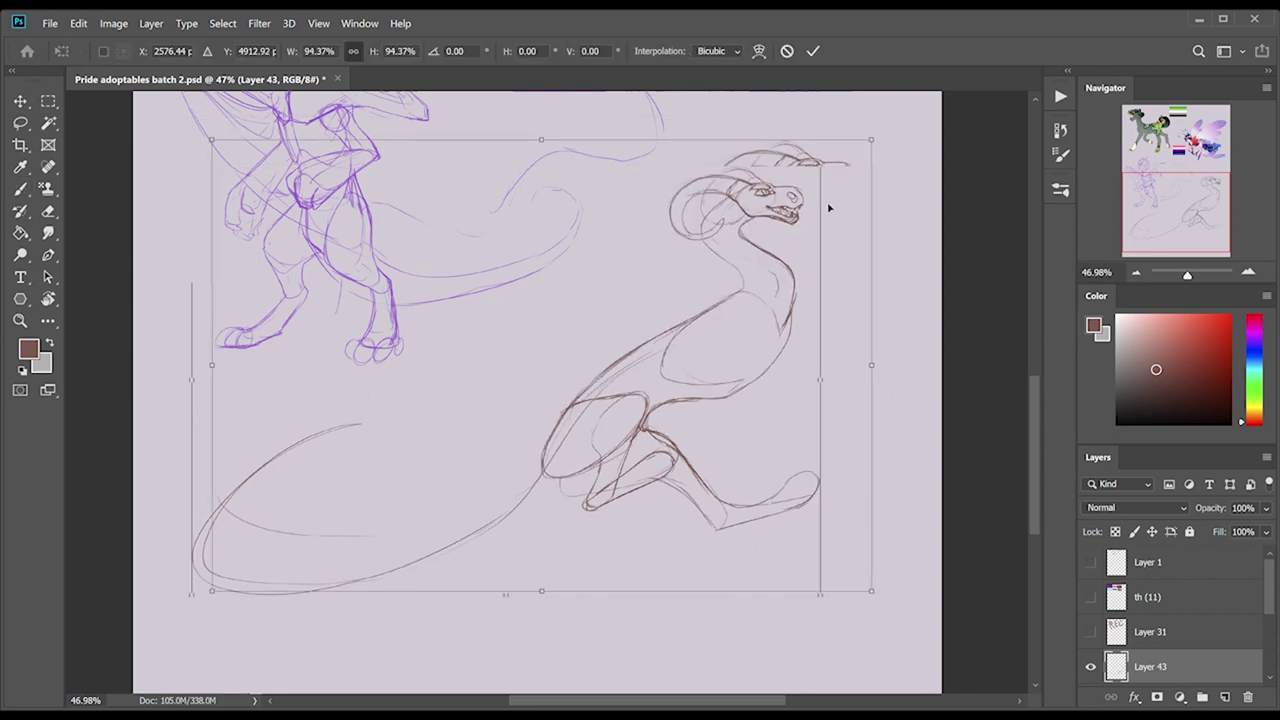
{"action": "left_click_drag", "start_coordinate": [194, 114], "coordinate": [221, 140]}
{"action": "key", "text": "Return"}
Add the chest, arm, right-side belly and haunch, and a clawed hand.
{"action": "left_click_drag", "start_coordinate": [828, 286], "coordinate": [750, 346]}
{"action": "mouse_move", "coordinate": [762, 302]}
{"action": "left_mouse_down"}
{"action": "mouse_move", "coordinate": [764, 362]}
{"action": "mouse_move", "coordinate": [786, 412]}
{"action": "left_mouse_up"}
{"action": "mouse_move", "coordinate": [800, 264]}
{"action": "left_mouse_down"}
{"action": "mouse_move", "coordinate": [822, 340]}
{"action": "mouse_move", "coordinate": [756, 314]}
{"action": "left_mouse_up"}
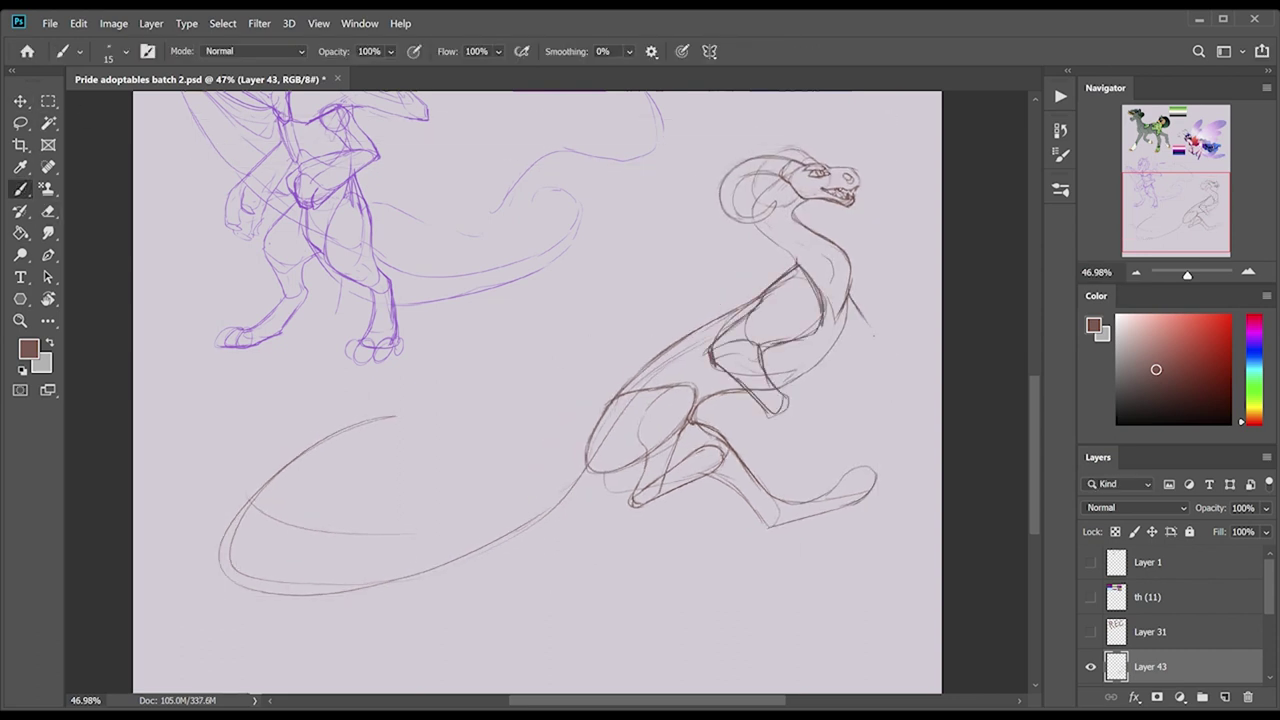
{"action": "mouse_move", "coordinate": [846, 300]}
{"action": "left_mouse_down"}
{"action": "mouse_move", "coordinate": [912, 460]}
{"action": "mouse_move", "coordinate": [904, 366]}
{"action": "left_mouse_up"}
{"action": "left_click_drag", "start_coordinate": [906, 362], "coordinate": [896, 472]}
{"action": "left_click_drag", "start_coordinate": [850, 380], "coordinate": [878, 410]}
{"action": "left_click_drag", "start_coordinate": [892, 362], "coordinate": [914, 394]}
{"action": "left_click_drag", "start_coordinate": [912, 414], "coordinate": [918, 490]}
{"action": "left_click_drag", "start_coordinate": [882, 450], "coordinate": [900, 486]}
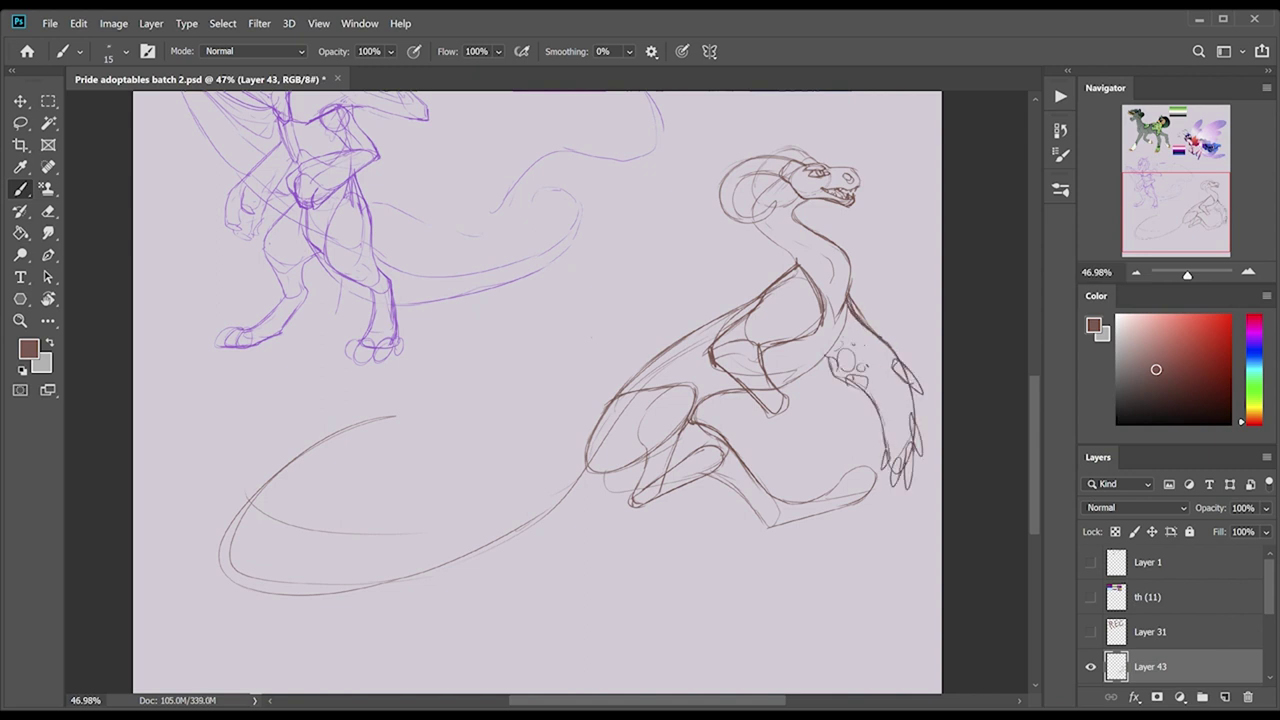
{"action": "left_click_drag", "start_coordinate": [788, 440], "coordinate": [828, 434]}
Select and reshape part of the arm with Free Transform.
{"action": "key", "text": "l"}
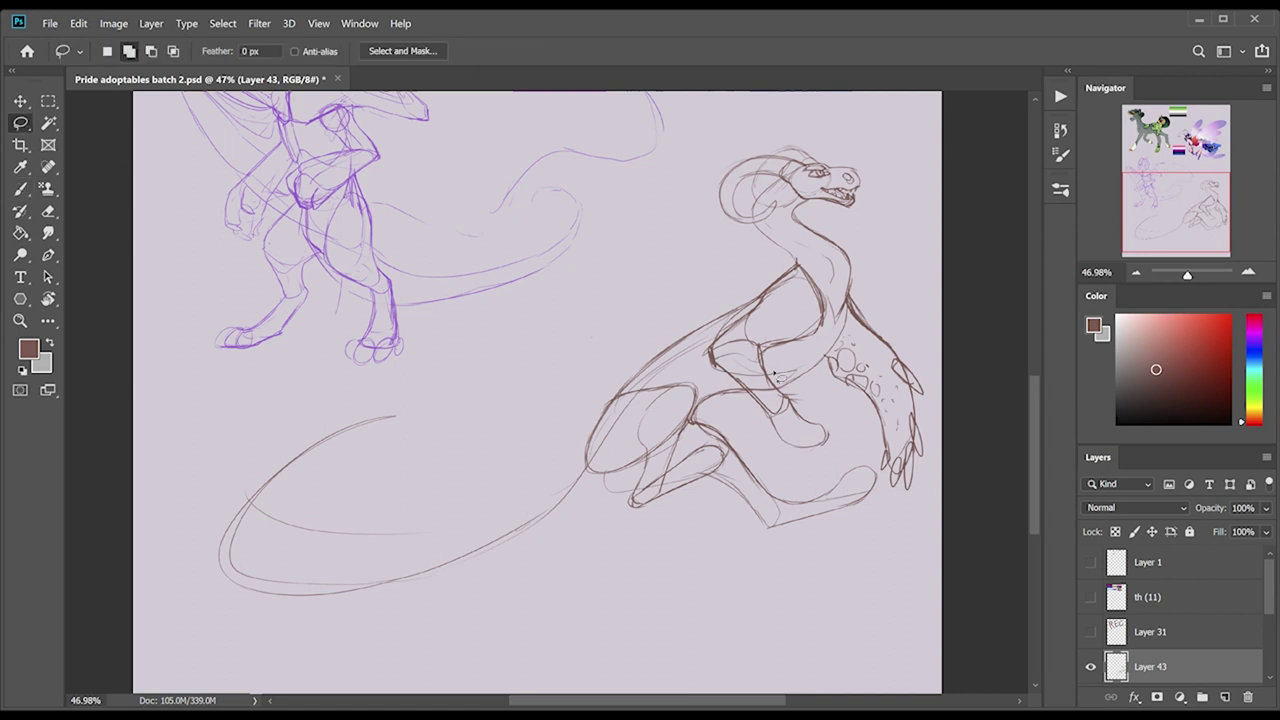
{"action": "key", "text": "ctrl+t"}
{"action": "left_click_drag", "start_coordinate": [745, 398], "coordinate": [790, 420]}
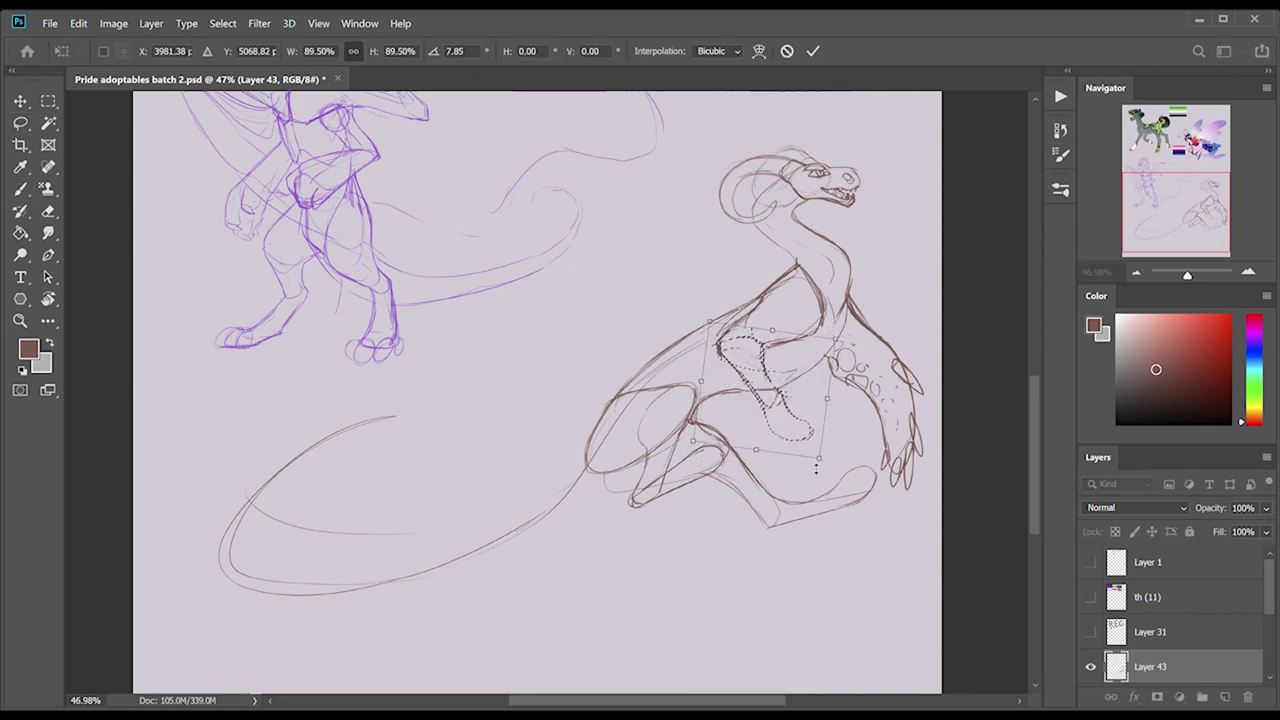
{"action": "key", "text": "Return"}
{"action": "key", "text": "v"}
{"action": "key", "text": "ctrl+d"}
{"action": "left_click", "coordinate": [22, 190]}
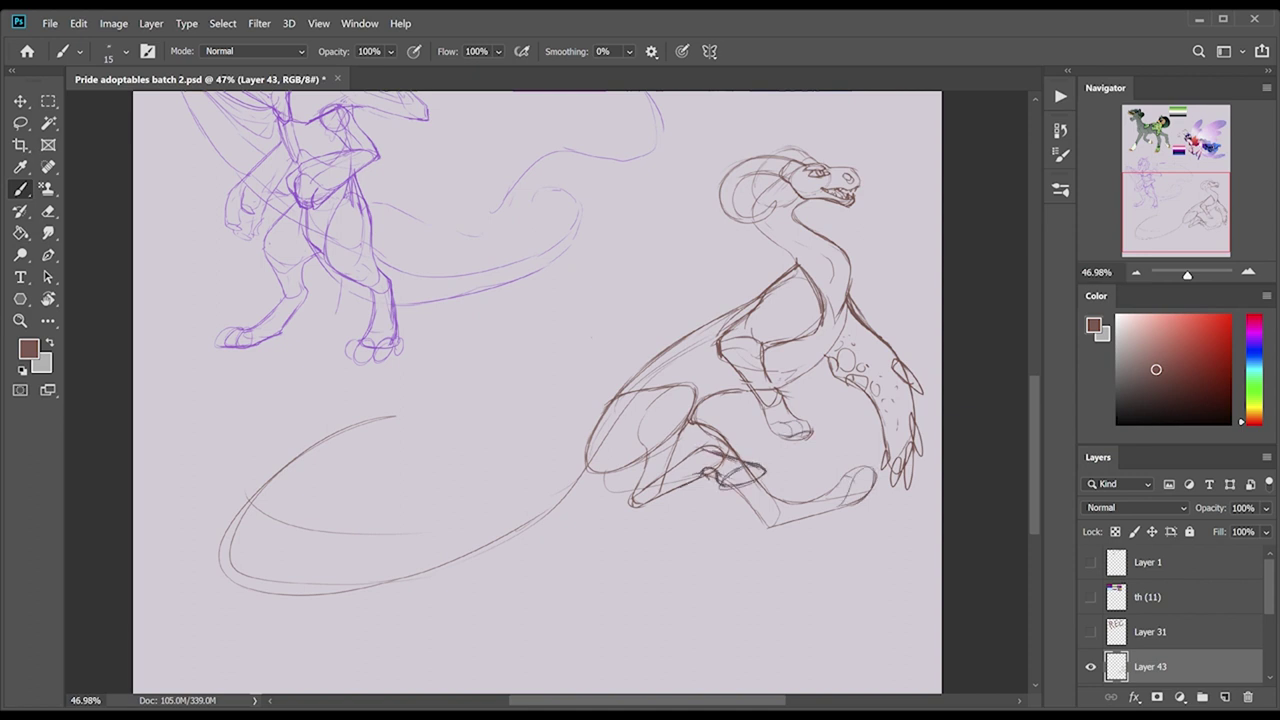
Lasso the lower leg and rotate it into place.
{"action": "key", "text": "l"}
{"action": "left_click_drag", "start_coordinate": [705, 410], "coordinate": [880, 495]}
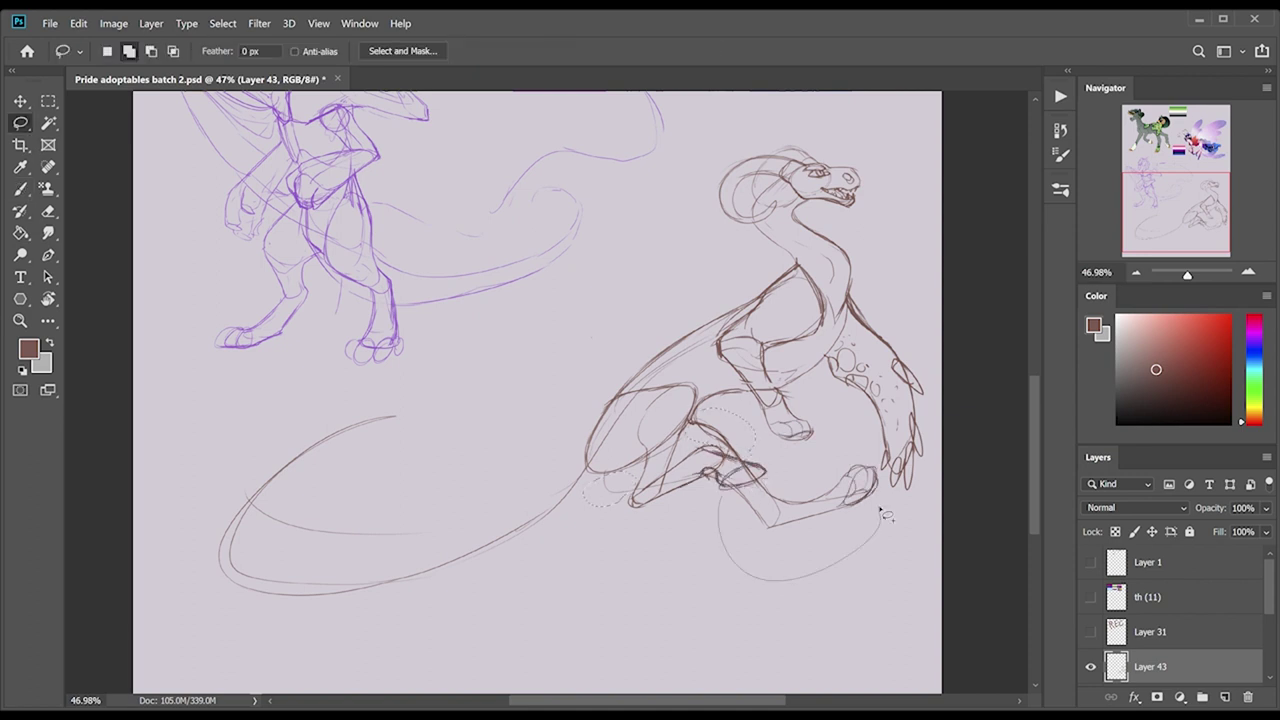
{"action": "key", "text": "ctrl+t"}
{"action": "mouse_move", "coordinate": [800, 500]}
{"action": "left_mouse_down"}
{"action": "mouse_move", "coordinate": [776, 510]}
{"action": "mouse_move", "coordinate": [835, 476]}
{"action": "mouse_move", "coordinate": [760, 470]}
{"action": "left_mouse_up"}
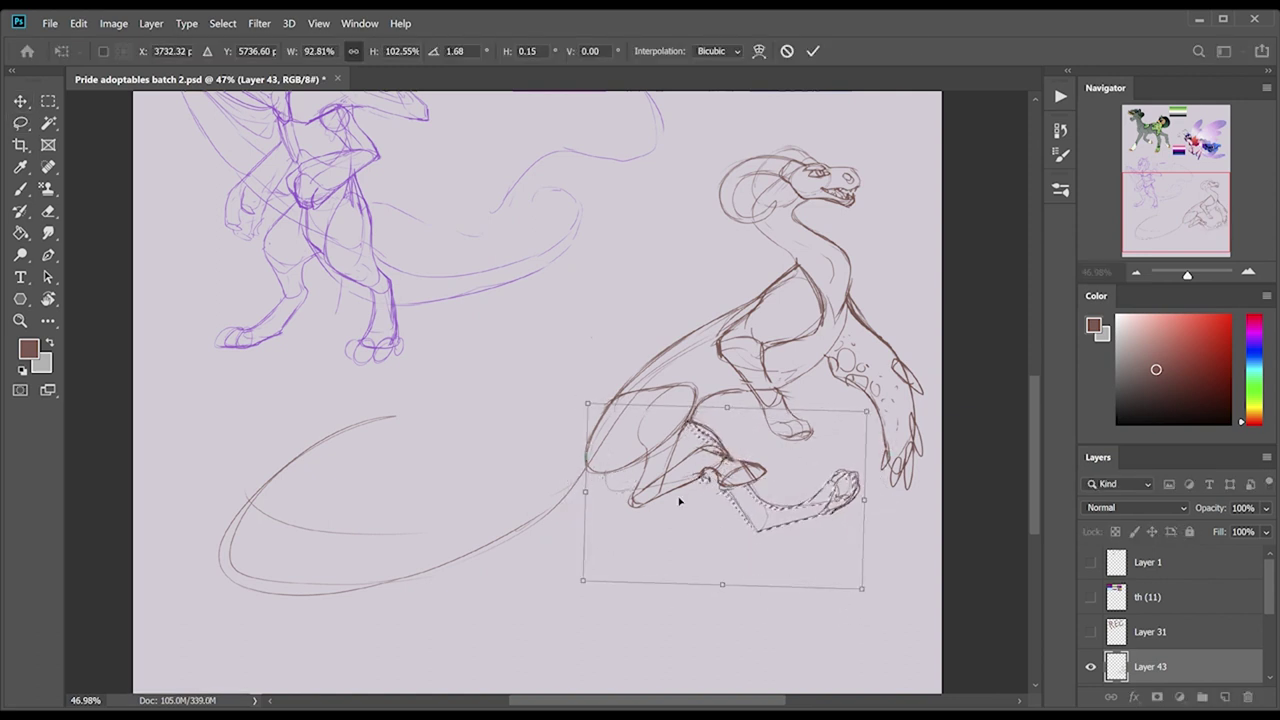
{"action": "key", "text": "Return"}
{"action": "key", "text": "b"}
Draw the long looping tail with darker outer and lower loops, then fit the page.
{"action": "mouse_move", "coordinate": [544, 484]}
{"action": "left_mouse_down"}
{"action": "mouse_move", "coordinate": [236, 560]}
{"action": "mouse_move", "coordinate": [388, 416]}
{"action": "left_mouse_up"}
{"action": "mouse_move", "coordinate": [308, 448]}
{"action": "left_mouse_down"}
{"action": "mouse_move", "coordinate": [200, 610]}
{"action": "mouse_move", "coordinate": [650, 466]}
{"action": "left_mouse_up"}
{"action": "mouse_move", "coordinate": [300, 590]}
{"action": "left_mouse_down"}
{"action": "mouse_move", "coordinate": [436, 400]}
{"action": "mouse_move", "coordinate": [296, 580]}
{"action": "left_mouse_up"}
{"action": "left_click_drag", "start_coordinate": [198, 540], "coordinate": [344, 640]}
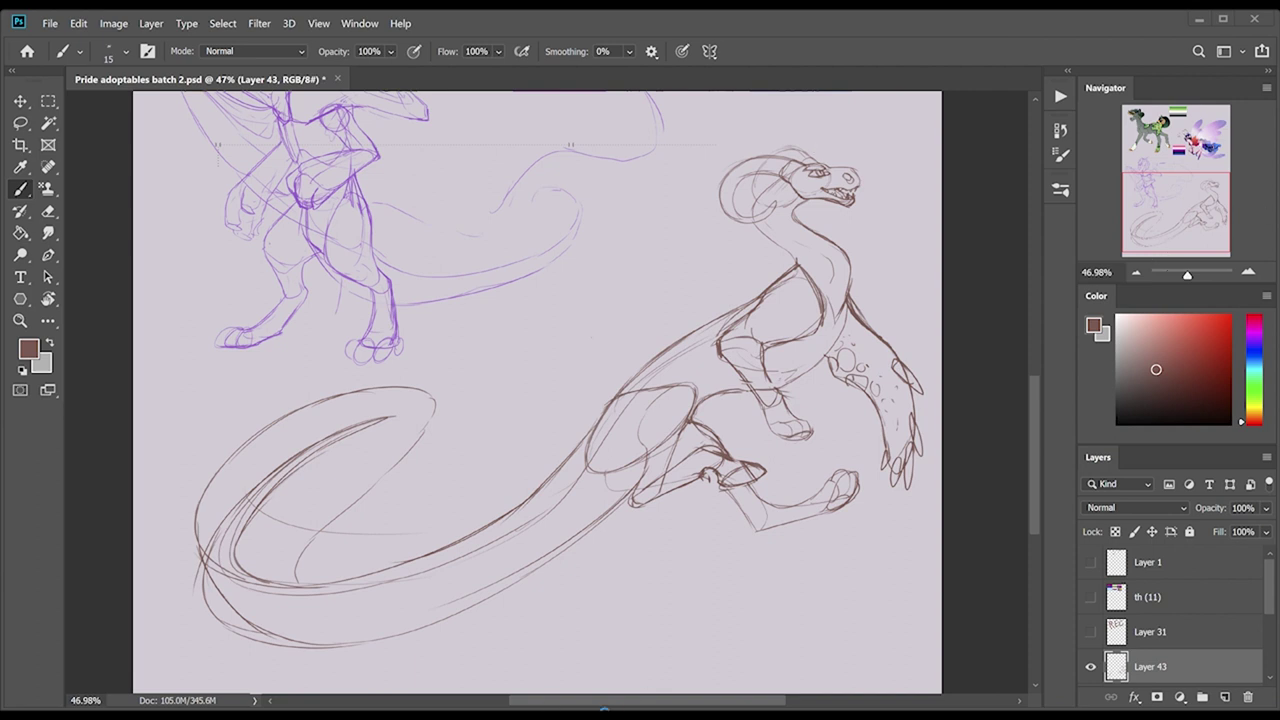
{"action": "mouse_move", "coordinate": [584, 444]}
{"action": "left_mouse_down"}
{"action": "mouse_move", "coordinate": [456, 488]}
{"action": "mouse_move", "coordinate": [368, 390]}
{"action": "left_mouse_up"}
{"action": "mouse_move", "coordinate": [490, 478]}
{"action": "left_mouse_down"}
{"action": "mouse_move", "coordinate": [188, 530]}
{"action": "mouse_move", "coordinate": [310, 588]}
{"action": "left_mouse_up"}
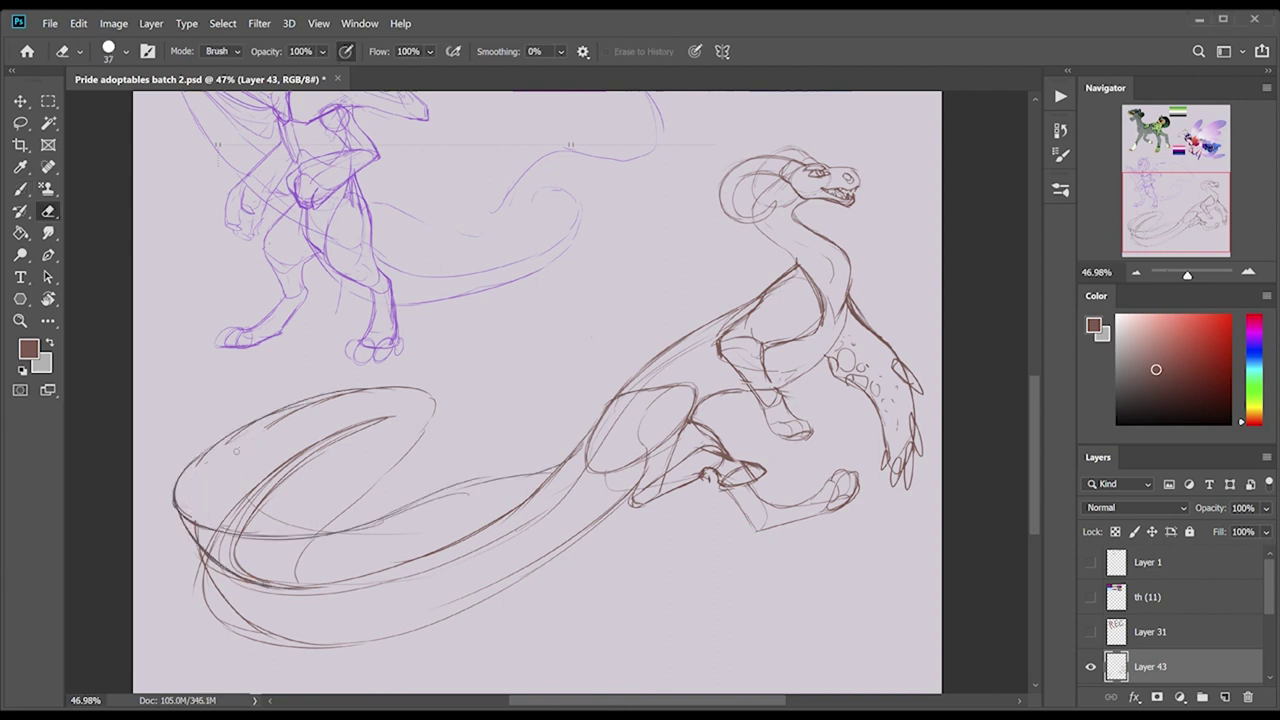
{"action": "left_click_drag", "start_coordinate": [204, 552], "coordinate": [290, 642]}
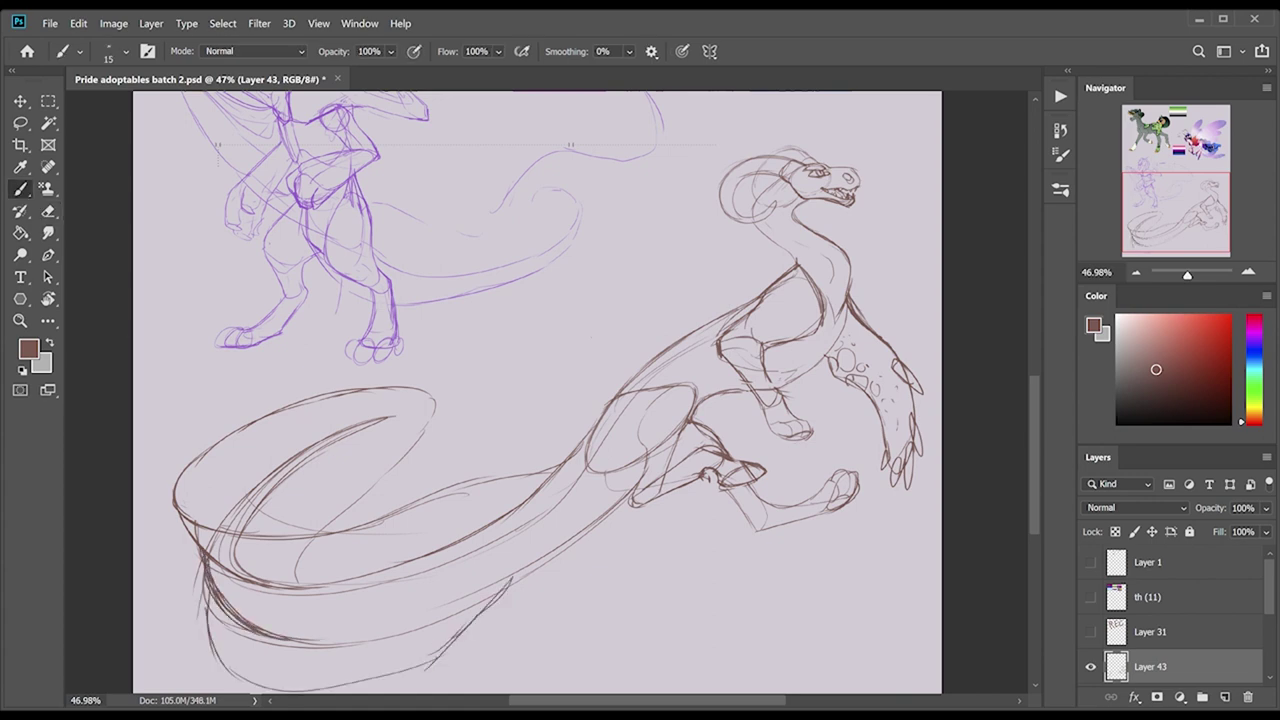
{"action": "scroll", "coordinate": [537, 390], "scroll_direction": "down", "scroll_amount": 3}
{"action": "key", "text": "ctrl+0"}
{"action": "key", "text": "ctrl+t"}
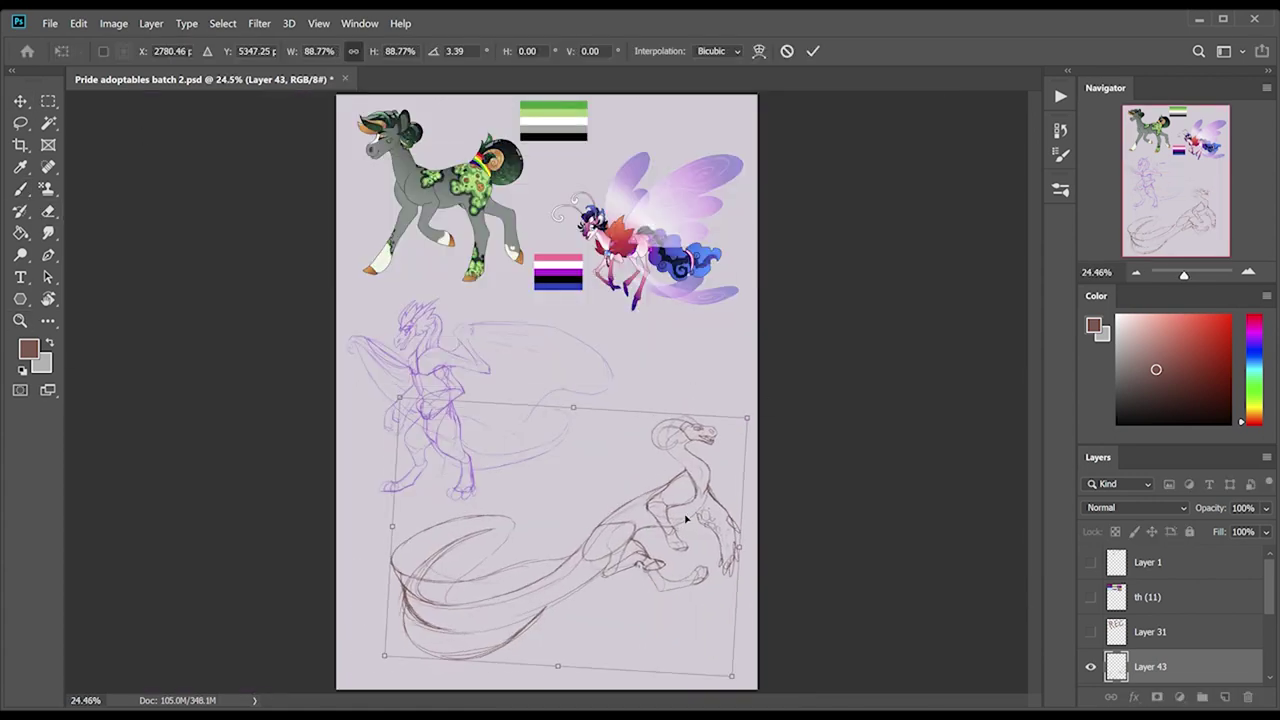
Shrink and tilt the brown sketch, then refine the chest, shoulder and neck lines.
{"action": "left_click_drag", "start_coordinate": [676, 492], "coordinate": [690, 500]}
{"action": "key", "text": "Return"}
{"action": "key", "text": "z"}
{"action": "left_click_drag", "start_coordinate": [658, 548], "coordinate": [730, 619]}
{"action": "key", "text": "b"}
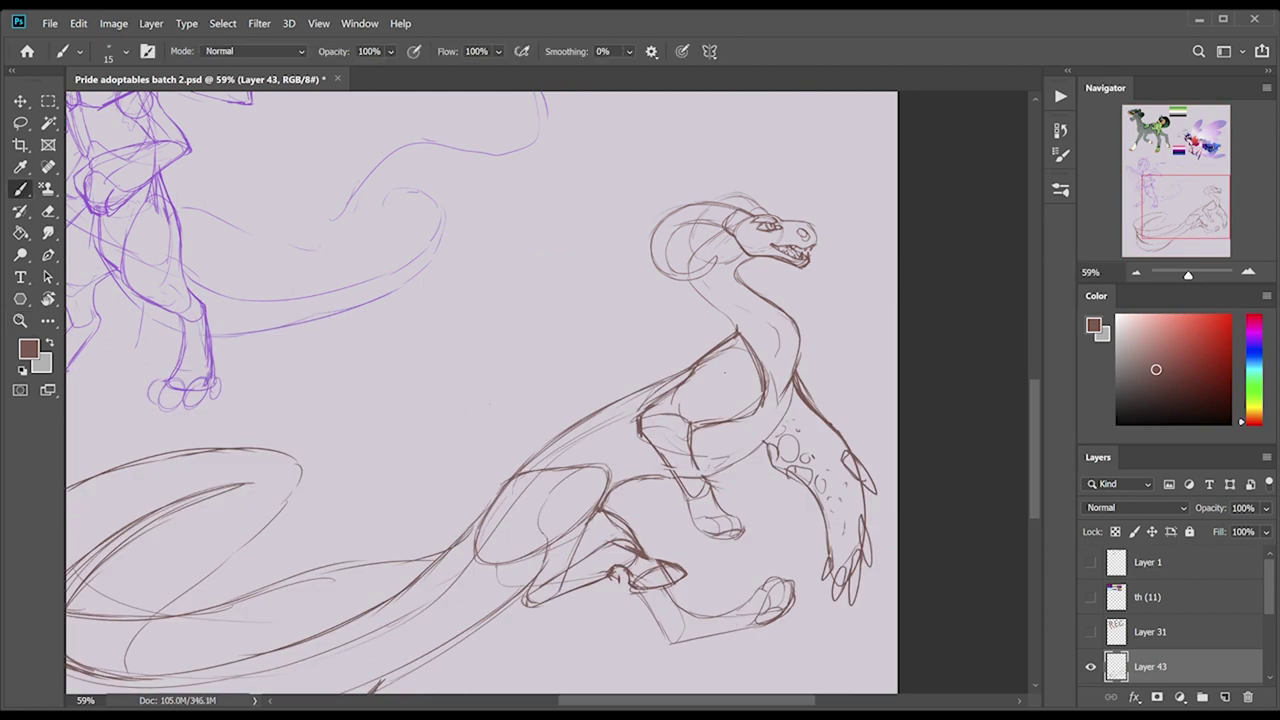
{"action": "mouse_move", "coordinate": [790, 368]}
{"action": "left_mouse_down"}
{"action": "mouse_move", "coordinate": [752, 442]}
{"action": "mouse_move", "coordinate": [700, 452]}
{"action": "left_mouse_up"}
{"action": "left_click_drag", "start_coordinate": [796, 392], "coordinate": [712, 476]}
{"action": "mouse_move", "coordinate": [738, 350]}
{"action": "left_mouse_down"}
{"action": "mouse_move", "coordinate": [340, 345]}
{"action": "mouse_move", "coordinate": [666, 363]}
{"action": "mouse_move", "coordinate": [516, 392]}
{"action": "mouse_move", "coordinate": [346, 335]}
{"action": "mouse_move", "coordinate": [515, 450]}
{"action": "left_mouse_up"}
Sketch a rough wing, try rotating it 7° and narrowing it to 75%, then discard it.
{"action": "left_click_drag", "start_coordinate": [330, 345], "coordinate": [600, 420]}
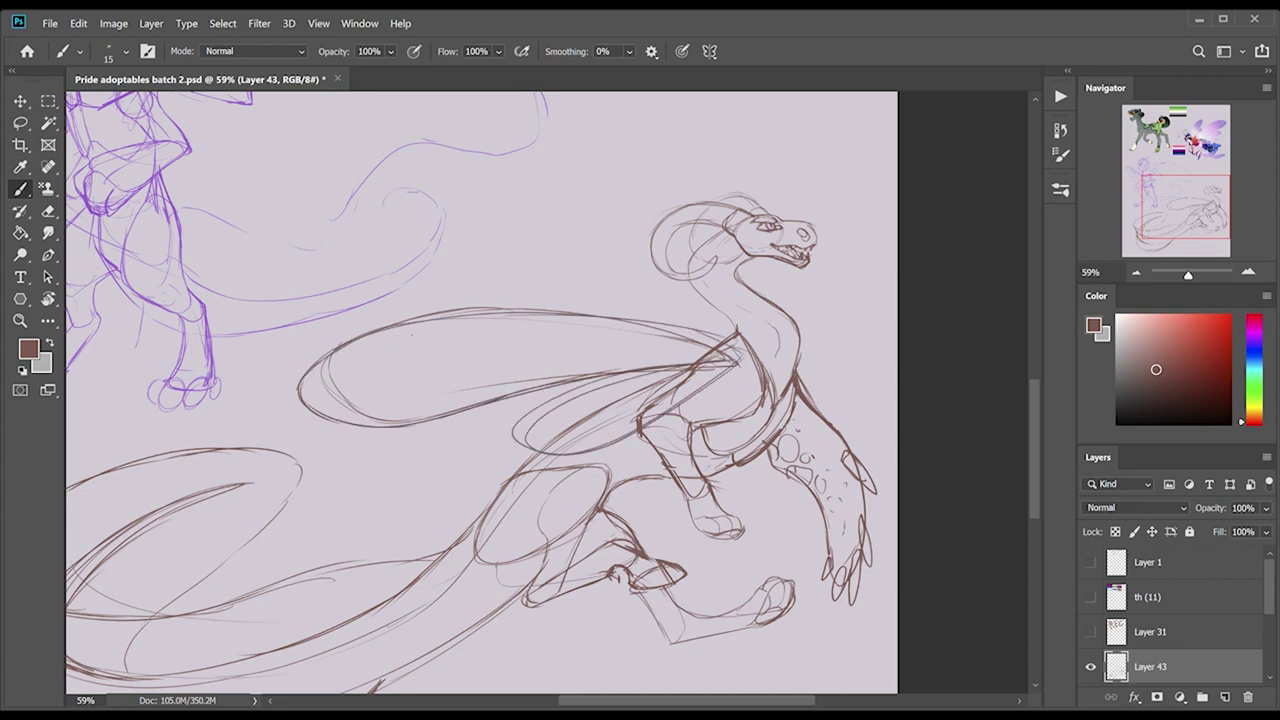
{"action": "left_click_drag", "start_coordinate": [690, 320], "coordinate": [320, 360]}
{"action": "key", "text": "l"}
{"action": "mouse_move", "coordinate": [715, 322]}
{"action": "left_mouse_down"}
{"action": "mouse_move", "coordinate": [625, 458]}
{"action": "mouse_move", "coordinate": [690, 440]}
{"action": "left_mouse_up"}
{"action": "key", "text": "ctrl+t"}
{"action": "left_click_drag", "start_coordinate": [250, 300], "coordinate": [255, 265]}
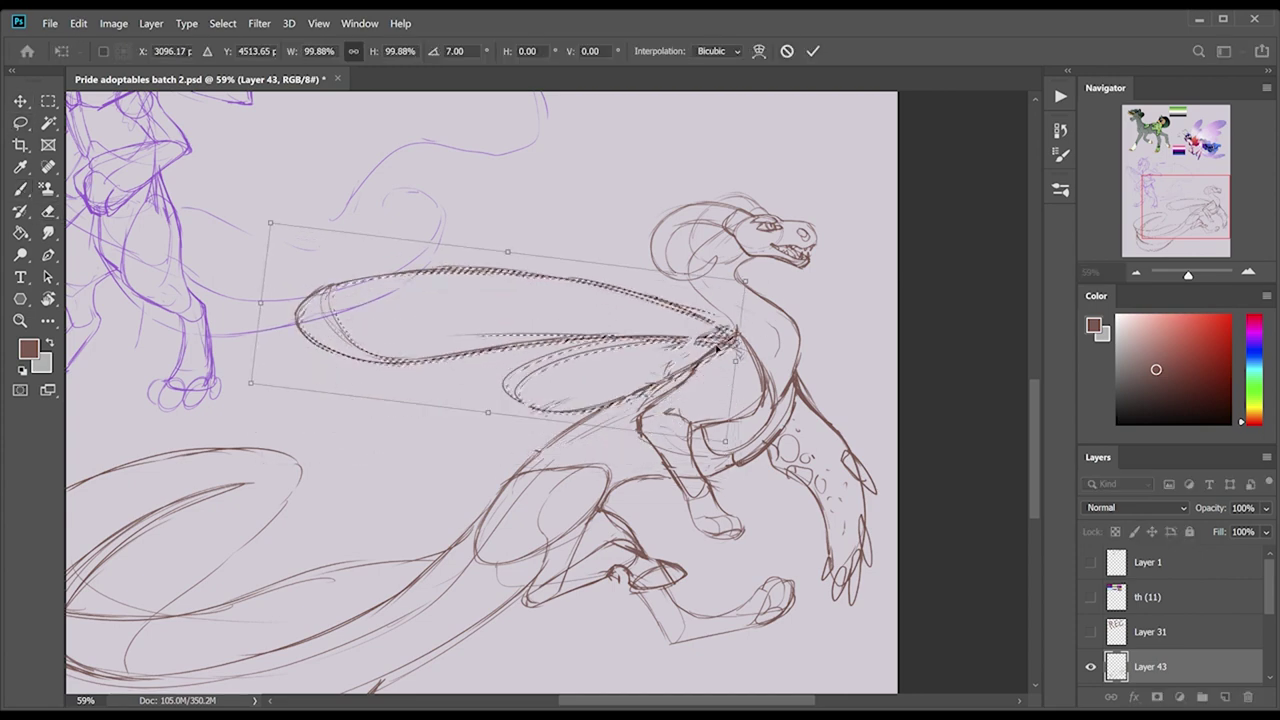
{"action": "left_click_drag", "start_coordinate": [300, 345], "coordinate": [383, 323]}
{"action": "key", "text": "Escape"}
{"action": "key", "text": "ctrl+z"}
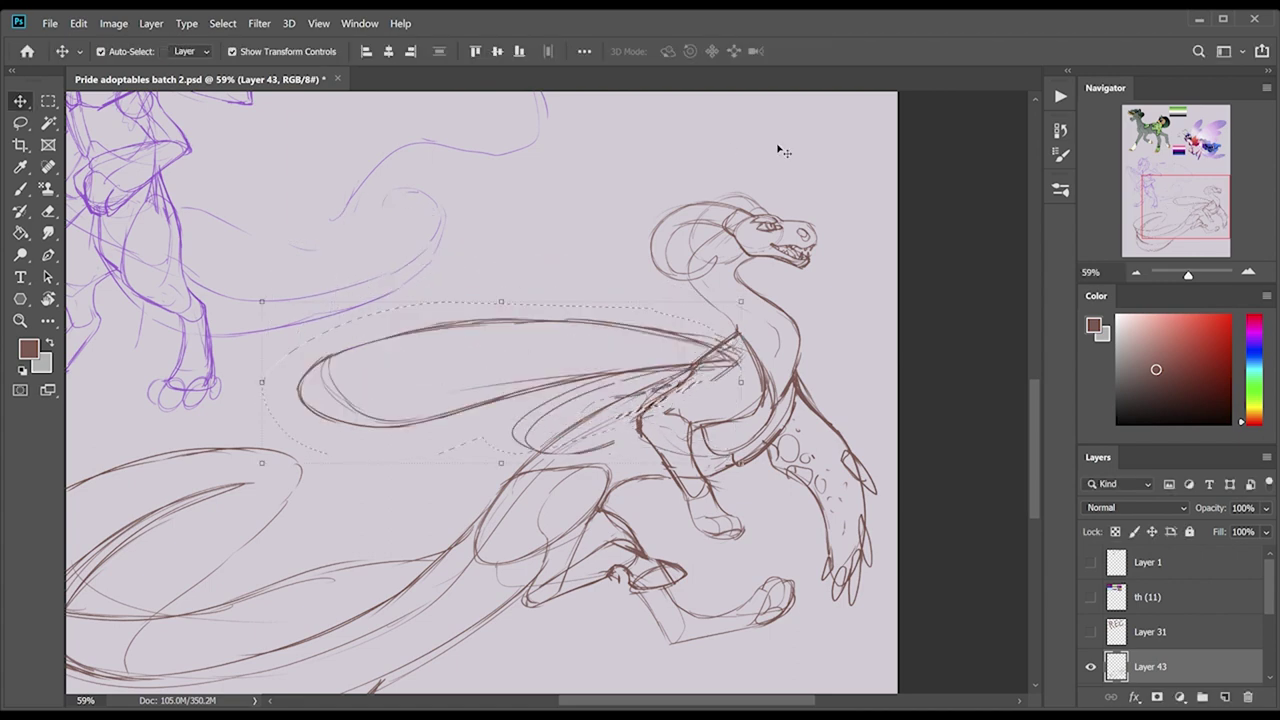
On new Layer 44, brush a feathered wing above the back and the far wing behind the neck.
{"action": "left_click", "coordinate": [1225, 696]}
{"action": "key", "text": "b"}
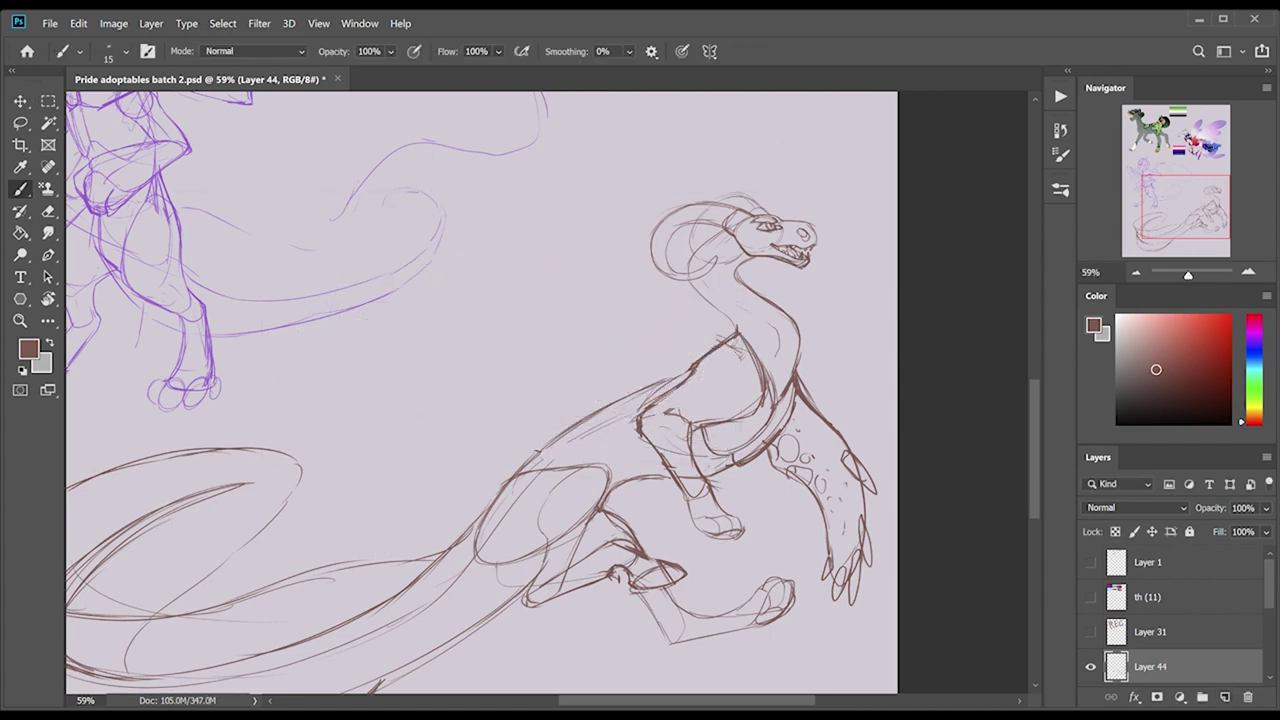
{"action": "left_click_drag", "start_coordinate": [718, 340], "coordinate": [345, 345]}
{"action": "left_click_drag", "start_coordinate": [425, 283], "coordinate": [662, 340]}
{"action": "left_click_drag", "start_coordinate": [394, 345], "coordinate": [616, 425]}
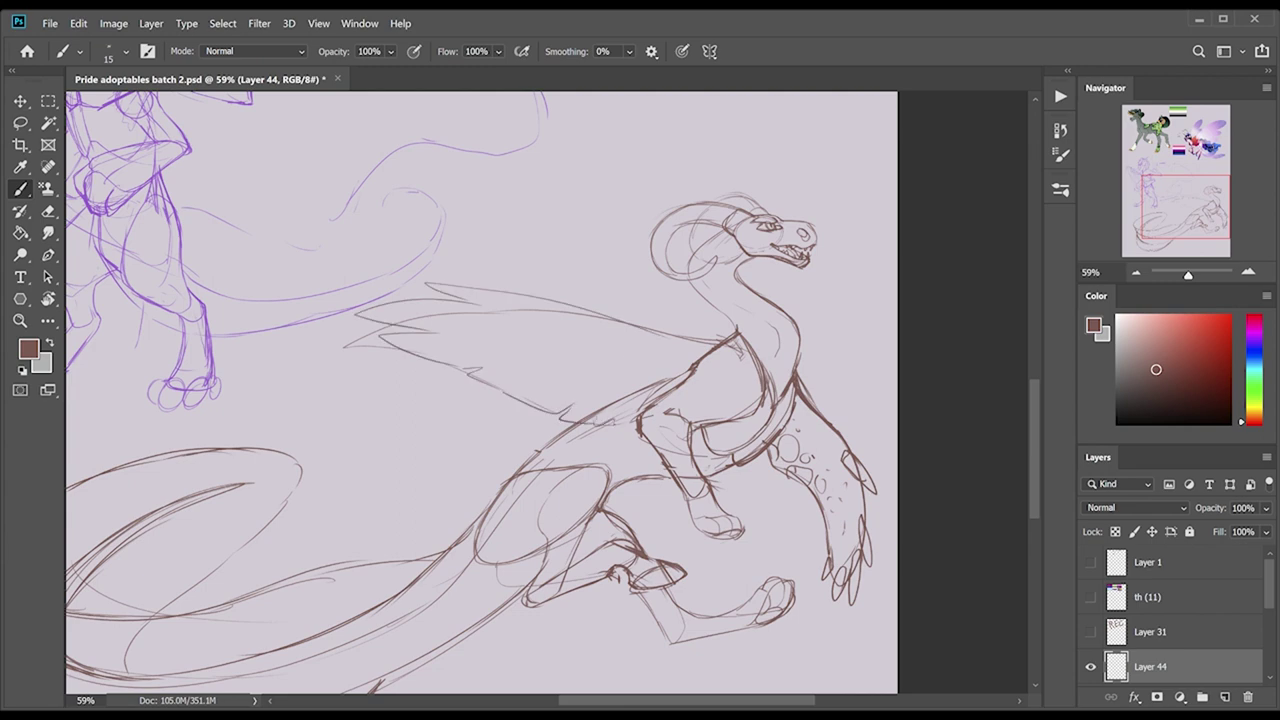
{"action": "left_click_drag", "start_coordinate": [480, 300], "coordinate": [676, 392]}
{"action": "left_click_drag", "start_coordinate": [568, 280], "coordinate": [695, 258]}
{"action": "left_click_drag", "start_coordinate": [718, 308], "coordinate": [710, 334]}
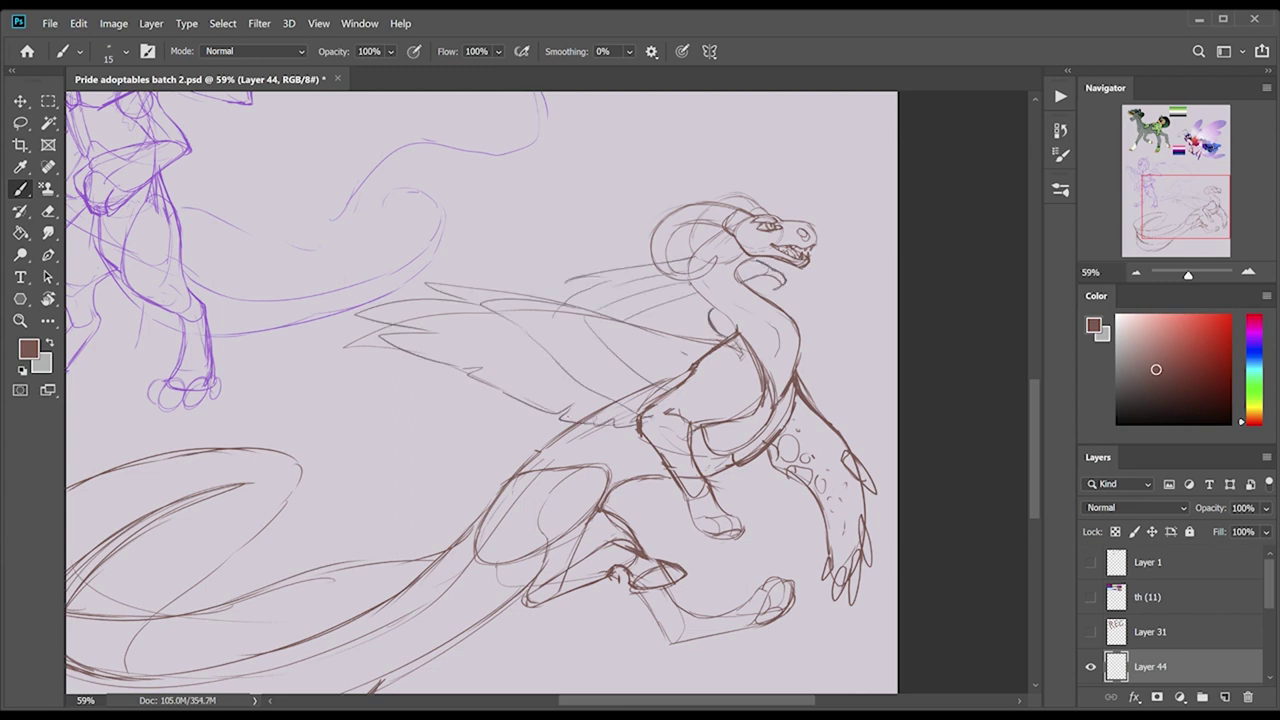
Scale the body and wing layers together slightly.
{"action": "key", "text": "v"}
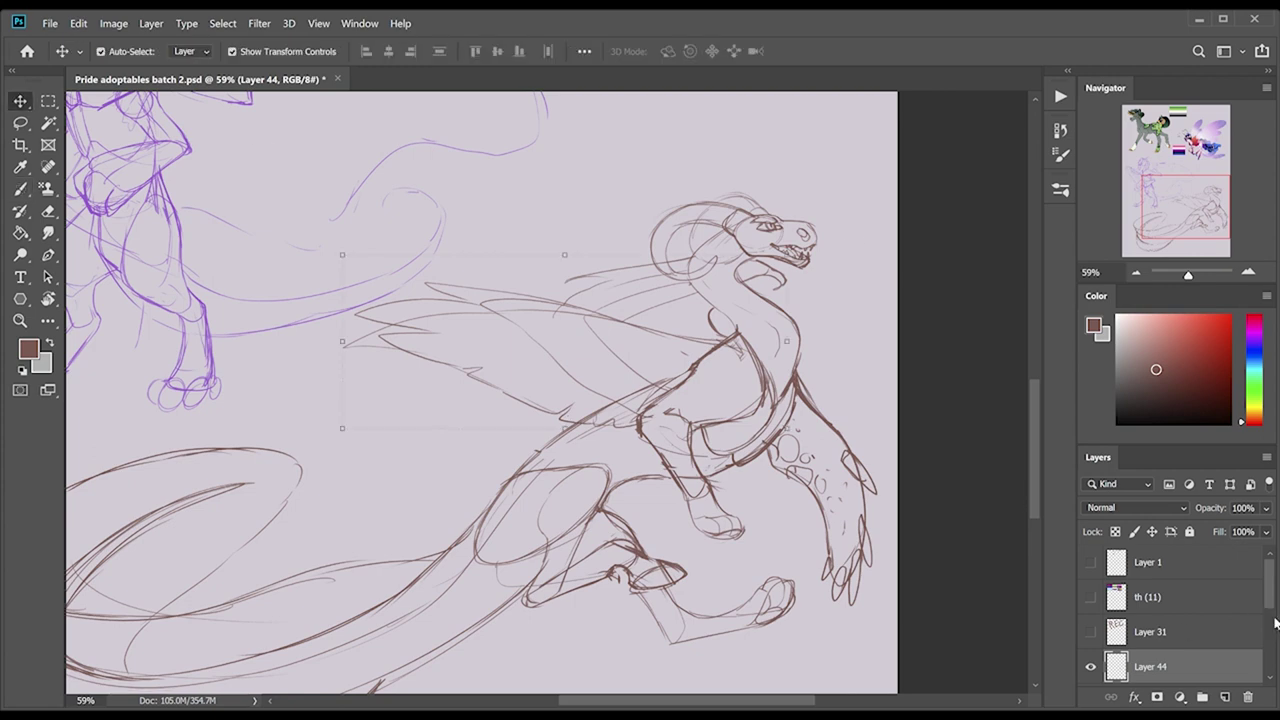
{"action": "left_click", "coordinate": [1150, 653], "text": "shift"}
{"action": "left_click_drag", "start_coordinate": [878, 195], "coordinate": [872, 202]}
{"action": "key", "text": "Return"}
Group a new inking layer, fade the sketch, reset to black and zoom onto the head.
{"action": "key", "text": "z"}
{"action": "key", "text": "ctrl+0"}
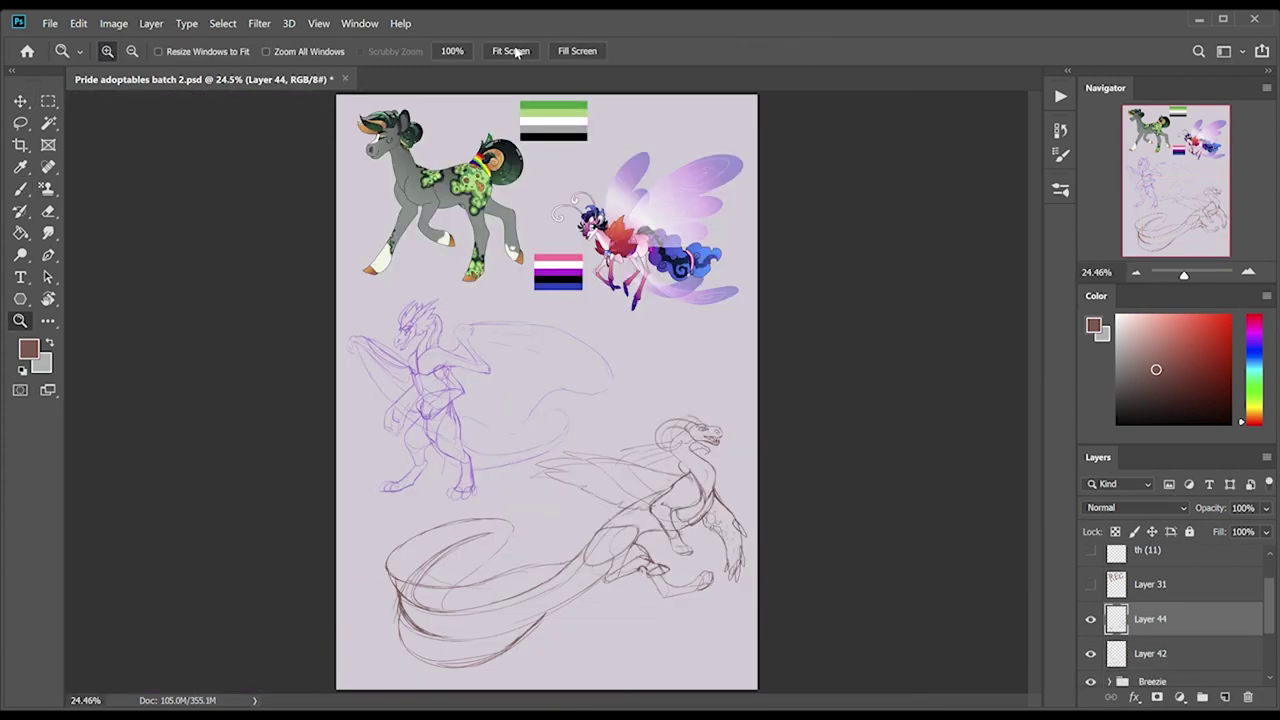
{"action": "key", "text": "d"}
{"action": "scroll", "coordinate": [1265, 632], "scroll_direction": "down", "scroll_amount": 1}
{"action": "key", "text": "ctrl+g"}
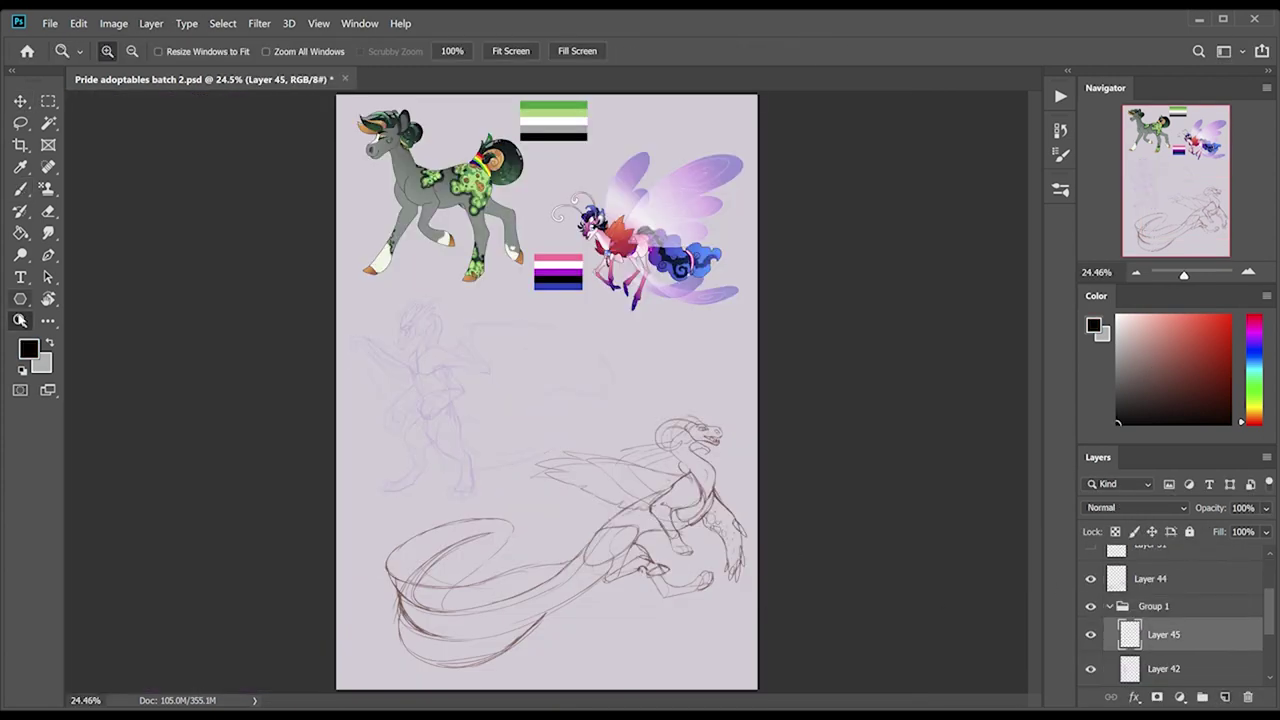
{"action": "left_click_drag", "start_coordinate": [652, 410], "coordinate": [728, 456]}
{"action": "key", "text": "b"}
Ink the eye, brow lines, chevron-striped beak with nostril, and the lower jaw and throat.
{"action": "left_click_drag", "start_coordinate": [465, 383], "coordinate": [490, 390]}
{"action": "left_click_drag", "start_coordinate": [500, 338], "coordinate": [490, 386]}
{"action": "mouse_move", "coordinate": [550, 340]}
{"action": "left_mouse_down"}
{"action": "mouse_move", "coordinate": [500, 390]}
{"action": "mouse_move", "coordinate": [558, 374]}
{"action": "left_mouse_up"}
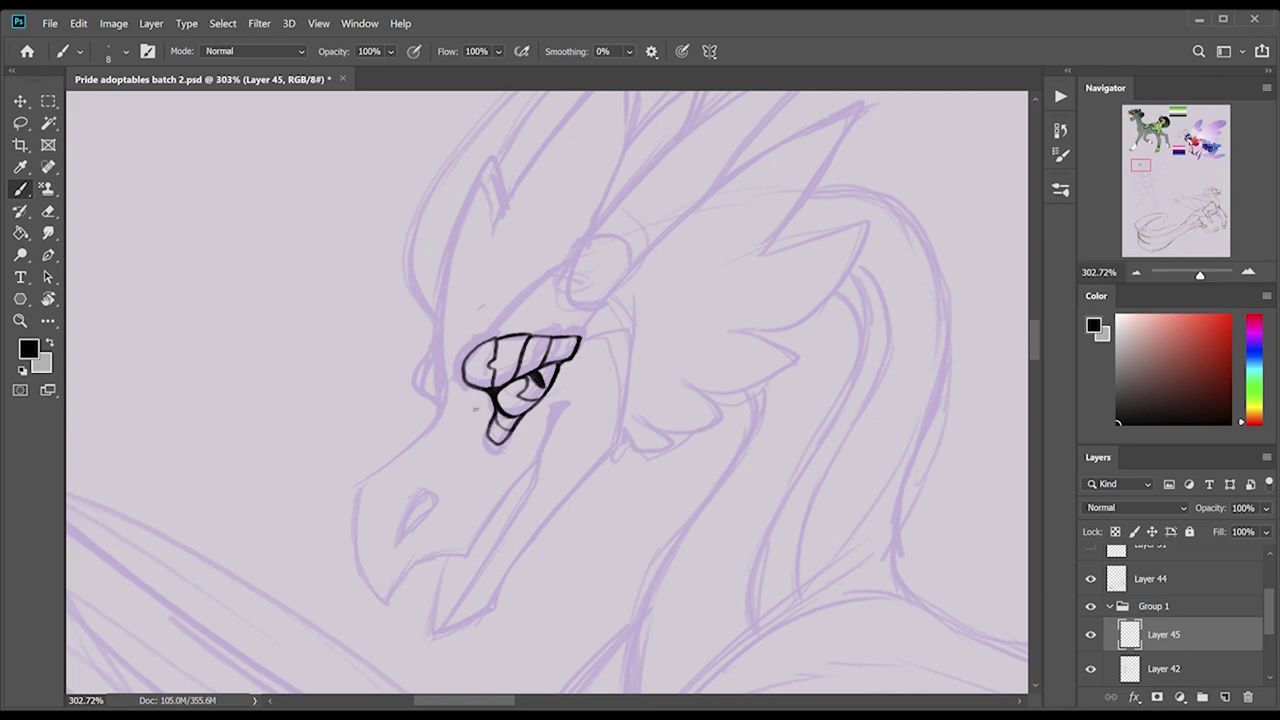
{"action": "mouse_move", "coordinate": [432, 494]}
{"action": "left_mouse_down"}
{"action": "mouse_move", "coordinate": [404, 530]}
{"action": "mouse_move", "coordinate": [392, 604]}
{"action": "left_mouse_up"}
{"action": "mouse_move", "coordinate": [392, 604]}
{"action": "left_mouse_down"}
{"action": "mouse_move", "coordinate": [358, 486]}
{"action": "mouse_move", "coordinate": [434, 430]}
{"action": "mouse_move", "coordinate": [462, 338]}
{"action": "left_mouse_up"}
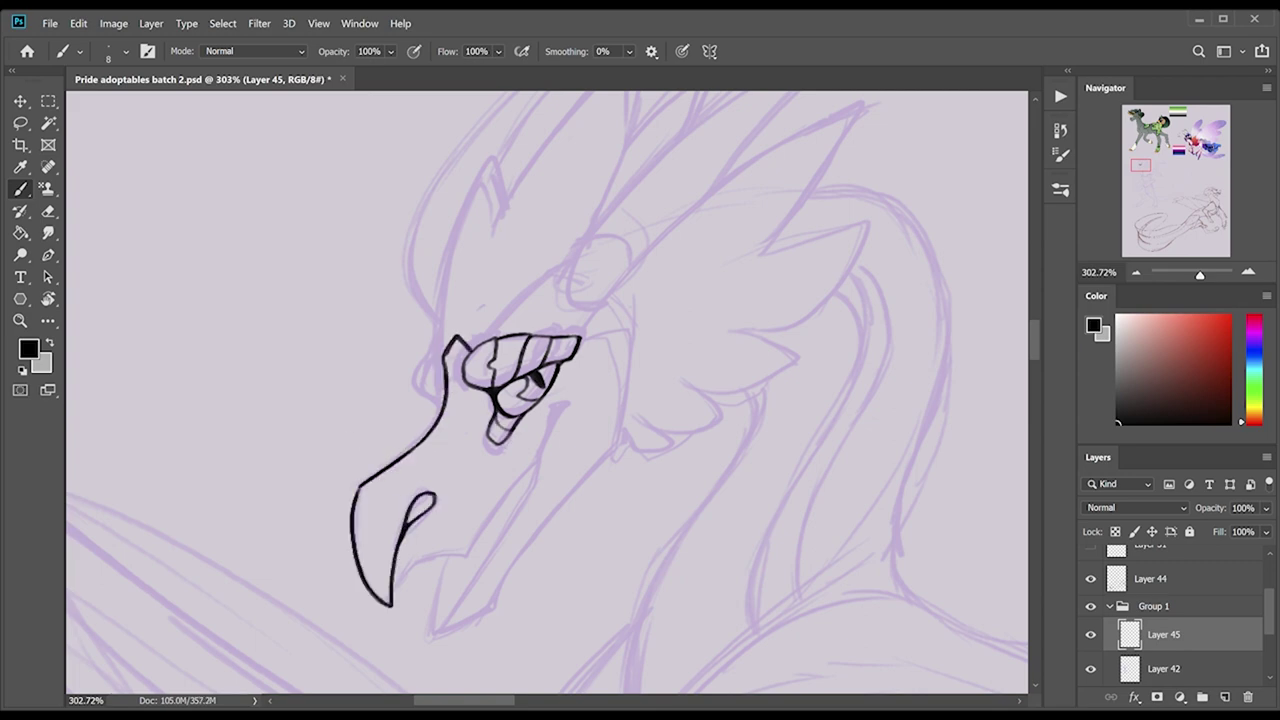
{"action": "left_click_drag", "start_coordinate": [433, 493], "coordinate": [488, 443]}
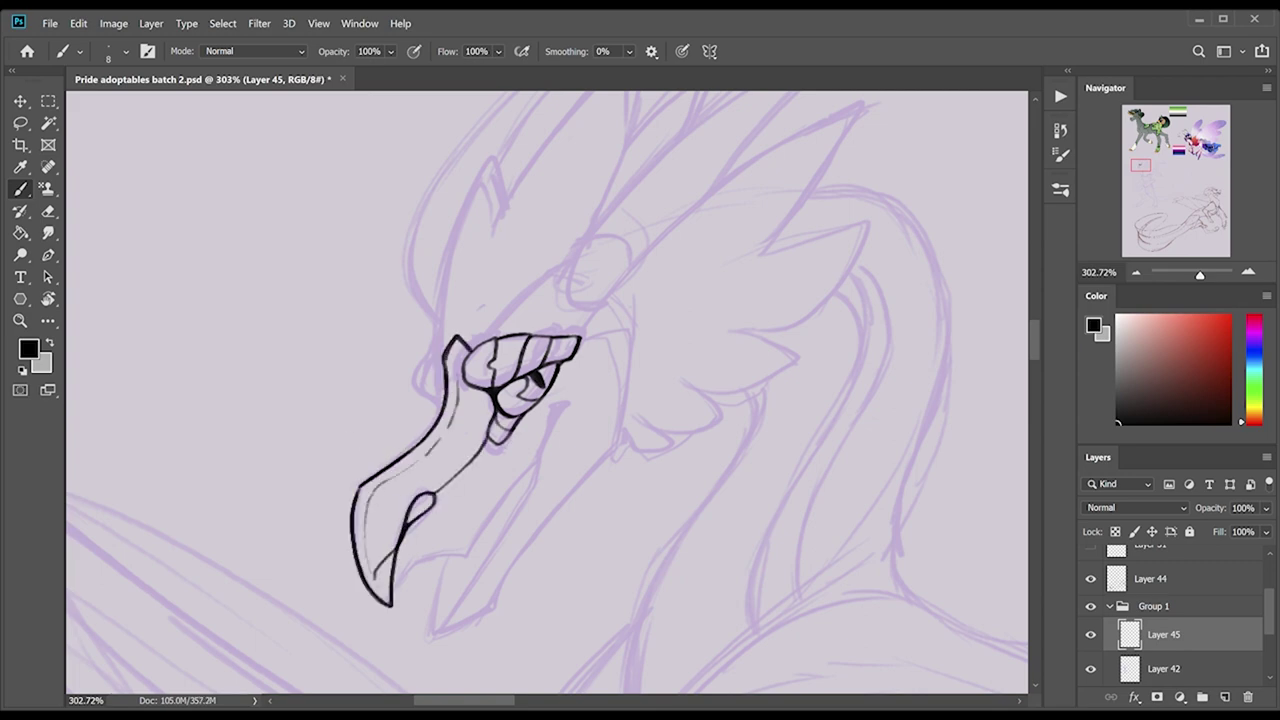
{"action": "mouse_move", "coordinate": [382, 482]}
{"action": "left_mouse_down"}
{"action": "mouse_move", "coordinate": [474, 458]}
{"action": "mouse_move", "coordinate": [492, 434]}
{"action": "mouse_move", "coordinate": [490, 400]}
{"action": "left_mouse_up"}
{"action": "left_click_drag", "start_coordinate": [444, 406], "coordinate": [478, 382]}
{"action": "mouse_move", "coordinate": [404, 560]}
{"action": "left_mouse_down"}
{"action": "mouse_move", "coordinate": [552, 424]}
{"action": "mouse_move", "coordinate": [532, 500]}
{"action": "mouse_move", "coordinate": [436, 632]}
{"action": "mouse_move", "coordinate": [504, 606]}
{"action": "mouse_move", "coordinate": [614, 452]}
{"action": "left_mouse_up"}
Extend the jaw line and ink the tall horn and long swept crest spikes.
{"action": "key", "text": "e"}
{"action": "key", "text": "b"}
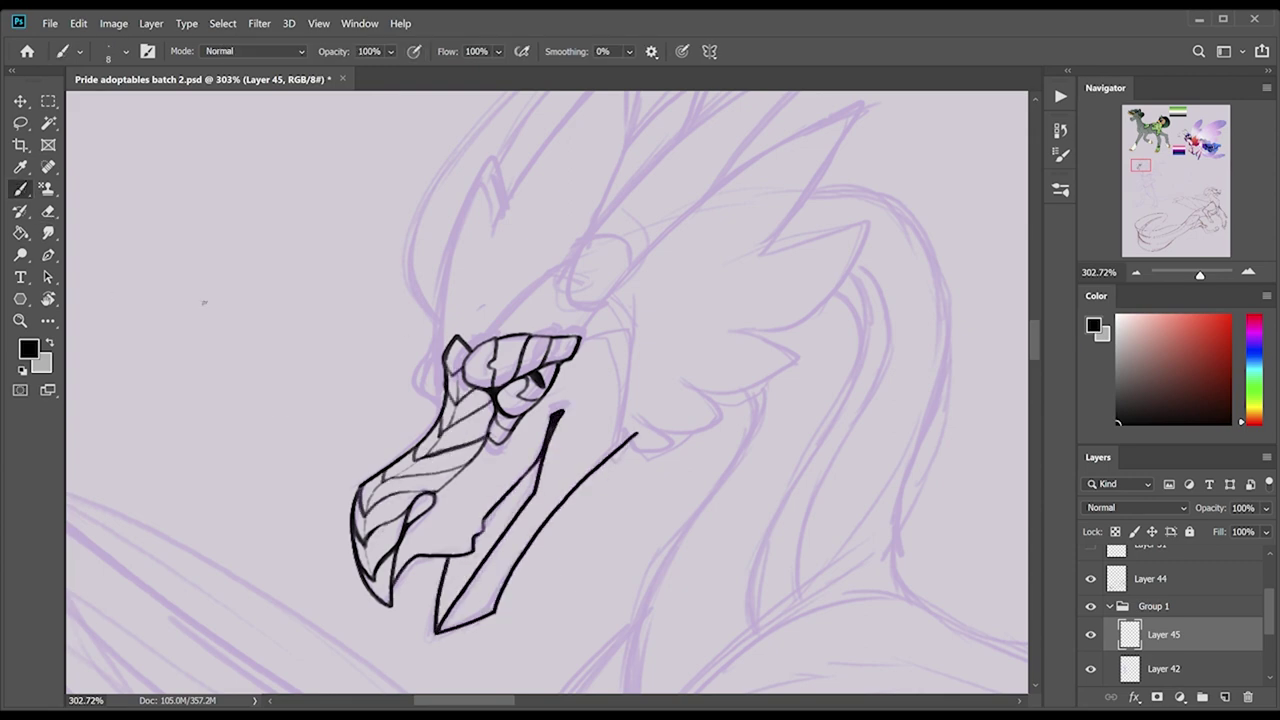
{"action": "left_click_drag", "start_coordinate": [580, 330], "coordinate": [612, 455]}
{"action": "mouse_move", "coordinate": [598, 310]}
{"action": "left_mouse_down"}
{"action": "mouse_move", "coordinate": [768, 252]}
{"action": "mouse_move", "coordinate": [808, 355]}
{"action": "mouse_move", "coordinate": [622, 440]}
{"action": "left_mouse_up"}
{"action": "left_click_drag", "start_coordinate": [448, 330], "coordinate": [497, 143]}
{"action": "scroll", "coordinate": [497, 150], "scroll_direction": "up", "scroll_amount": 3}
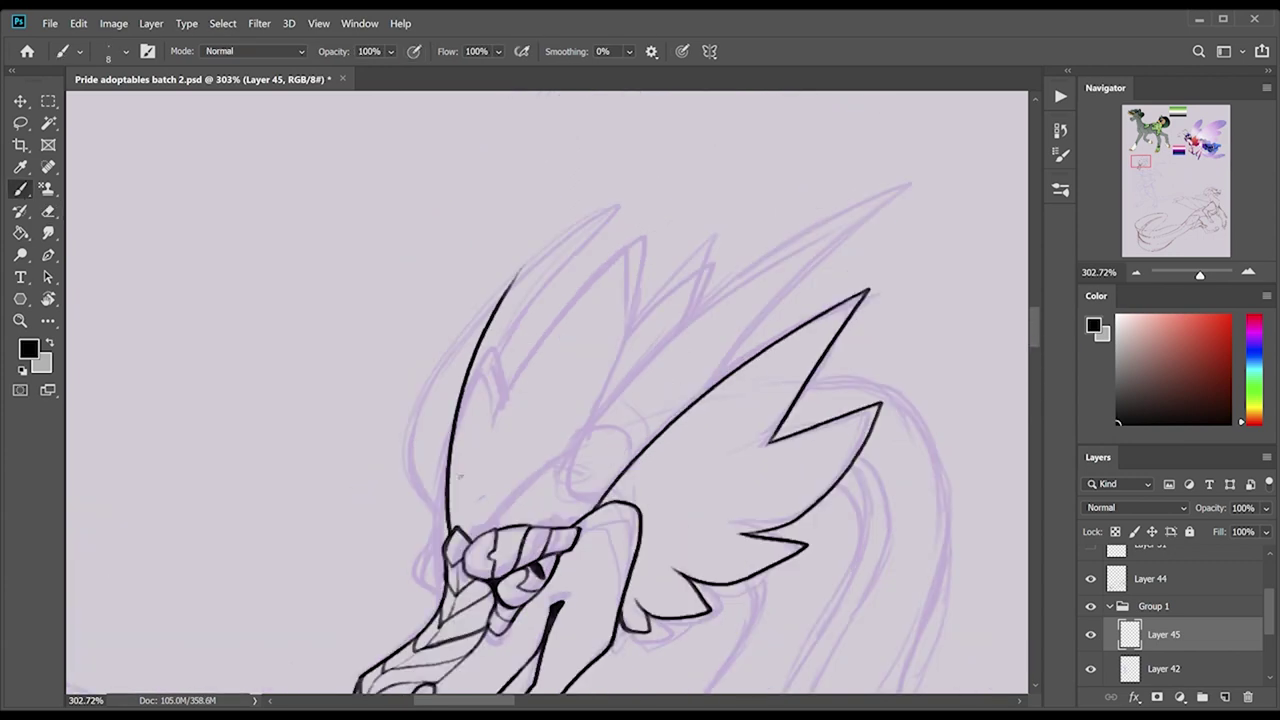
{"action": "mouse_move", "coordinate": [497, 336]}
{"action": "left_mouse_down"}
{"action": "mouse_move", "coordinate": [503, 400]}
{"action": "mouse_move", "coordinate": [645, 220]}
{"action": "mouse_move", "coordinate": [668, 295]}
{"action": "mouse_move", "coordinate": [702, 310]}
{"action": "mouse_move", "coordinate": [568, 495]}
{"action": "mouse_move", "coordinate": [935, 180]}
{"action": "left_mouse_up"}
{"action": "key", "text": "ctrl+z"}
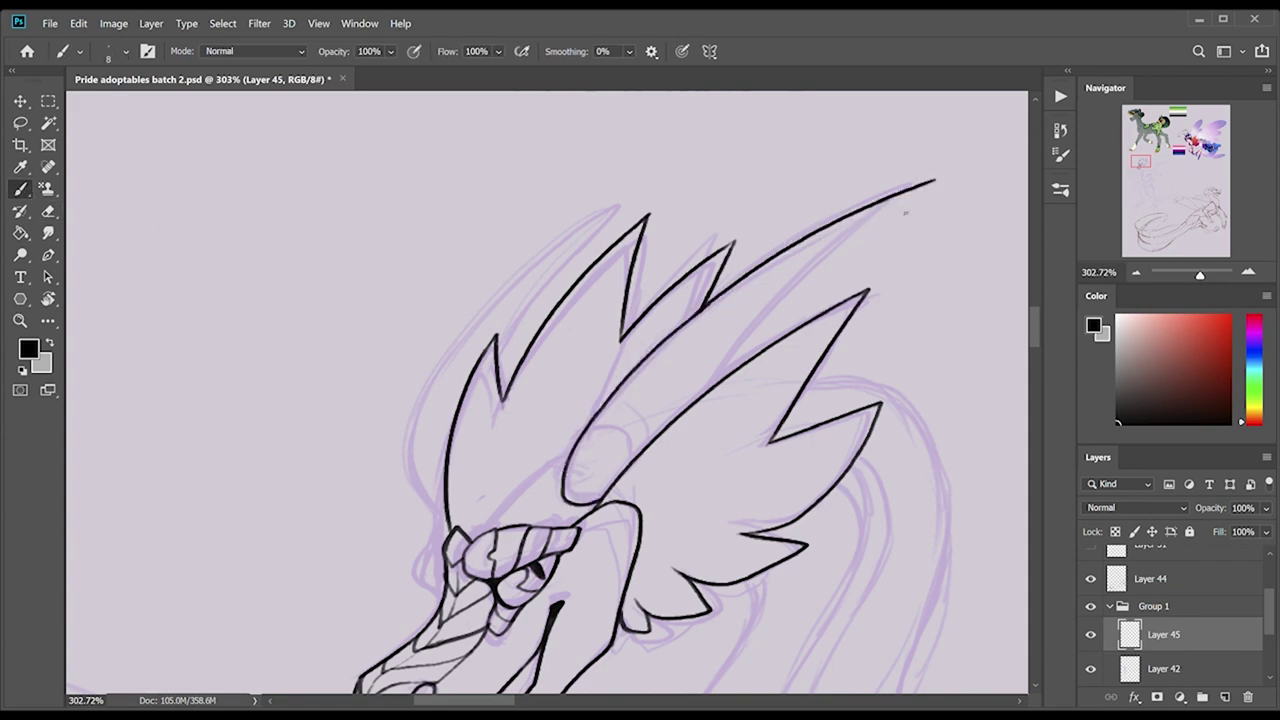
{"action": "left_click_drag", "start_coordinate": [600, 215], "coordinate": [445, 515]}
{"action": "left_click_drag", "start_coordinate": [626, 184], "coordinate": [416, 402]}
{"action": "left_click_drag", "start_coordinate": [600, 224], "coordinate": [496, 358]}
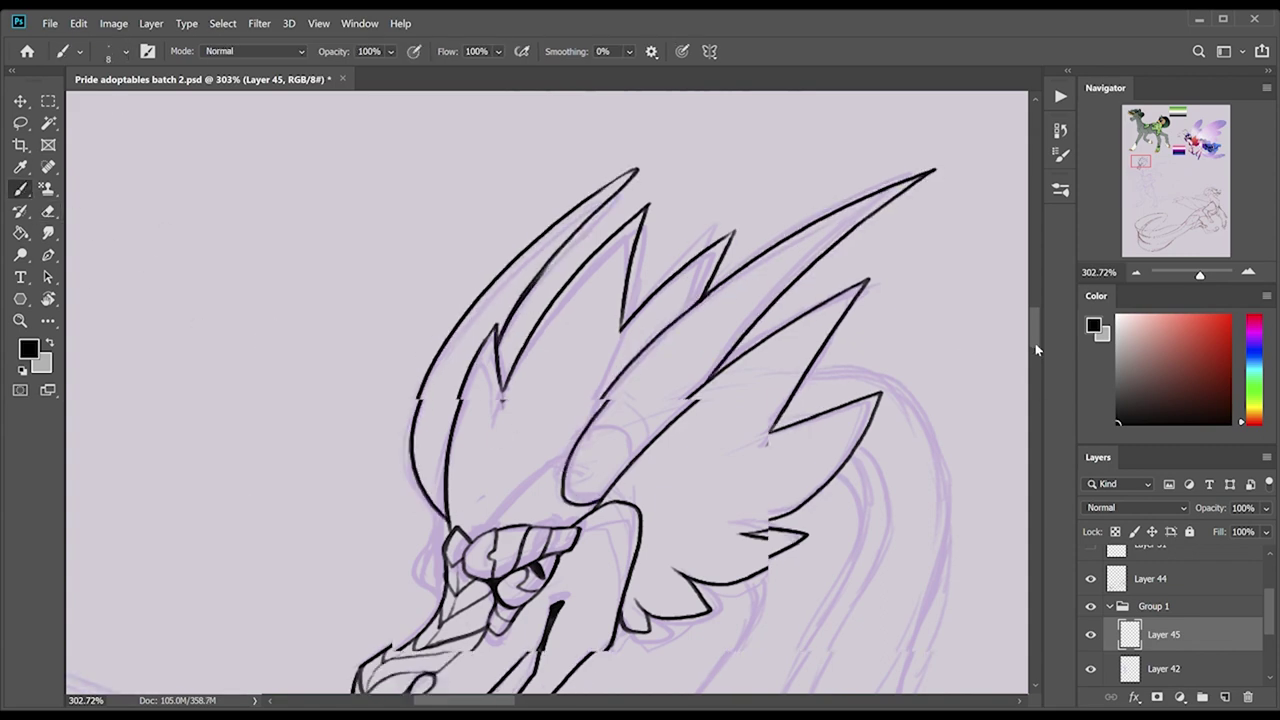
{"action": "scroll", "coordinate": [547, 392], "scroll_direction": "down", "scroll_amount": 5}
Ink the line between crest and brow, the fin curve and the neck contours.
{"action": "left_click_drag", "start_coordinate": [572, 150], "coordinate": [466, 234]}
{"action": "mouse_move", "coordinate": [754, 282]}
{"action": "left_mouse_down"}
{"action": "mouse_move", "coordinate": [746, 340]}
{"action": "mouse_move", "coordinate": [680, 430]}
{"action": "left_mouse_up"}
{"action": "scroll", "coordinate": [680, 430], "scroll_direction": "down", "scroll_amount": 1}
{"action": "mouse_move", "coordinate": [702, 332]}
{"action": "left_mouse_down"}
{"action": "mouse_move", "coordinate": [620, 620]}
{"action": "mouse_move", "coordinate": [904, 416]}
{"action": "left_mouse_up"}
{"action": "scroll", "coordinate": [904, 416], "scroll_direction": "up", "scroll_amount": 2}
{"action": "scroll", "coordinate": [900, 400], "scroll_direction": "up", "scroll_amount": 4}
{"action": "left_click_drag", "start_coordinate": [818, 278], "coordinate": [768, 312]}
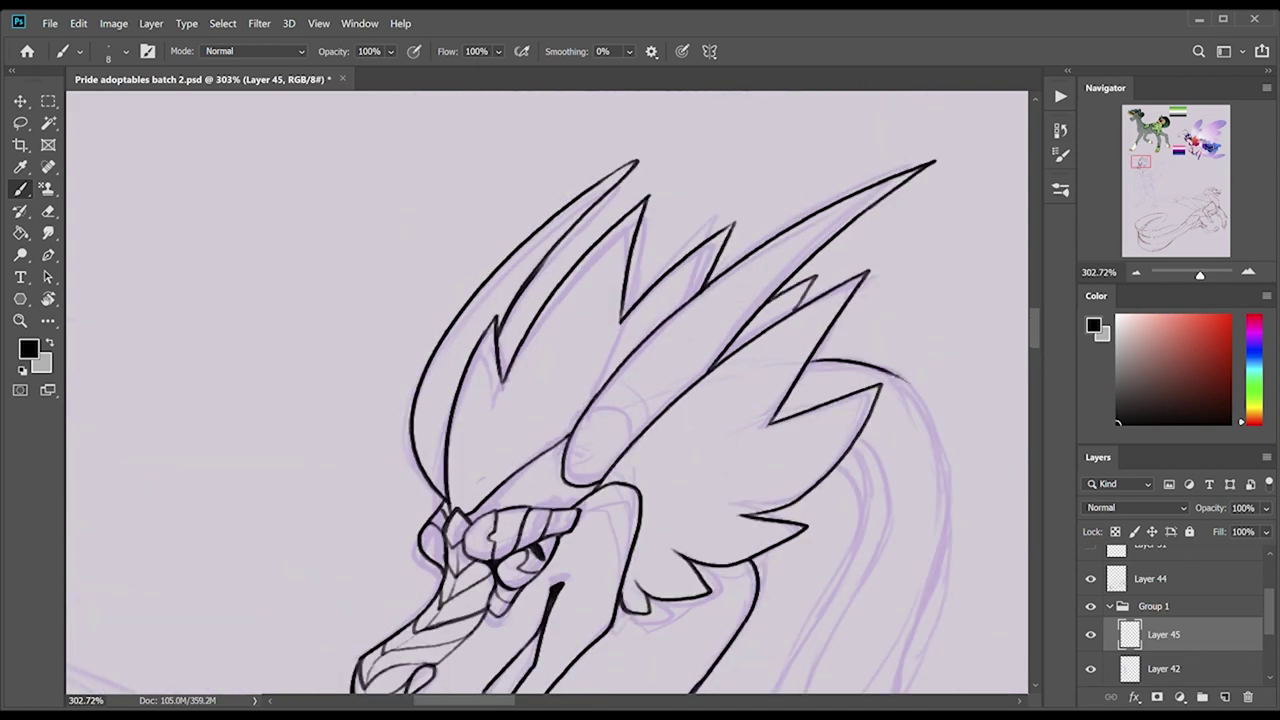
{"action": "left_click_drag", "start_coordinate": [810, 360], "coordinate": [910, 642]}
{"action": "left_click_drag", "start_coordinate": [832, 318], "coordinate": [980, 372]}
{"action": "scroll", "coordinate": [980, 372], "scroll_direction": "down", "scroll_amount": 8}
{"action": "left_click_drag", "start_coordinate": [906, 196], "coordinate": [906, 332]}
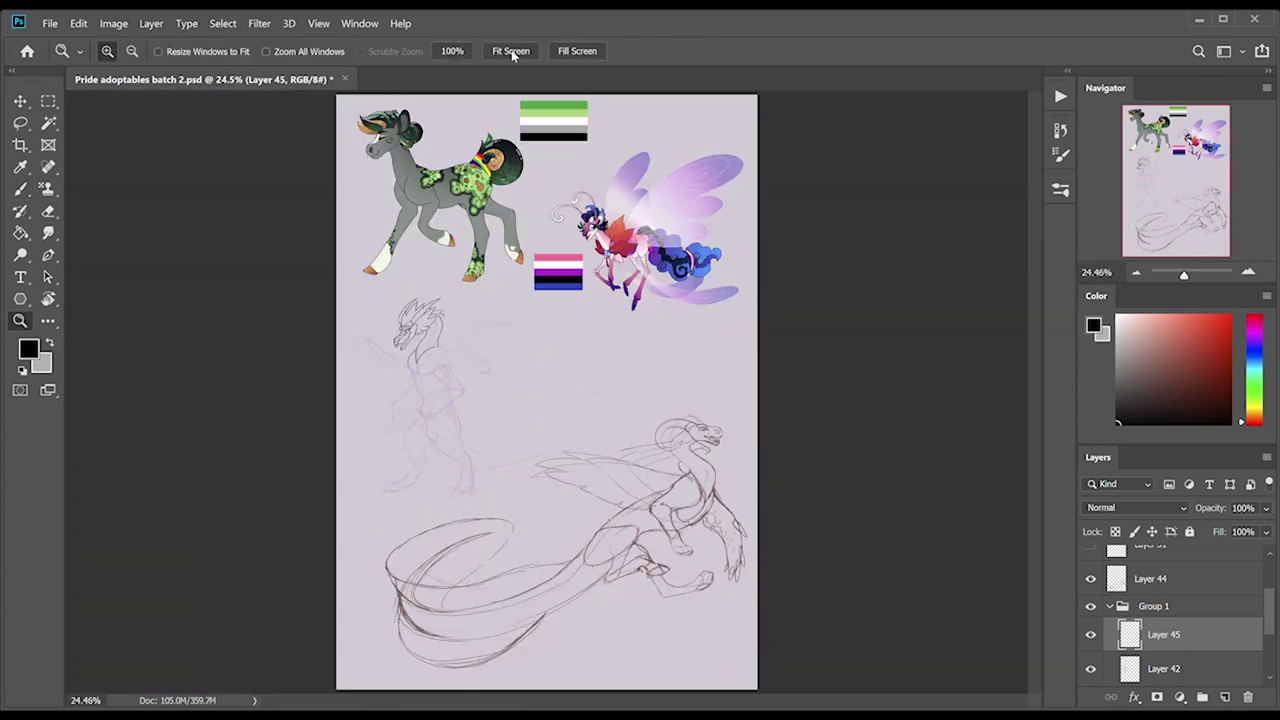
{"action": "left_click_drag", "start_coordinate": [520, 400], "coordinate": [300, 408]}
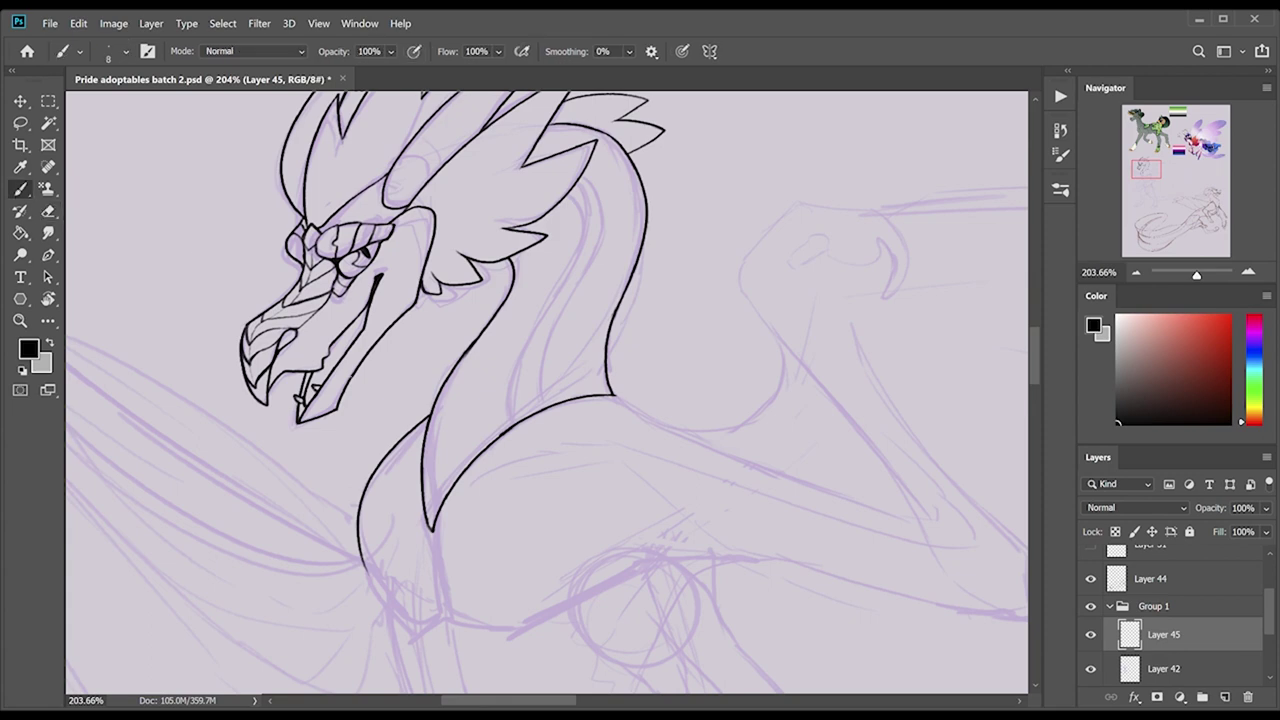
Ink the neck line and the wing arm's leading edge and wing line.
{"action": "left_click_drag", "start_coordinate": [610, 396], "coordinate": [925, 522]}
{"action": "key", "text": "ctrl+z"}
{"action": "mouse_move", "coordinate": [798, 203]}
{"action": "left_mouse_down"}
{"action": "mouse_move", "coordinate": [736, 282]}
{"action": "mouse_move", "coordinate": [960, 585]}
{"action": "left_mouse_up"}
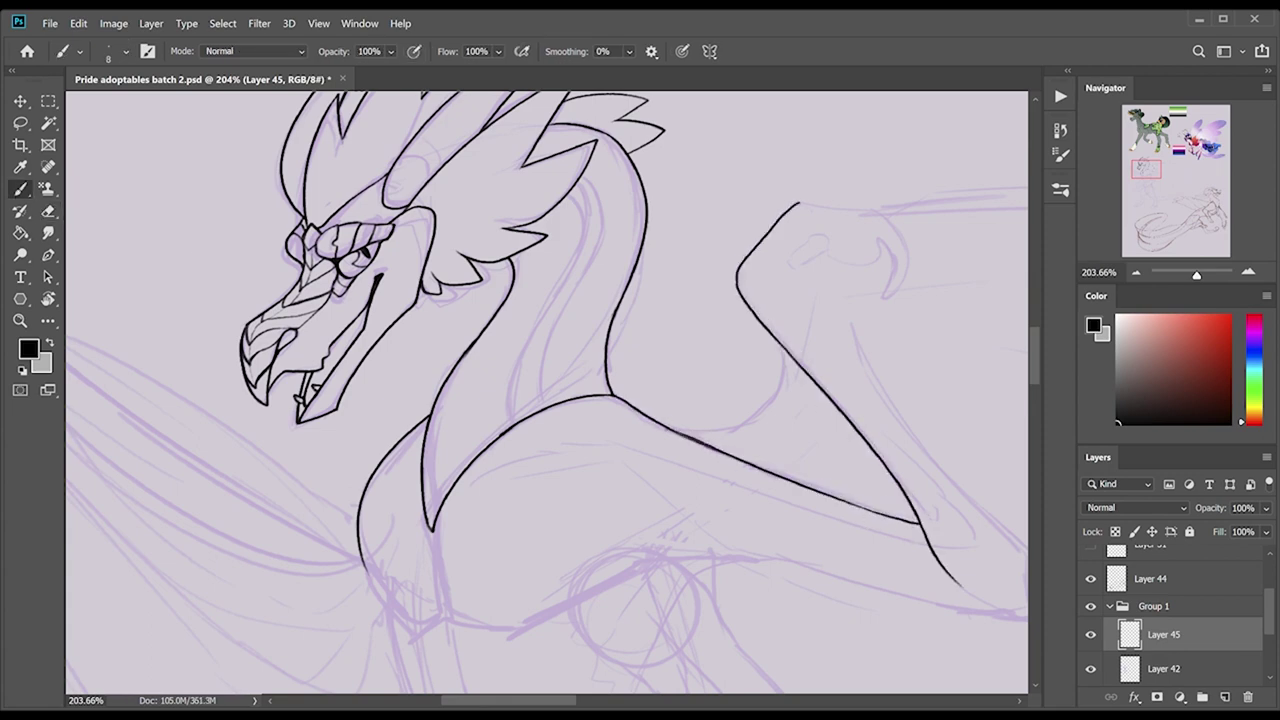
{"action": "left_click_drag", "start_coordinate": [795, 361], "coordinate": [680, 432]}
{"action": "scroll", "coordinate": [600, 400], "scroll_direction": "down", "scroll_amount": 5}
{"action": "left_click_drag", "start_coordinate": [430, 312], "coordinate": [990, 405]}
{"action": "scroll", "coordinate": [900, 400], "scroll_direction": "right", "scroll_amount": 2}
{"action": "mouse_move", "coordinate": [740, 100]}
{"action": "left_mouse_down"}
{"action": "mouse_move", "coordinate": [930, 352]}
{"action": "mouse_move", "coordinate": [938, 413]}
{"action": "left_mouse_up"}
Ink the chest outline and extend the shoulder line downward.
{"action": "key", "text": "e"}
{"action": "key", "text": "b"}
{"action": "left_click_drag", "start_coordinate": [462, 398], "coordinate": [595, 530]}
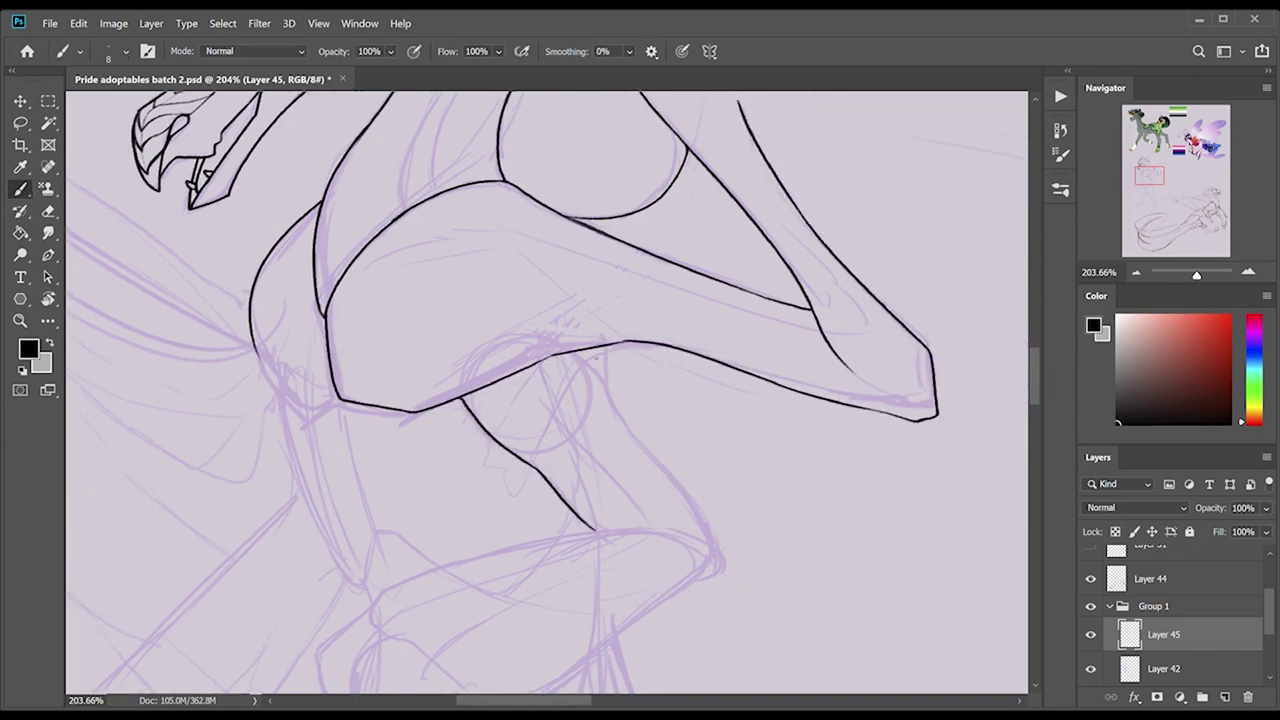
{"action": "left_click_drag", "start_coordinate": [628, 430], "coordinate": [718, 552]}
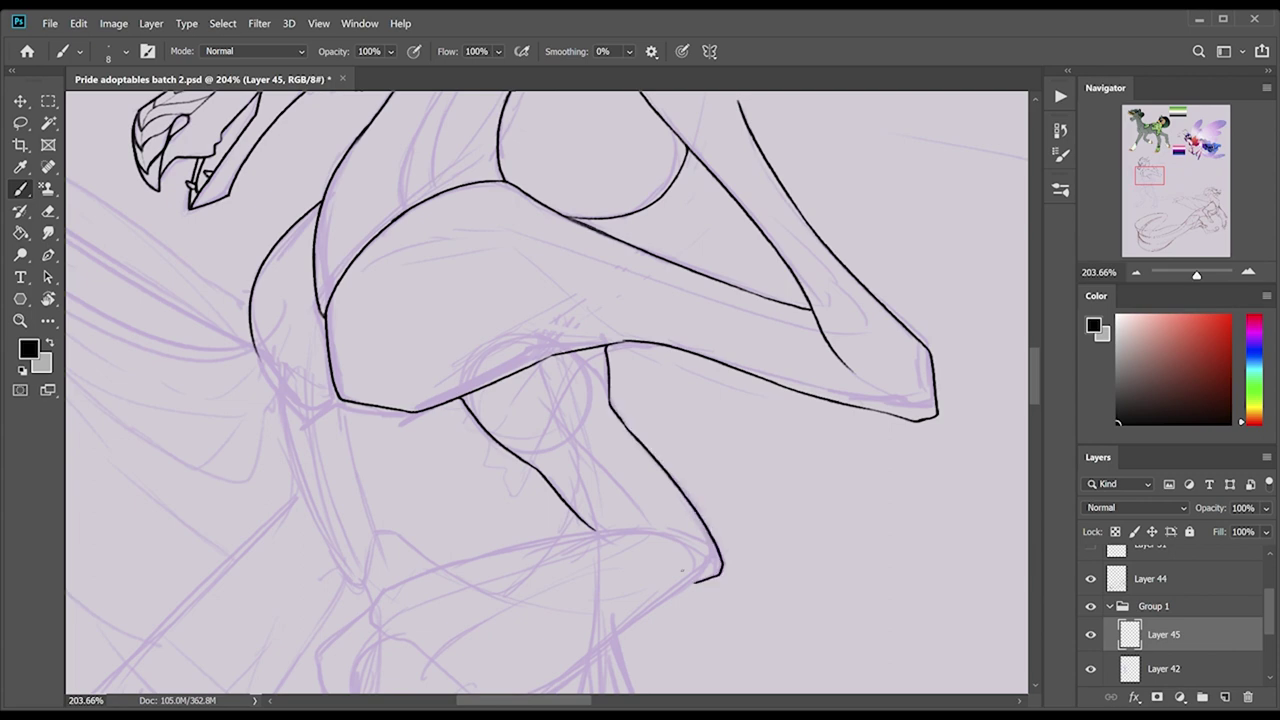
{"action": "left_click_drag", "start_coordinate": [338, 401], "coordinate": [257, 350]}
{"action": "scroll", "coordinate": [546, 390], "scroll_direction": "up", "scroll_amount": 5}
Ink the wing joint curl, hook and long wing bone, plus stripe lines on chest and neck.
{"action": "left_click_drag", "start_coordinate": [770, 302], "coordinate": [779, 376]}
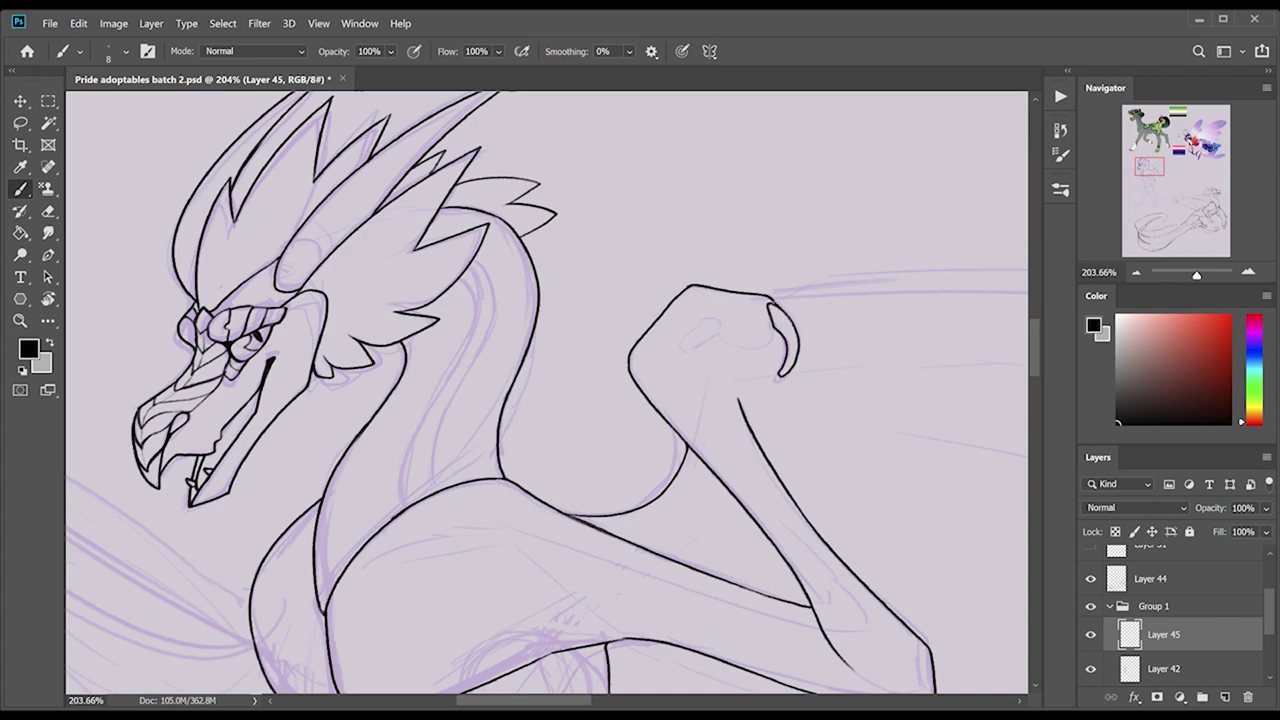
{"action": "left_click_drag", "start_coordinate": [718, 322], "coordinate": [780, 350]}
{"action": "left_click_drag", "start_coordinate": [704, 320], "coordinate": [687, 347]}
{"action": "left_click_drag", "start_coordinate": [772, 298], "coordinate": [888, 285]}
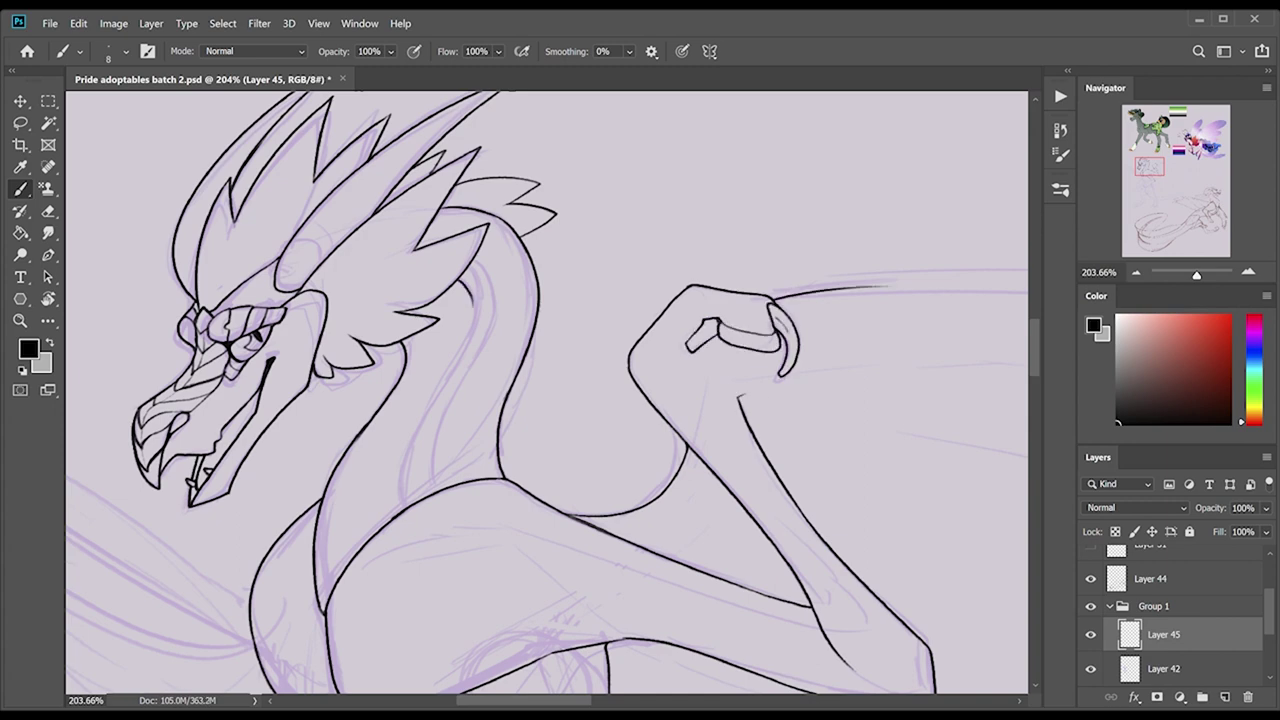
{"action": "mouse_move", "coordinate": [410, 428]}
{"action": "left_mouse_down"}
{"action": "mouse_move", "coordinate": [352, 460]}
{"action": "mouse_move", "coordinate": [328, 520]}
{"action": "left_mouse_up"}
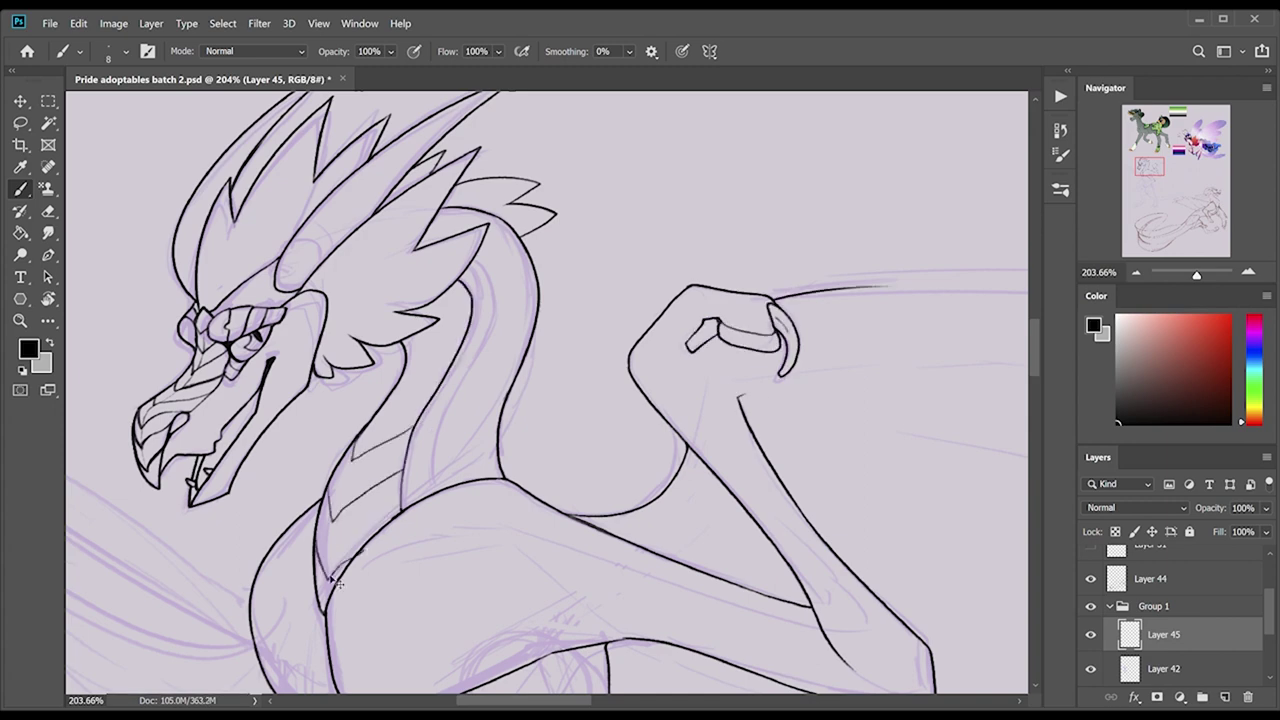
{"action": "left_click_drag", "start_coordinate": [456, 360], "coordinate": [420, 380]}
{"action": "left_click_drag", "start_coordinate": [468, 320], "coordinate": [410, 360]}
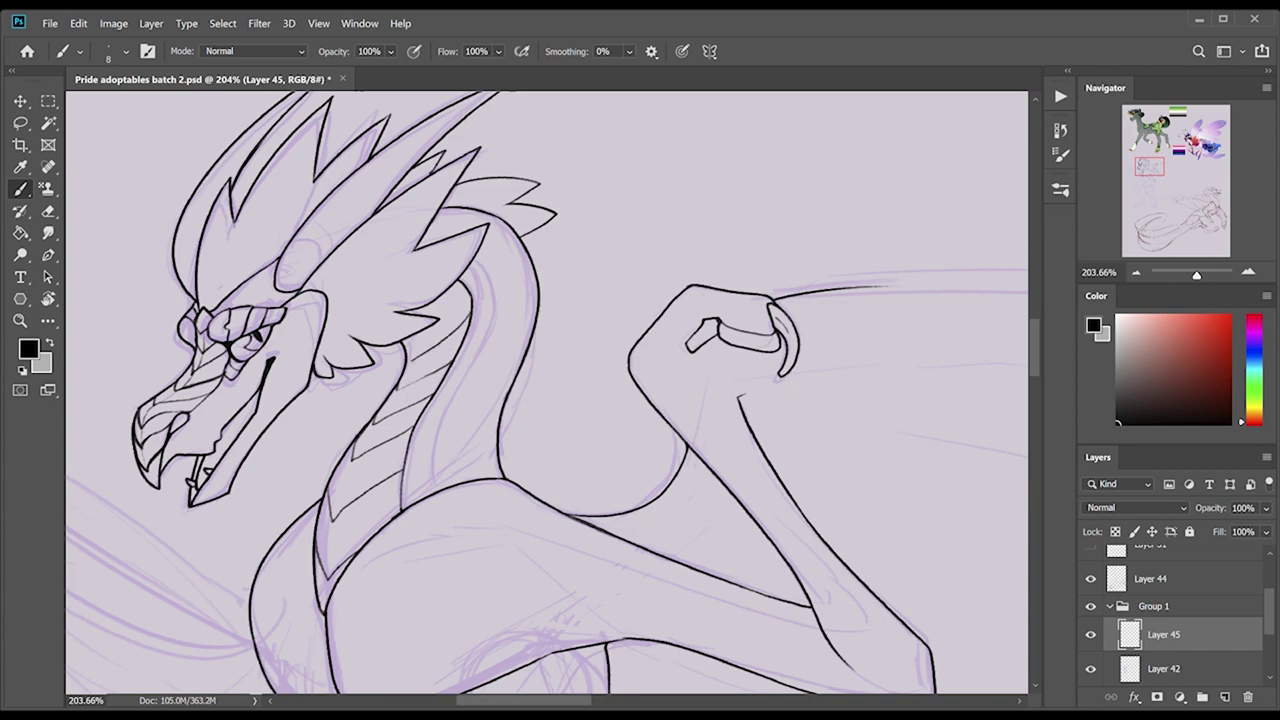
{"action": "scroll", "coordinate": [546, 393], "scroll_direction": "down", "scroll_amount": 5}
Ink the bent arm, clean up the leftover hook and add a claw at the hand's tip.
{"action": "left_click_drag", "start_coordinate": [660, 320], "coordinate": [400, 372]}
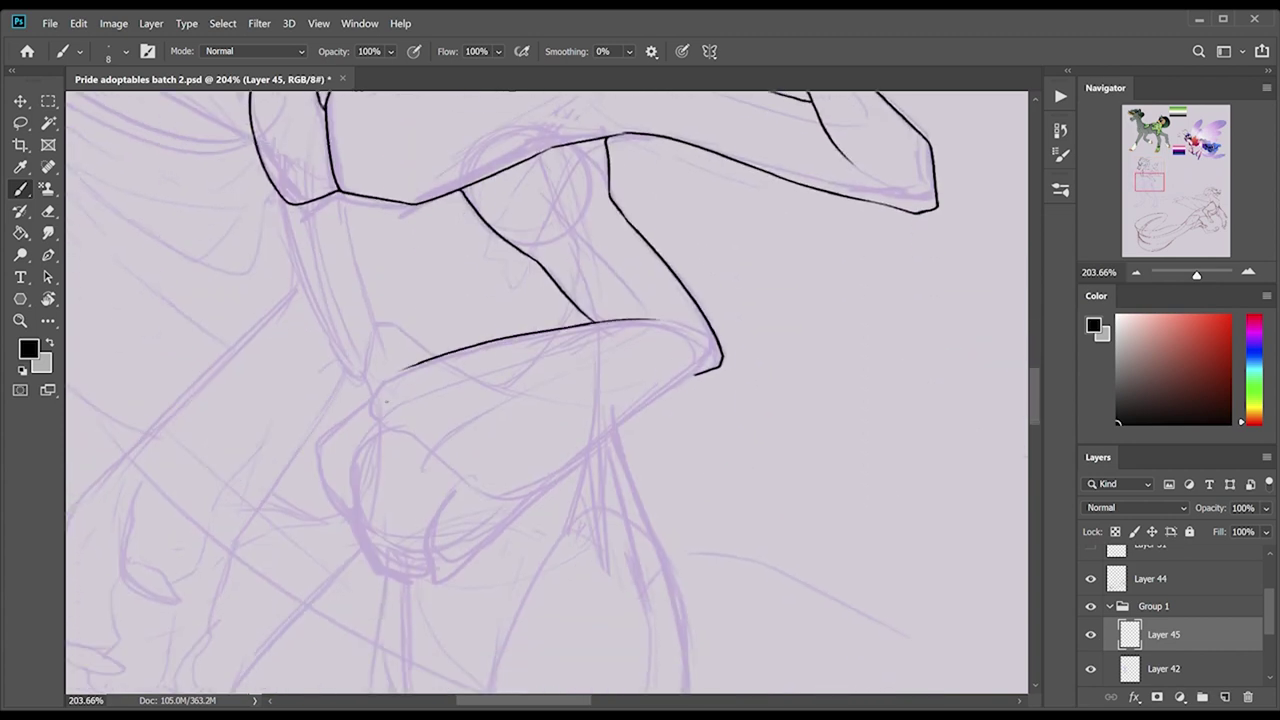
{"action": "key", "text": "ctrl+z"}
{"action": "mouse_move", "coordinate": [590, 323]}
{"action": "left_mouse_down"}
{"action": "mouse_move", "coordinate": [367, 400]}
{"action": "mouse_move", "coordinate": [385, 572]}
{"action": "mouse_move", "coordinate": [425, 594]}
{"action": "mouse_move", "coordinate": [554, 482]}
{"action": "mouse_move", "coordinate": [720, 368]}
{"action": "left_mouse_up"}
{"action": "key", "text": "e"}
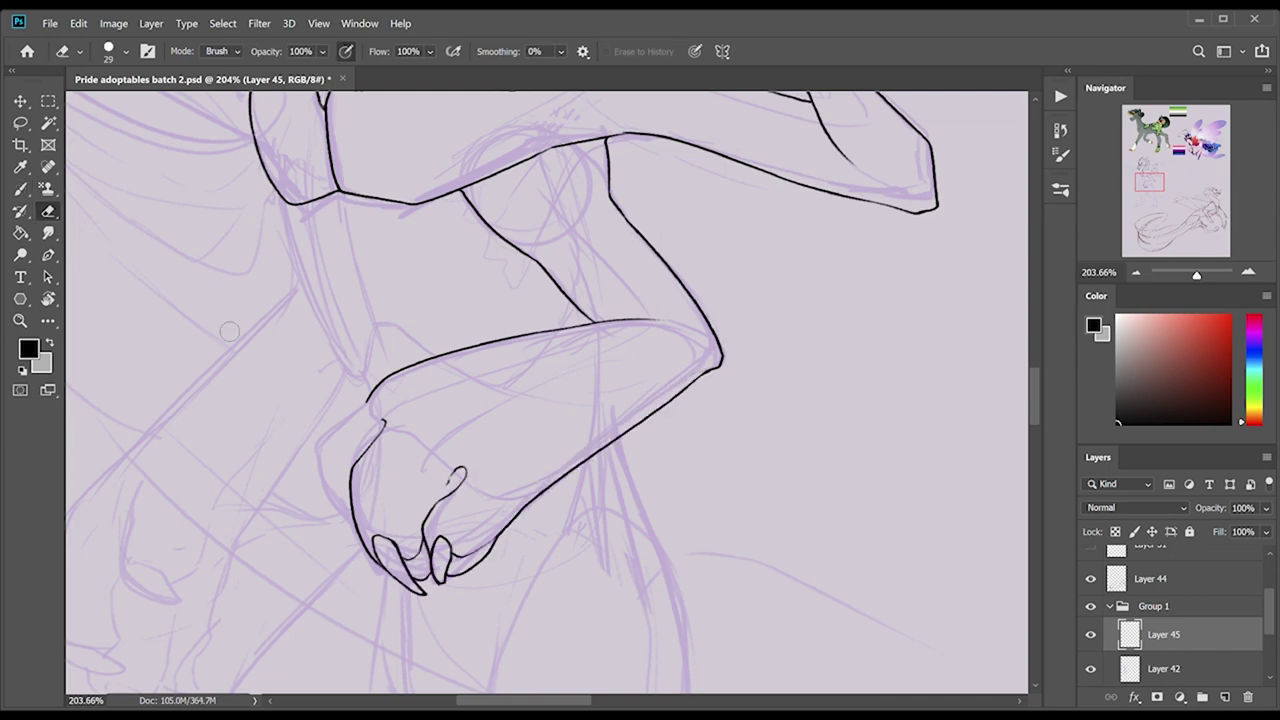
{"action": "key", "text": "b"}
{"action": "mouse_move", "coordinate": [372, 397]}
{"action": "left_mouse_down"}
{"action": "mouse_move", "coordinate": [336, 524]}
{"action": "mouse_move", "coordinate": [360, 547]}
{"action": "left_mouse_up"}
{"action": "left_click_drag", "start_coordinate": [359, 538], "coordinate": [353, 521]}
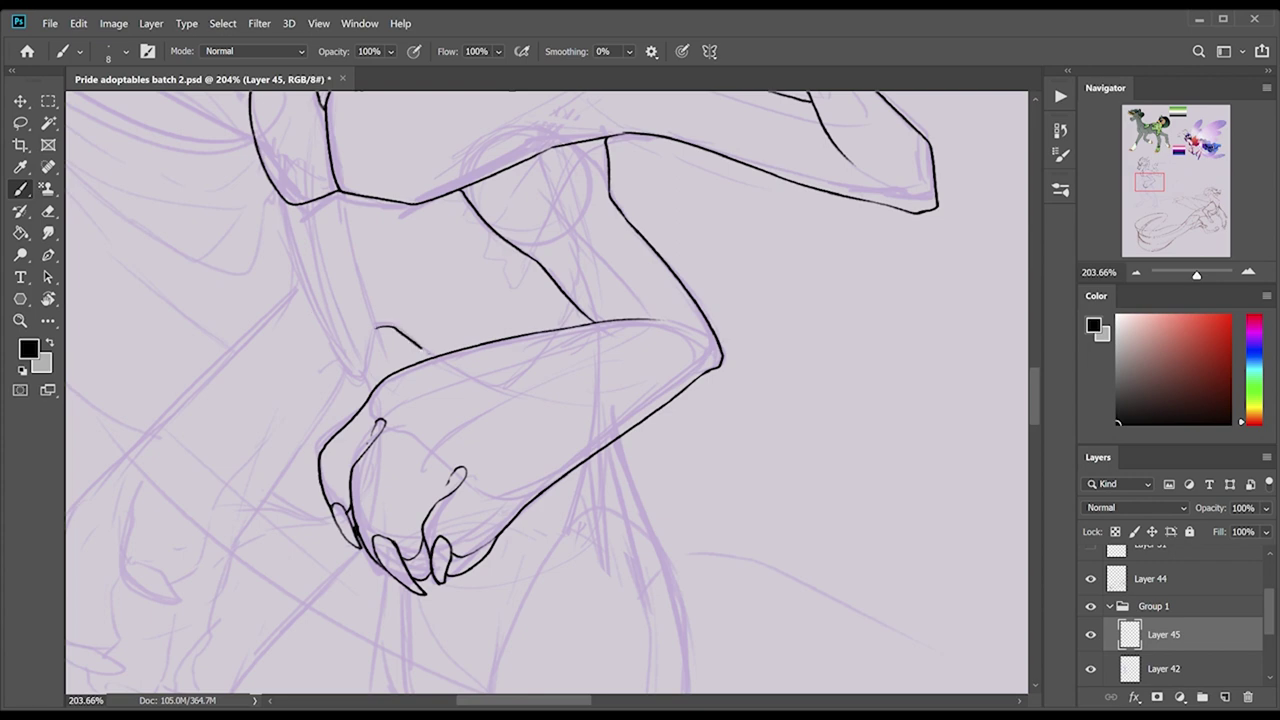
Ink the torso's left contour and two chevron markings across the torso.
{"action": "left_click_drag", "start_coordinate": [285, 204], "coordinate": [358, 375]}
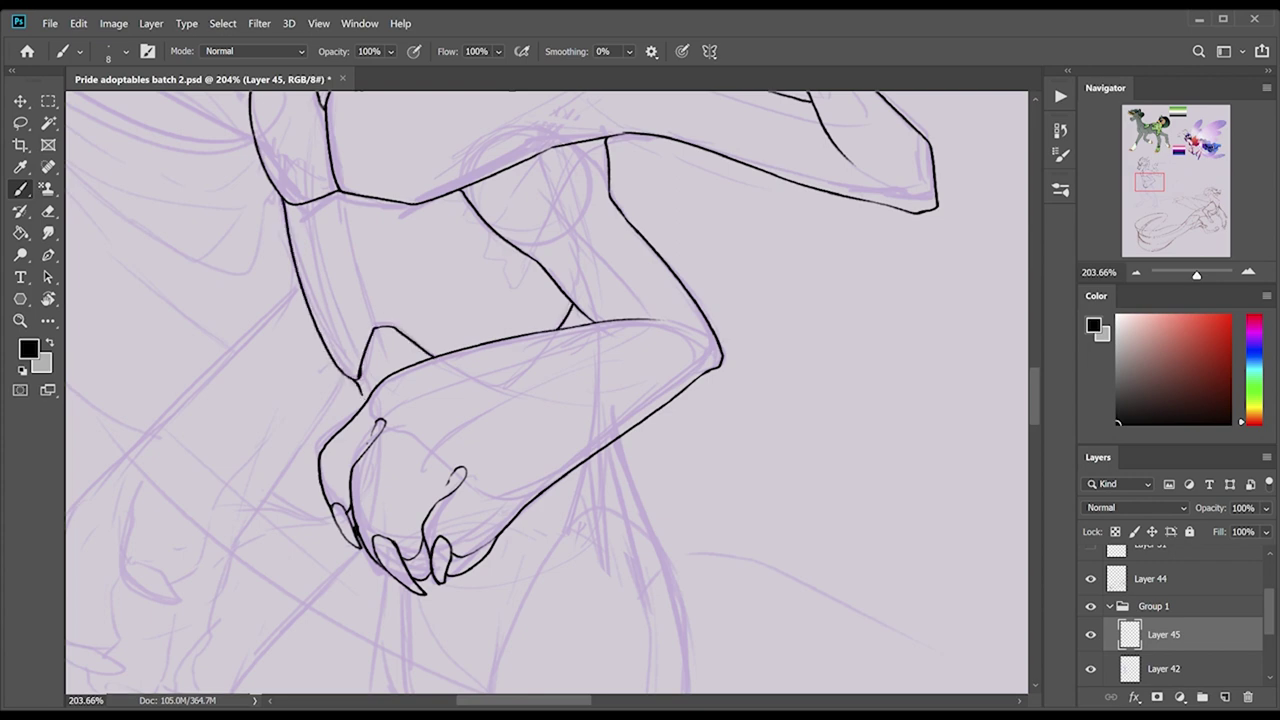
{"action": "left_click_drag", "start_coordinate": [395, 297], "coordinate": [488, 342]}
{"action": "left_click_drag", "start_coordinate": [344, 248], "coordinate": [535, 263]}
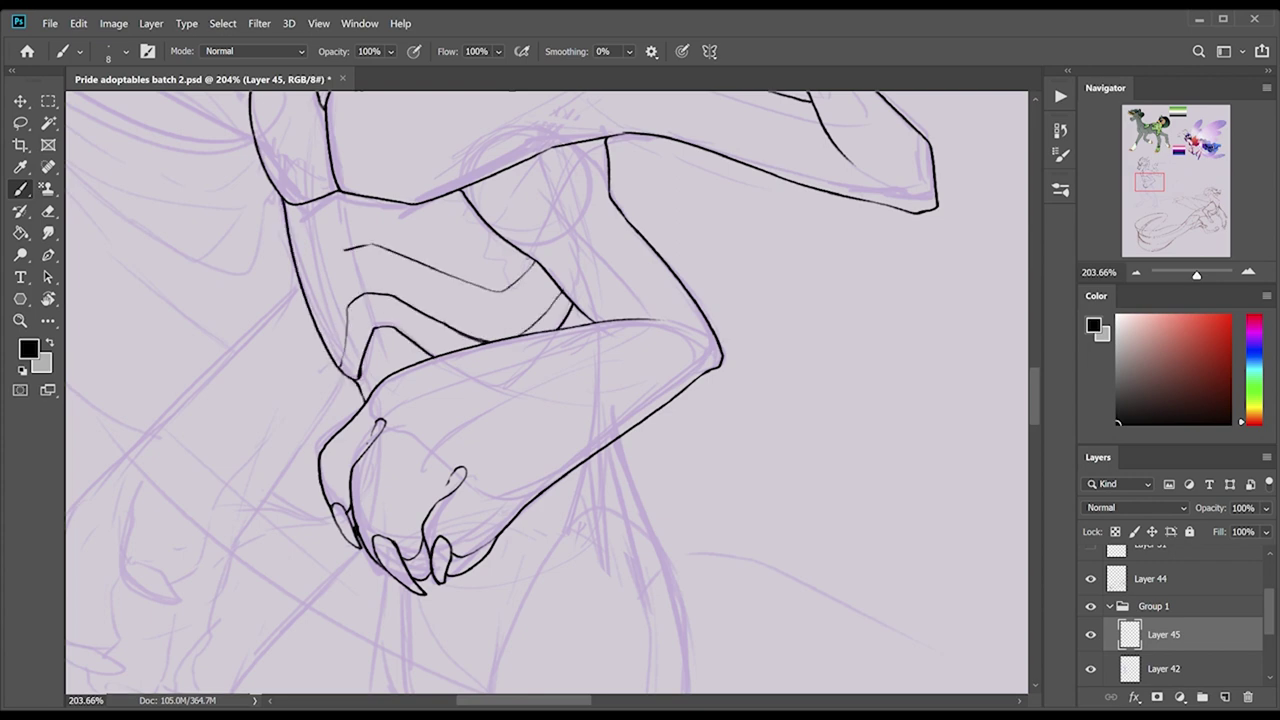
{"action": "left_click_drag", "start_coordinate": [292, 252], "coordinate": [496, 240]}
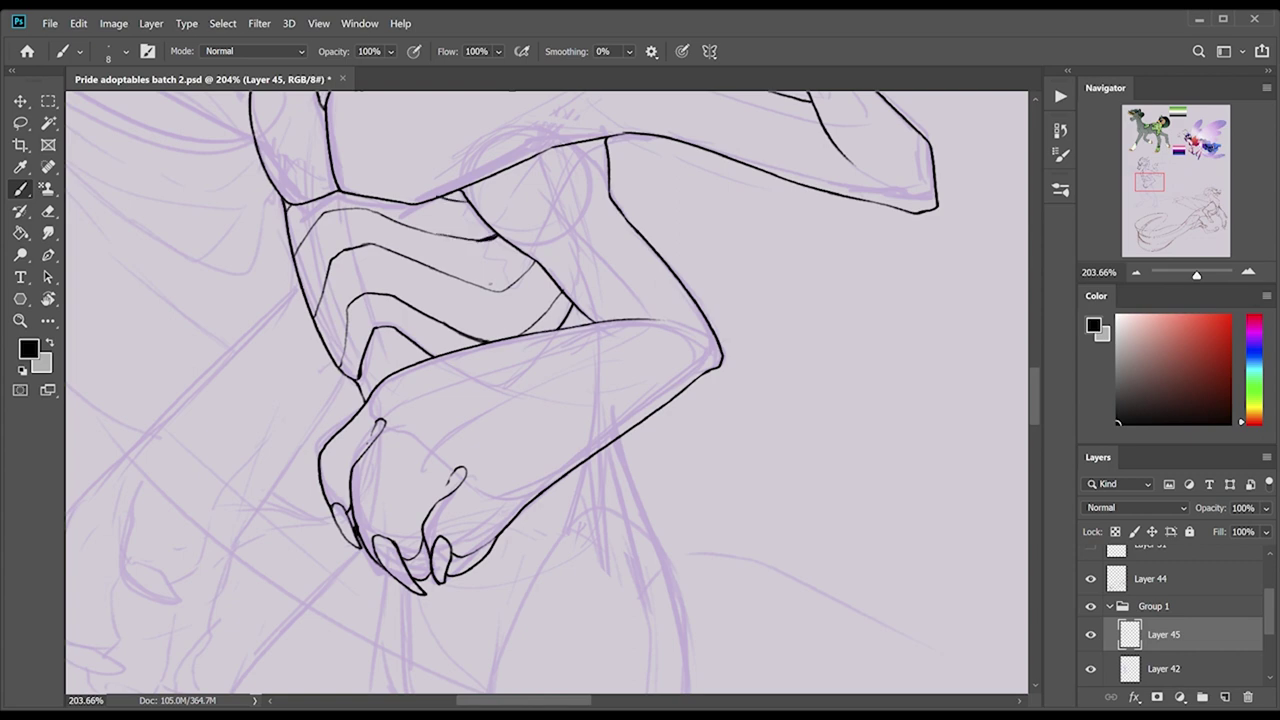
Ink the second arm's outer and inner contours and outline its hand and fingers.
{"action": "left_click_drag", "start_coordinate": [540, 400], "coordinate": [350, 407]}
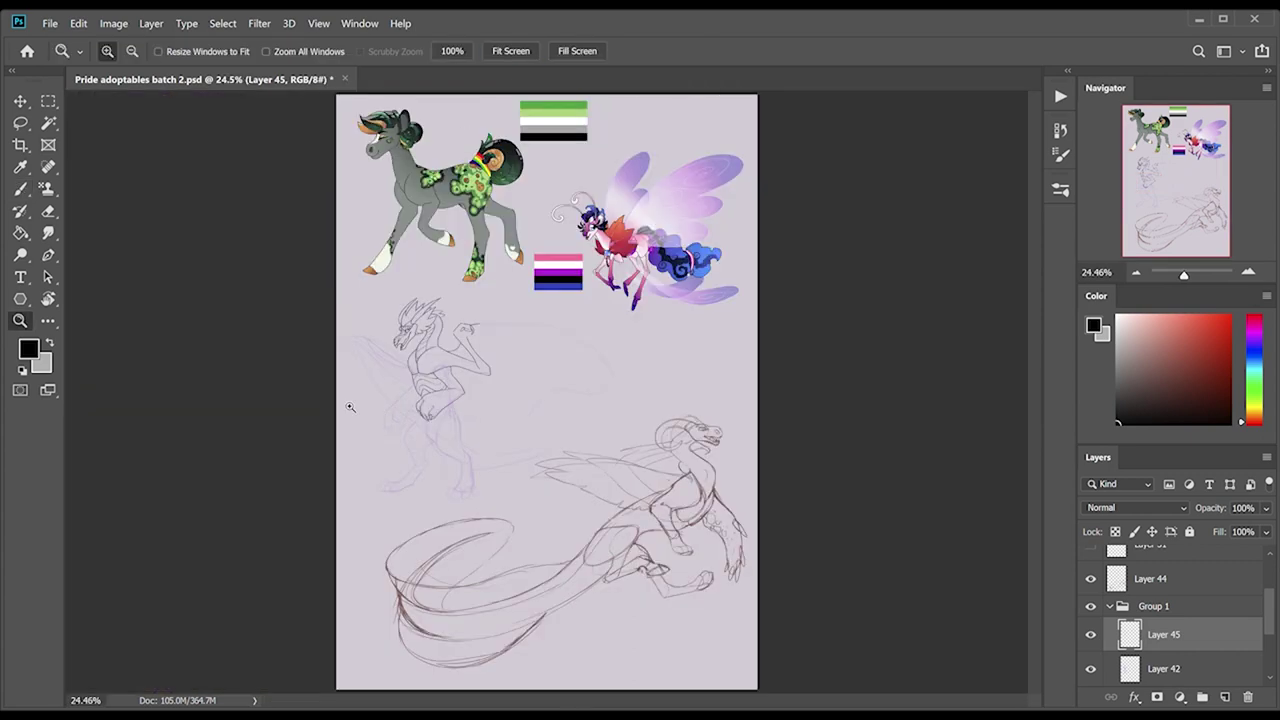
{"action": "left_click_drag", "start_coordinate": [498, 198], "coordinate": [268, 462]}
{"action": "key", "text": "ctrl+z"}
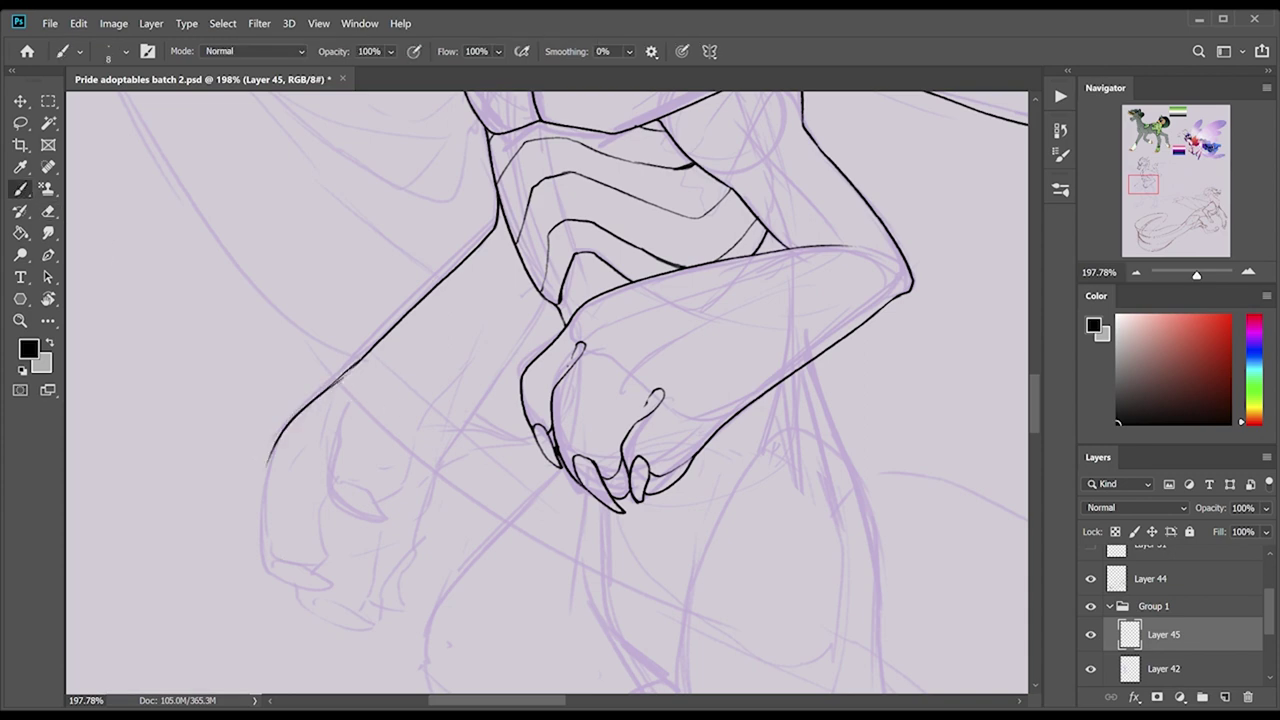
{"action": "mouse_move", "coordinate": [338, 418]}
{"action": "left_mouse_down"}
{"action": "mouse_move", "coordinate": [391, 523]}
{"action": "mouse_move", "coordinate": [408, 445]}
{"action": "left_mouse_up"}
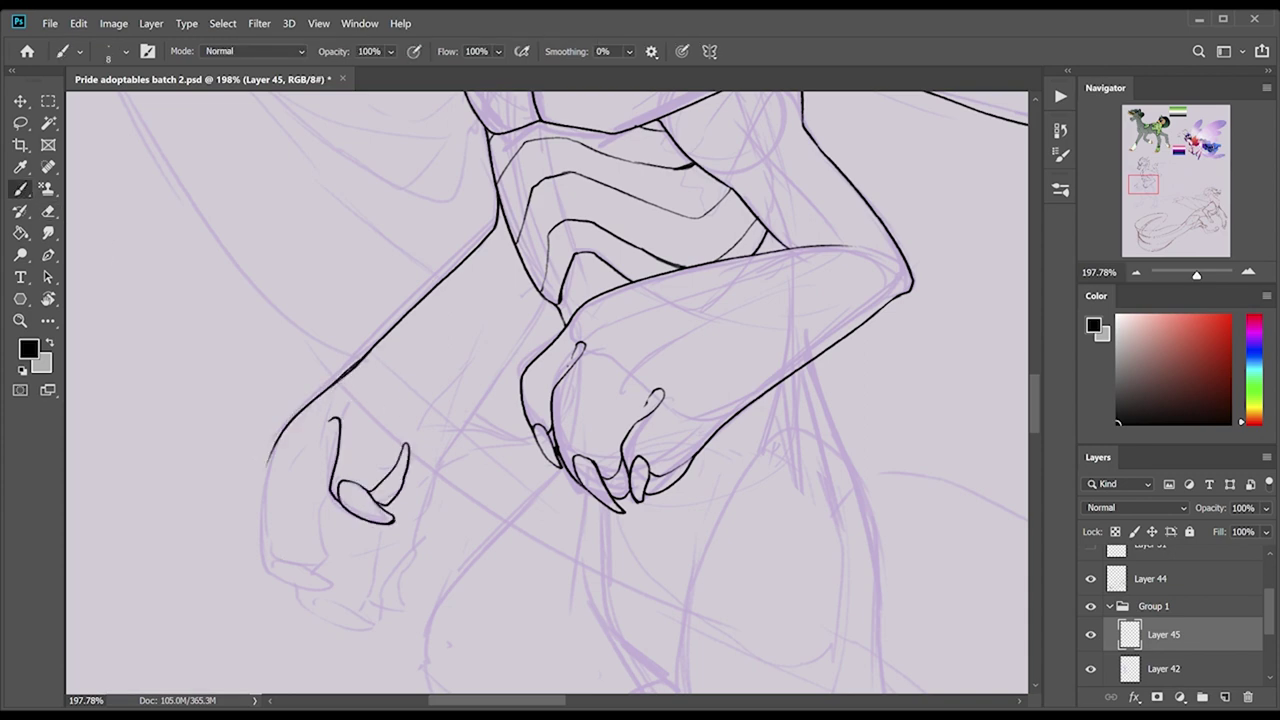
{"action": "left_click_drag", "start_coordinate": [548, 308], "coordinate": [455, 445]}
{"action": "mouse_move", "coordinate": [272, 440]}
{"action": "left_mouse_down"}
{"action": "mouse_move", "coordinate": [256, 555]}
{"action": "mouse_move", "coordinate": [328, 588]}
{"action": "left_mouse_up"}
{"action": "left_click_drag", "start_coordinate": [340, 495], "coordinate": [306, 578]}
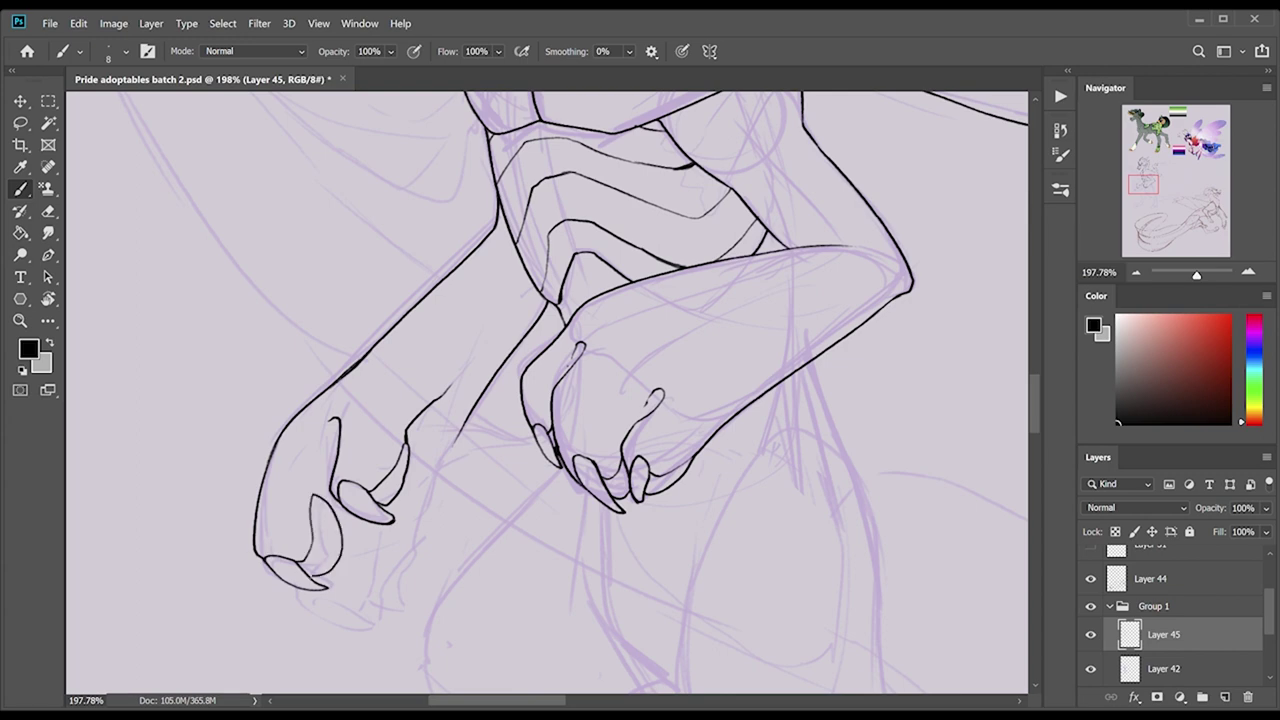
Redraw the lower claw and ink the claws on the second hand's underside.
{"action": "key", "text": "ctrl+z"}
{"action": "left_click_drag", "start_coordinate": [318, 490], "coordinate": [330, 574]}
{"action": "scroll", "coordinate": [330, 500], "scroll_direction": "down", "scroll_amount": 5}
{"action": "left_click_drag", "start_coordinate": [300, 462], "coordinate": [370, 508]}
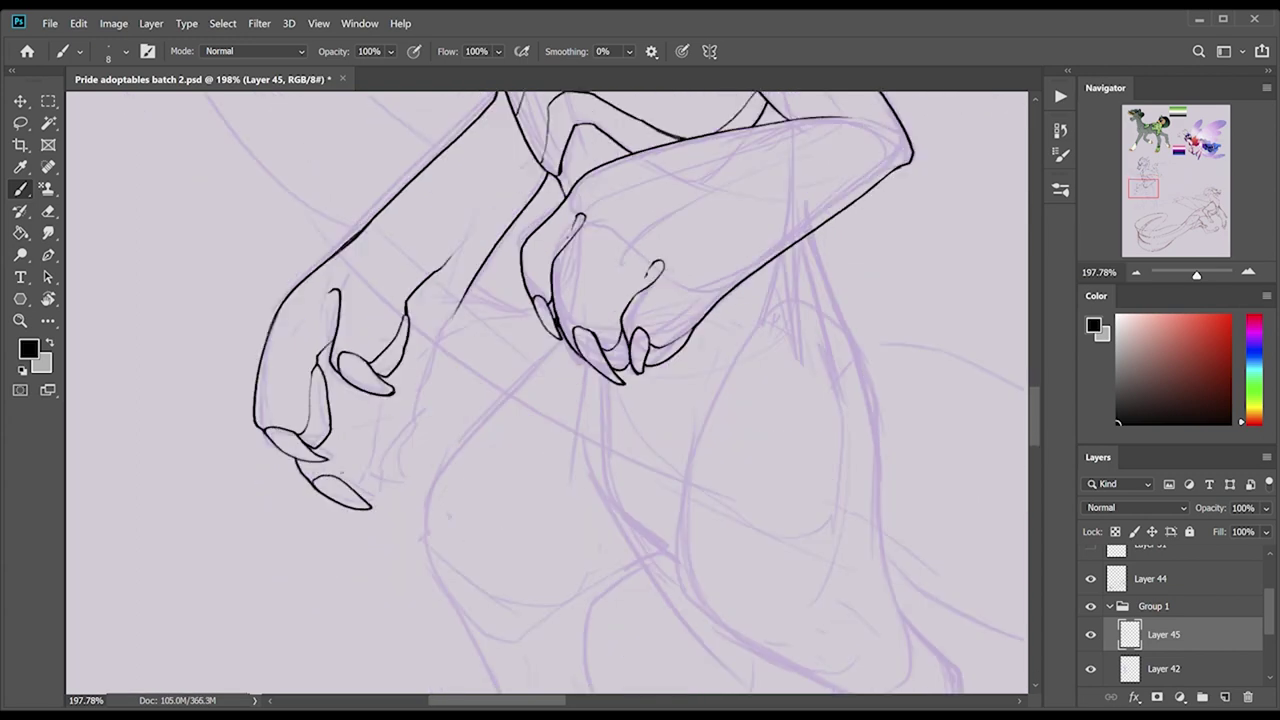
{"action": "mouse_move", "coordinate": [366, 410]}
{"action": "left_mouse_down"}
{"action": "mouse_move", "coordinate": [372, 478]}
{"action": "mouse_move", "coordinate": [412, 440]}
{"action": "left_mouse_up"}
{"action": "left_click_drag", "start_coordinate": [372, 480], "coordinate": [395, 505]}
{"action": "key", "text": "e"}
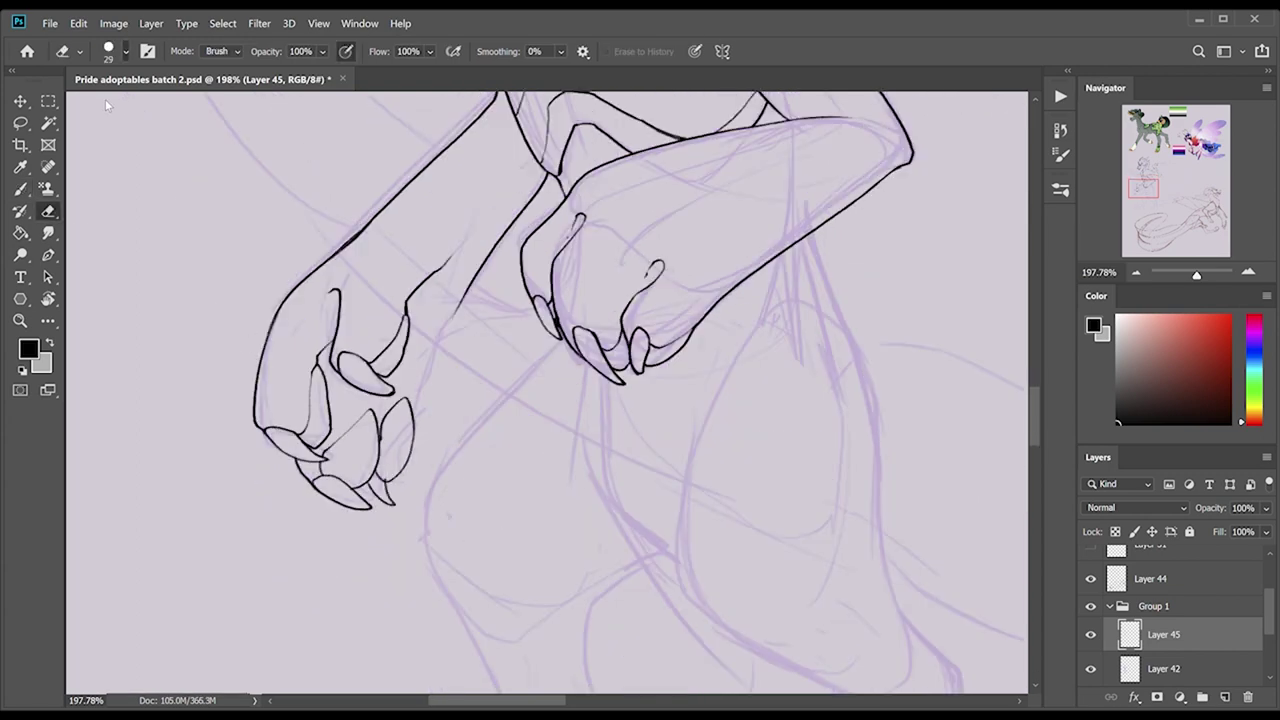
{"action": "key", "text": "b"}
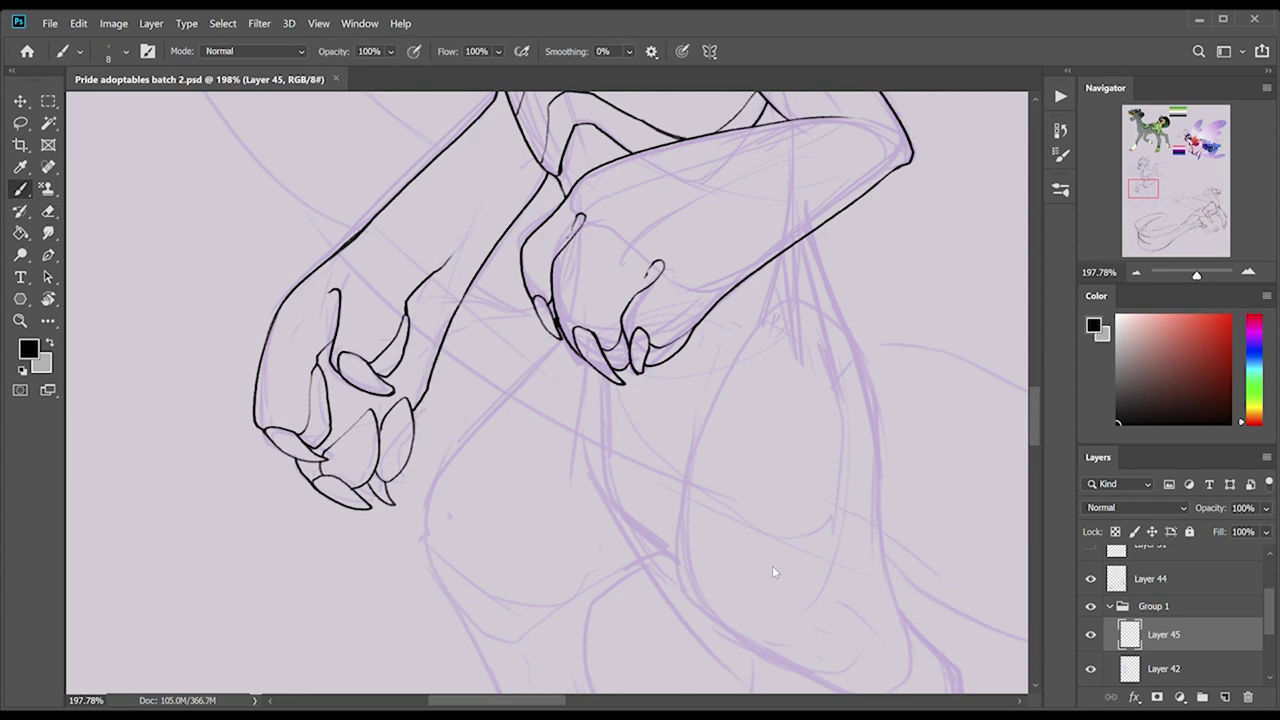
Ink the upper leg contours, including the right leg's outer and inner lines.
{"action": "left_click_drag", "start_coordinate": [584, 365], "coordinate": [720, 660]}
{"action": "scroll", "coordinate": [700, 550], "scroll_direction": "down", "scroll_amount": 4}
{"action": "left_click_drag", "start_coordinate": [720, 565], "coordinate": [858, 664]}
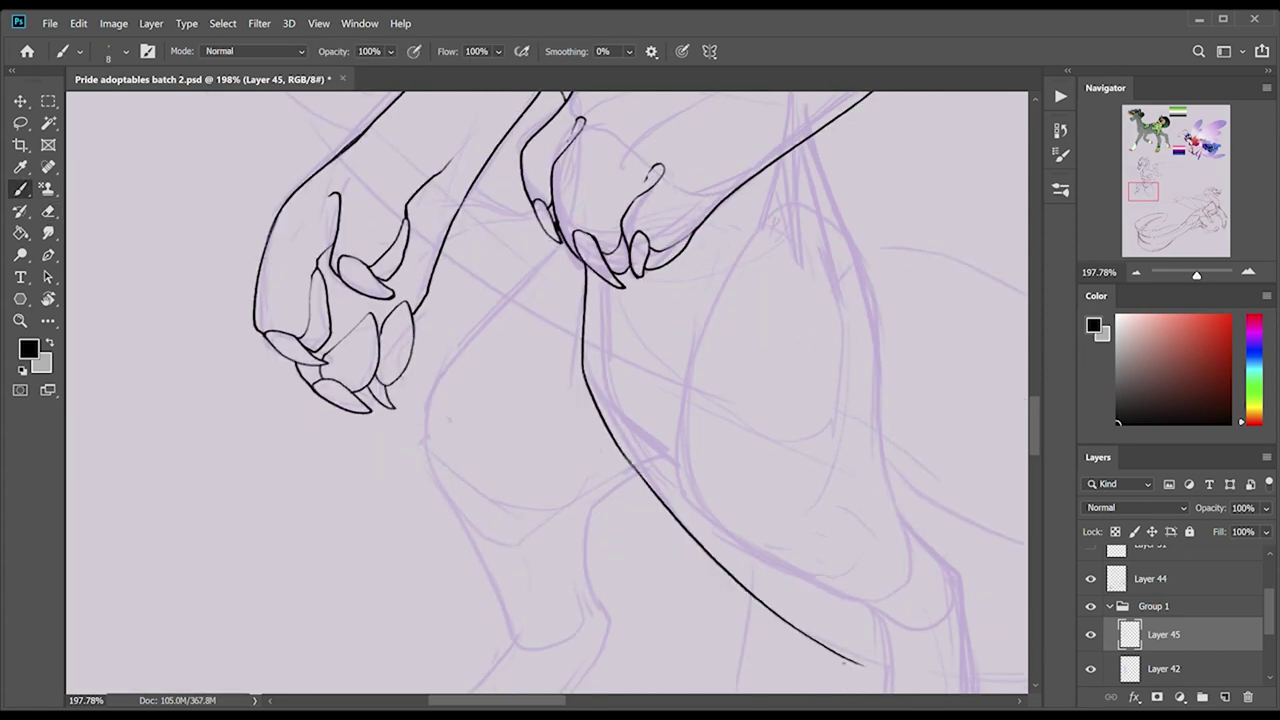
{"action": "left_click_drag", "start_coordinate": [812, 135], "coordinate": [940, 555]}
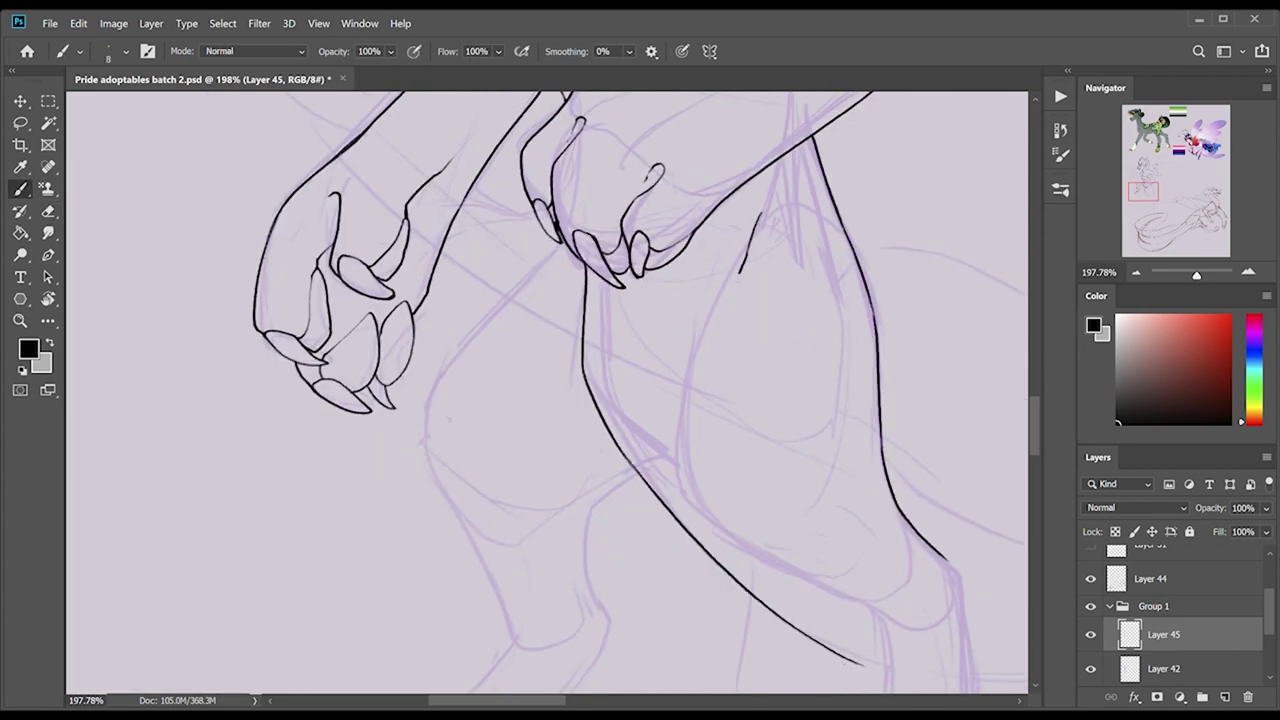
{"action": "left_click_drag", "start_coordinate": [740, 272], "coordinate": [810, 582]}
{"action": "mouse_move", "coordinate": [566, 243]}
{"action": "left_mouse_down"}
{"action": "mouse_move", "coordinate": [492, 324]}
{"action": "mouse_move", "coordinate": [446, 494]}
{"action": "mouse_move", "coordinate": [512, 643]}
{"action": "left_mouse_up"}
Continue the lower leg contours and ink the left paw's claws and underside up to the knee.
{"action": "left_click_drag", "start_coordinate": [634, 465], "coordinate": [588, 580]}
{"action": "scroll", "coordinate": [600, 450], "scroll_direction": "down", "scroll_amount": 5}
{"action": "left_click_drag", "start_coordinate": [585, 195], "coordinate": [618, 276]}
{"action": "mouse_move", "coordinate": [614, 272]}
{"action": "left_mouse_down"}
{"action": "mouse_move", "coordinate": [500, 416]}
{"action": "mouse_move", "coordinate": [614, 298]}
{"action": "left_mouse_up"}
{"action": "key", "text": "ctrl+z"}
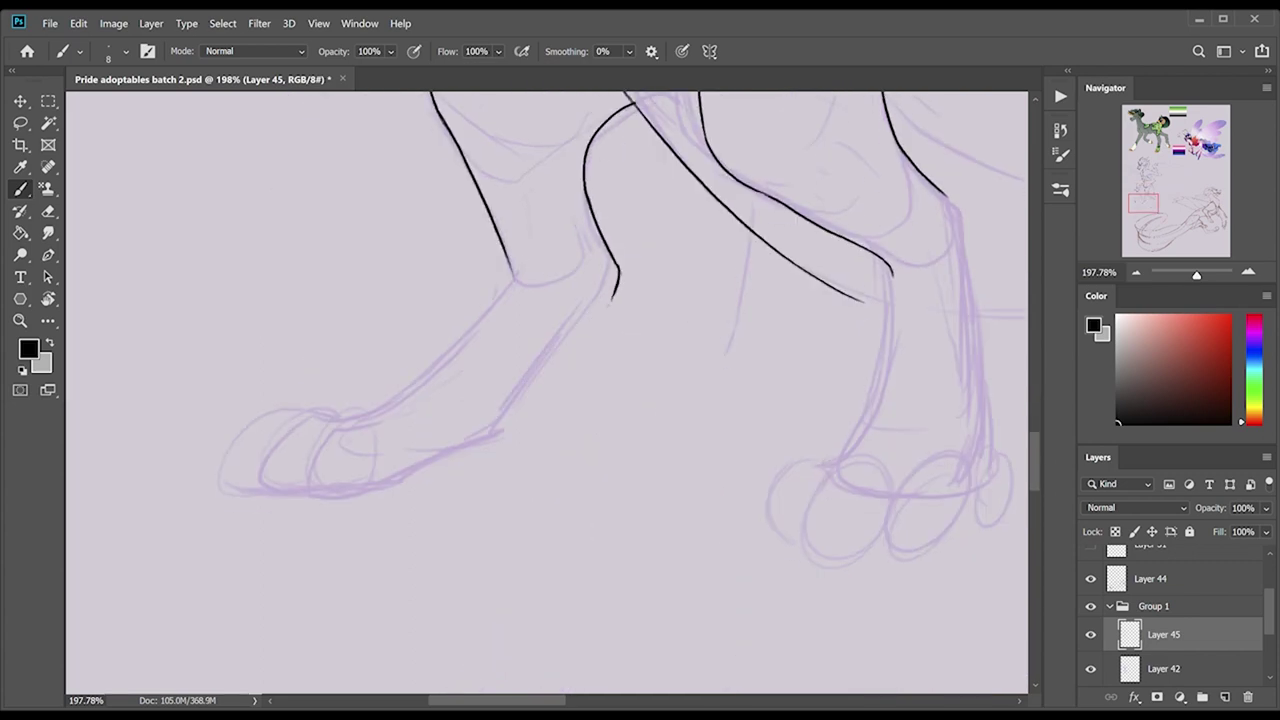
{"action": "mouse_move", "coordinate": [512, 262]}
{"action": "left_mouse_down"}
{"action": "mouse_move", "coordinate": [430, 380]}
{"action": "mouse_move", "coordinate": [300, 466]}
{"action": "mouse_move", "coordinate": [328, 444]}
{"action": "left_mouse_up"}
{"action": "mouse_move", "coordinate": [226, 492]}
{"action": "left_mouse_down"}
{"action": "mouse_move", "coordinate": [290, 432]}
{"action": "mouse_move", "coordinate": [262, 476]}
{"action": "left_mouse_up"}
{"action": "left_click_drag", "start_coordinate": [256, 418], "coordinate": [220, 472]}
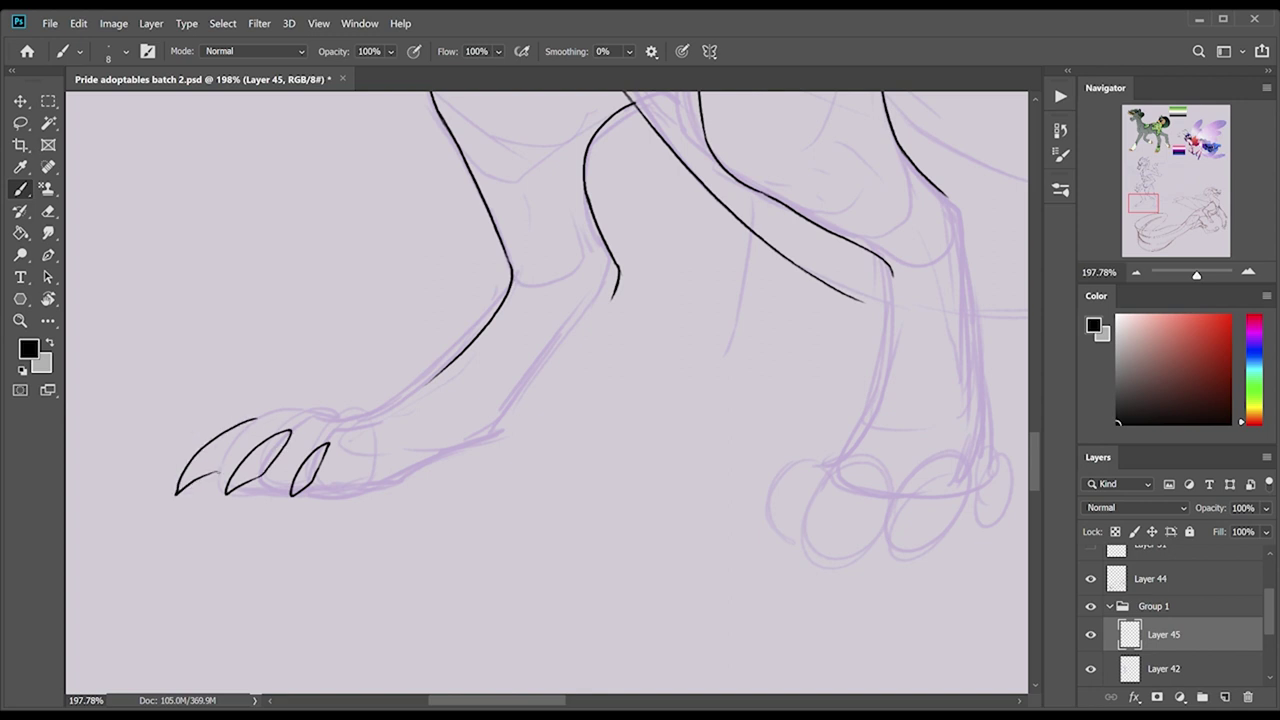
{"action": "mouse_move", "coordinate": [306, 500]}
{"action": "left_mouse_down"}
{"action": "mouse_move", "coordinate": [372, 488]}
{"action": "mouse_move", "coordinate": [618, 272]}
{"action": "left_mouse_up"}
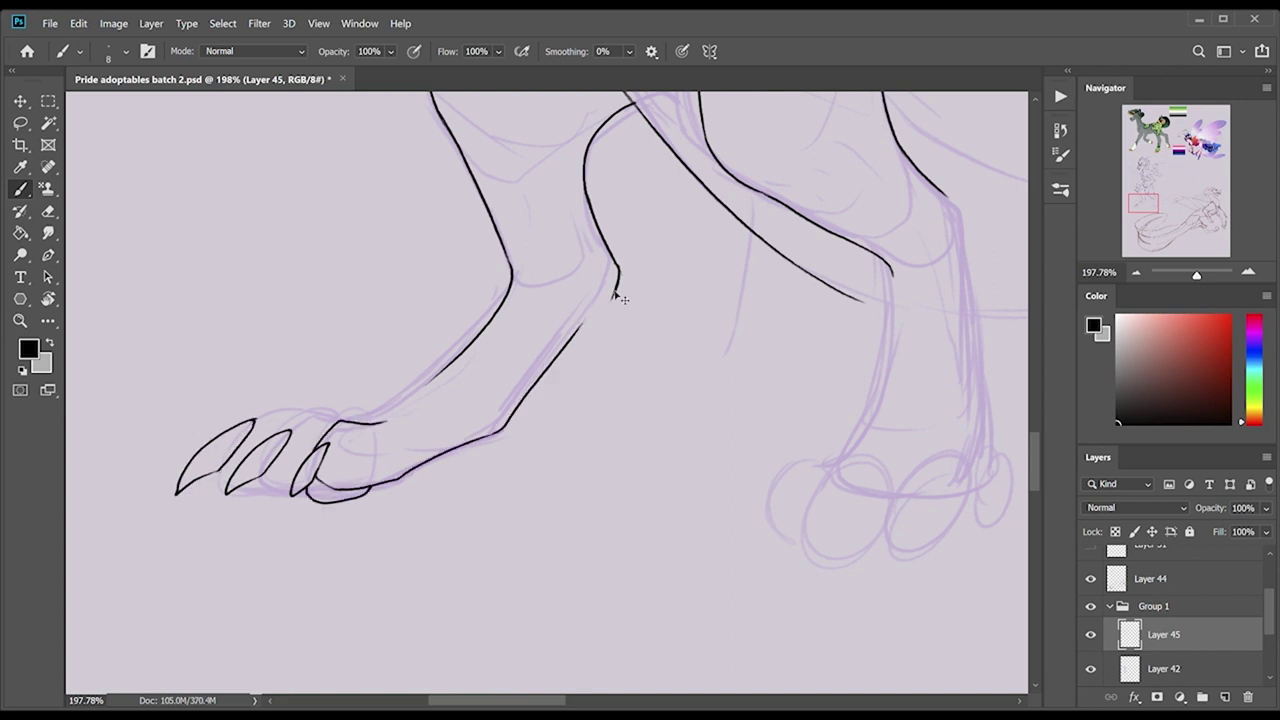
{"action": "left_click_drag", "start_coordinate": [280, 432], "coordinate": [444, 373]}
{"action": "key", "text": "ctrl+z"}
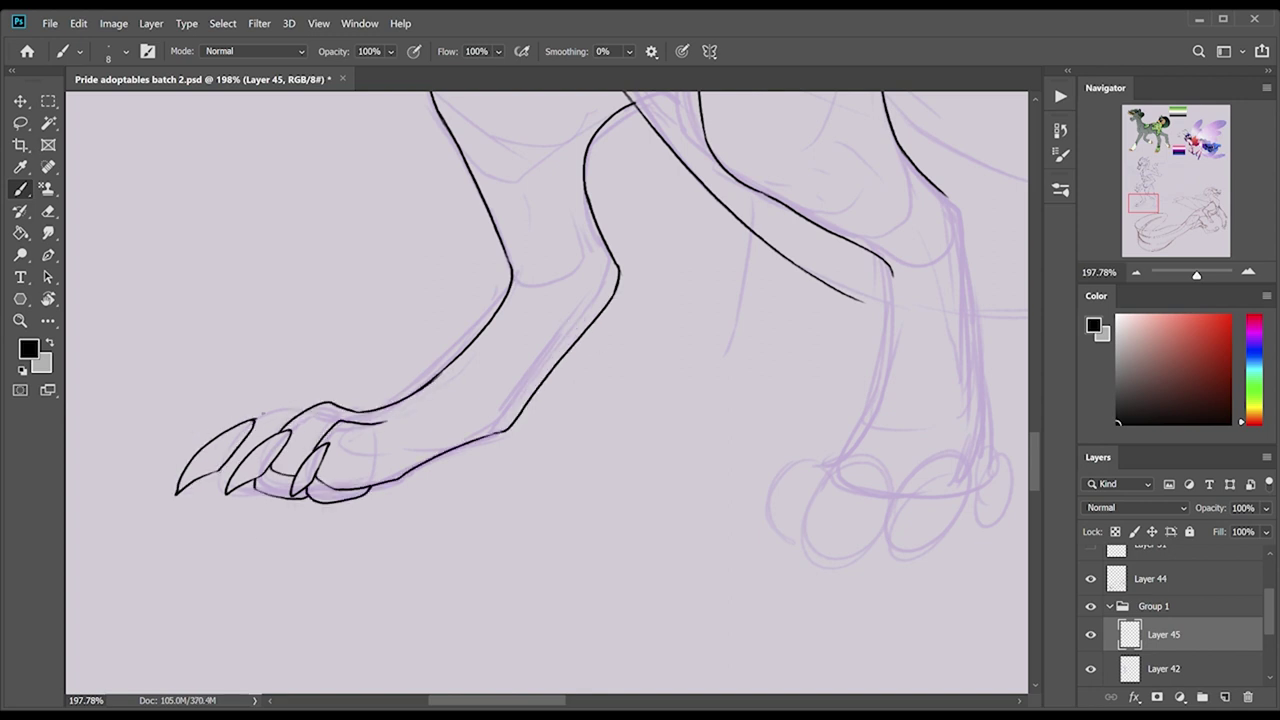
Ink the right paw's claws, including the larger claw and the arched middle claw.
{"action": "left_click_drag", "start_coordinate": [846, 486], "coordinate": [810, 578]}
{"action": "left_click_drag", "start_coordinate": [930, 500], "coordinate": [894, 564]}
{"action": "left_click_drag", "start_coordinate": [940, 496], "coordinate": [896, 562]}
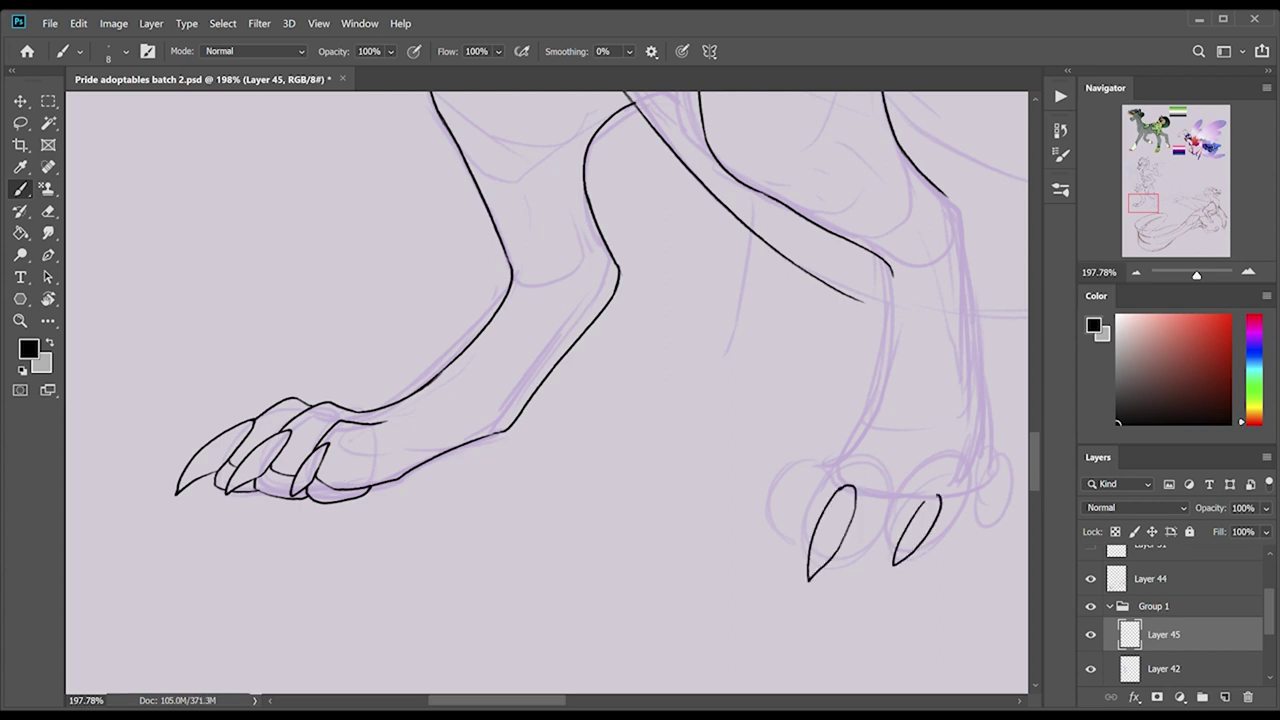
{"action": "left_click_drag", "start_coordinate": [788, 480], "coordinate": [744, 540]}
{"action": "left_click_drag", "start_coordinate": [888, 528], "coordinate": [966, 450]}
{"action": "left_click_drag", "start_coordinate": [966, 450], "coordinate": [930, 524]}
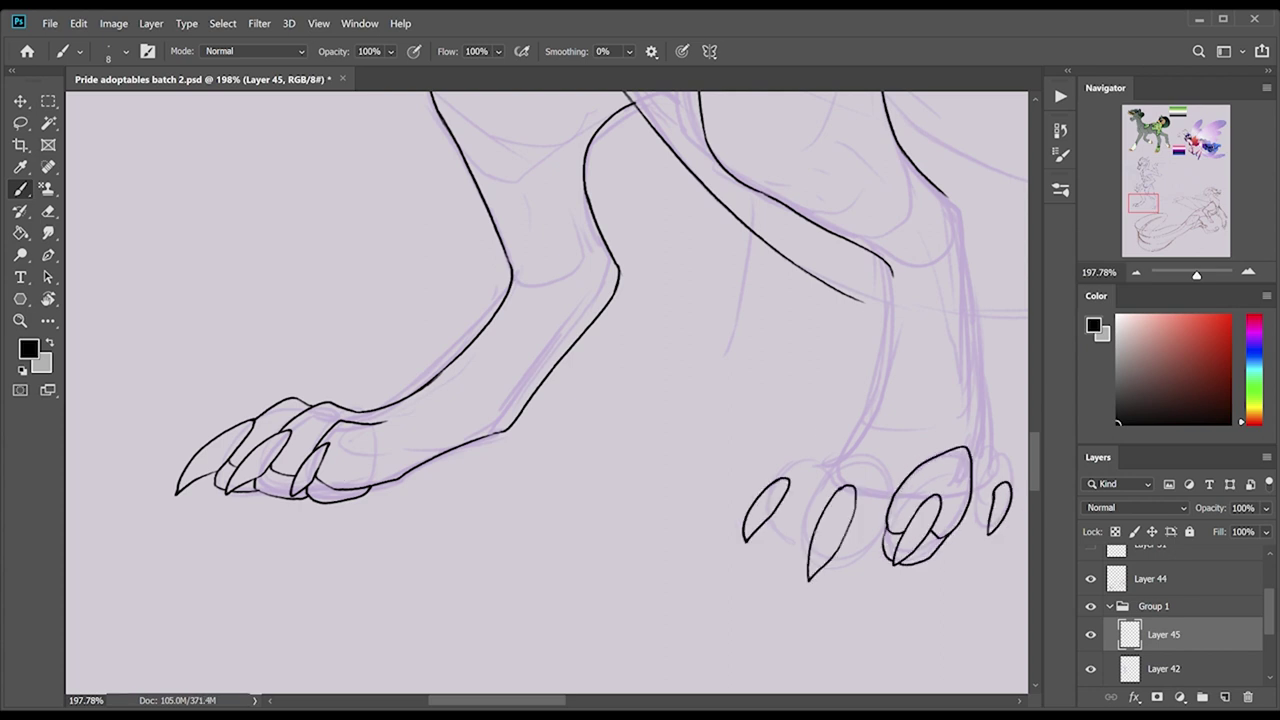
{"action": "left_click_drag", "start_coordinate": [804, 540], "coordinate": [886, 526]}
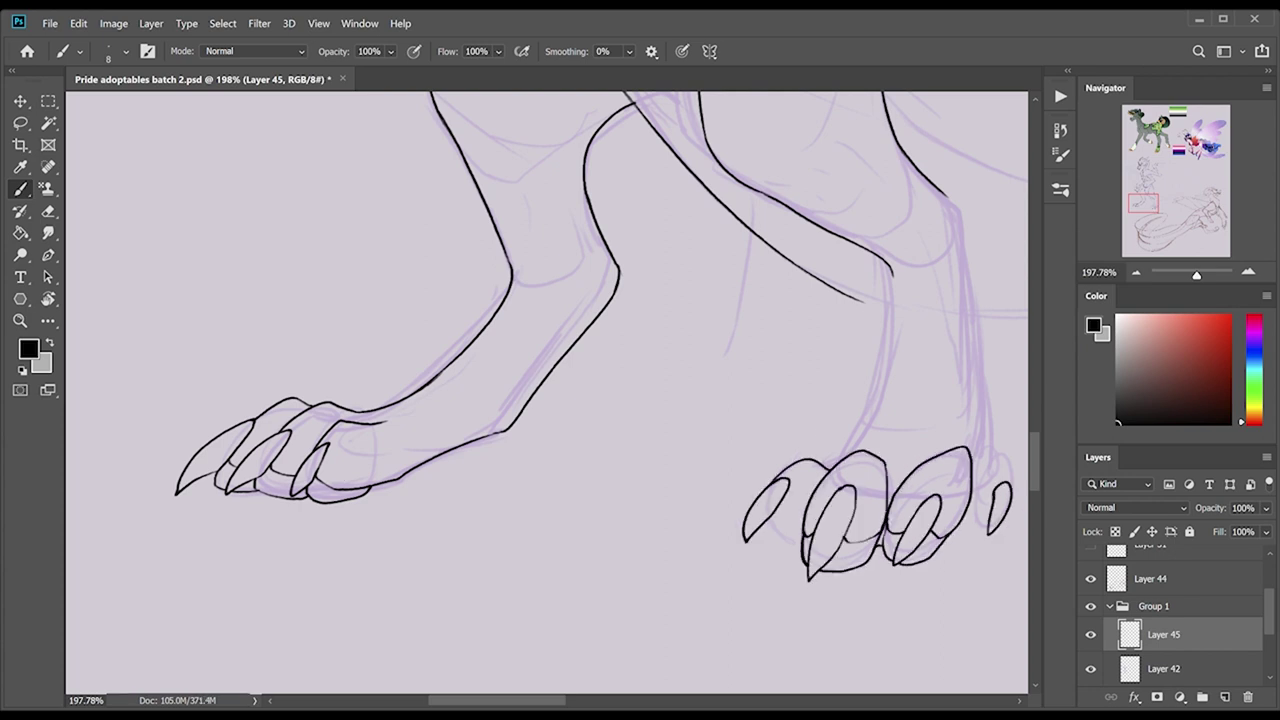
Ink the left and right contours of the right leg down to its foot.
{"action": "scroll", "coordinate": [546, 390], "scroll_direction": "right", "scroll_amount": 2}
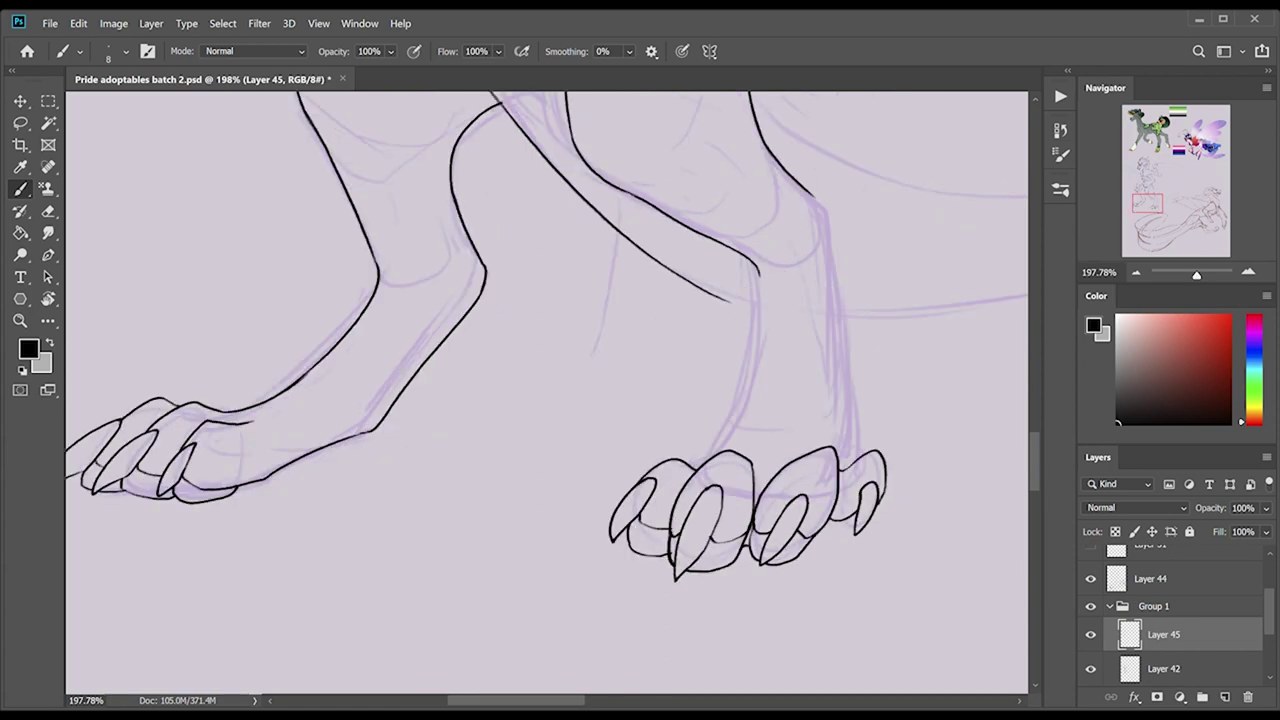
{"action": "left_click_drag", "start_coordinate": [760, 268], "coordinate": [692, 464]}
{"action": "left_click_drag", "start_coordinate": [810, 194], "coordinate": [848, 398]}
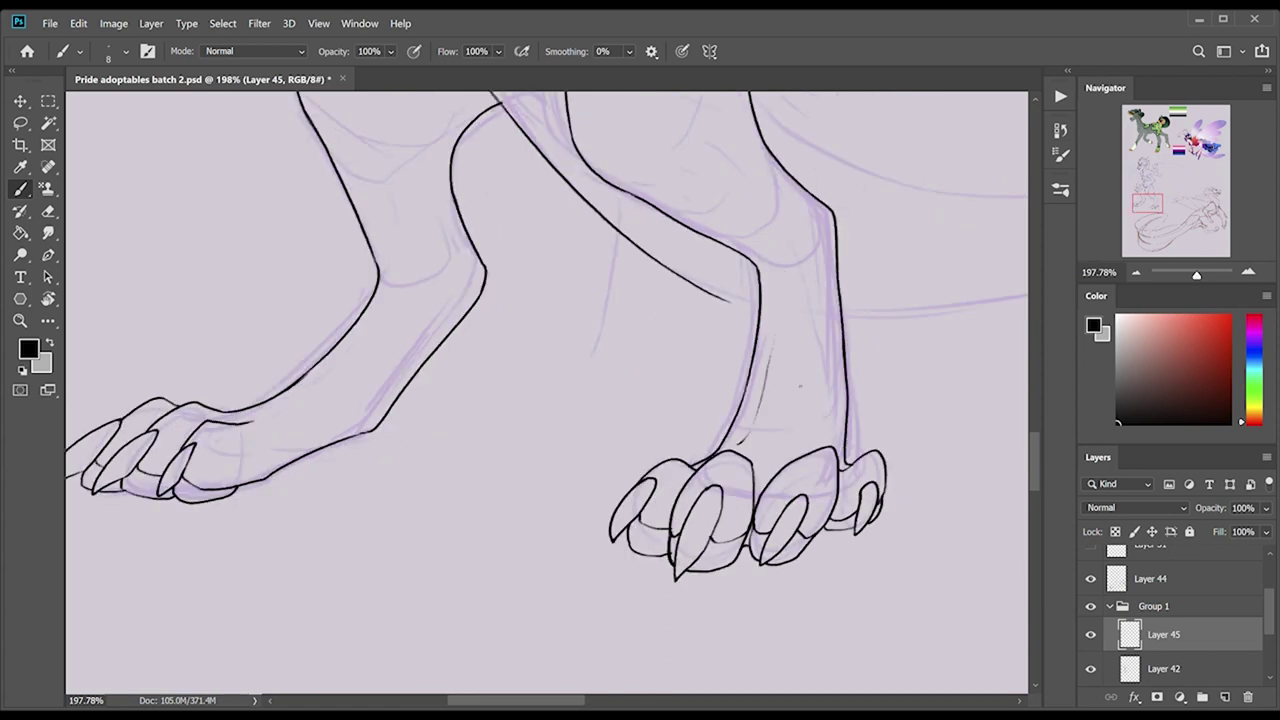
{"action": "scroll", "coordinate": [546, 390], "scroll_direction": "up", "scroll_amount": 5}
Ink the thigh contour and chevron markings on the belly between the legs.
{"action": "scroll", "coordinate": [546, 390], "scroll_direction": "up", "scroll_amount": 2}
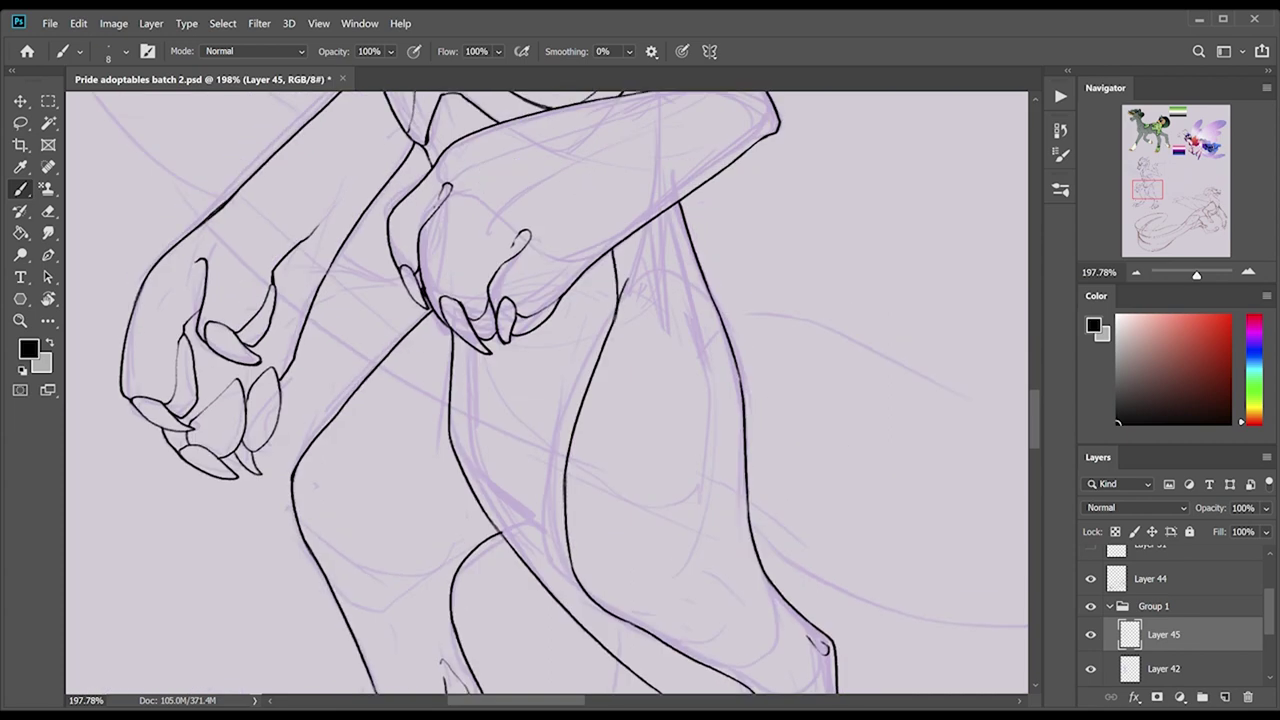
{"action": "left_click_drag", "start_coordinate": [526, 434], "coordinate": [668, 585]}
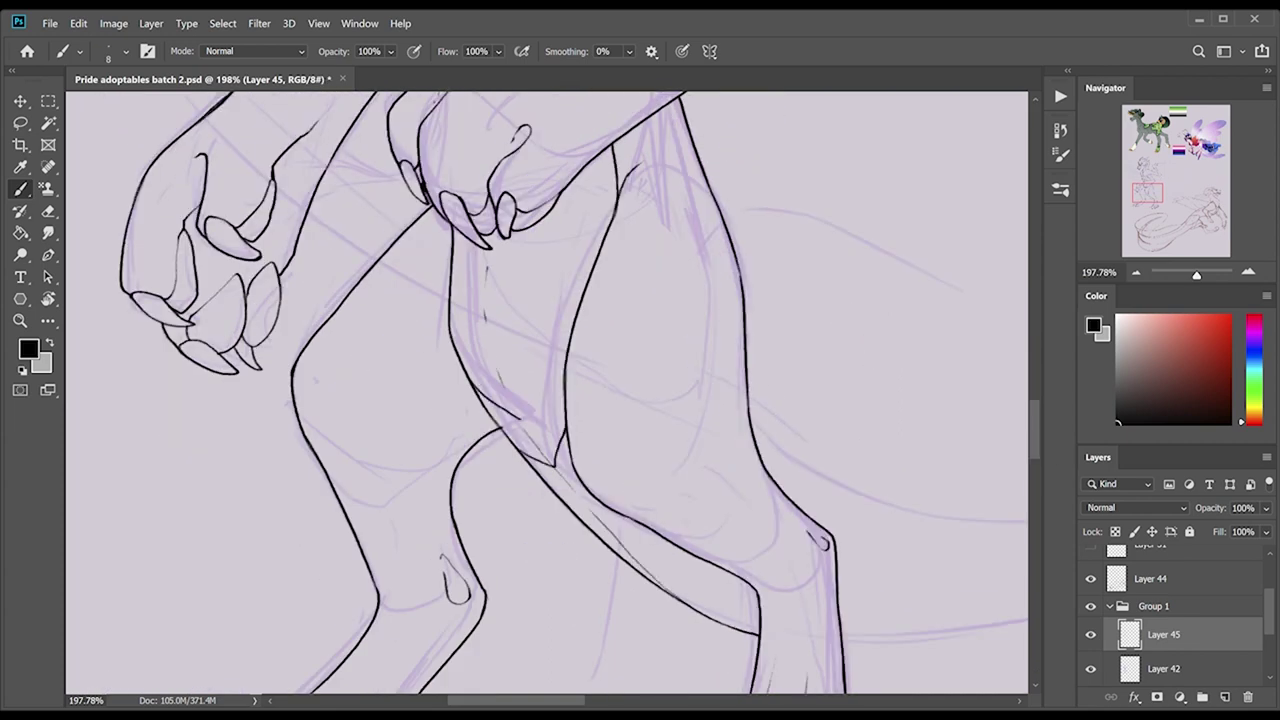
{"action": "left_click_drag", "start_coordinate": [576, 278], "coordinate": [496, 370]}
{"action": "left_click_drag", "start_coordinate": [452, 264], "coordinate": [596, 256]}
{"action": "left_click_drag", "start_coordinate": [486, 308], "coordinate": [616, 174]}
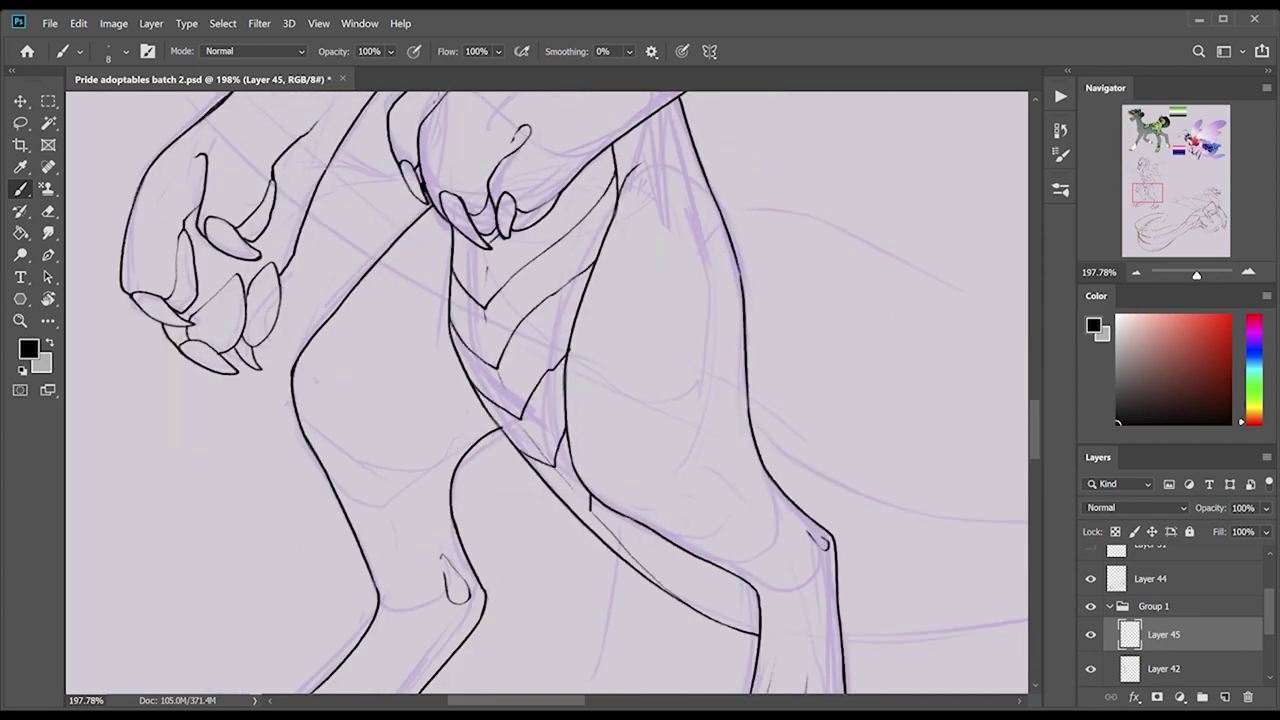
Trace the long tail curves and extend the upper tail curve.
{"action": "left_click_drag", "start_coordinate": [561, 706], "coordinate": [608, 706]}
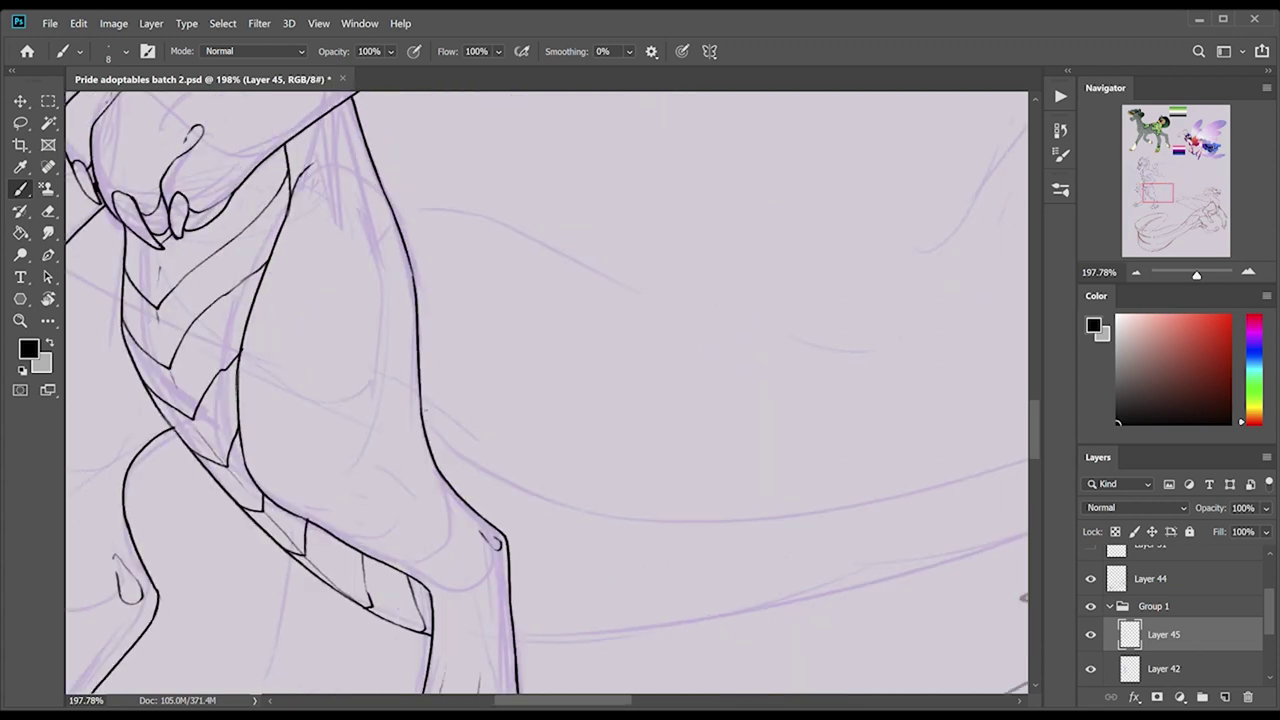
{"action": "left_click_drag", "start_coordinate": [420, 415], "coordinate": [1030, 452]}
{"action": "left_click_drag", "start_coordinate": [561, 706], "coordinate": [591, 706]}
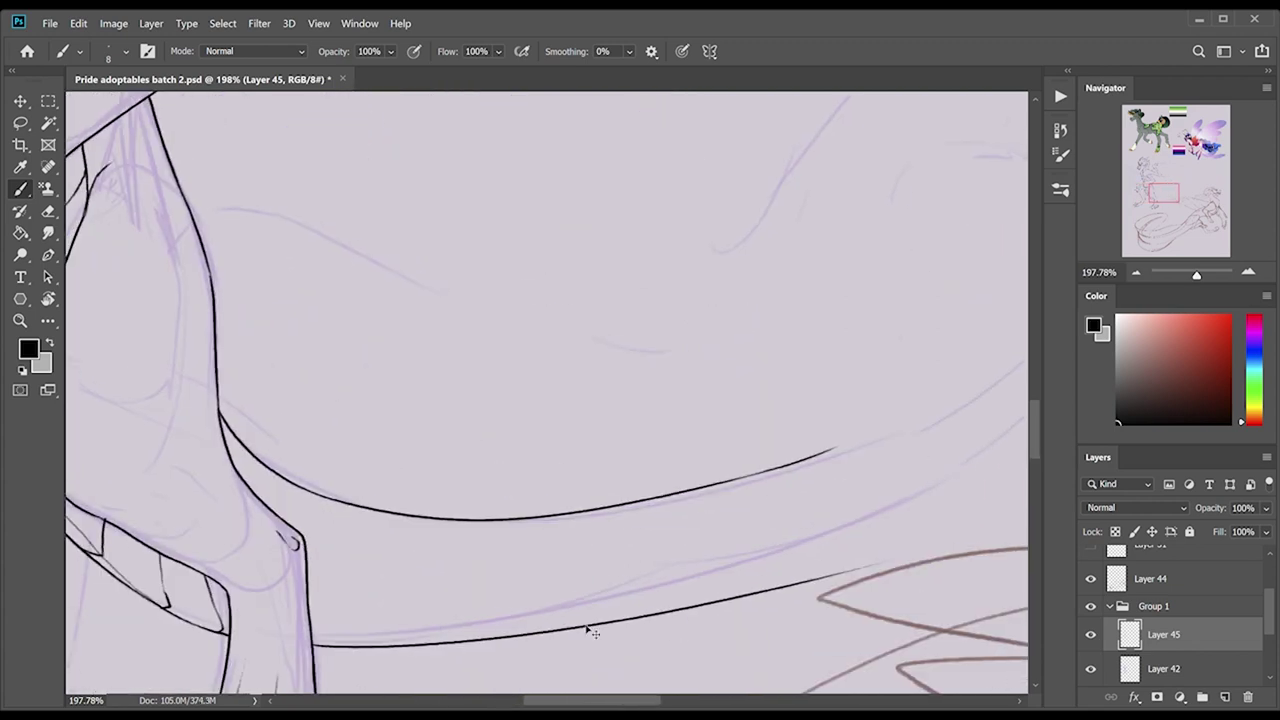
{"action": "left_click_drag", "start_coordinate": [315, 645], "coordinate": [1028, 437]}
{"action": "left_click_drag", "start_coordinate": [312, 588], "coordinate": [412, 603]}
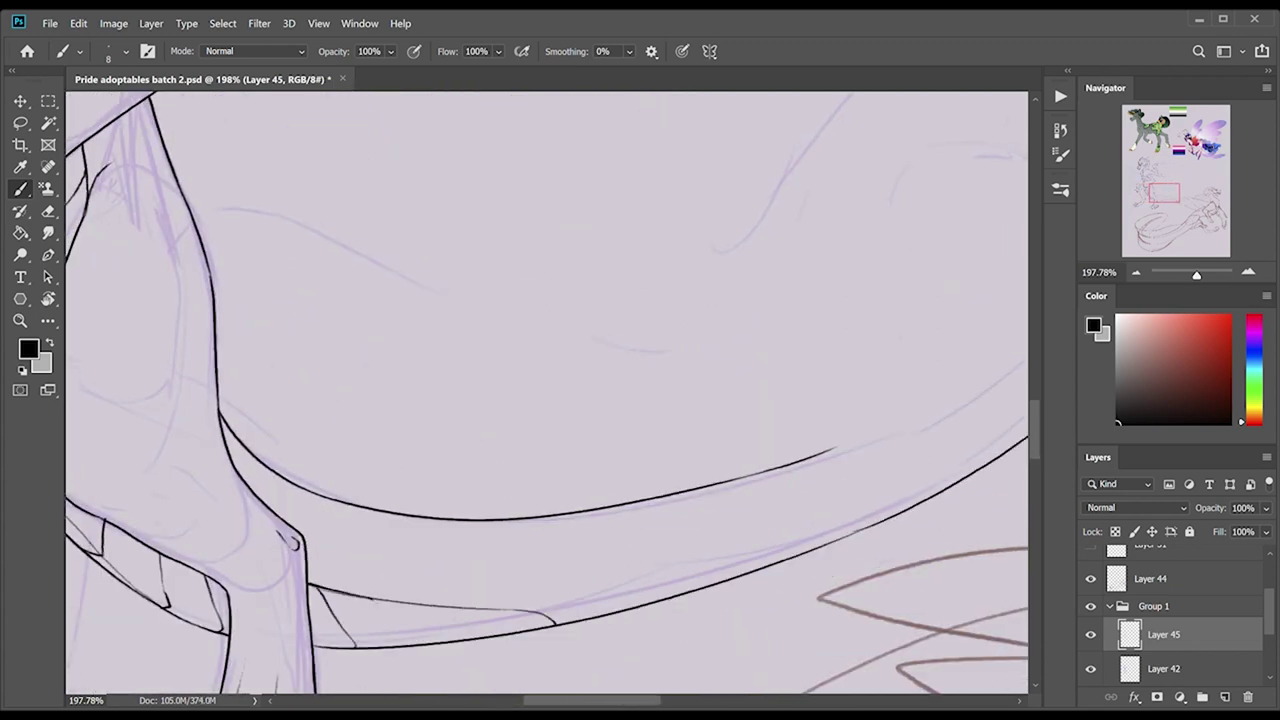
{"action": "mouse_move", "coordinate": [600, 420]}
{"action": "left_mouse_down"}
{"action": "mouse_move", "coordinate": [560, 420]}
{"action": "mouse_move", "coordinate": [640, 420]}
{"action": "left_mouse_up"}
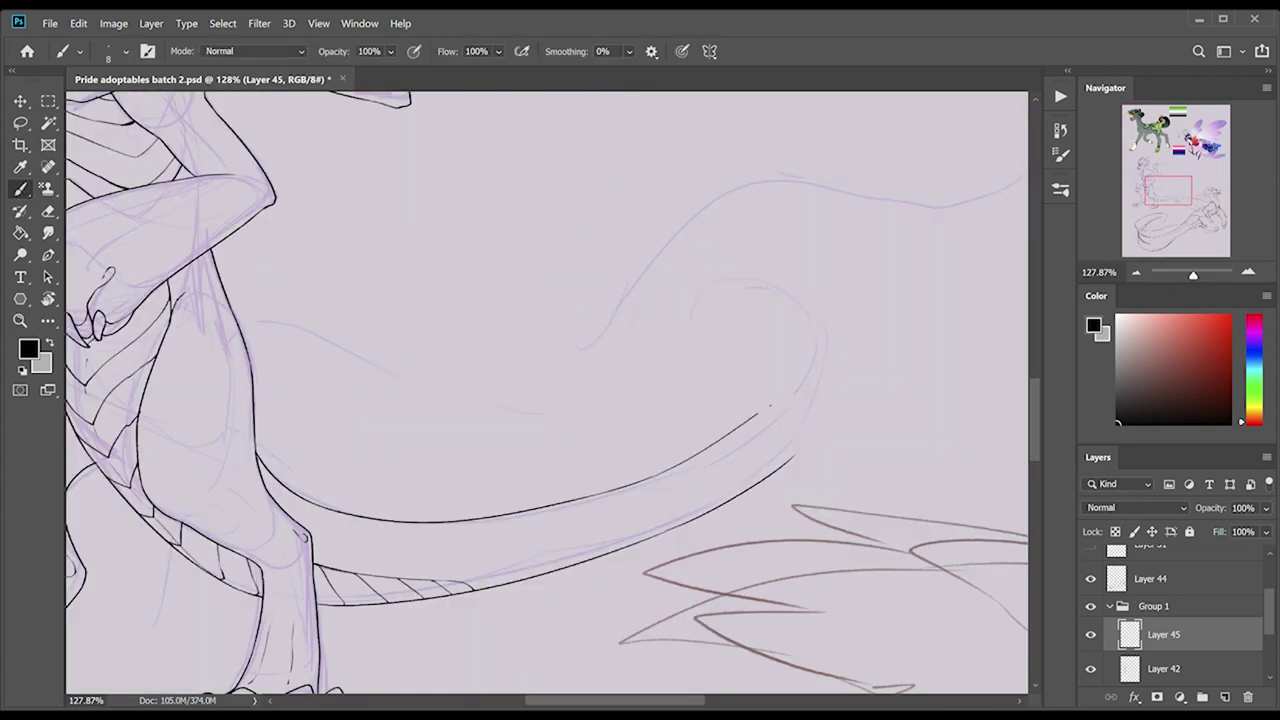
{"action": "mouse_move", "coordinate": [650, 465]}
{"action": "left_mouse_down"}
{"action": "mouse_move", "coordinate": [800, 395]}
{"action": "mouse_move", "coordinate": [838, 350]}
{"action": "left_mouse_up"}
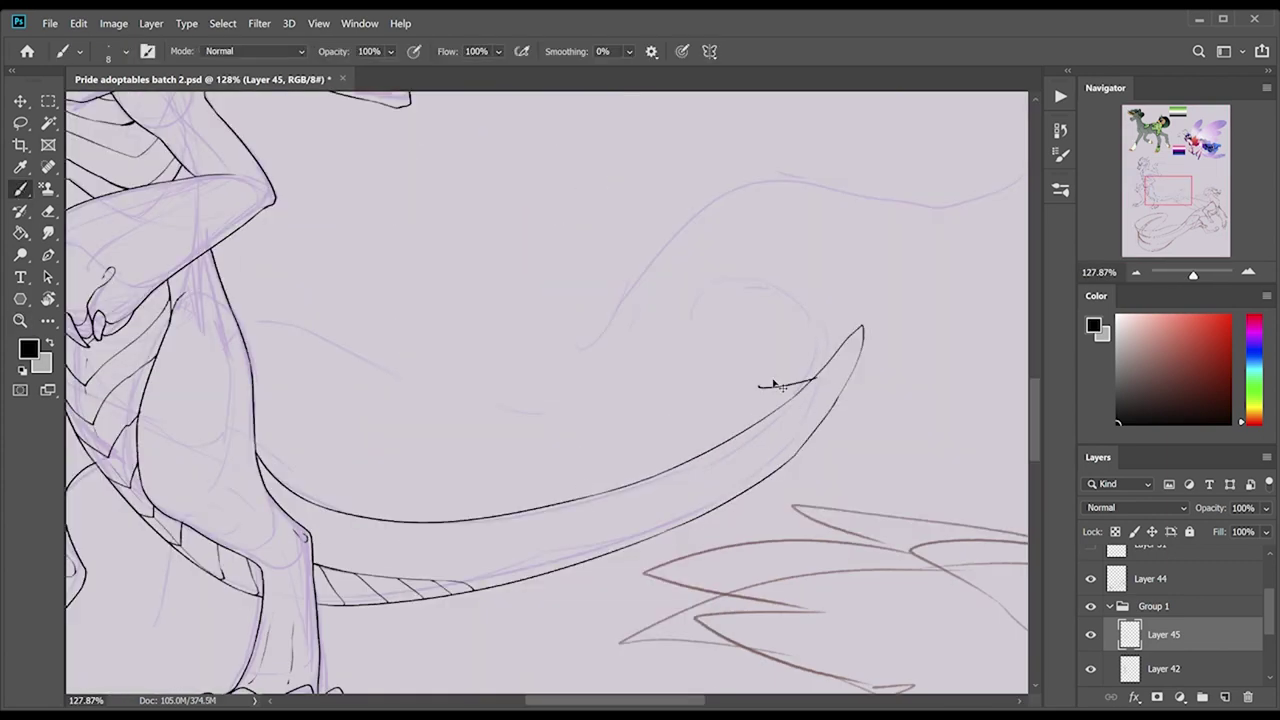
Draw the arrowhead tail tip and redraw the lower tail curve.
{"action": "mouse_move", "coordinate": [775, 385]}
{"action": "left_mouse_down"}
{"action": "mouse_move", "coordinate": [908, 257]}
{"action": "mouse_move", "coordinate": [838, 450]}
{"action": "left_mouse_up"}
{"action": "left_click_drag", "start_coordinate": [600, 350], "coordinate": [600, 548]}
{"action": "mouse_move", "coordinate": [243, 528]}
{"action": "left_mouse_down"}
{"action": "mouse_move", "coordinate": [300, 516]}
{"action": "mouse_move", "coordinate": [540, 600]}
{"action": "left_mouse_up"}
{"action": "left_click_drag", "start_coordinate": [540, 600], "coordinate": [700, 414]}
{"action": "key", "text": "ctrl+z"}
{"action": "left_click_drag", "start_coordinate": [540, 600], "coordinate": [696, 404]}
Ink the right membrane wing's long upper edge, hooked tip and inner contour in black.
{"action": "left_click_drag", "start_coordinate": [372, 242], "coordinate": [990, 424]}
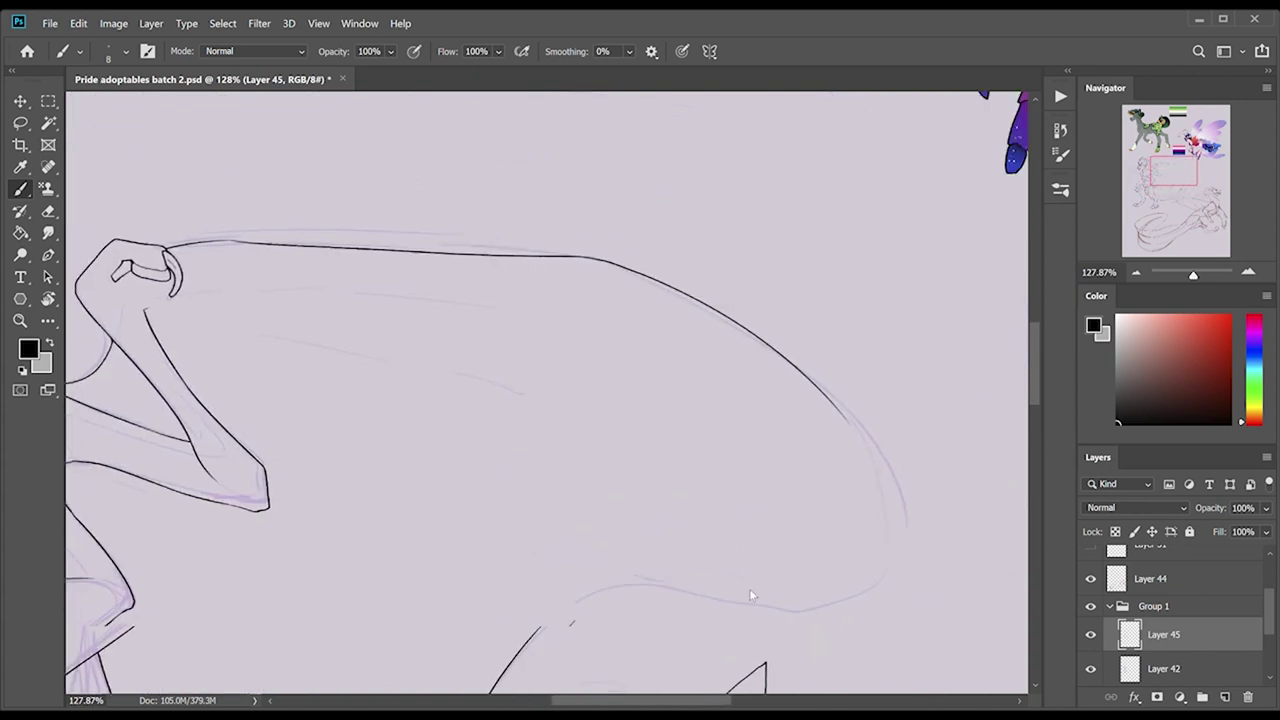
{"action": "left_click_drag", "start_coordinate": [848, 415], "coordinate": [918, 535]}
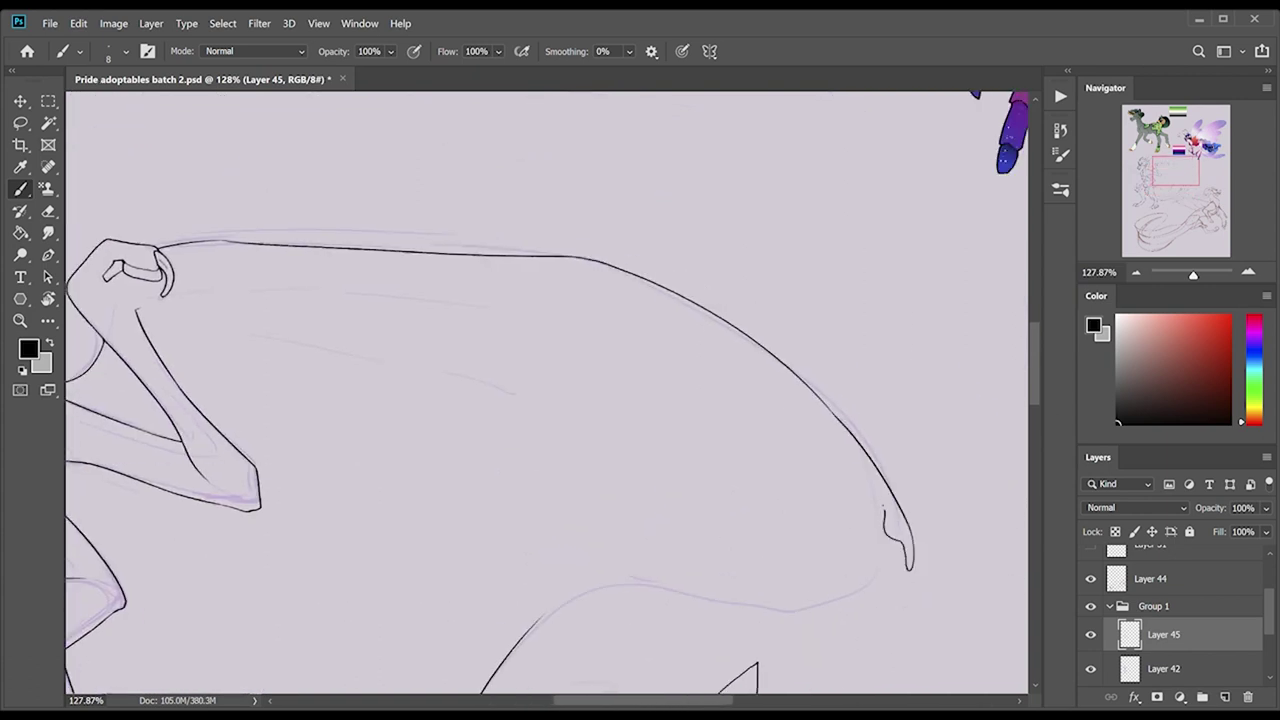
{"action": "left_click_drag", "start_coordinate": [838, 442], "coordinate": [676, 318]}
{"action": "mouse_move", "coordinate": [682, 326]}
{"action": "left_mouse_down"}
{"action": "mouse_move", "coordinate": [548, 285]}
{"action": "mouse_move", "coordinate": [310, 278]}
{"action": "left_mouse_up"}
{"action": "key", "text": "ctrl+z"}
{"action": "key", "text": "ctrl+z"}
{"action": "left_click_drag", "start_coordinate": [172, 262], "coordinate": [628, 305]}
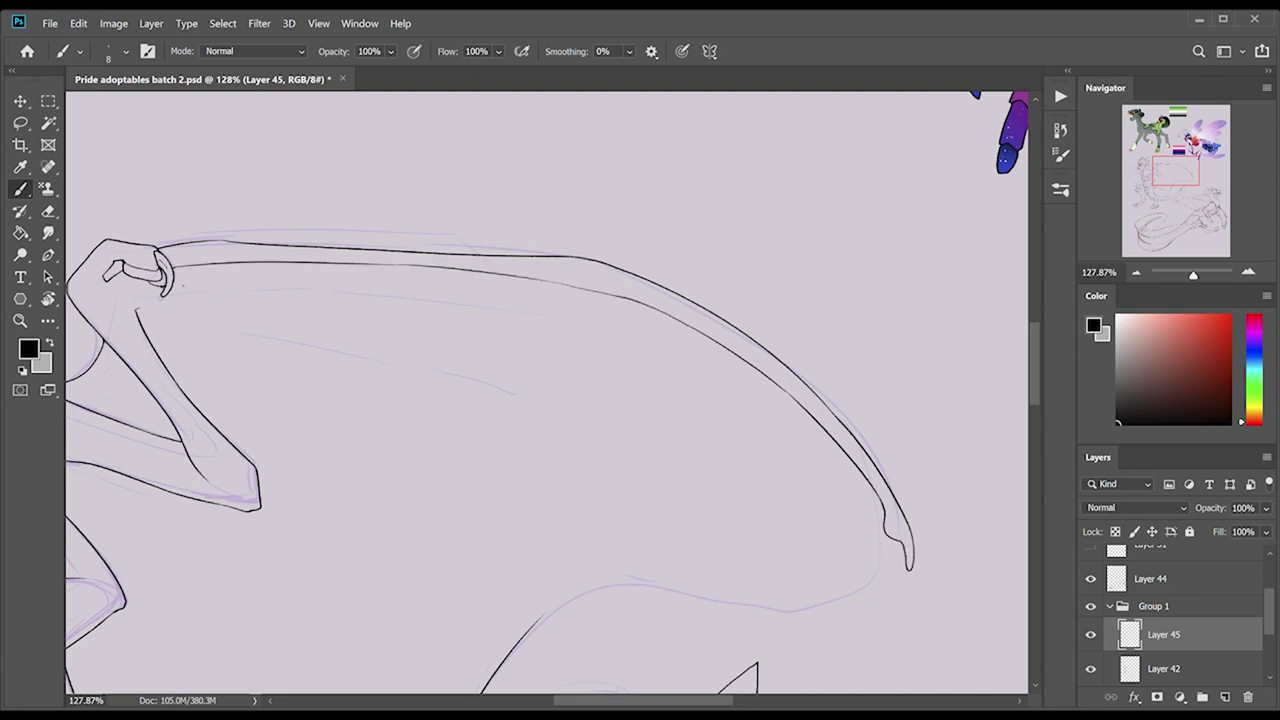
Draw two wing finger bones with thin inner lines and hooked tips on the right wing.
{"action": "left_click_drag", "start_coordinate": [172, 288], "coordinate": [920, 660]}
{"action": "mouse_move", "coordinate": [470, 348]}
{"action": "left_mouse_down"}
{"action": "mouse_move", "coordinate": [712, 455]}
{"action": "mouse_move", "coordinate": [858, 582]}
{"action": "left_mouse_up"}
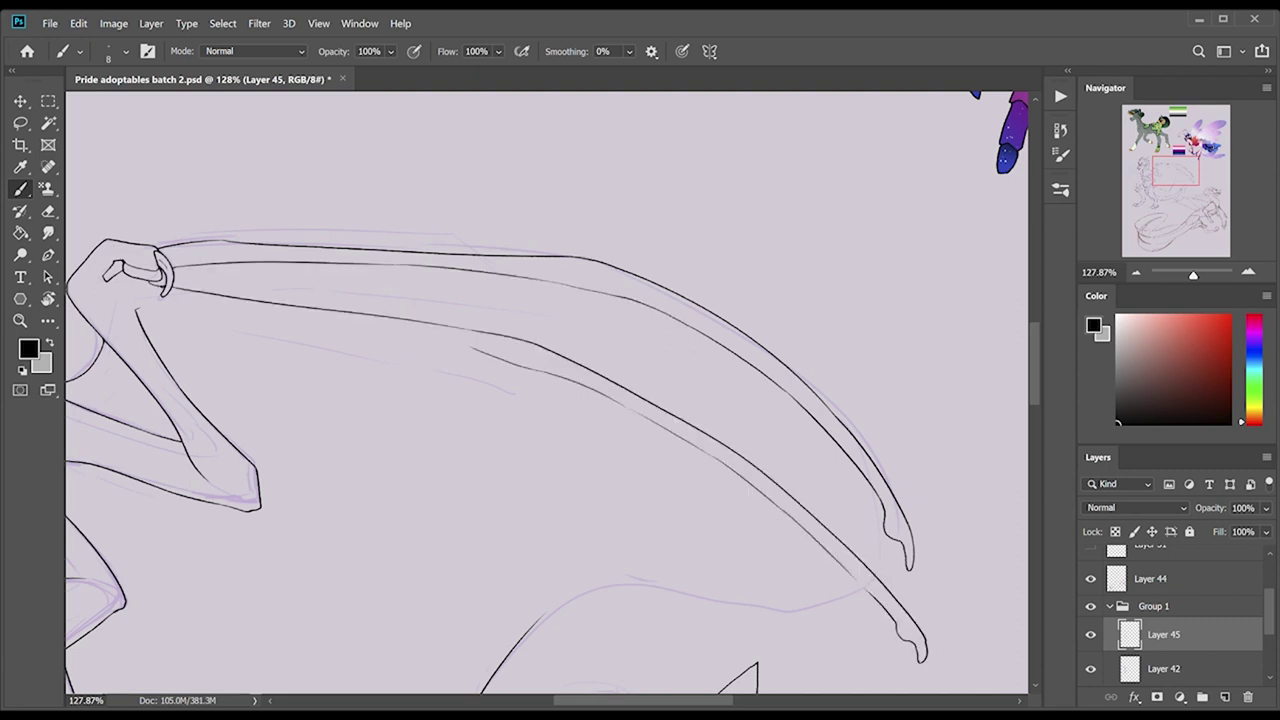
{"action": "mouse_move", "coordinate": [140, 320]}
{"action": "left_mouse_down"}
{"action": "mouse_move", "coordinate": [562, 474]}
{"action": "mouse_move", "coordinate": [772, 608]}
{"action": "left_mouse_up"}
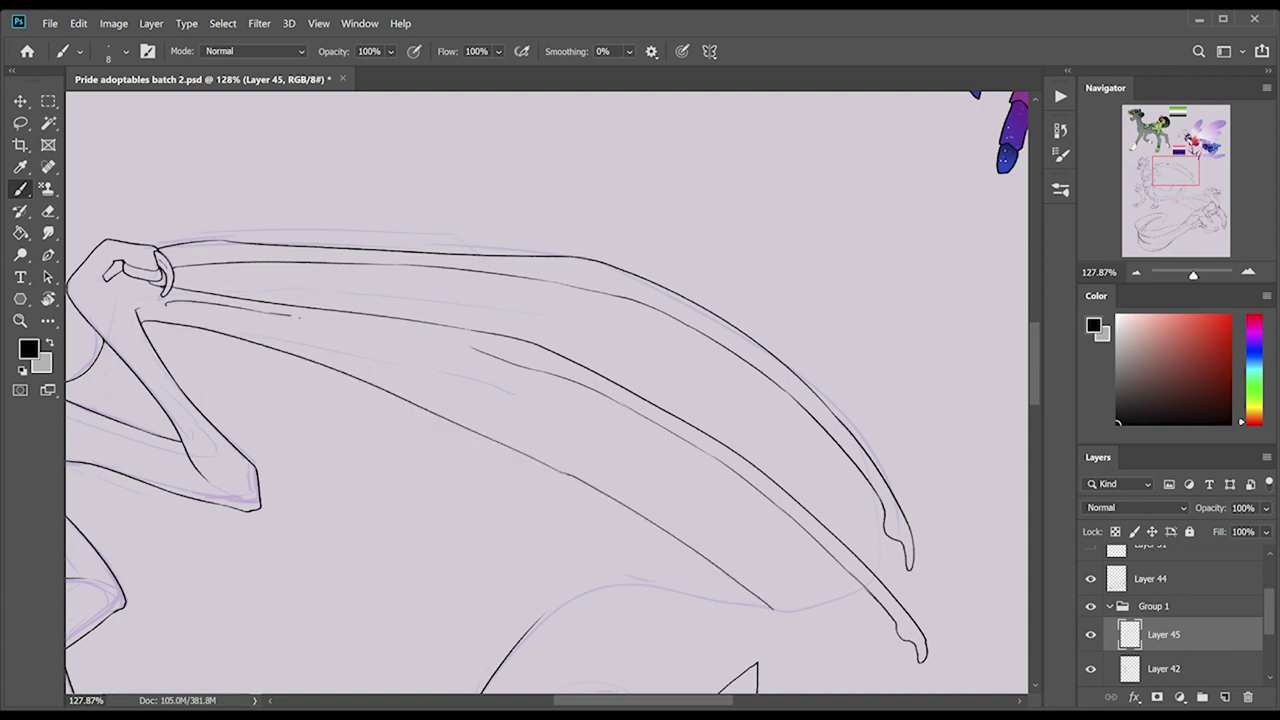
{"action": "left_click_drag", "start_coordinate": [298, 316], "coordinate": [464, 346]}
{"action": "left_click_drag", "start_coordinate": [164, 304], "coordinate": [414, 378]}
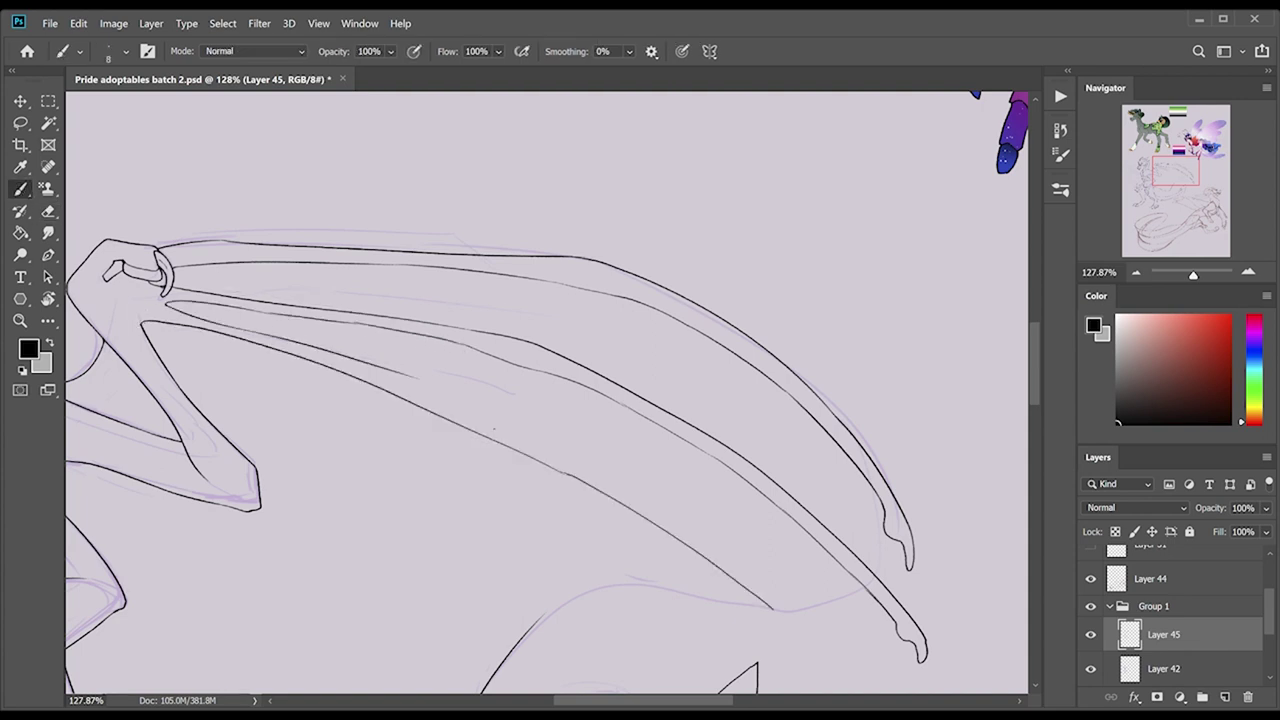
{"action": "left_click_drag", "start_coordinate": [514, 434], "coordinate": [826, 664]}
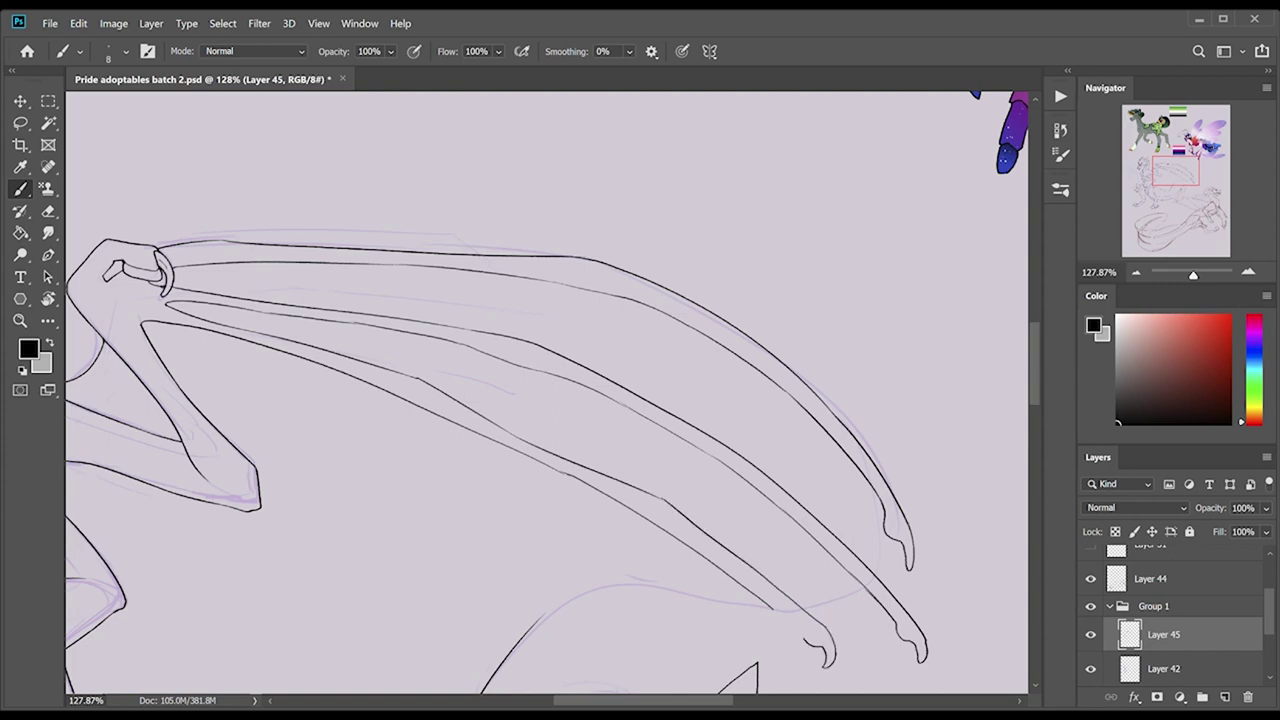
Ink the left wing's hooked claw, upper edge, lower curve and finger lines.
{"action": "scroll", "coordinate": [1038, 398], "scroll_direction": "down", "scroll_amount": 3}
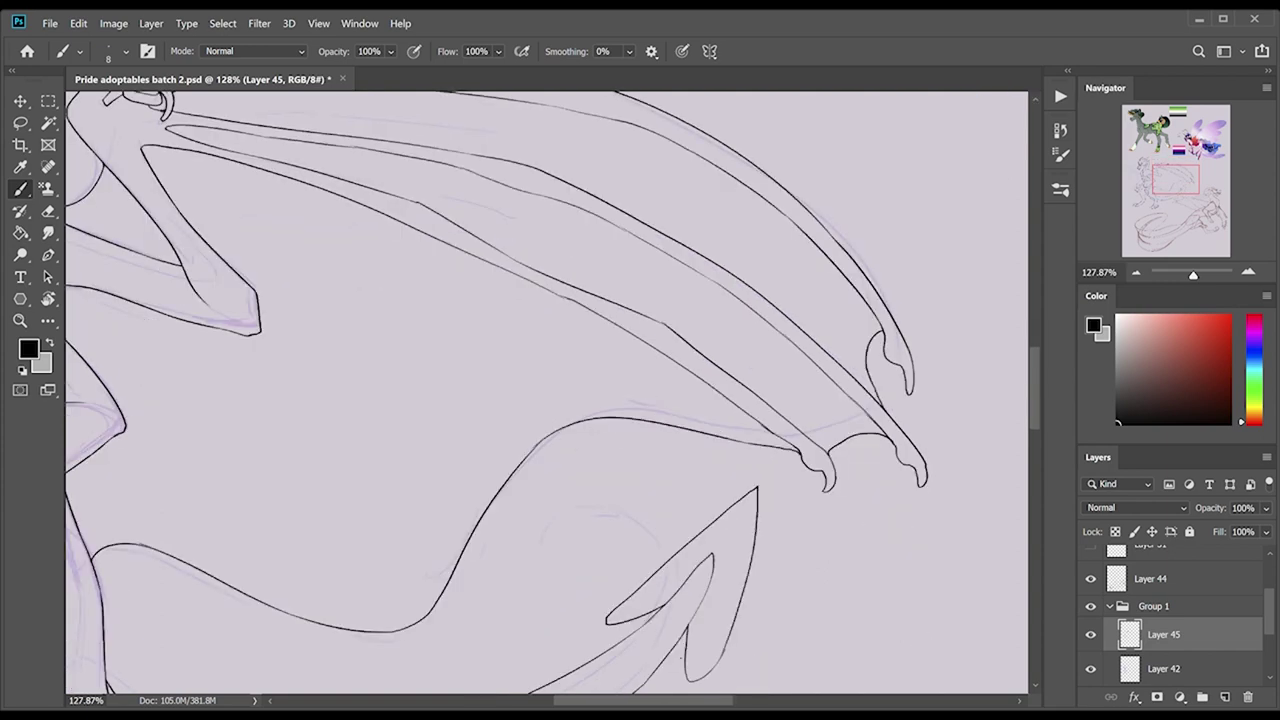
{"action": "scroll", "coordinate": [1038, 398], "scroll_direction": "left", "scroll_amount": 8}
{"action": "scroll", "coordinate": [600, 300], "scroll_direction": "up", "scroll_amount": 2}
{"action": "left_click_drag", "start_coordinate": [292, 150], "coordinate": [296, 272]}
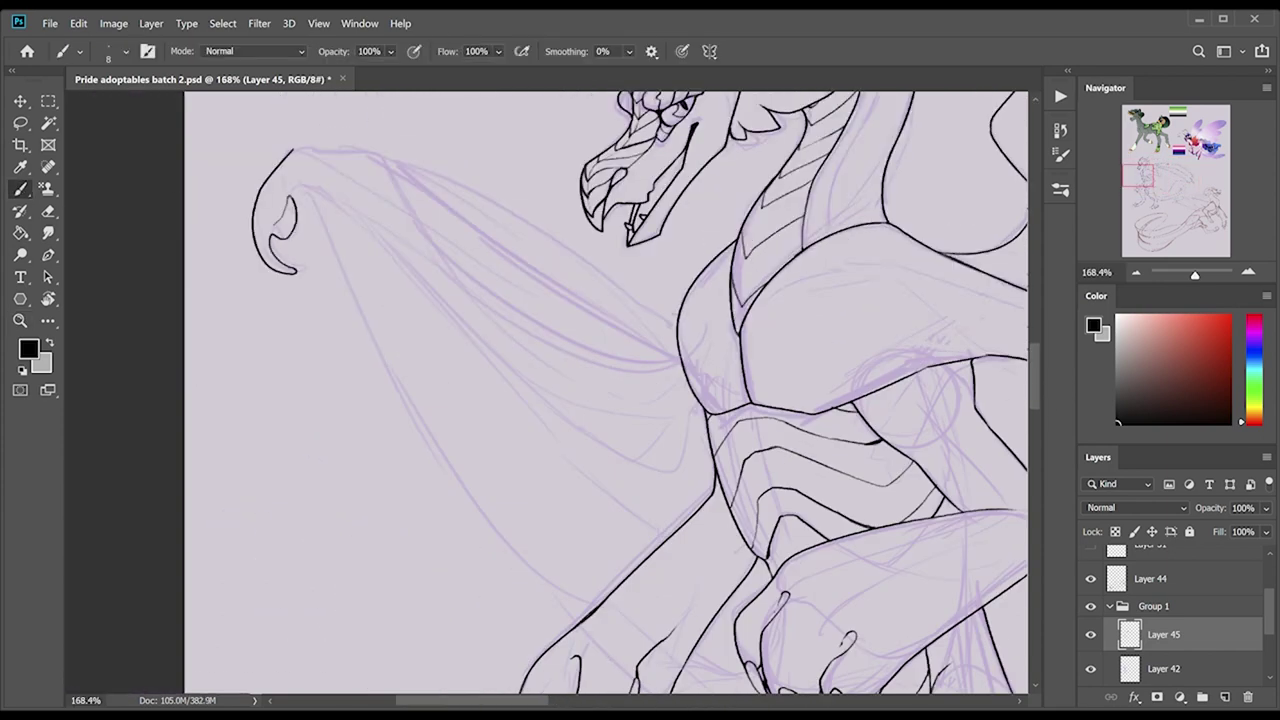
{"action": "left_click_drag", "start_coordinate": [350, 212], "coordinate": [712, 458]}
{"action": "left_click_drag", "start_coordinate": [383, 160], "coordinate": [680, 345]}
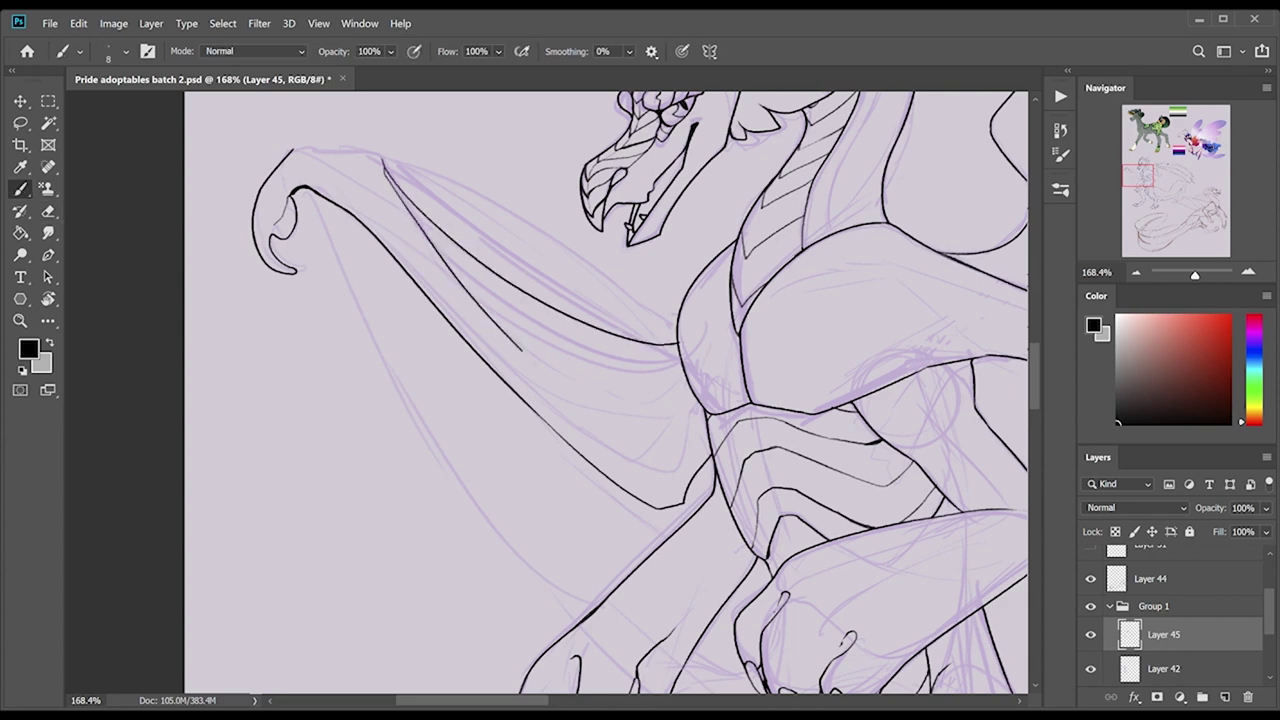
{"action": "left_click_drag", "start_coordinate": [522, 352], "coordinate": [690, 420]}
{"action": "left_click_drag", "start_coordinate": [384, 162], "coordinate": [670, 346]}
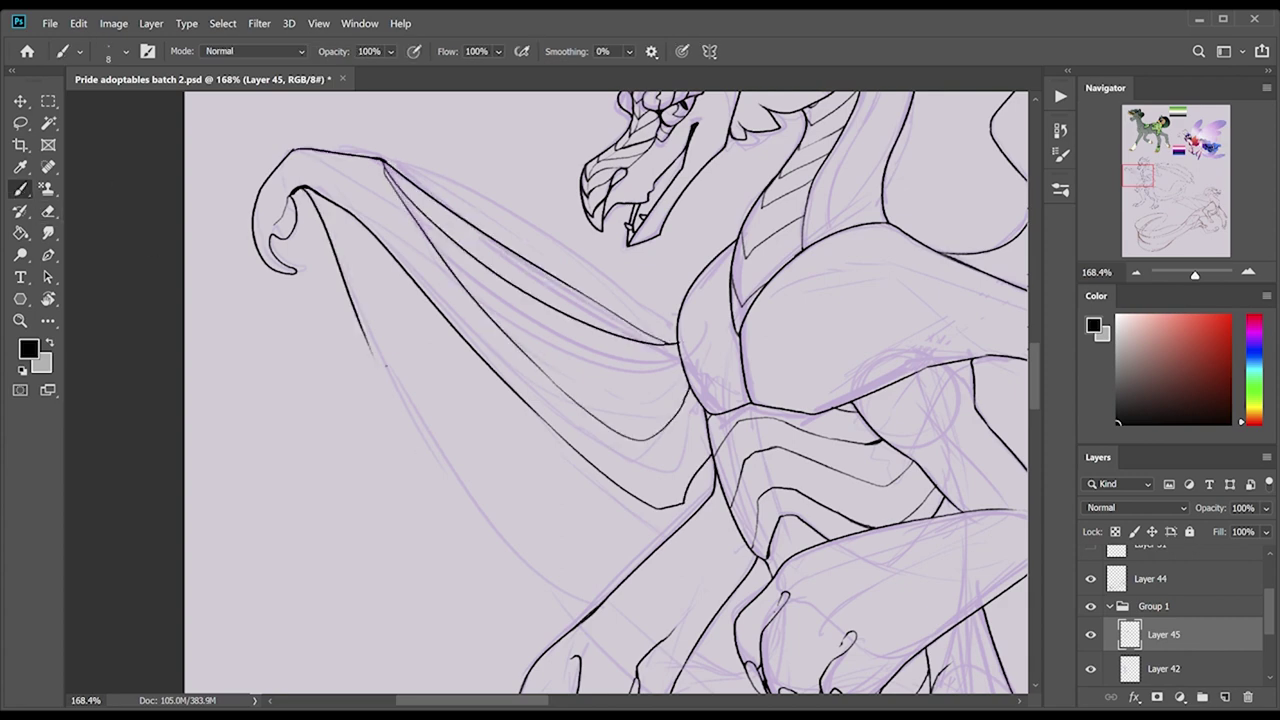
{"action": "left_click_drag", "start_coordinate": [300, 188], "coordinate": [582, 624]}
Add a curved finger line and inner membrane lines between claw and hook on the left wing.
{"action": "scroll", "coordinate": [606, 393], "scroll_direction": "down", "scroll_amount": 3}
{"action": "left_click_drag", "start_coordinate": [359, 130], "coordinate": [534, 426]}
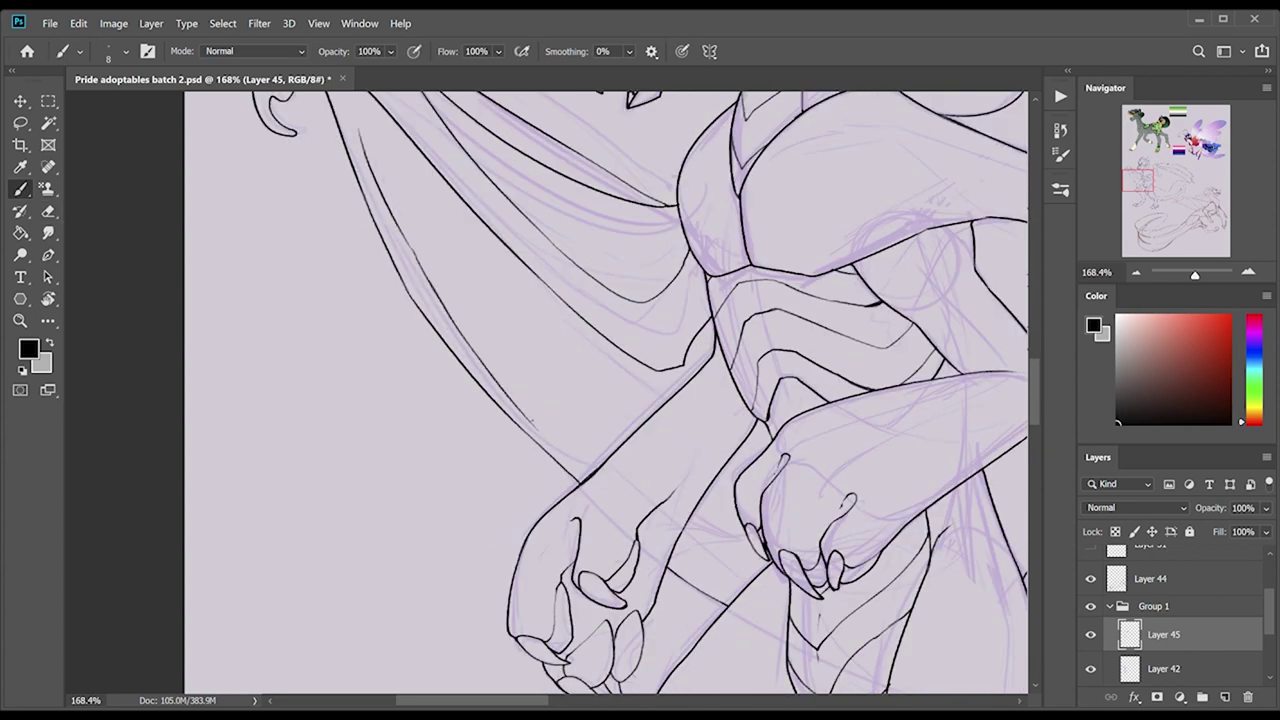
{"action": "scroll", "coordinate": [606, 393], "scroll_direction": "up", "scroll_amount": 3}
{"action": "left_click_drag", "start_coordinate": [346, 182], "coordinate": [606, 562]}
{"action": "mouse_move", "coordinate": [392, 230]}
{"action": "left_mouse_down"}
{"action": "mouse_move", "coordinate": [616, 554]}
{"action": "mouse_move", "coordinate": [640, 532]}
{"action": "left_mouse_up"}
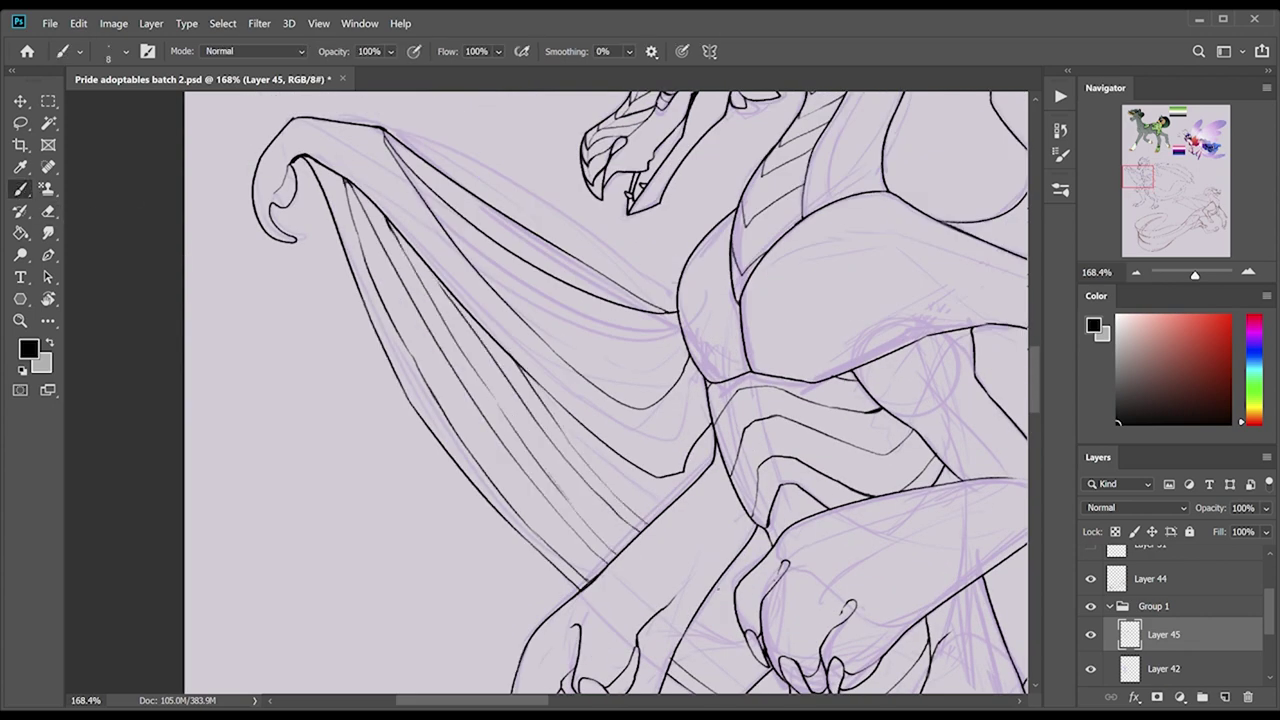
{"action": "scroll", "coordinate": [717, 590], "scroll_direction": "down", "scroll_amount": 4}
Lock the lineart layer's pixels and Magic Wand select the area around the inked dragon.
{"action": "key", "text": "z"}
{"action": "left_click", "coordinate": [510, 51]}
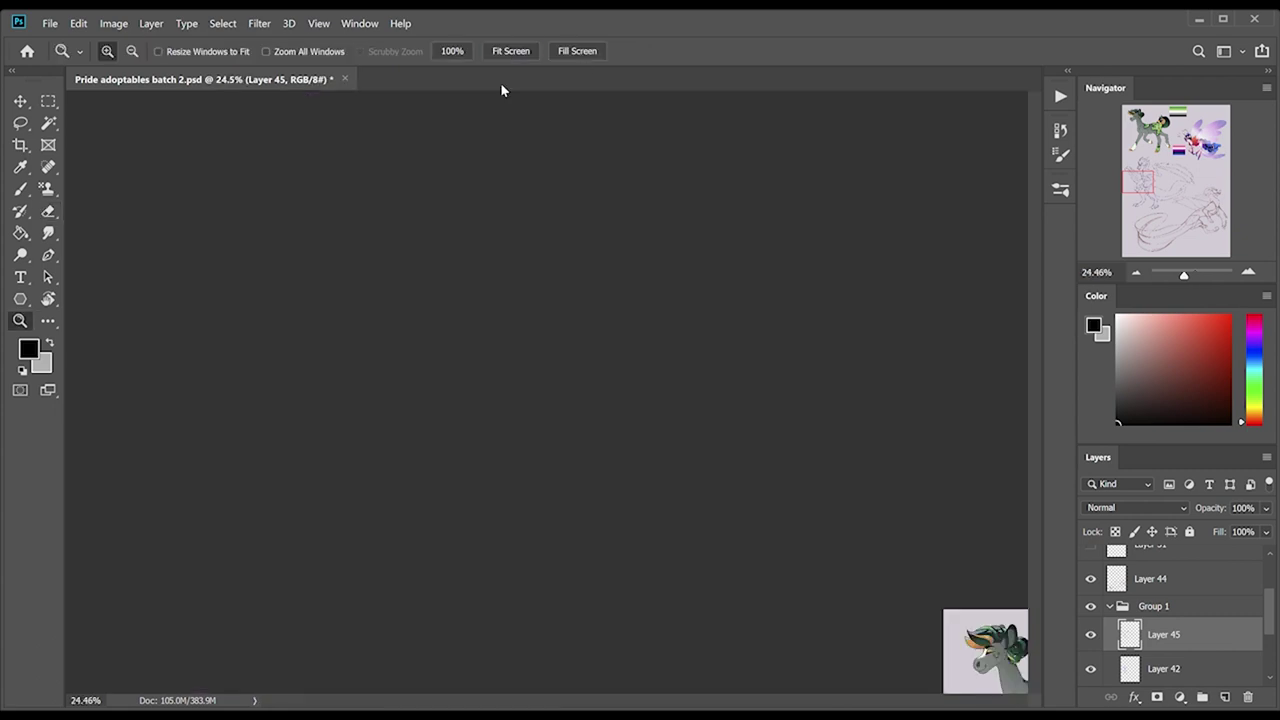
{"action": "left_click_drag", "start_coordinate": [340, 304], "coordinate": [638, 470]}
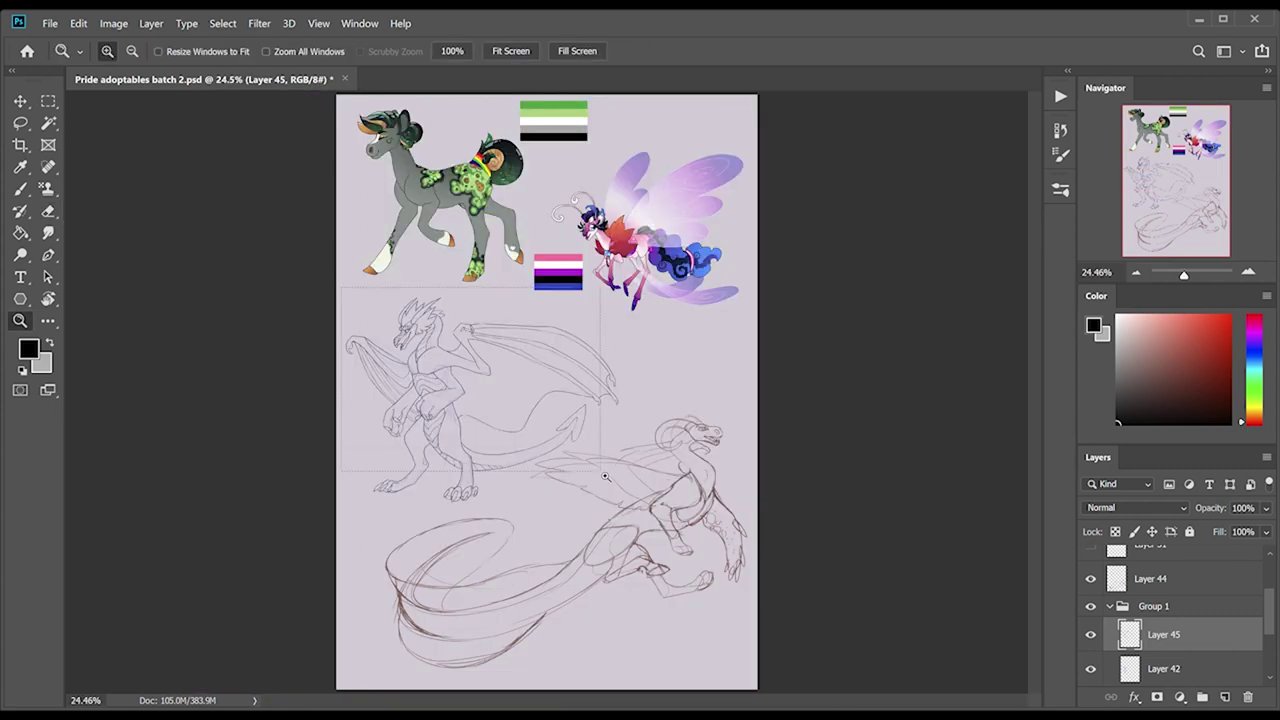
{"action": "key", "text": "slash"}
{"action": "key", "text": "w"}
{"action": "left_click", "coordinate": [316, 567]}
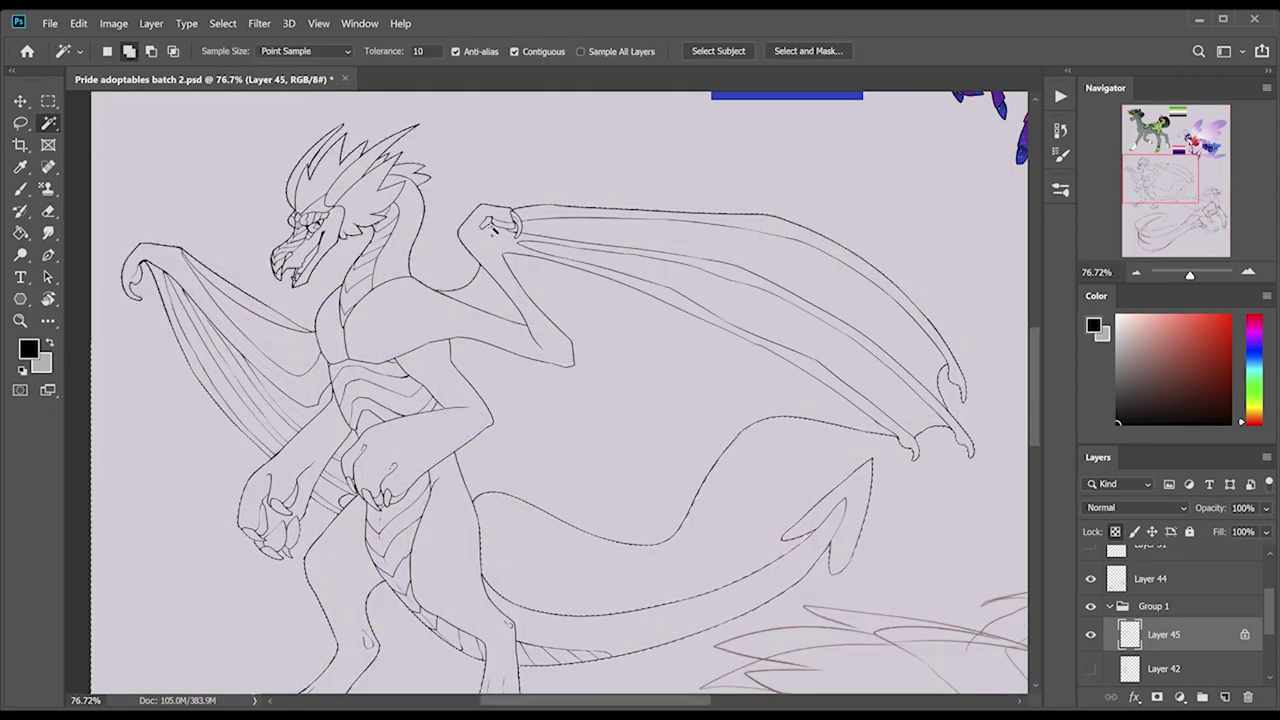
On a new layer, invert the selection and fill the dragon silhouette with pale yellow.
{"action": "scroll", "coordinate": [400, 400], "scroll_direction": "down", "scroll_amount": 3}
{"action": "key", "text": "ctrl+shift+alt+n"}
{"action": "key", "text": "ctrl+0"}
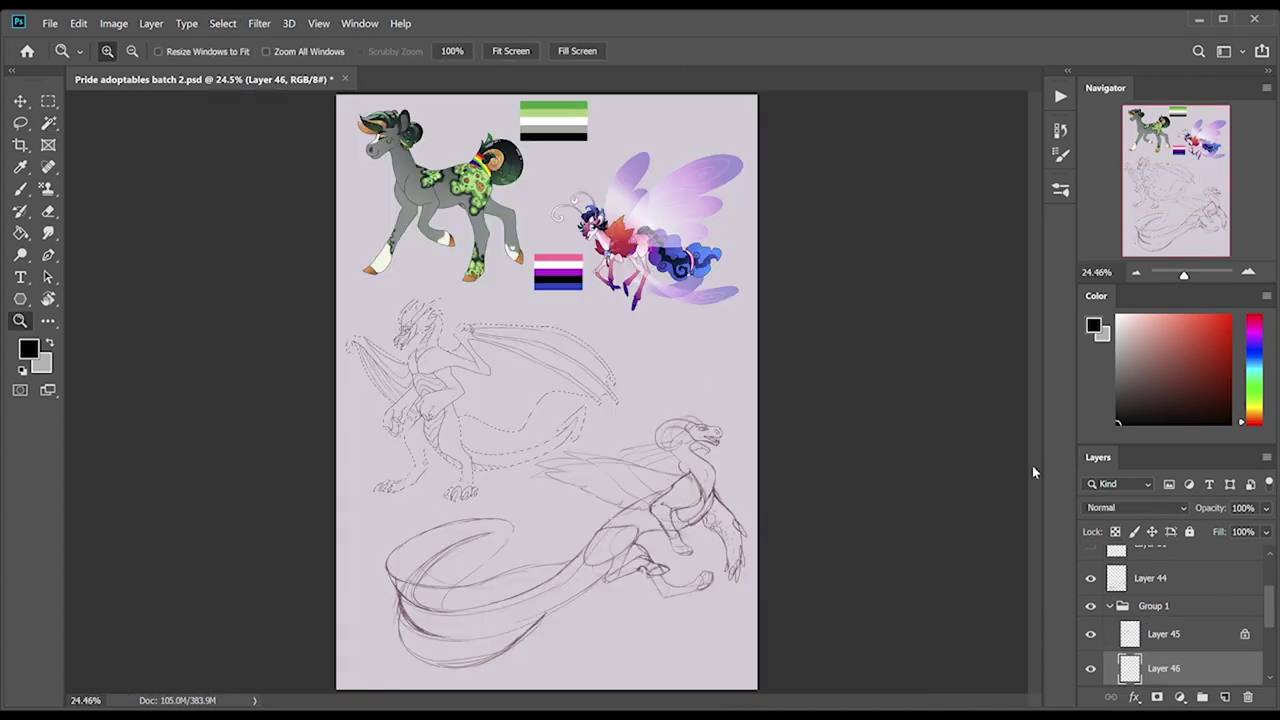
{"action": "key", "text": "g"}
{"action": "left_click", "coordinate": [437, 452]}
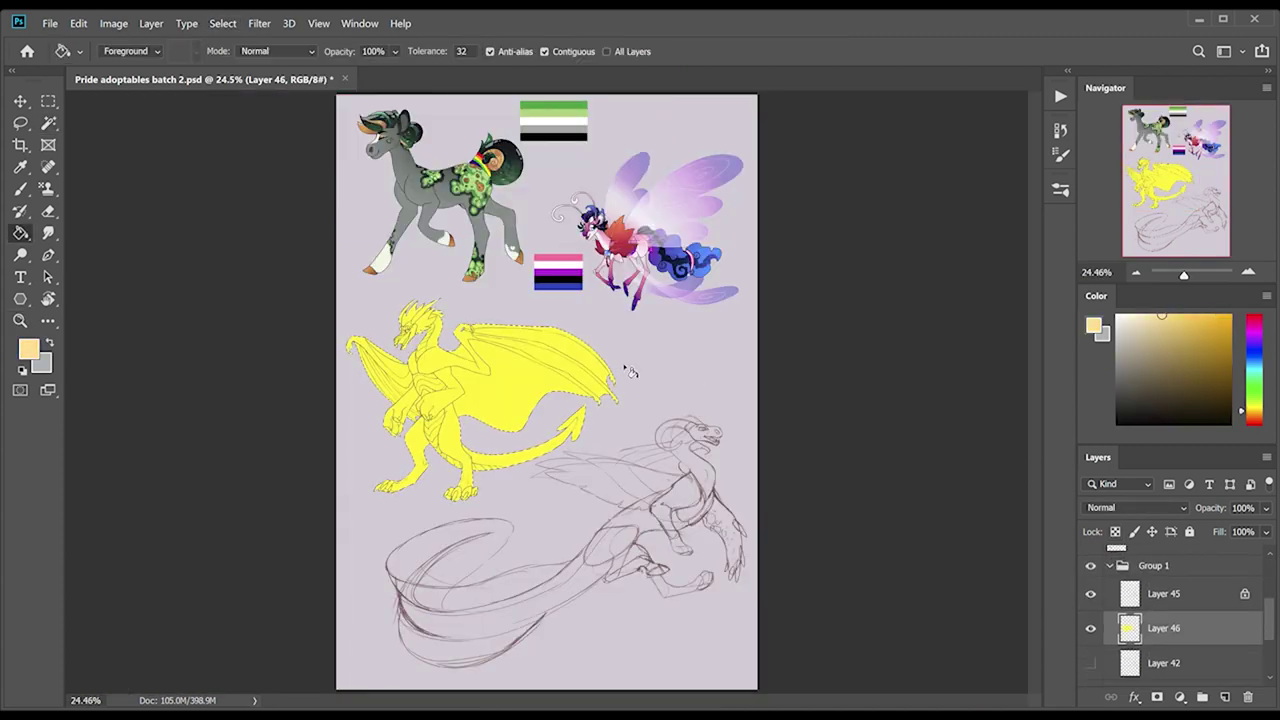
Rename the dragon's layer group to 'dragon' and add a new empty layer.
{"action": "left_click", "coordinate": [1160, 565]}
{"action": "left_click", "coordinate": [1109, 565]}
{"action": "double_click", "coordinate": [1153, 565]}
{"action": "type", "text": "dragon"}
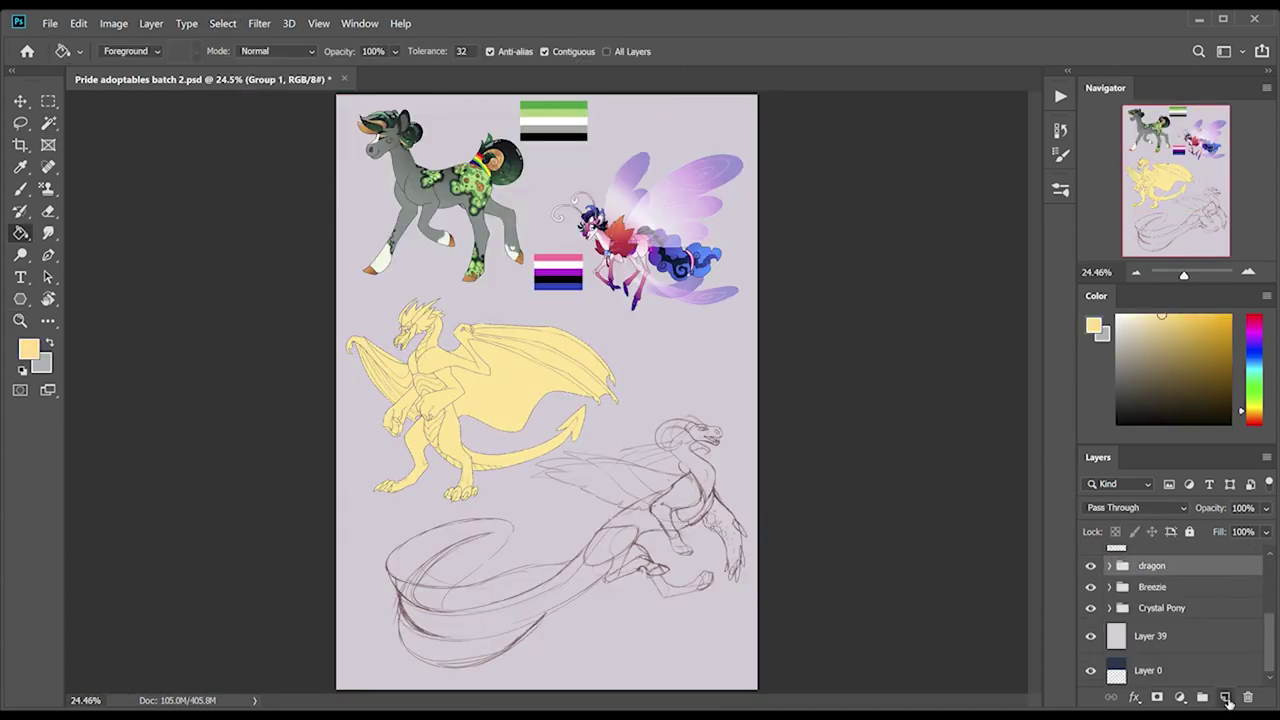
{"action": "left_click", "coordinate": [1225, 697]}
{"action": "scroll", "coordinate": [1270, 645], "scroll_direction": "up", "scroll_amount": 3}
Reset the colour to black, zoom in on the second dragon's head, and try an eye outline.
{"action": "key", "text": "d"}
{"action": "key", "text": "z"}
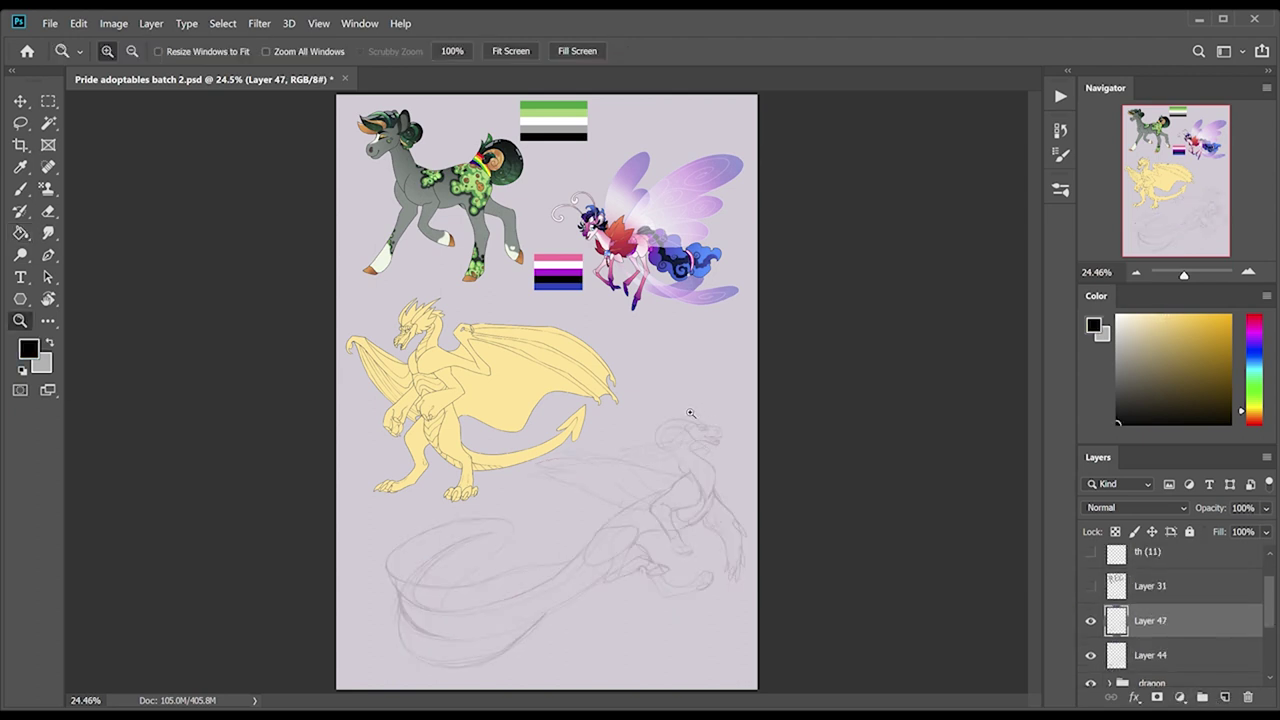
{"action": "left_click_drag", "start_coordinate": [646, 416], "coordinate": [712, 460]}
{"action": "key", "text": "b"}
{"action": "mouse_move", "coordinate": [628, 266]}
{"action": "left_mouse_down"}
{"action": "mouse_move", "coordinate": [765, 262]}
{"action": "mouse_move", "coordinate": [630, 266]}
{"action": "mouse_move", "coordinate": [655, 305]}
{"action": "mouse_move", "coordinate": [760, 284]}
{"action": "mouse_move", "coordinate": [790, 300]}
{"action": "mouse_move", "coordinate": [740, 304]}
{"action": "left_mouse_up"}
{"action": "key", "text": "ctrl+z"}
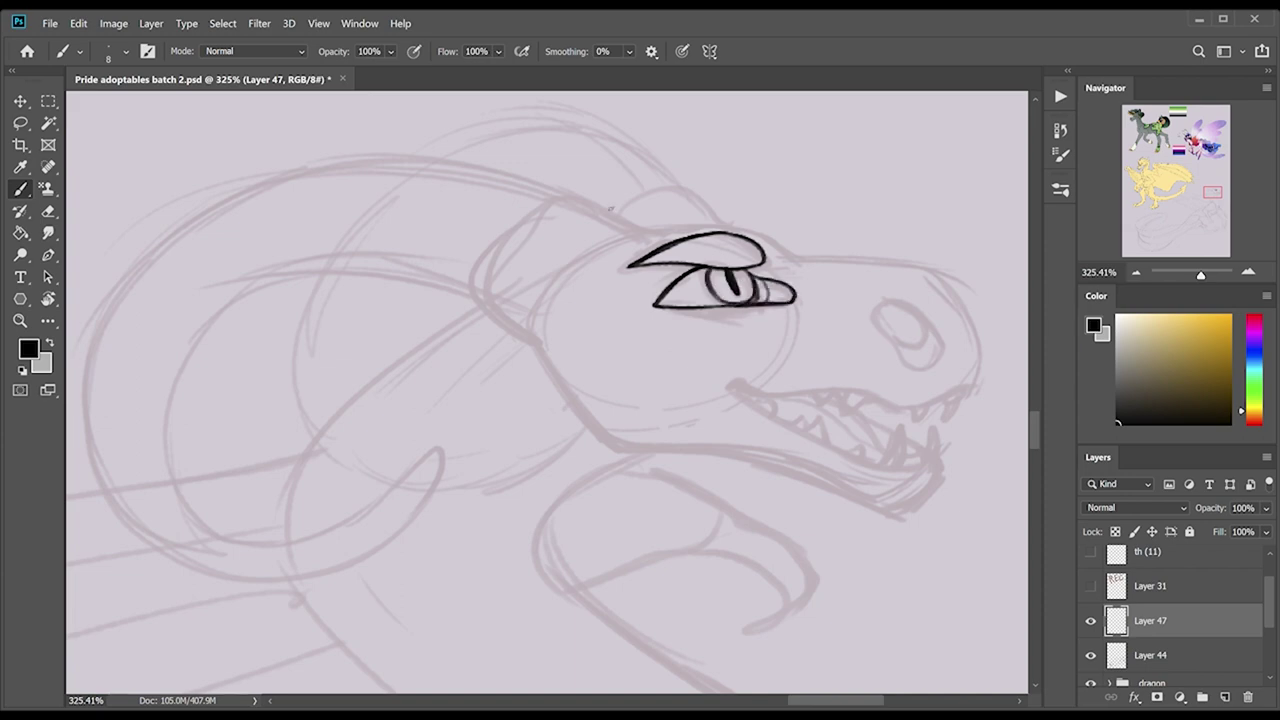
Ink the head outline, snout, mouth line, nostril, neck line and teeth, then save.
{"action": "mouse_move", "coordinate": [538, 345]}
{"action": "left_mouse_down"}
{"action": "mouse_move", "coordinate": [630, 225]}
{"action": "mouse_move", "coordinate": [745, 227]}
{"action": "left_mouse_up"}
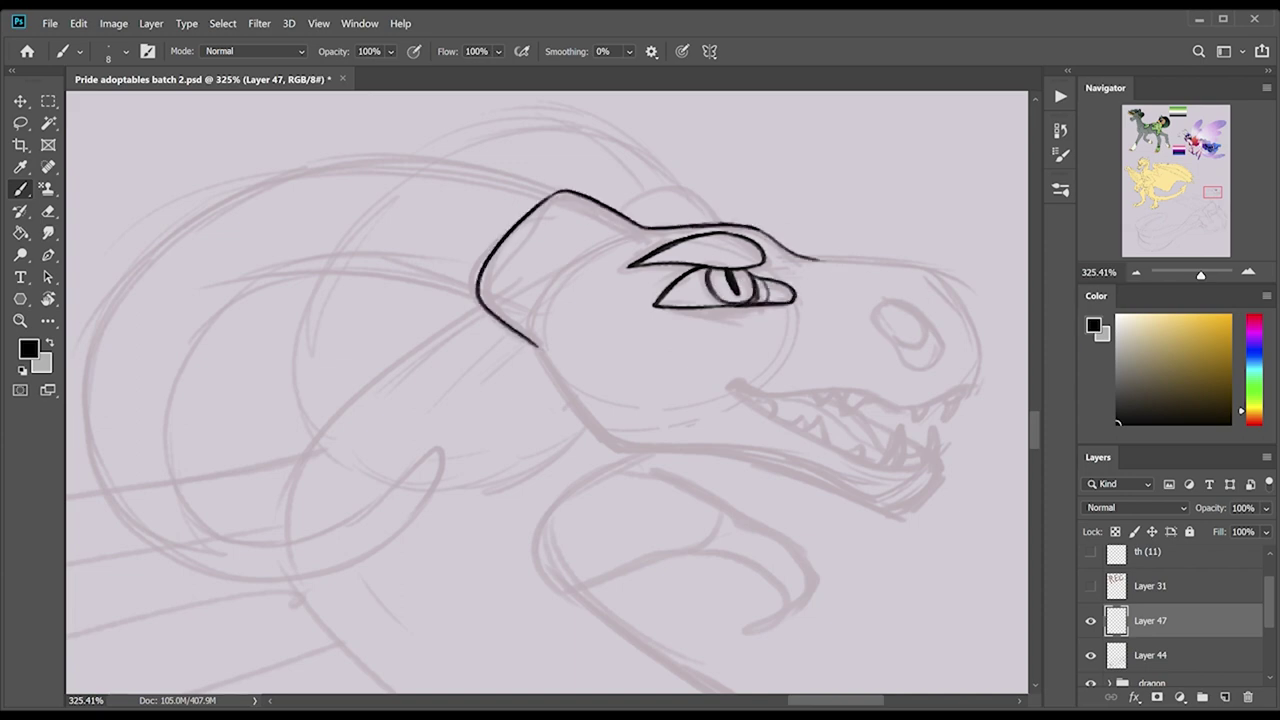
{"action": "mouse_move", "coordinate": [818, 259]}
{"action": "left_mouse_down"}
{"action": "mouse_move", "coordinate": [955, 298]}
{"action": "mouse_move", "coordinate": [978, 382]}
{"action": "left_mouse_up"}
{"action": "left_click_drag", "start_coordinate": [728, 388], "coordinate": [742, 382]}
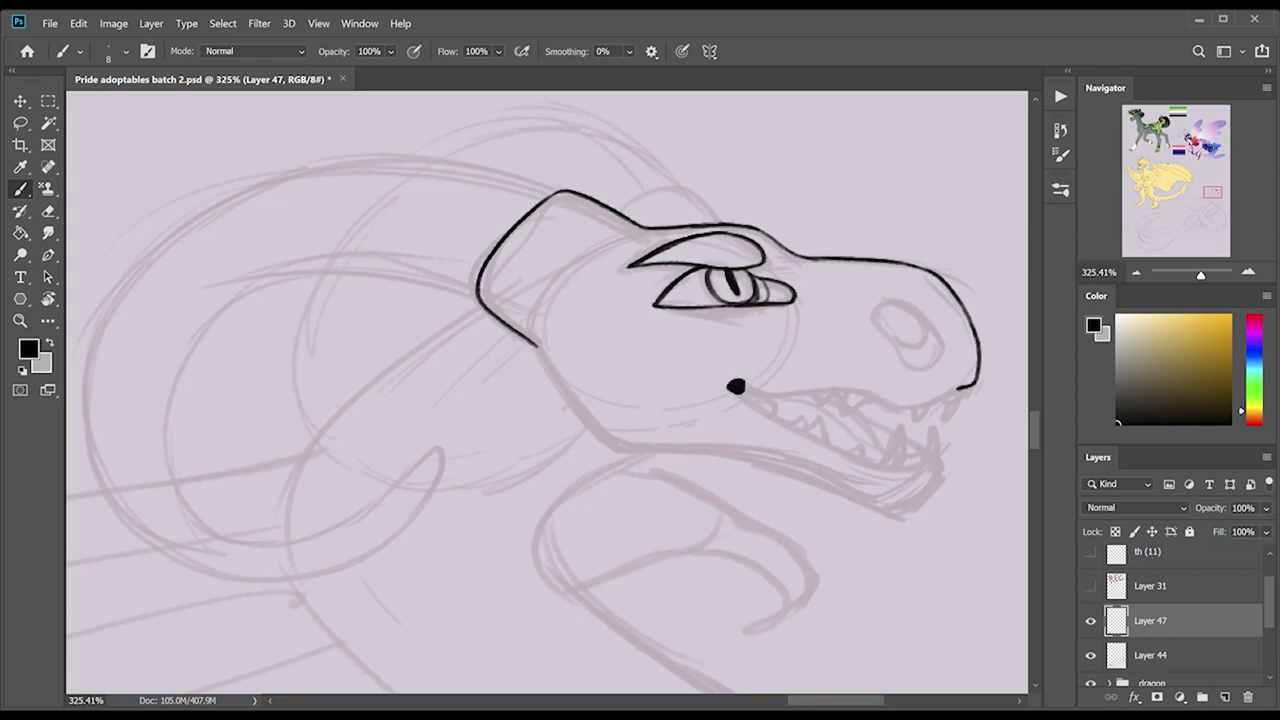
{"action": "mouse_move", "coordinate": [960, 388]}
{"action": "left_mouse_down"}
{"action": "mouse_move", "coordinate": [742, 390]}
{"action": "mouse_move", "coordinate": [894, 398]}
{"action": "left_mouse_up"}
{"action": "key", "text": "ctrl+z"}
{"action": "left_click_drag", "start_coordinate": [888, 300], "coordinate": [940, 345]}
{"action": "left_click_drag", "start_coordinate": [538, 346], "coordinate": [618, 452]}
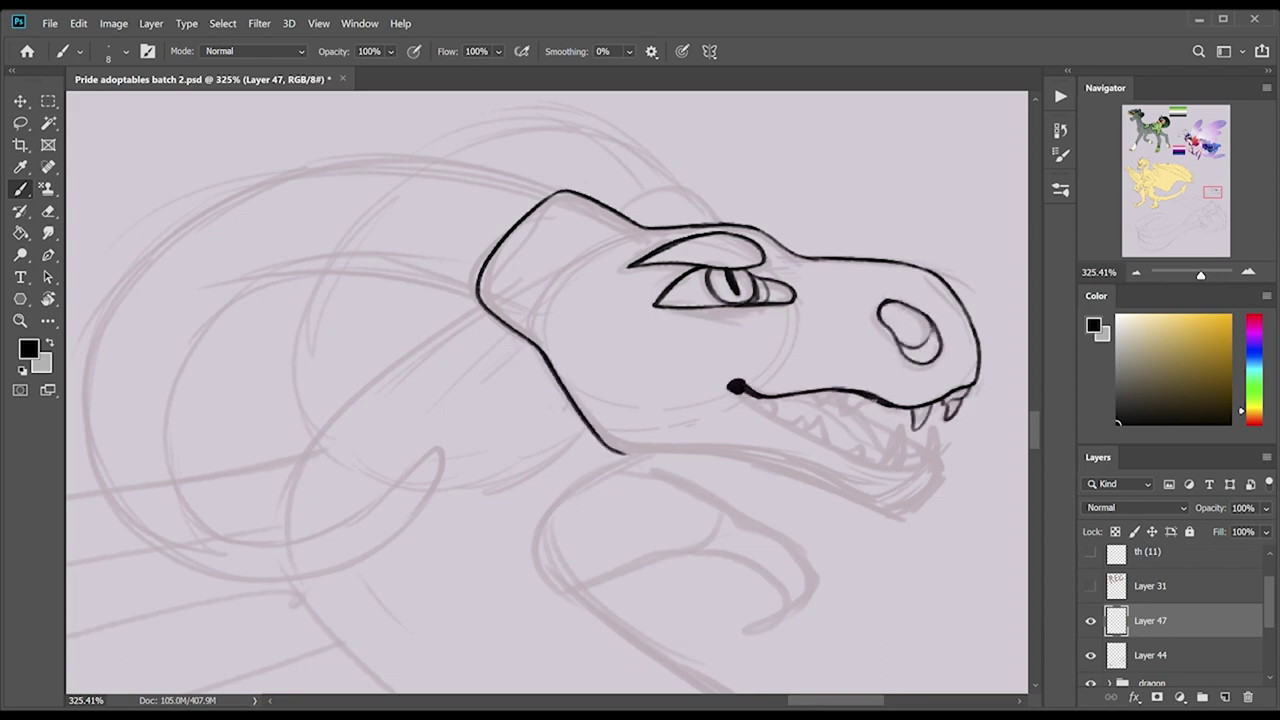
{"action": "left_click_drag", "start_coordinate": [816, 398], "coordinate": [896, 406]}
{"action": "key", "text": "ctrl+s"}
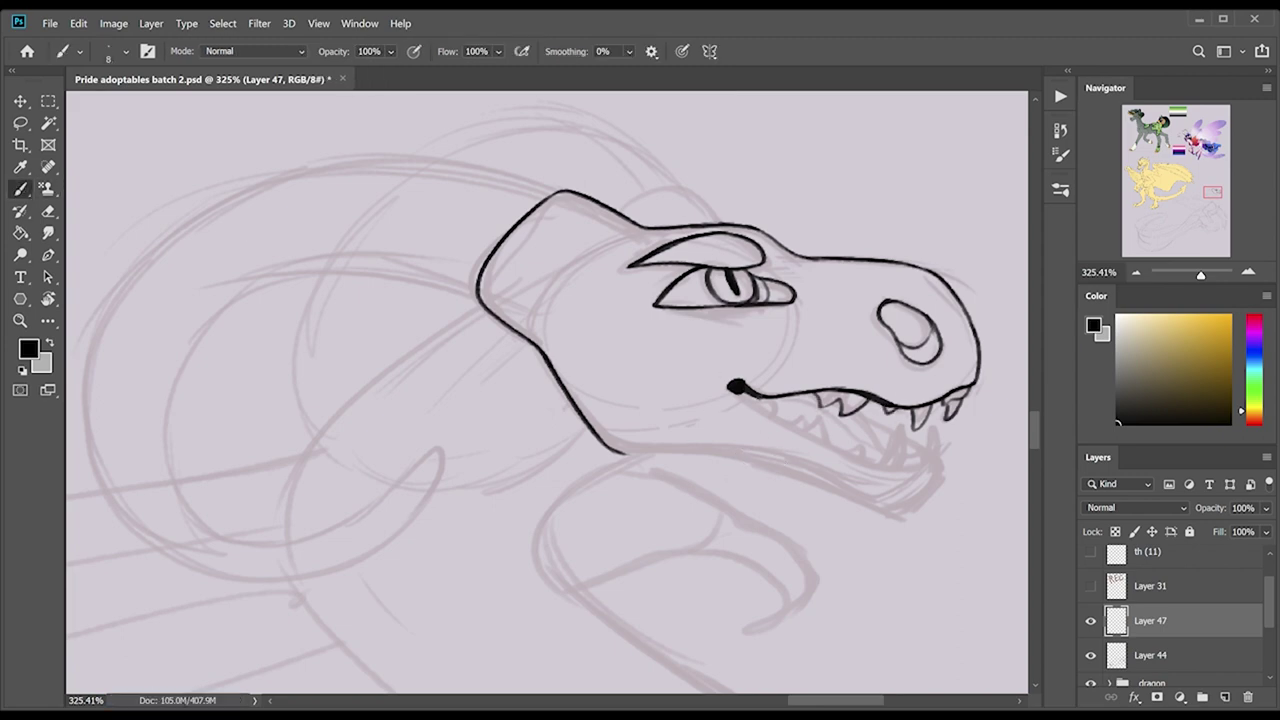
Draw the lower jaw, a head bump, the long back-and-neck curve and the curled horn.
{"action": "mouse_move", "coordinate": [736, 392]}
{"action": "left_mouse_down"}
{"action": "mouse_move", "coordinate": [840, 452]}
{"action": "mouse_move", "coordinate": [940, 466]}
{"action": "mouse_move", "coordinate": [946, 498]}
{"action": "left_mouse_up"}
{"action": "mouse_move", "coordinate": [618, 452]}
{"action": "left_mouse_down"}
{"action": "mouse_move", "coordinate": [780, 470]}
{"action": "mouse_move", "coordinate": [880, 508]}
{"action": "left_mouse_up"}
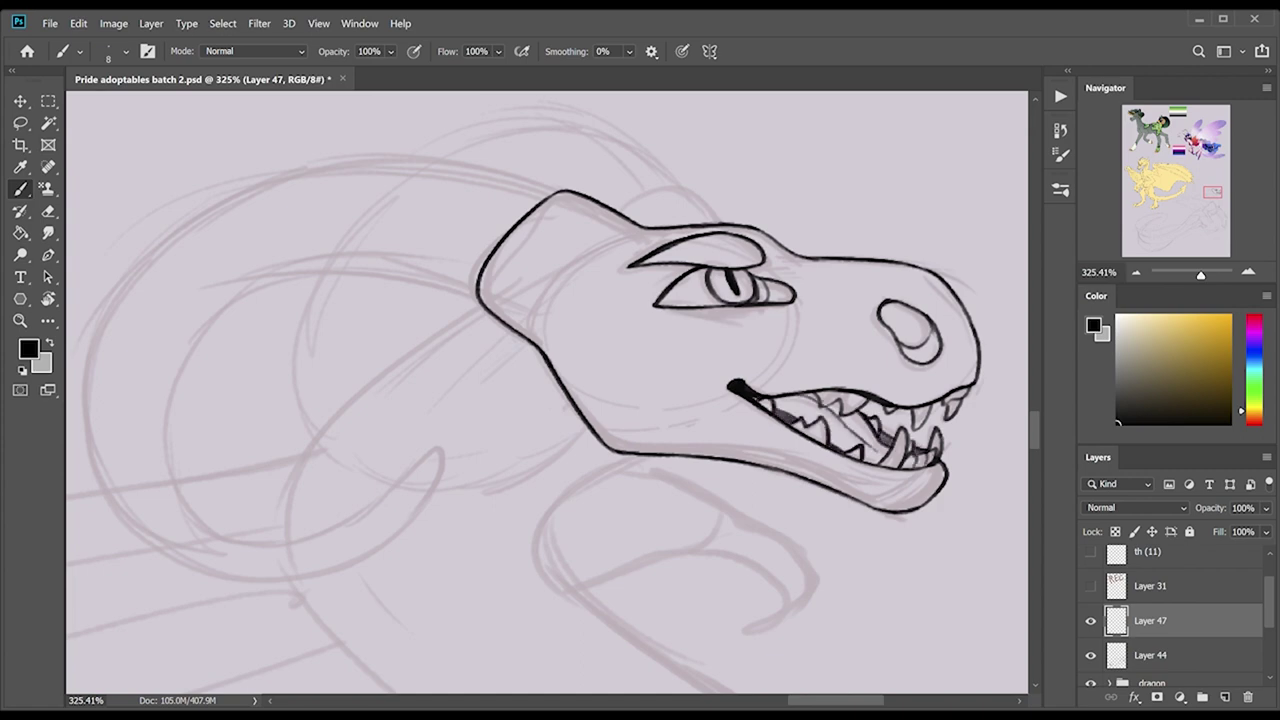
{"action": "left_click_drag", "start_coordinate": [617, 210], "coordinate": [724, 224]}
{"action": "scroll", "coordinate": [546, 390], "scroll_direction": "left", "scroll_amount": 3}
{"action": "mouse_move", "coordinate": [676, 190]}
{"action": "left_mouse_down"}
{"action": "mouse_move", "coordinate": [265, 215]}
{"action": "mouse_move", "coordinate": [195, 390]}
{"action": "mouse_move", "coordinate": [255, 555]}
{"action": "mouse_move", "coordinate": [565, 452]}
{"action": "mouse_move", "coordinate": [300, 300]}
{"action": "left_mouse_up"}
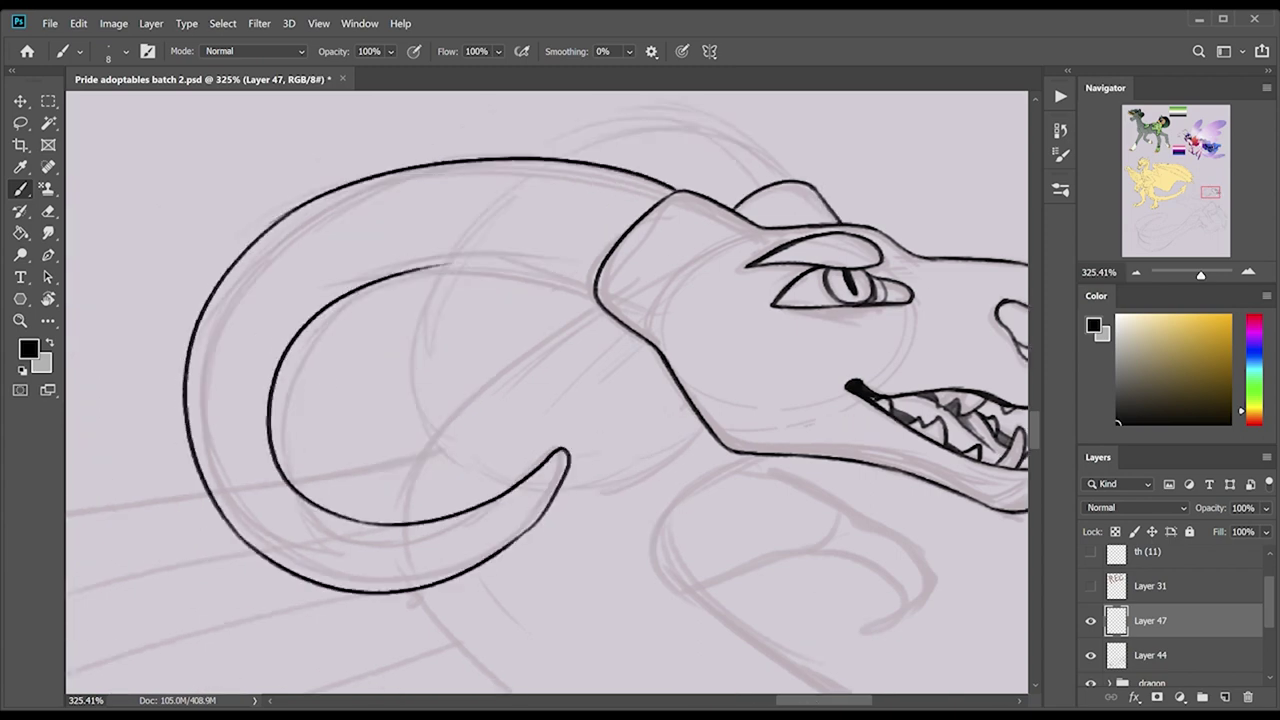
{"action": "mouse_move", "coordinate": [440, 268]}
{"action": "left_mouse_down"}
{"action": "mouse_move", "coordinate": [592, 288]}
{"action": "mouse_move", "coordinate": [402, 522]}
{"action": "left_mouse_up"}
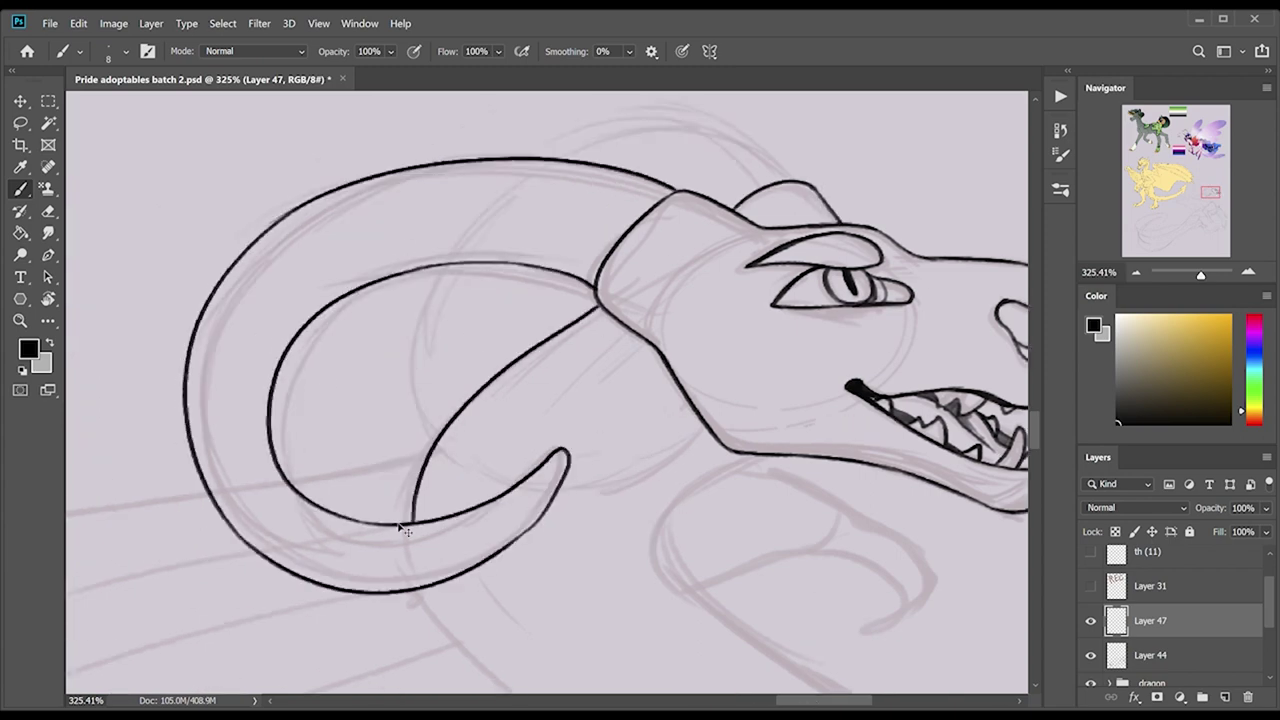
Ink the neck line, inner horn curve and outer horn arcs, then zoom out to the whole neck.
{"action": "left_click_drag", "start_coordinate": [760, 456], "coordinate": [666, 570]}
{"action": "left_click_drag", "start_coordinate": [432, 432], "coordinate": [452, 268]}
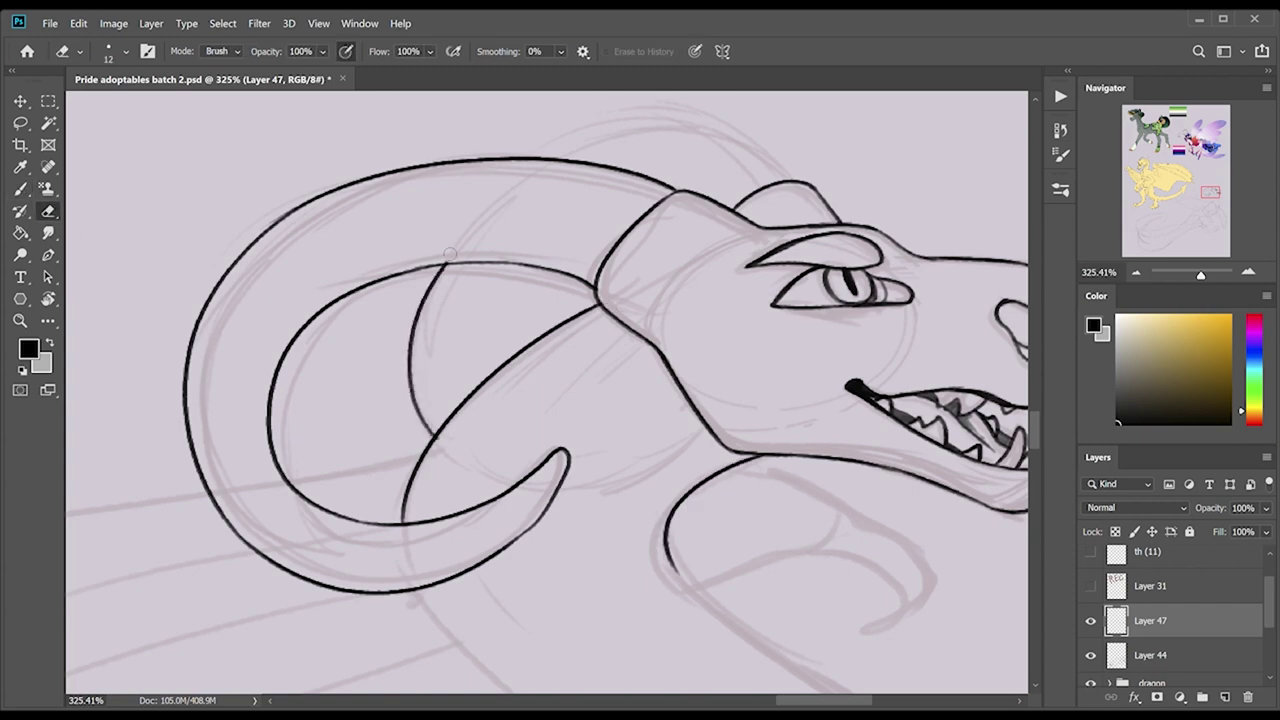
{"action": "left_click_drag", "start_coordinate": [798, 182], "coordinate": [548, 157]}
{"action": "left_click_drag", "start_coordinate": [505, 263], "coordinate": [455, 400]}
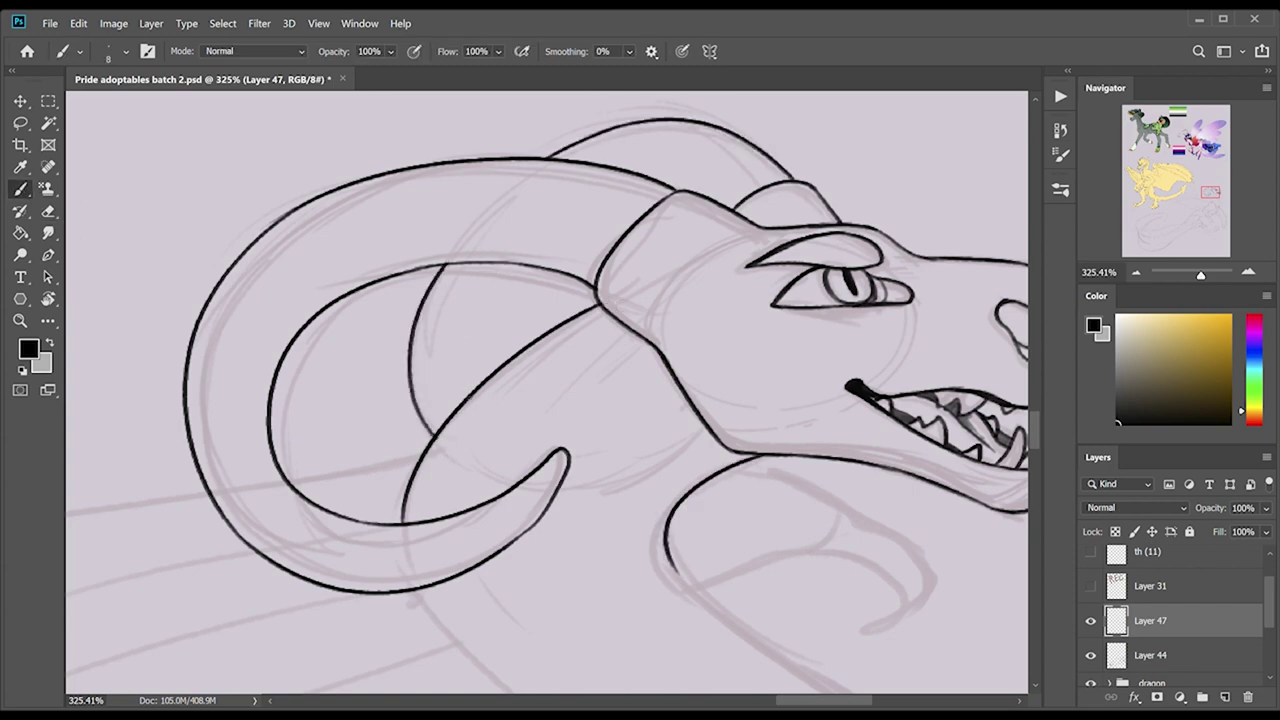
{"action": "key", "text": "z"}
{"action": "left_click_drag", "start_coordinate": [560, 385], "coordinate": [514, 385]}
{"action": "key", "text": "b"}
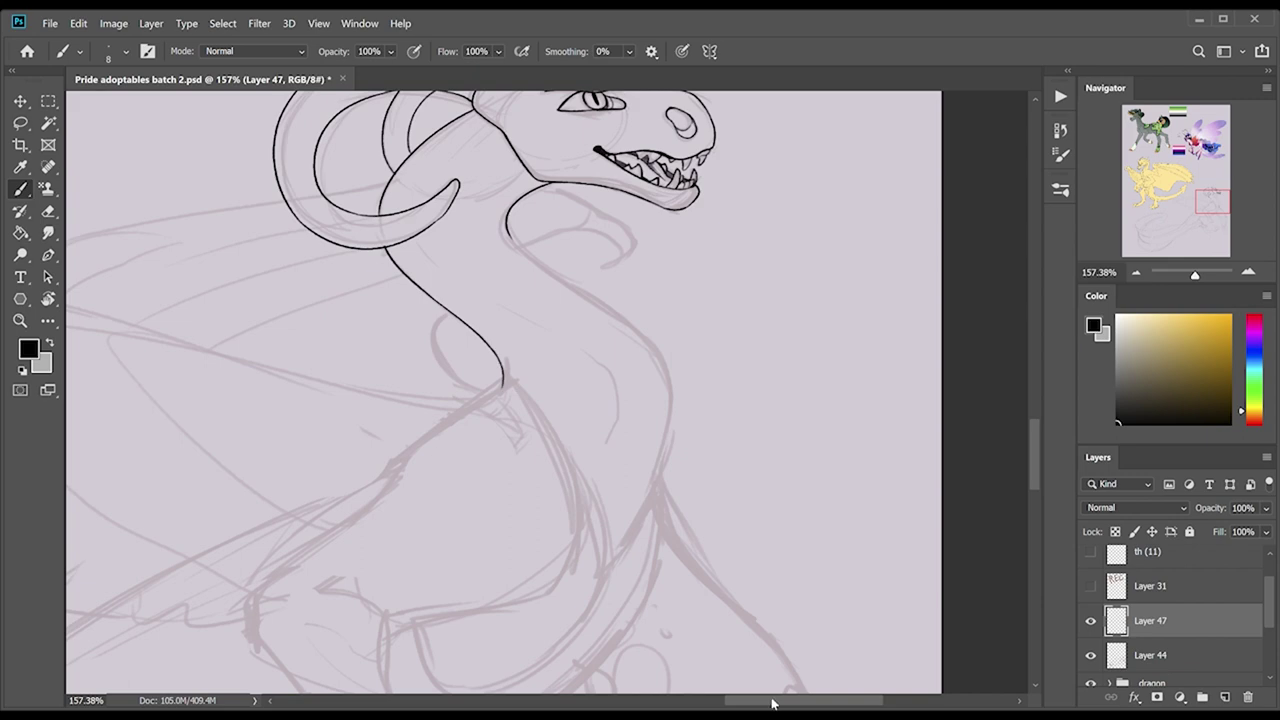
Ink the first scalloped feathers below the neck.
{"action": "left_click_drag", "start_coordinate": [772, 704], "coordinate": [766, 704]}
{"action": "left_click_drag", "start_coordinate": [585, 490], "coordinate": [544, 525]}
{"action": "left_click_drag", "start_coordinate": [590, 495], "coordinate": [578, 538]}
{"action": "left_click_drag", "start_coordinate": [612, 503], "coordinate": [590, 530]}
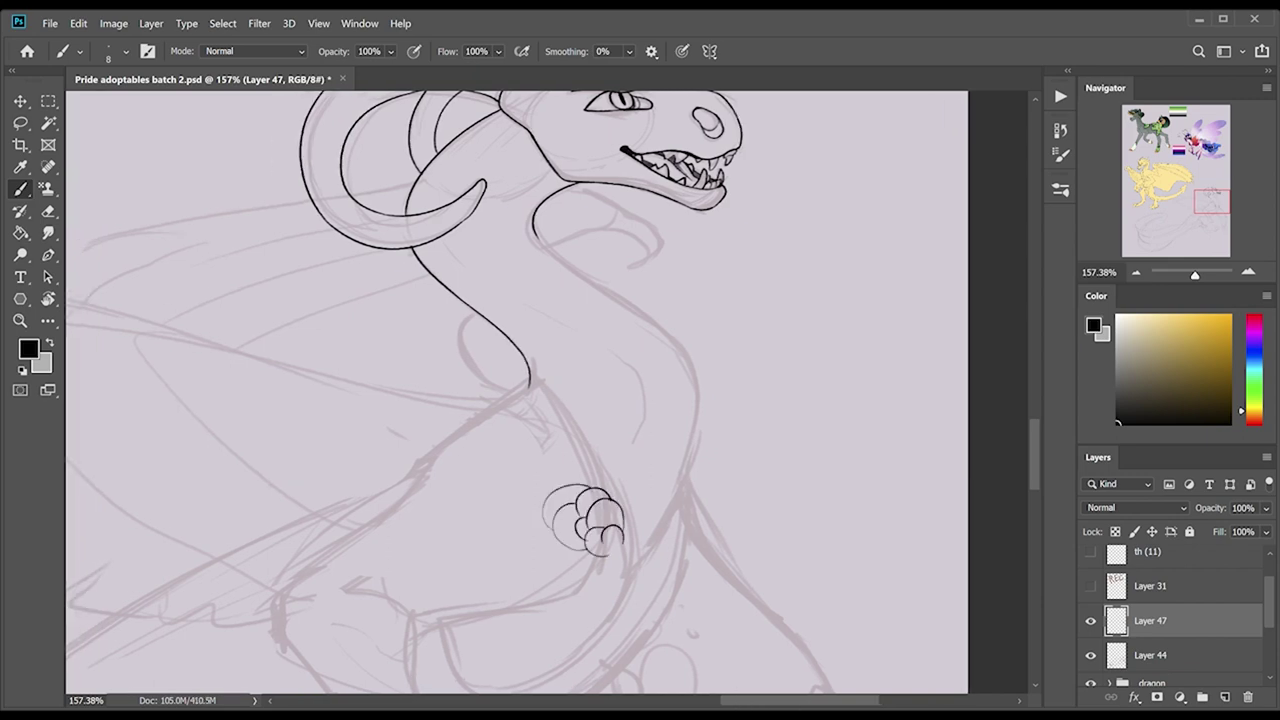
{"action": "mouse_move", "coordinate": [600, 436]}
{"action": "left_mouse_down"}
{"action": "mouse_move", "coordinate": [545, 515]}
{"action": "mouse_move", "coordinate": [526, 452]}
{"action": "mouse_move", "coordinate": [610, 450]}
{"action": "left_mouse_up"}
Ink the wing's long top edge and the first feather scallops beneath it.
{"action": "key", "text": "z"}
{"action": "key", "text": "b"}
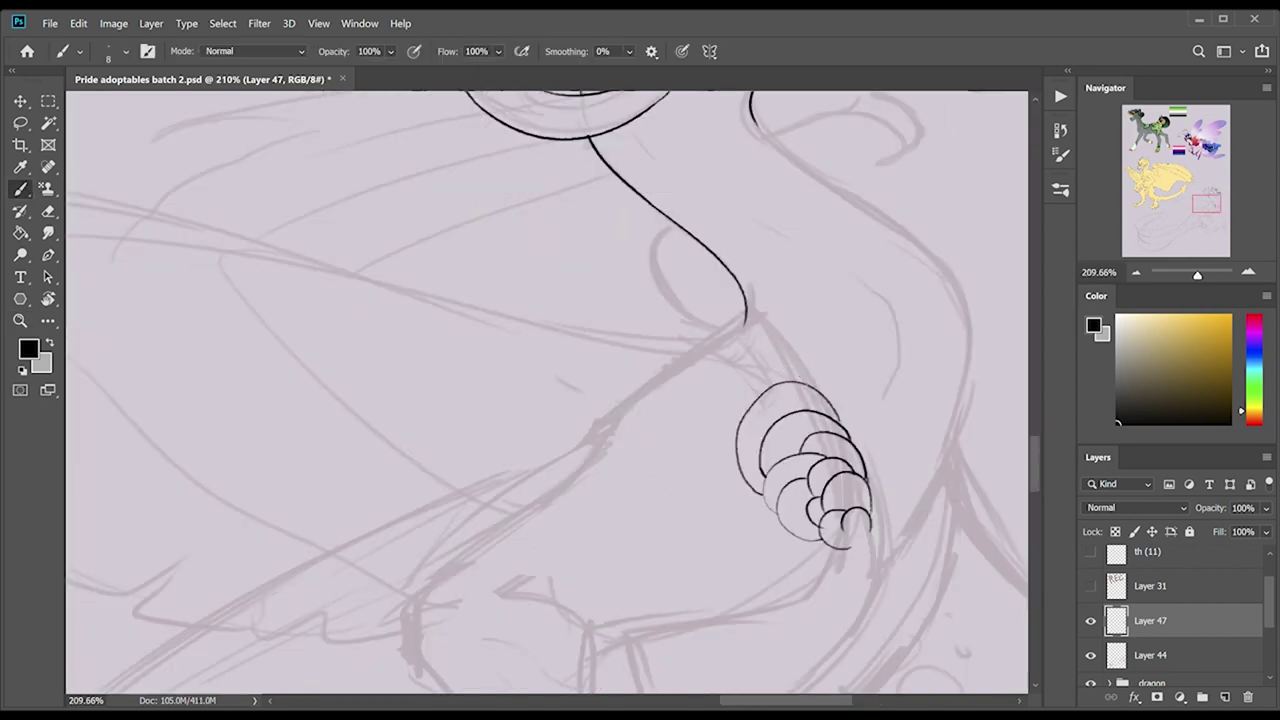
{"action": "left_click_drag", "start_coordinate": [706, 344], "coordinate": [805, 380]}
{"action": "mouse_move", "coordinate": [106, 200]}
{"action": "left_mouse_down"}
{"action": "mouse_move", "coordinate": [744, 350]}
{"action": "mouse_move", "coordinate": [719, 423]}
{"action": "left_mouse_up"}
{"action": "left_click_drag", "start_coordinate": [694, 418], "coordinate": [692, 460]}
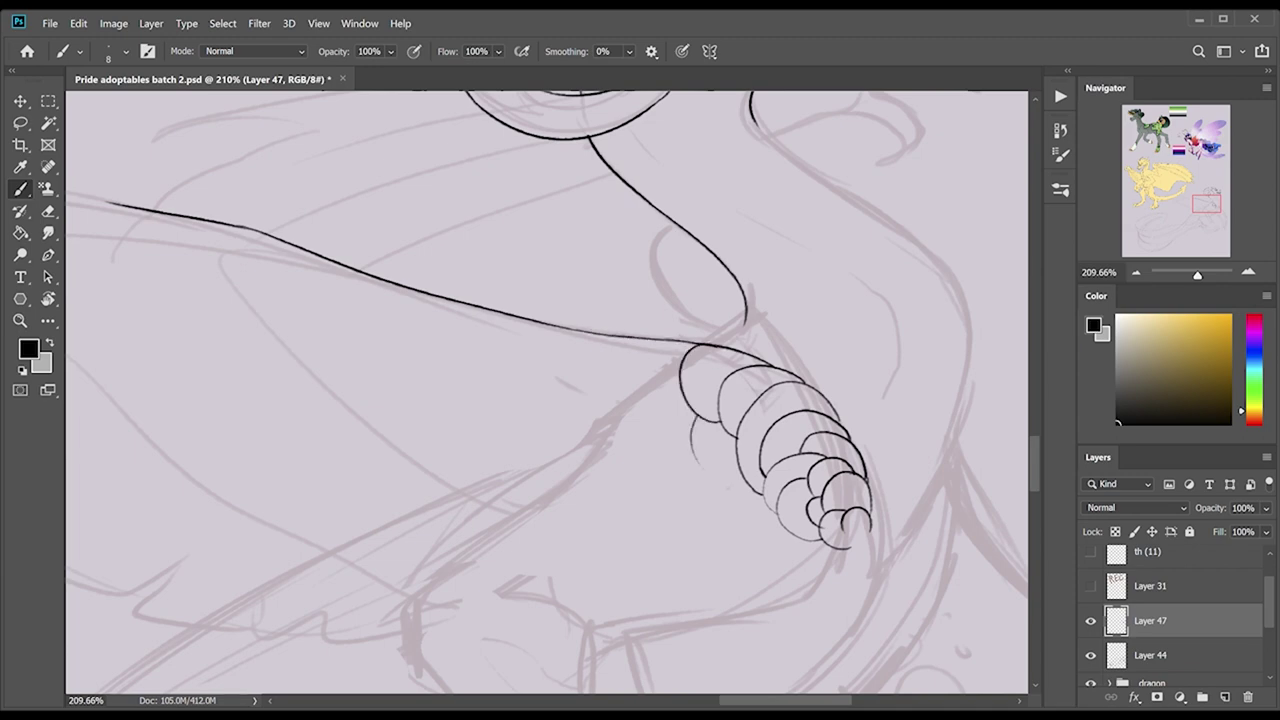
{"action": "left_click_drag", "start_coordinate": [752, 498], "coordinate": [785, 532]}
{"action": "left_click_drag", "start_coordinate": [684, 398], "coordinate": [716, 500]}
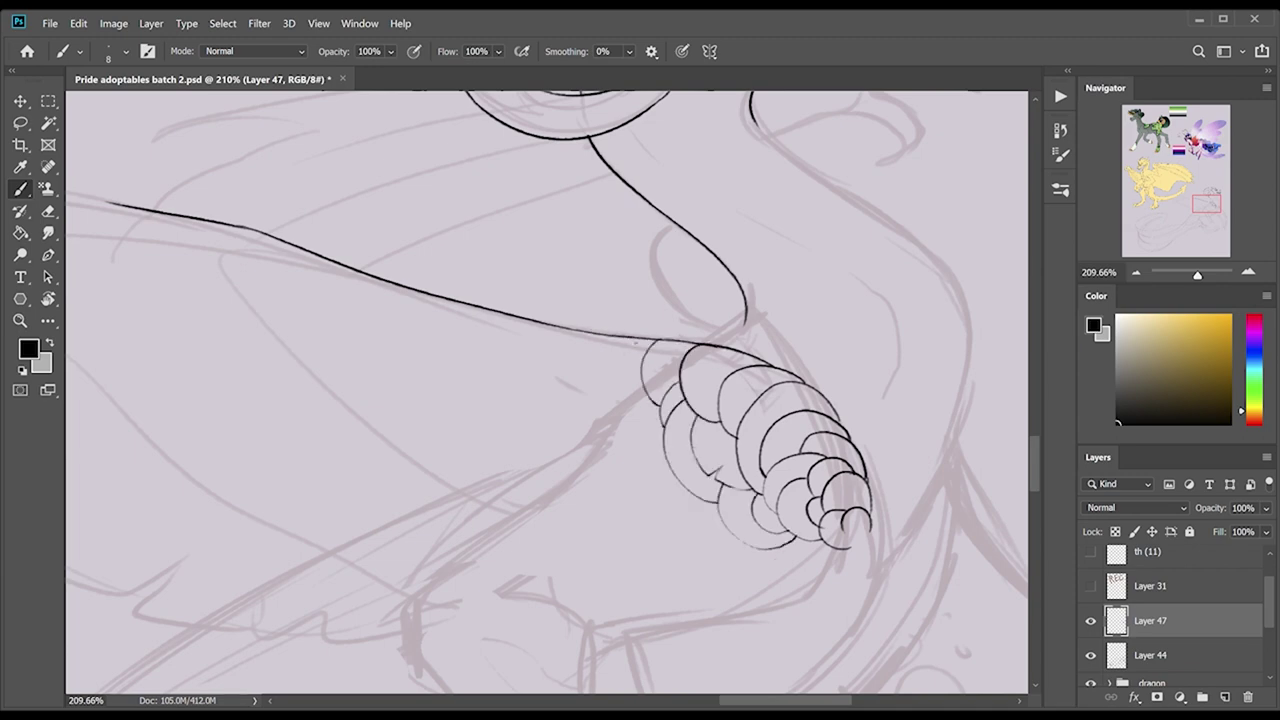
Fill the wing's left side with rows of scalloped feathers.
{"action": "left_click_drag", "start_coordinate": [668, 400], "coordinate": [640, 462]}
{"action": "mouse_move", "coordinate": [625, 345]}
{"action": "left_mouse_down"}
{"action": "mouse_move", "coordinate": [610, 440]}
{"action": "mouse_move", "coordinate": [640, 486]}
{"action": "mouse_move", "coordinate": [700, 455]}
{"action": "left_mouse_up"}
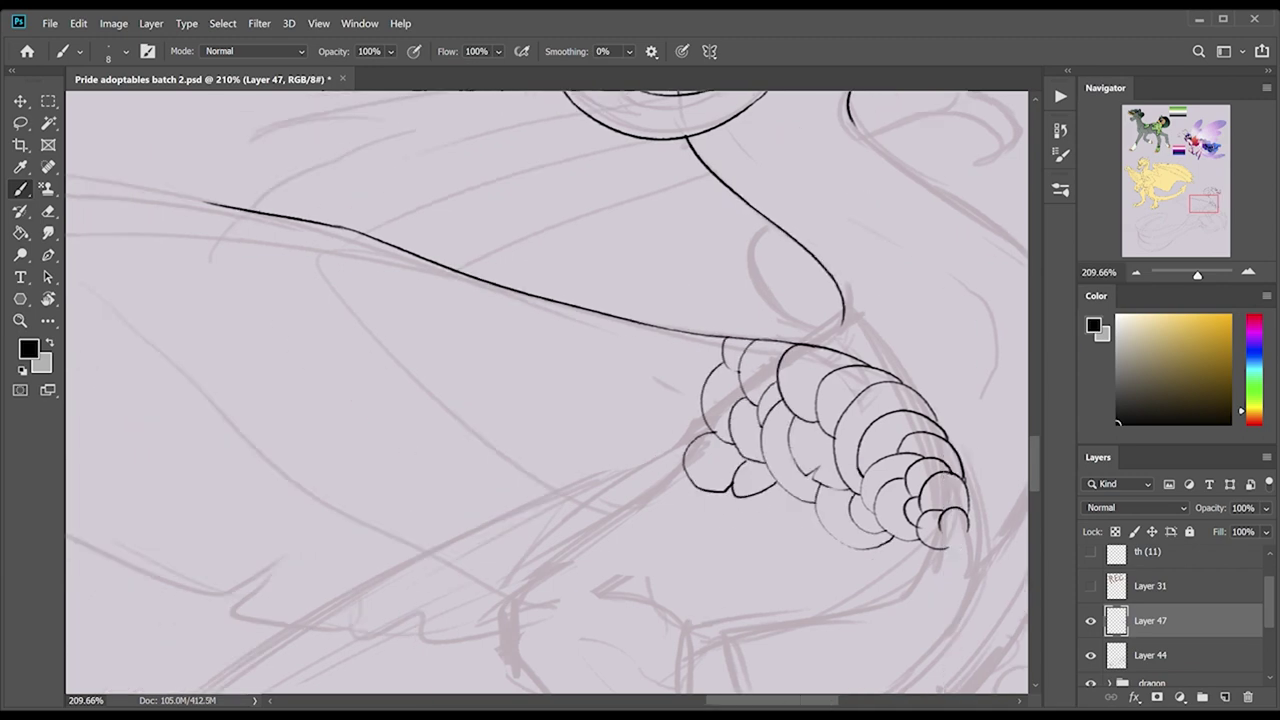
{"action": "mouse_move", "coordinate": [636, 322]}
{"action": "left_mouse_down"}
{"action": "mouse_move", "coordinate": [620, 398]}
{"action": "mouse_move", "coordinate": [660, 458]}
{"action": "left_mouse_up"}
{"action": "left_click_drag", "start_coordinate": [570, 310], "coordinate": [586, 378]}
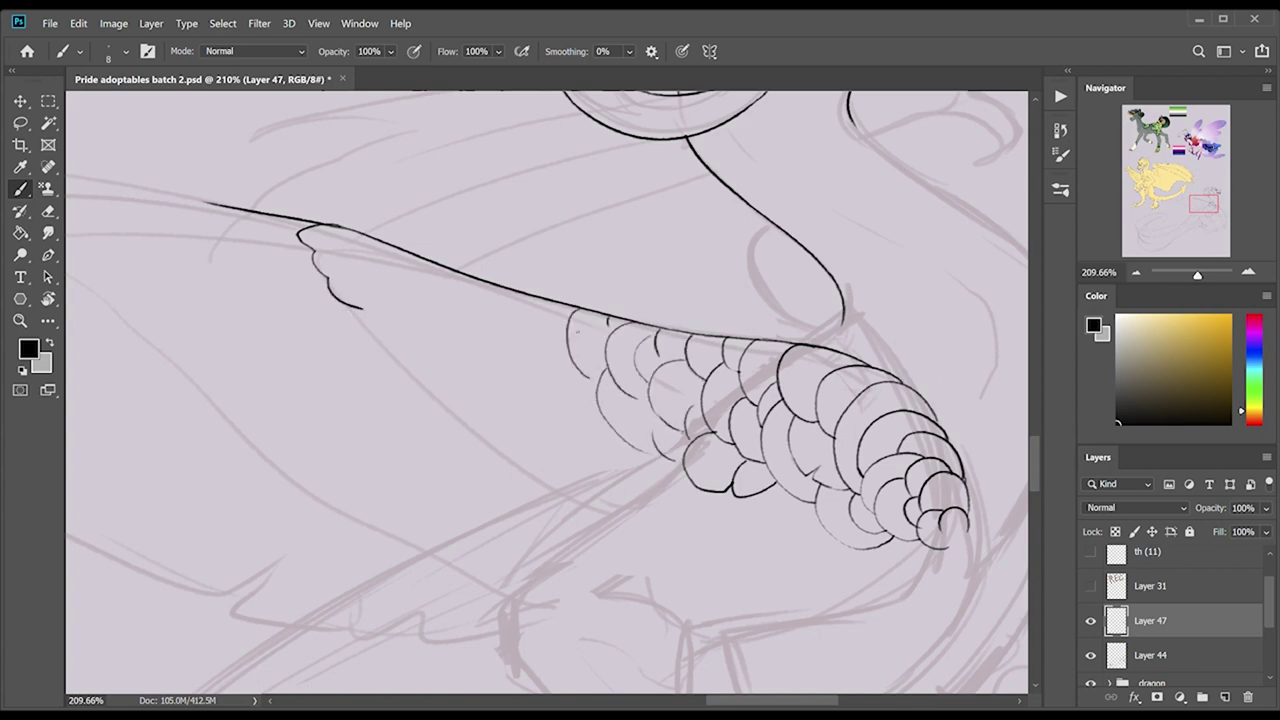
{"action": "left_click_drag", "start_coordinate": [536, 298], "coordinate": [500, 384]}
{"action": "left_click_drag", "start_coordinate": [562, 430], "coordinate": [628, 478]}
Ink the wing's lower diagonal edge and its scalloped lower outline.
{"action": "left_click_drag", "start_coordinate": [686, 464], "coordinate": [512, 602]}
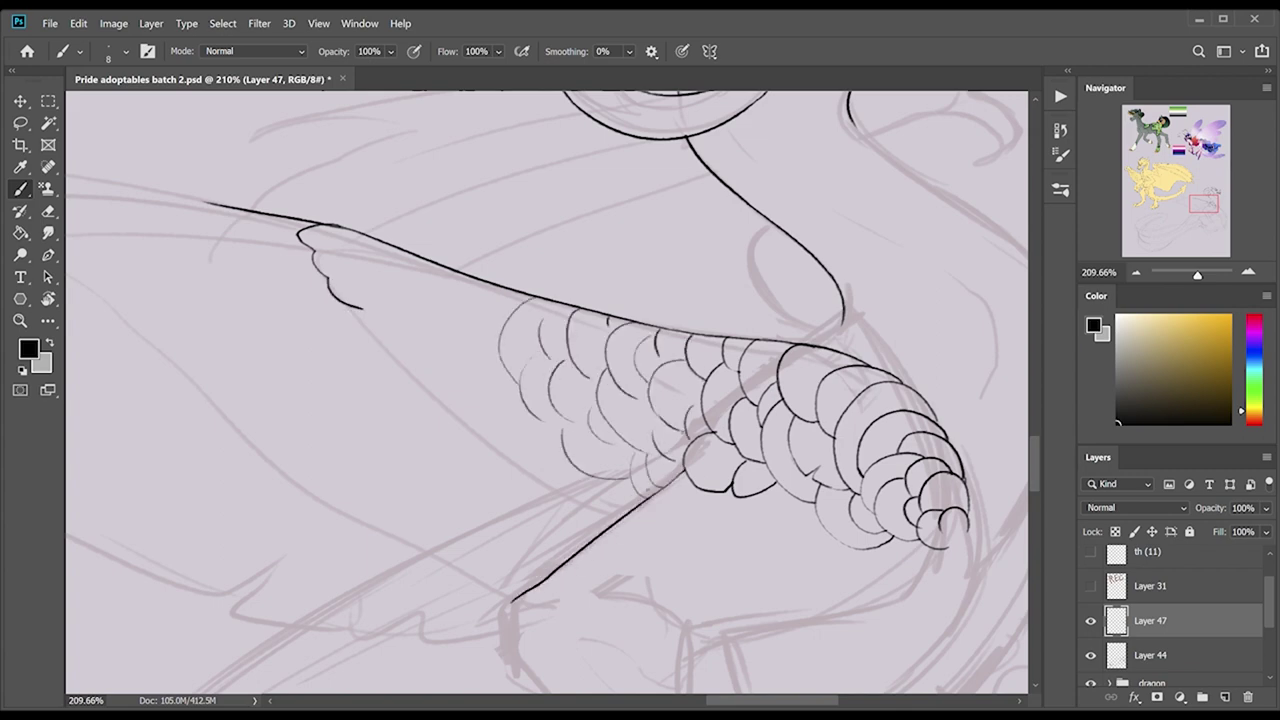
{"action": "left_click_drag", "start_coordinate": [362, 308], "coordinate": [430, 372]}
{"action": "left_click_drag", "start_coordinate": [420, 370], "coordinate": [490, 436]}
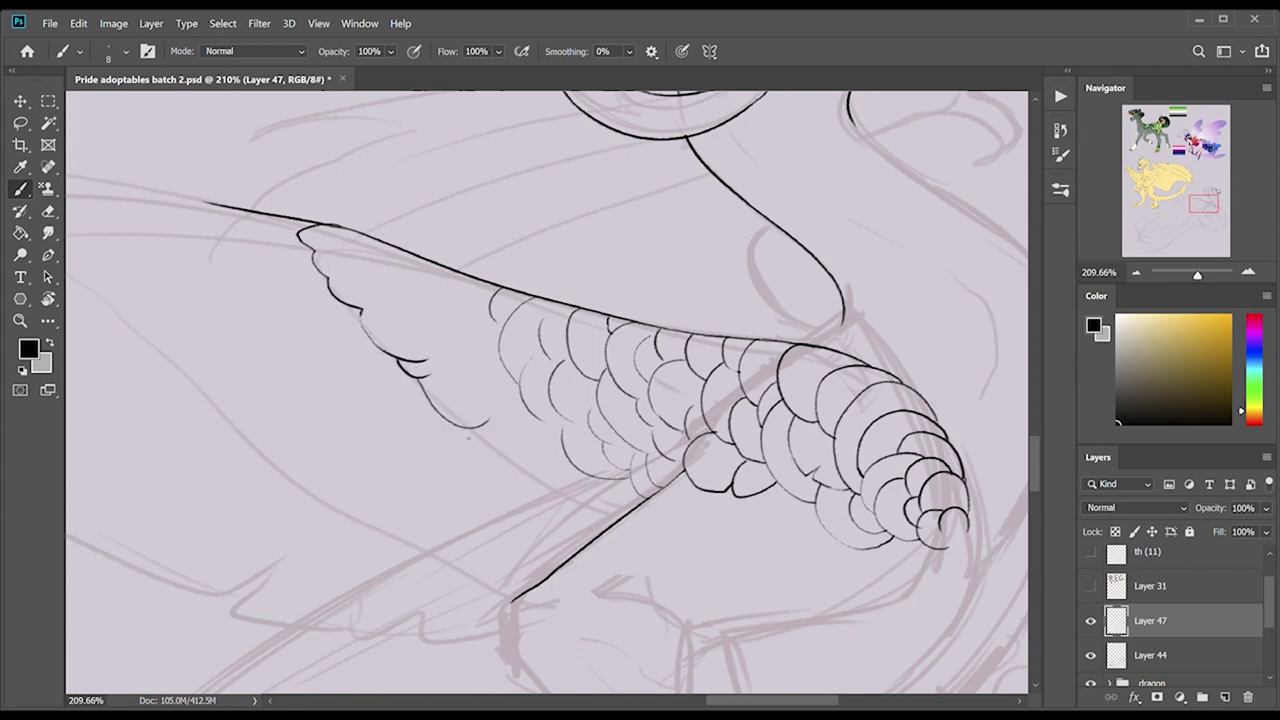
{"action": "left_click_drag", "start_coordinate": [428, 266], "coordinate": [420, 328]}
{"action": "left_click_drag", "start_coordinate": [466, 430], "coordinate": [494, 440]}
{"action": "left_click_drag", "start_coordinate": [450, 310], "coordinate": [460, 368]}
{"action": "left_click_drag", "start_coordinate": [476, 328], "coordinate": [480, 358]}
{"action": "left_click_drag", "start_coordinate": [484, 442], "coordinate": [556, 482]}
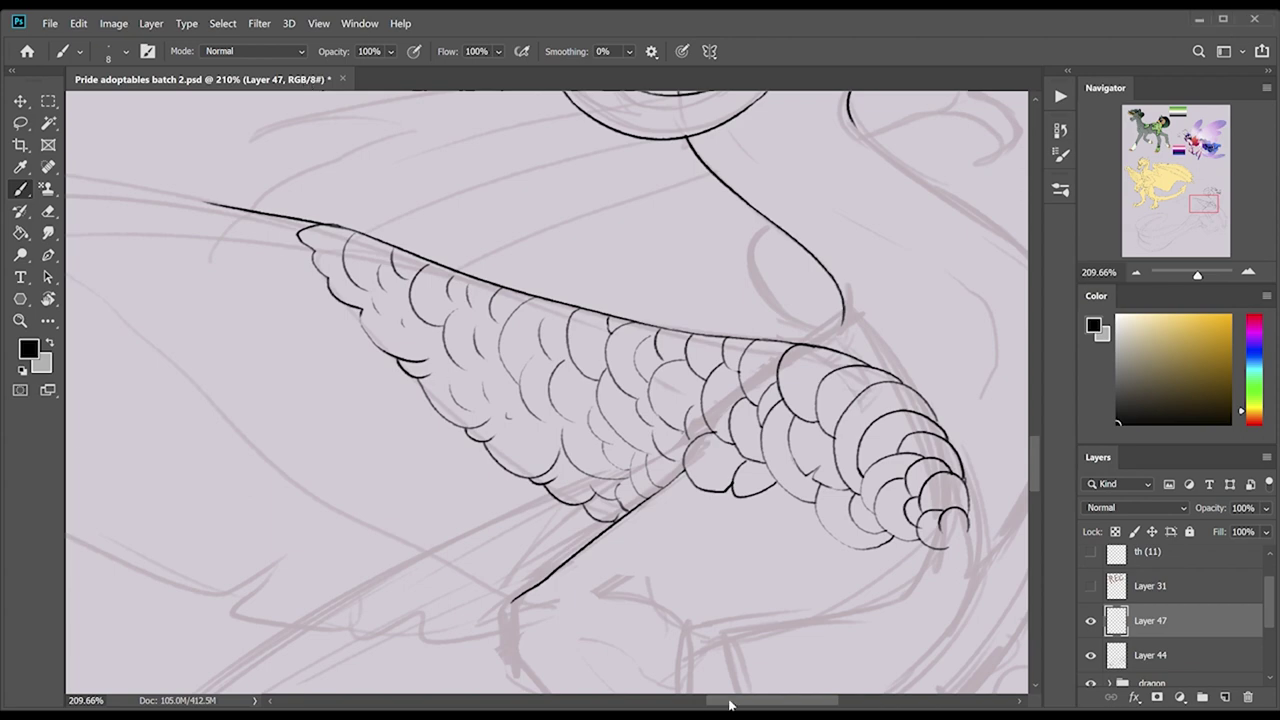
Erase a stray line near the wing tip.
{"action": "left_click_drag", "start_coordinate": [730, 705], "coordinate": [714, 705]}
{"action": "key", "text": "e"}
{"action": "left_click_drag", "start_coordinate": [316, 205], "coordinate": [432, 226]}
{"action": "key", "text": "b"}
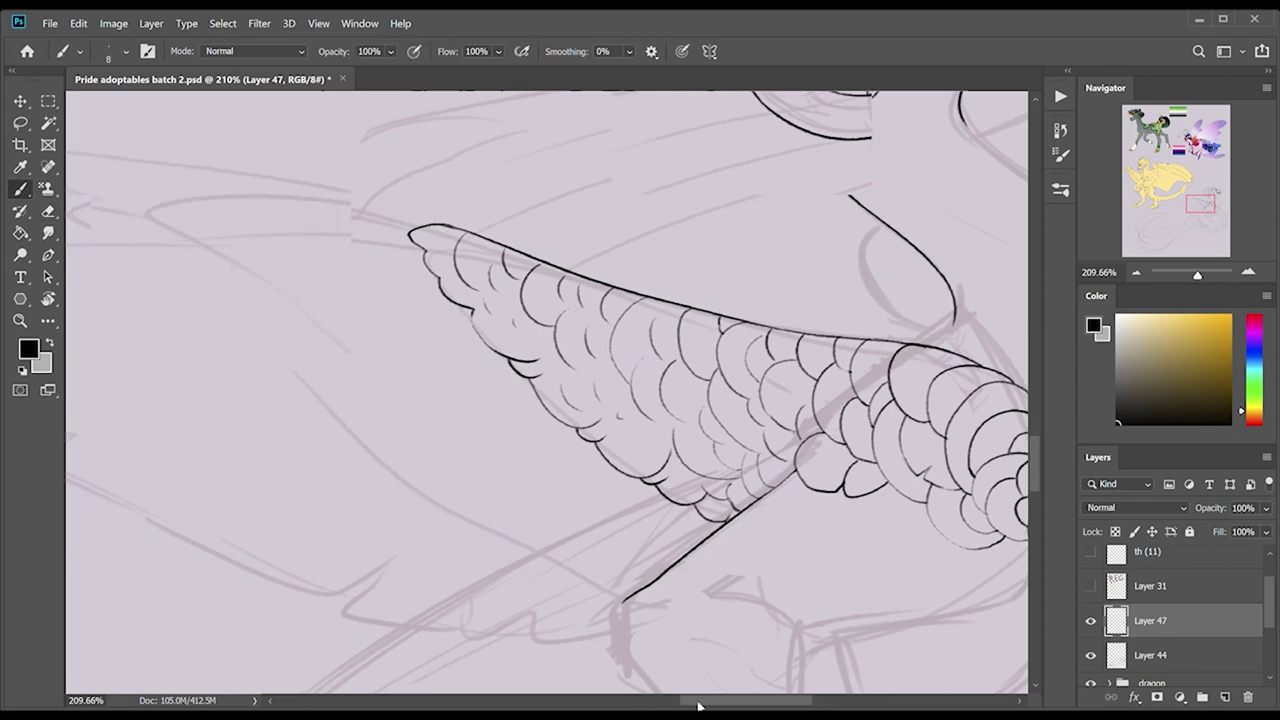
Ink the long pointed flight feathers at the wing tip, redoing misdrawn strokes.
{"action": "left_click_drag", "start_coordinate": [757, 705], "coordinate": [745, 705]}
{"action": "left_click_drag", "start_coordinate": [243, 171], "coordinate": [508, 228]}
{"action": "key", "text": "ctrl+z"}
{"action": "left_click_drag", "start_coordinate": [255, 178], "coordinate": [520, 222]}
{"action": "left_click_drag", "start_coordinate": [148, 215], "coordinate": [270, 198]}
{"action": "left_click_drag", "start_coordinate": [200, 237], "coordinate": [371, 286]}
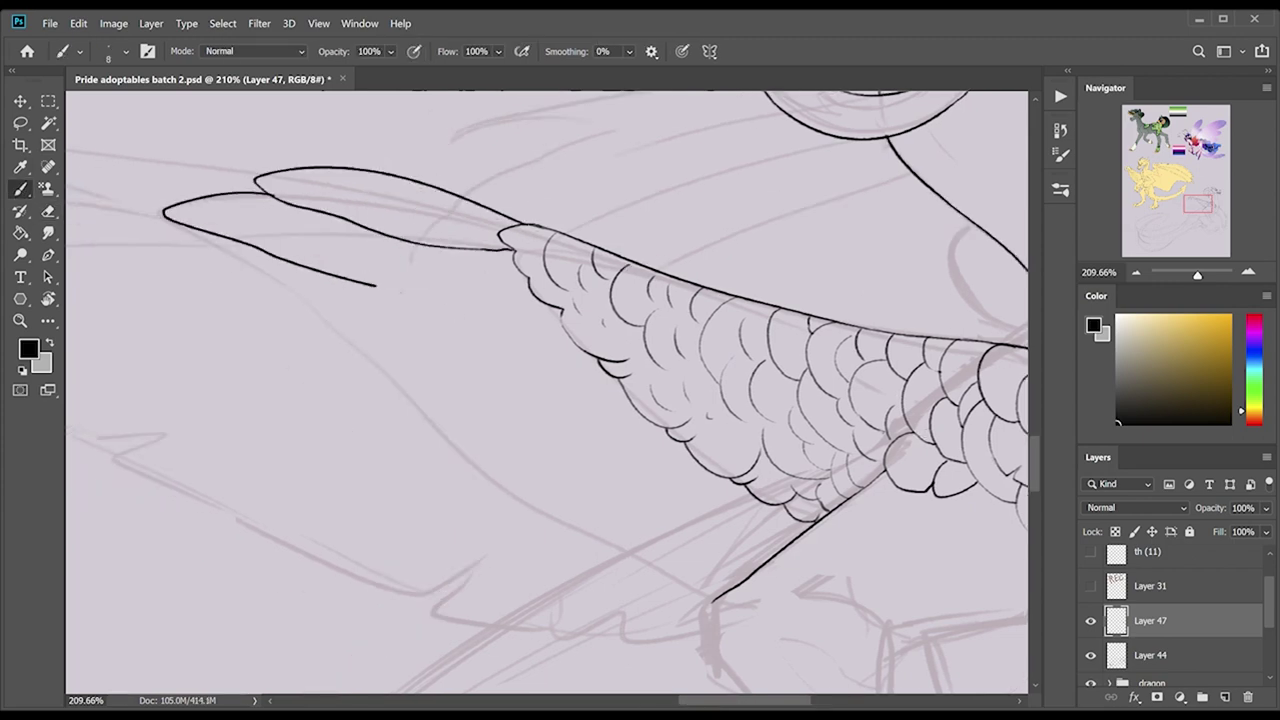
{"action": "key", "text": "ctrl+z"}
{"action": "left_click_drag", "start_coordinate": [200, 237], "coordinate": [530, 308]}
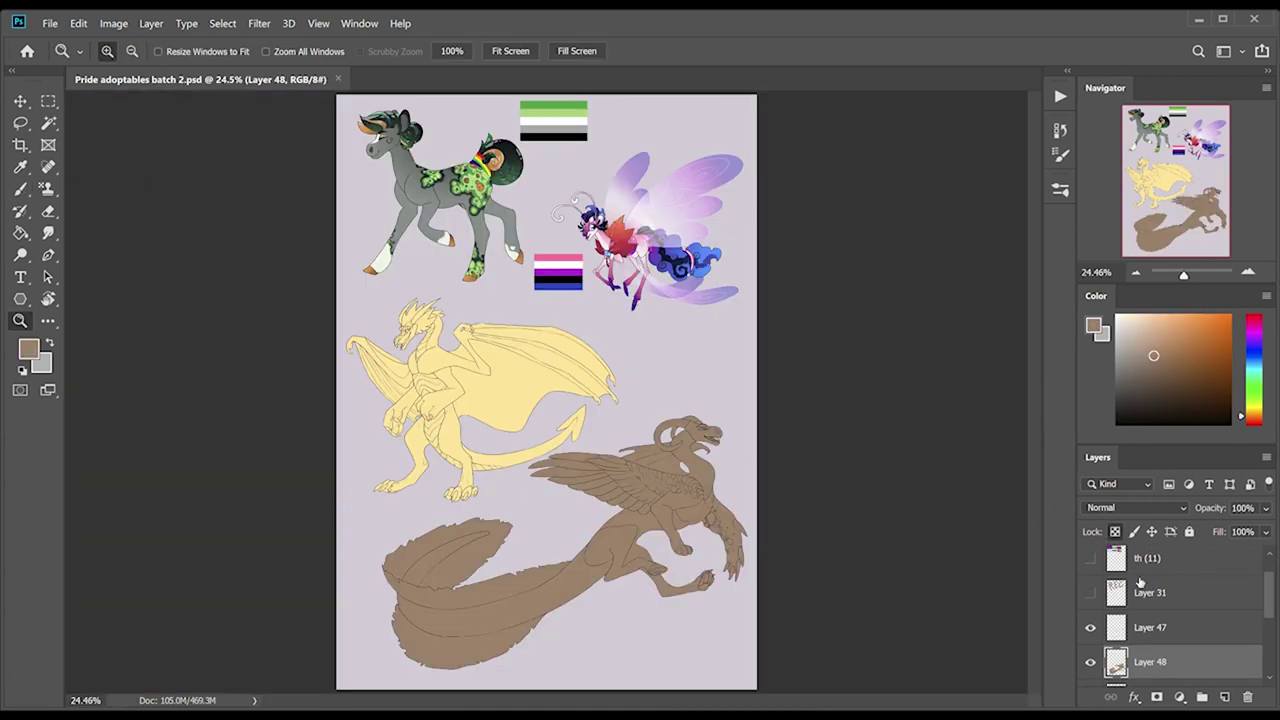
Group the draconequus fill layer and name the group draconequus.
{"action": "key", "text": "ctrl+g"}
{"action": "double_click", "coordinate": [1150, 620]}
{"action": "type", "text": "draconequus"}
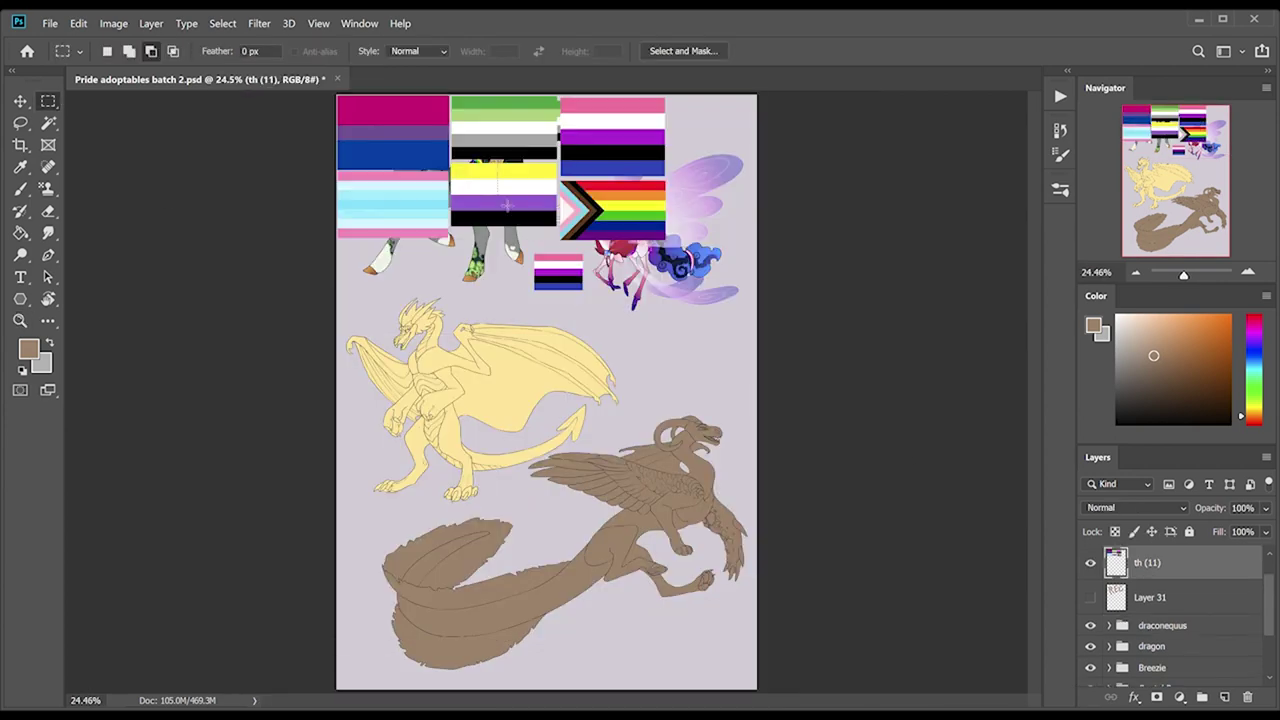
Copy the nonbinary and progress pride flags to a new layer and scale them to 51%.
{"action": "key", "text": "ctrl+j"}
{"action": "key", "text": "ctrl+t"}
{"action": "mouse_move", "coordinate": [665, 160]}
{"action": "left_mouse_down"}
{"action": "mouse_move", "coordinate": [575, 200]}
{"action": "mouse_move", "coordinate": [687, 350]}
{"action": "left_mouse_up"}
{"action": "key", "text": "Return"}
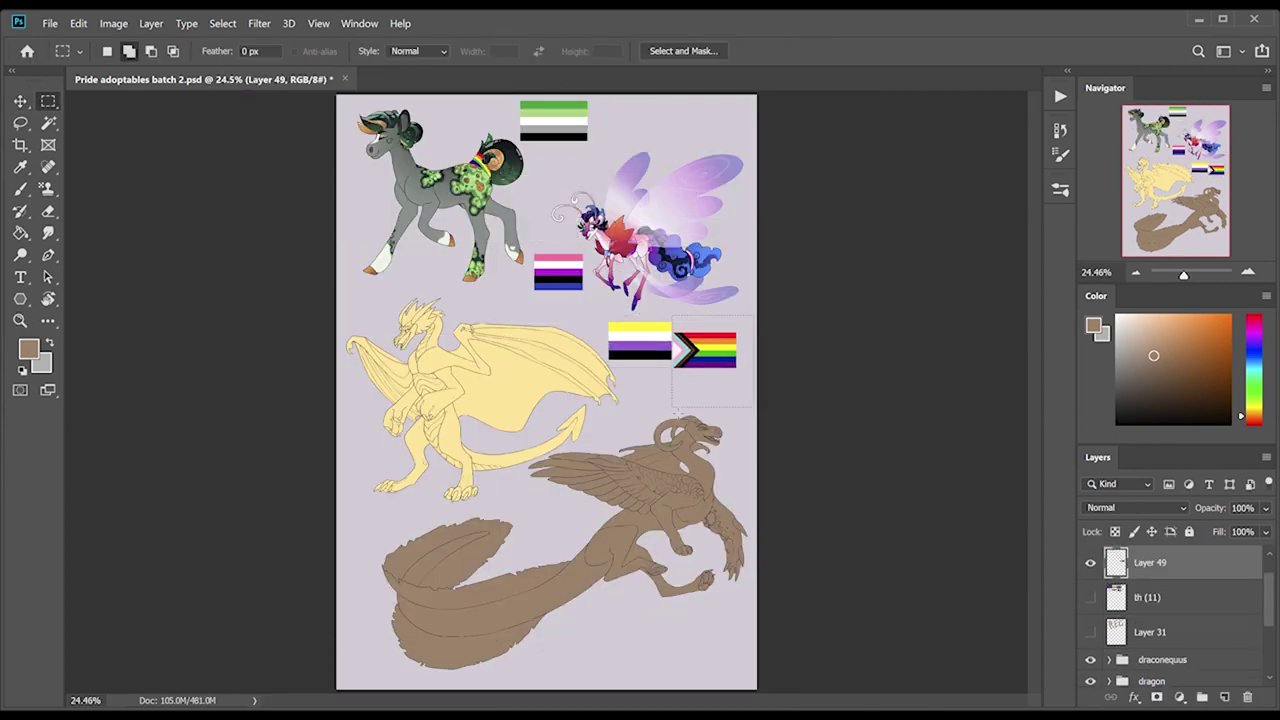
Position the progress pride flag beside the draconequus's wing and fit the whole sheet in view.
{"action": "key", "text": "v"}
{"action": "left_click_drag", "start_coordinate": [680, 400], "coordinate": [528, 568]}
{"action": "key", "text": "z"}
{"action": "left_click_drag", "start_coordinate": [489, 456], "coordinate": [617, 580]}
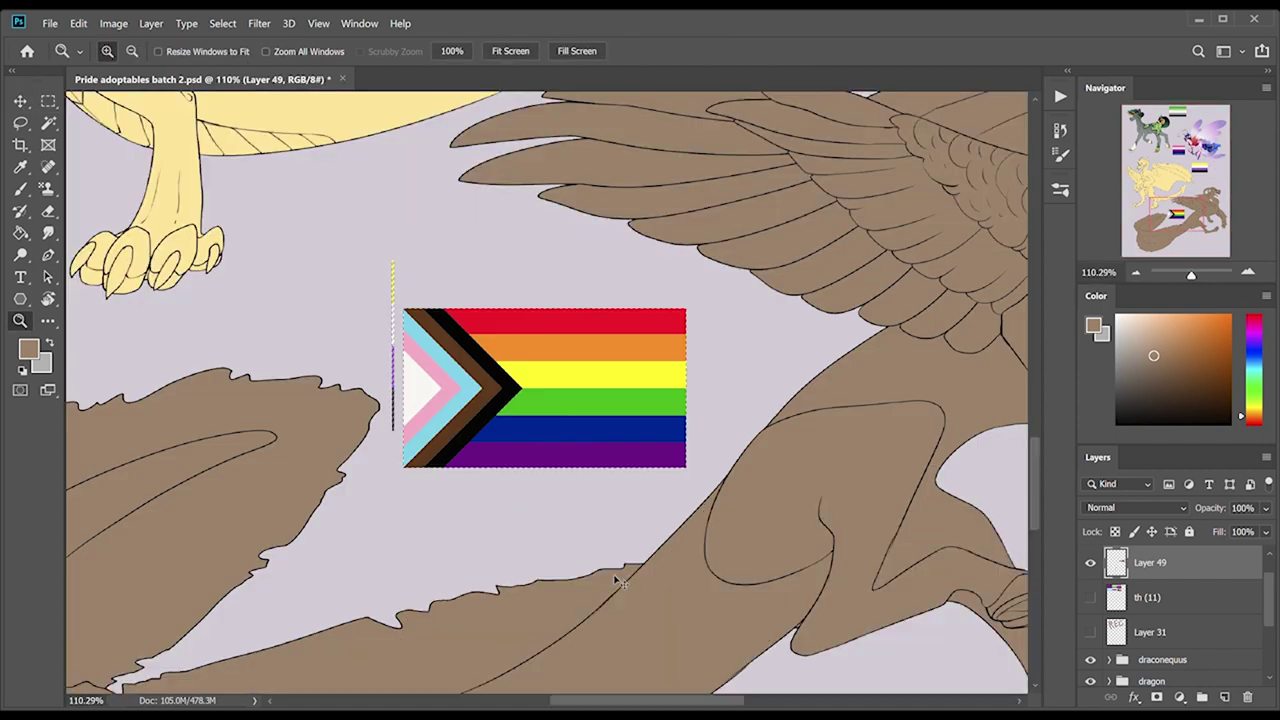
{"action": "key", "text": "ctrl+minus"}
{"action": "key", "text": "v"}
{"action": "left_click_drag", "start_coordinate": [605, 190], "coordinate": [322, 545]}
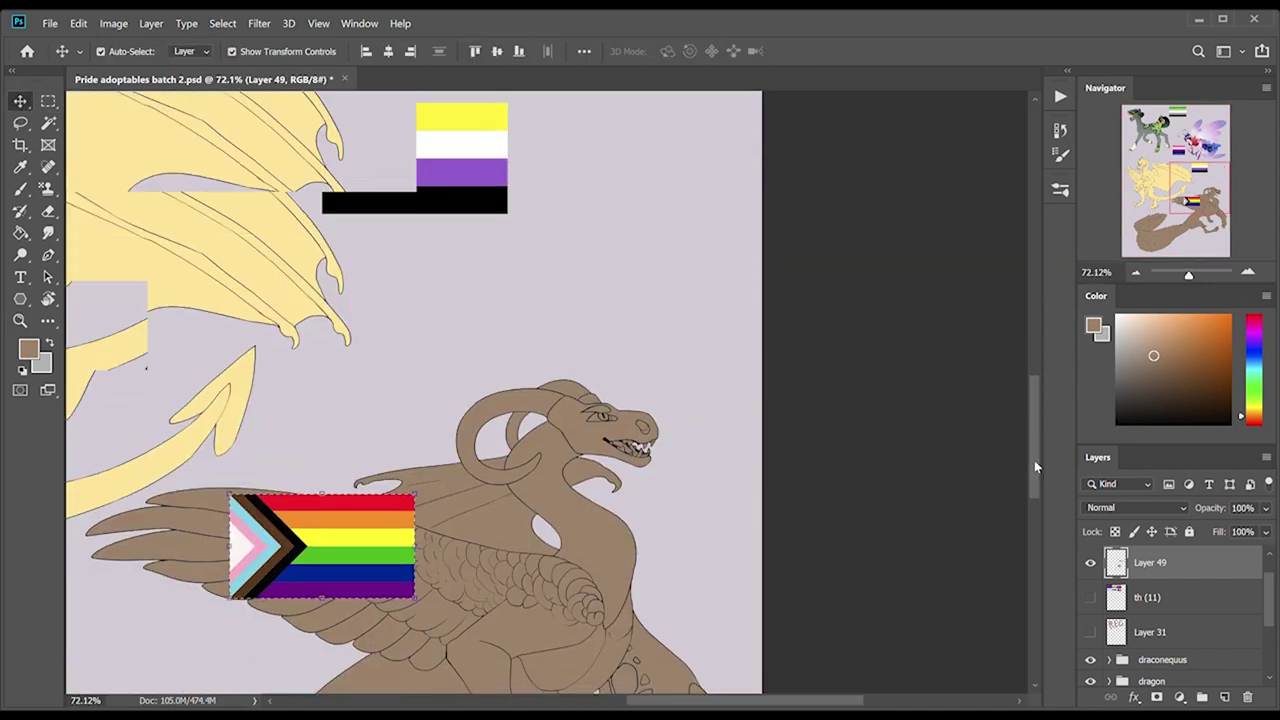
{"action": "key", "text": "ctrl+minus"}
{"action": "key", "text": "z"}
{"action": "key", "text": "ctrl+0"}
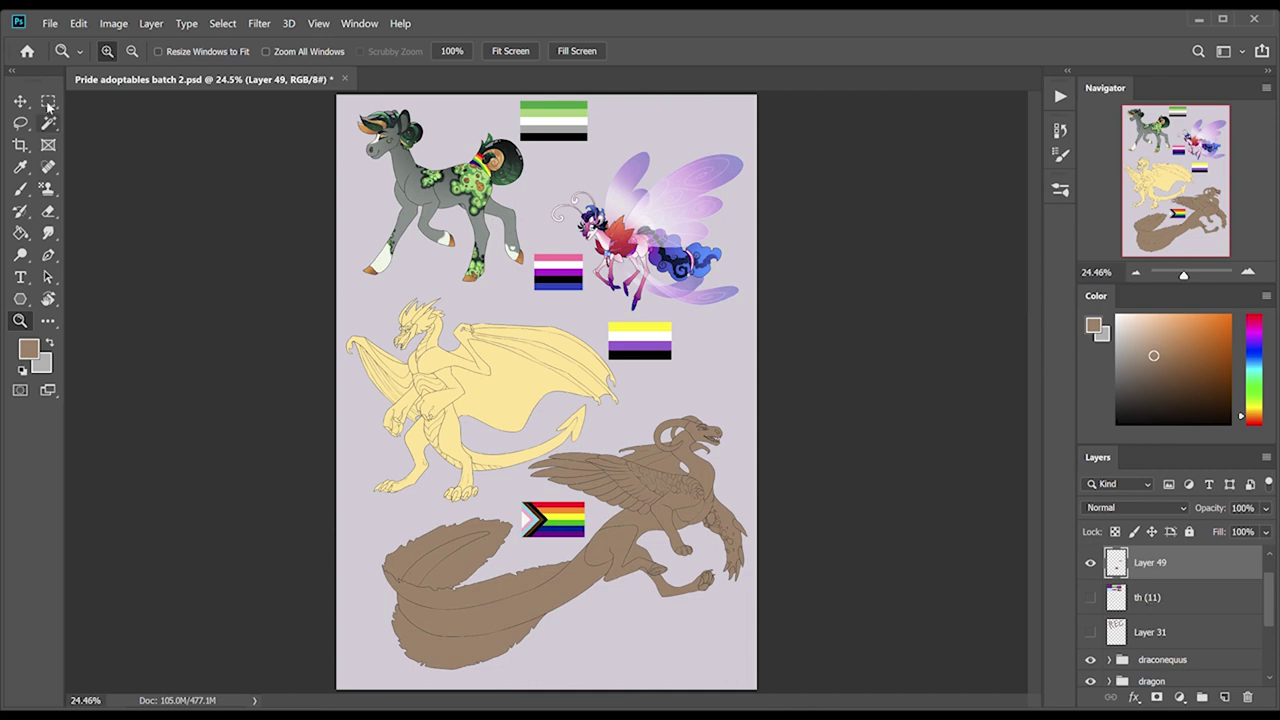
{"action": "key", "text": "v"}
{"action": "left_click_drag", "start_coordinate": [640, 340], "coordinate": [661, 358]}
Shade the yellow dragon's base colour layer with a white-to-yellow gradient.
{"action": "key", "text": "b"}
{"action": "scroll", "coordinate": [1275, 640], "scroll_direction": "down", "scroll_amount": 3}
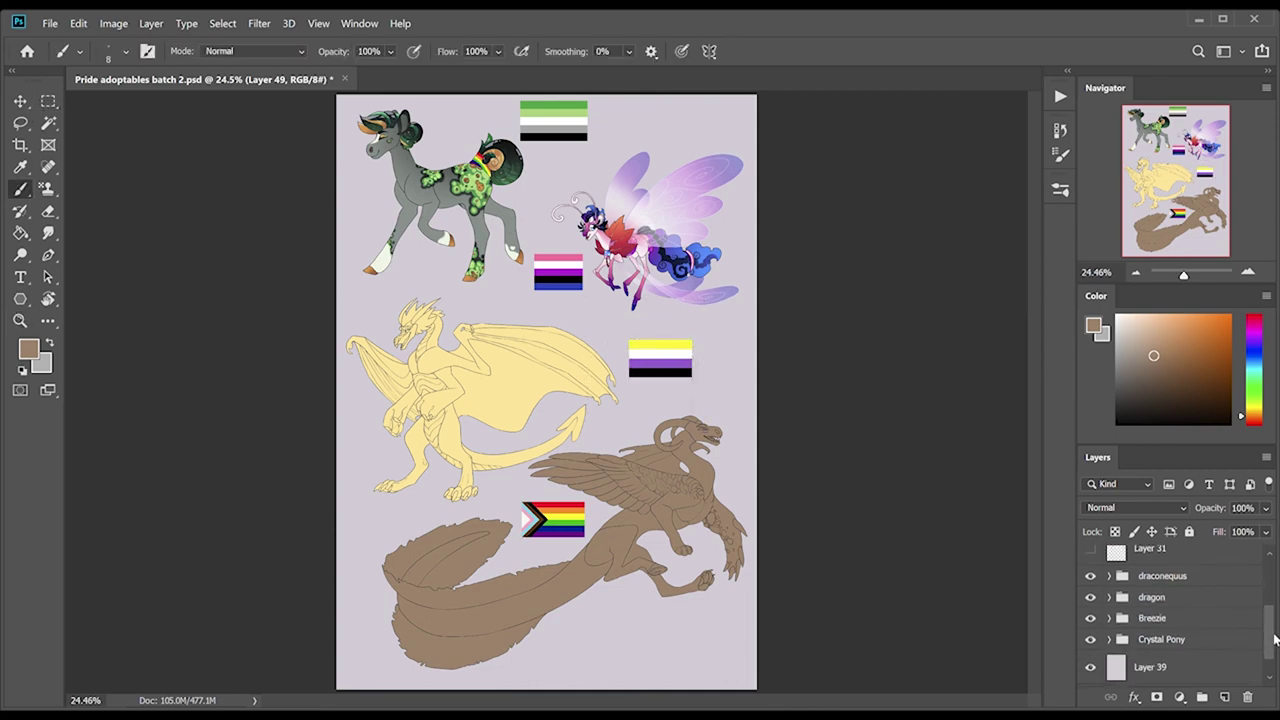
{"action": "left_click", "coordinate": [1108, 597]}
{"action": "left_click", "coordinate": [1163, 609]}
{"action": "key", "text": "z"}
{"action": "left_click_drag", "start_coordinate": [494, 366], "coordinate": [600, 366]}
{"action": "key", "text": "g"}
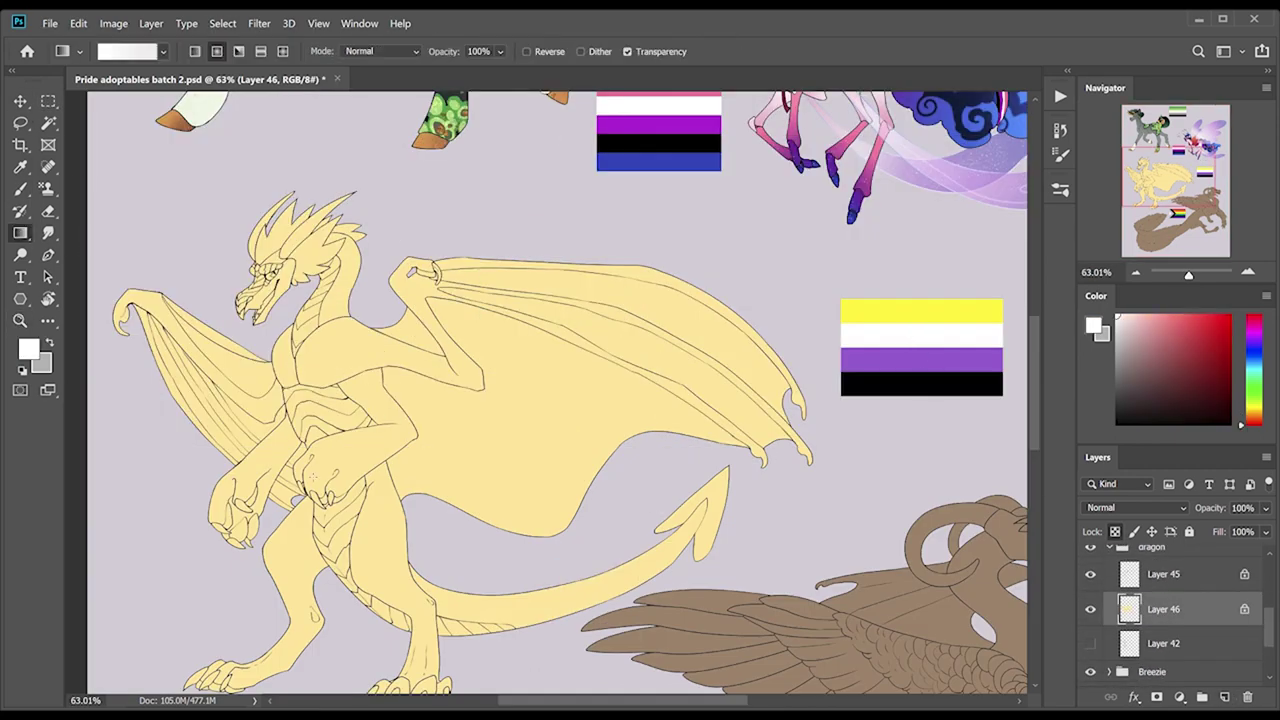
{"action": "left_click_drag", "start_coordinate": [313, 476], "coordinate": [586, 343]}
Move between the dragon layer and the fill layer, alternating Magic Wand and Gradient tools.
{"action": "left_click", "coordinate": [586, 343], "text": "alt"}
{"action": "key", "text": "w"}
{"action": "key", "text": "alt+bracketright"}
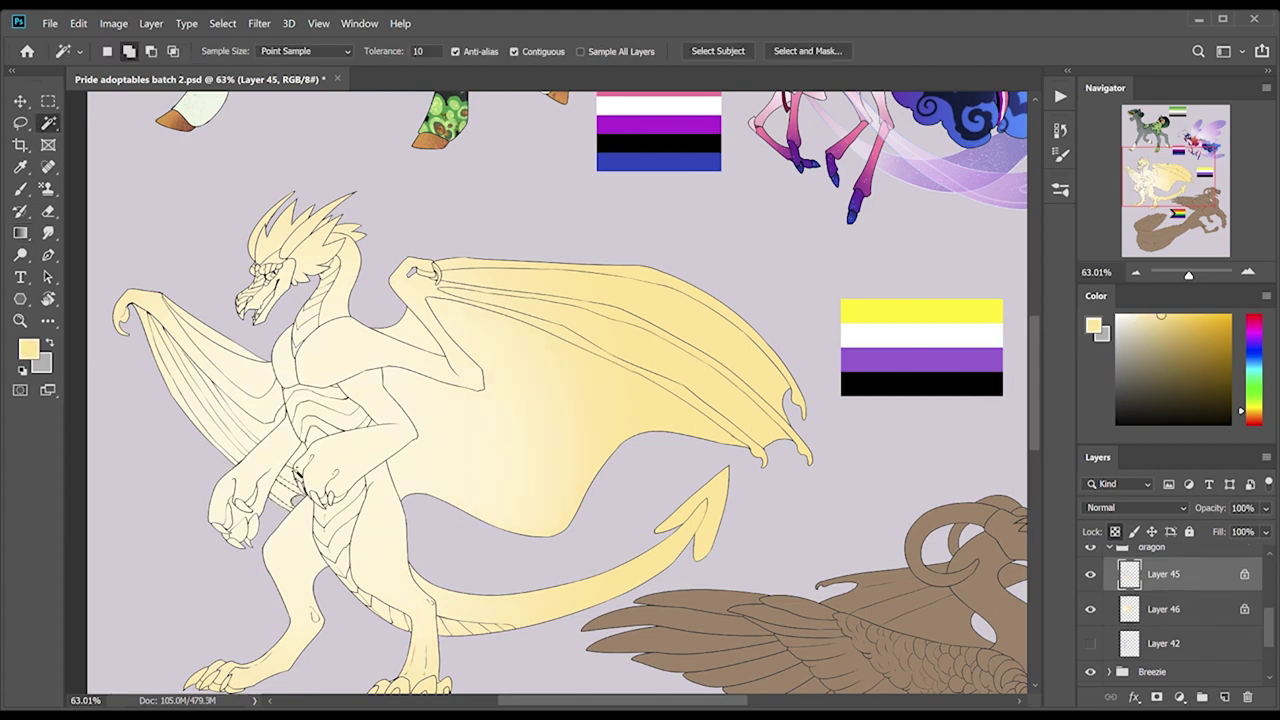
{"action": "key", "text": "g"}
{"action": "key", "text": "alt+bracketleft"}
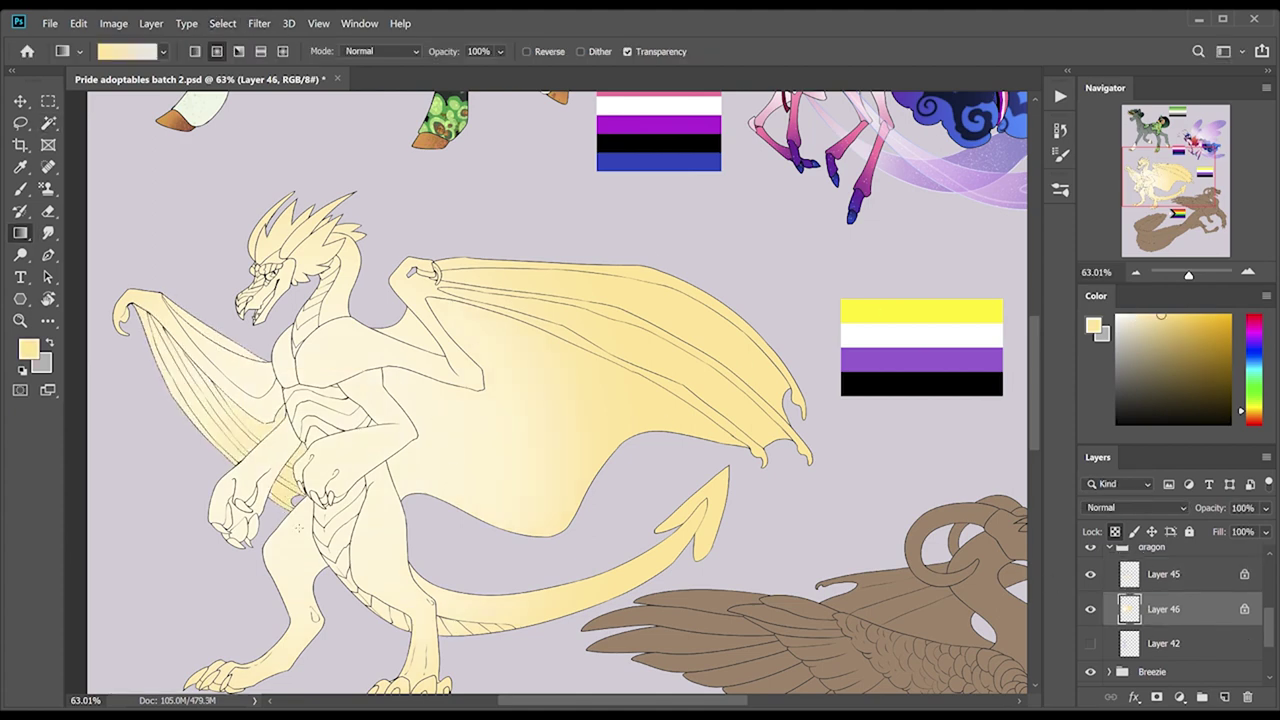
{"action": "key", "text": "w"}
{"action": "key", "text": "alt+bracketright"}
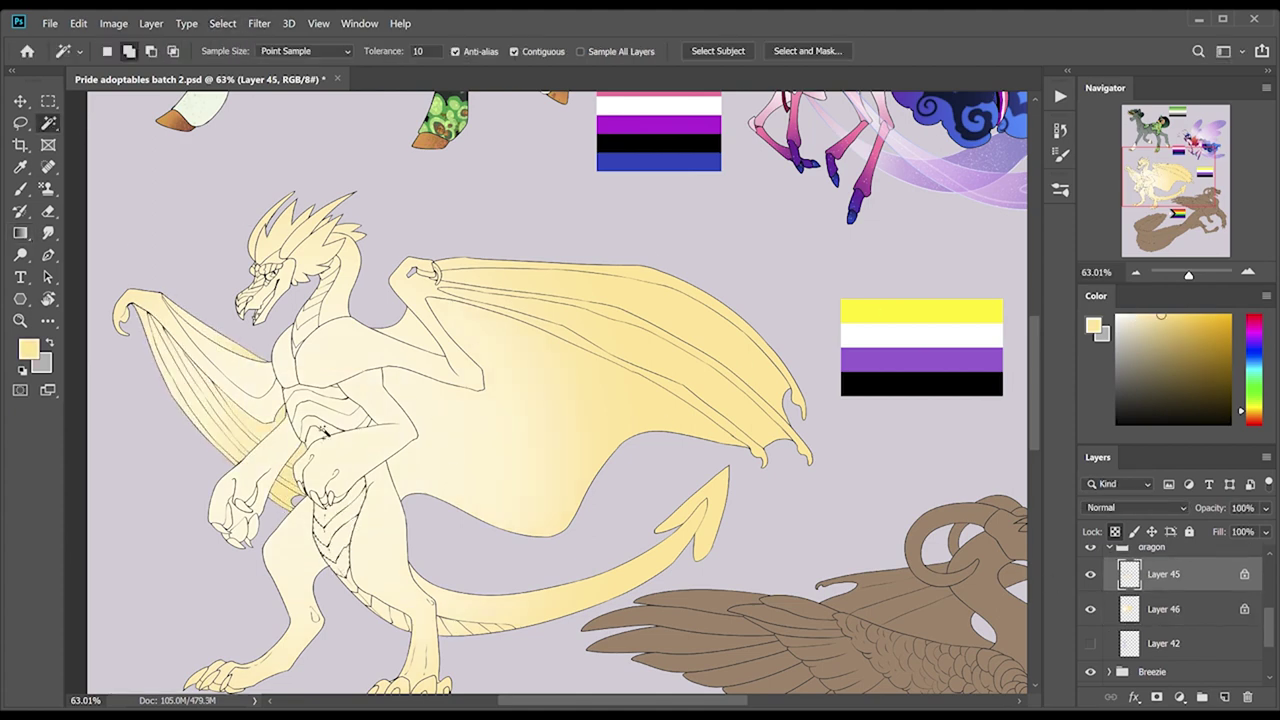
Check the dragon's legs up close, then add new Layer 50.
{"action": "left_click_drag", "start_coordinate": [320, 432], "coordinate": [420, 432]}
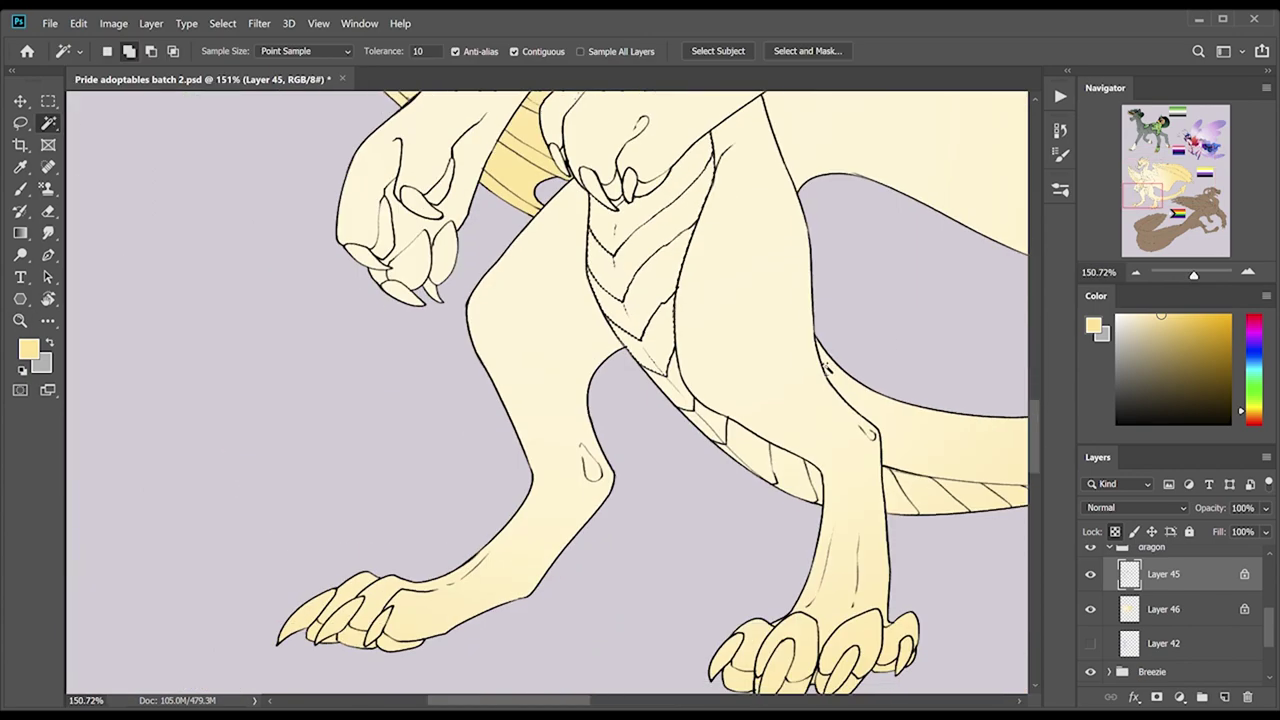
{"action": "scroll", "coordinate": [547, 390], "scroll_direction": "up", "scroll_amount": 3}
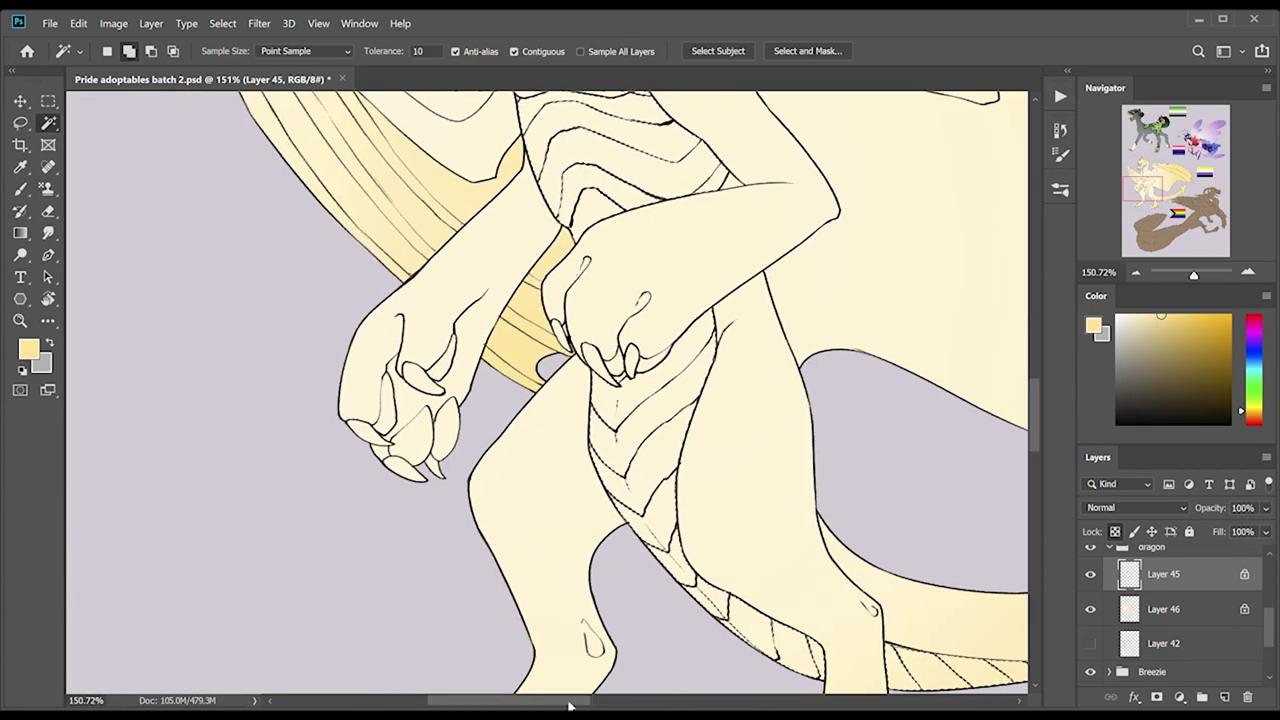
{"action": "left_click_drag", "start_coordinate": [568, 706], "coordinate": [577, 706]}
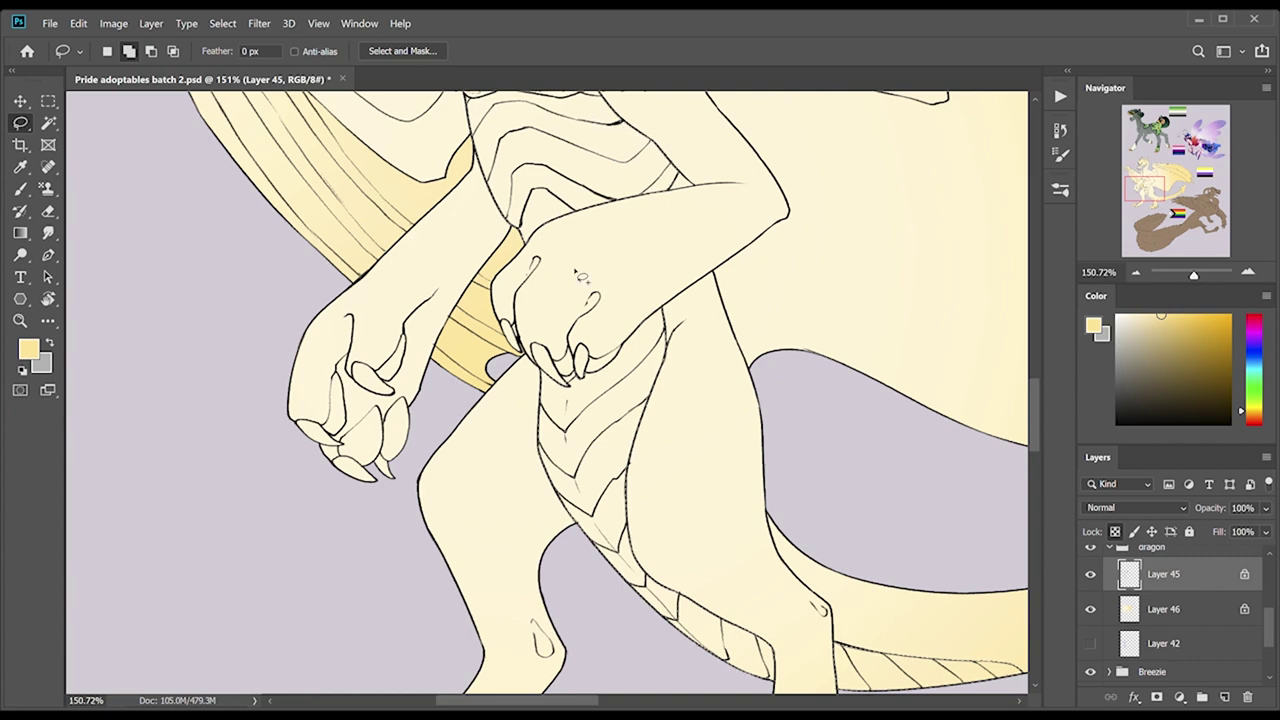
{"action": "scroll", "coordinate": [580, 277], "scroll_direction": "down", "scroll_amount": 2}
{"action": "key", "text": "ctrl+shift+alt+n"}
Fill the dragon's chest, belly and tail underside purple.
{"action": "key", "text": "z"}
{"action": "left_click_drag", "start_coordinate": [580, 277], "coordinate": [1020, 290]}
{"action": "key", "text": "g"}
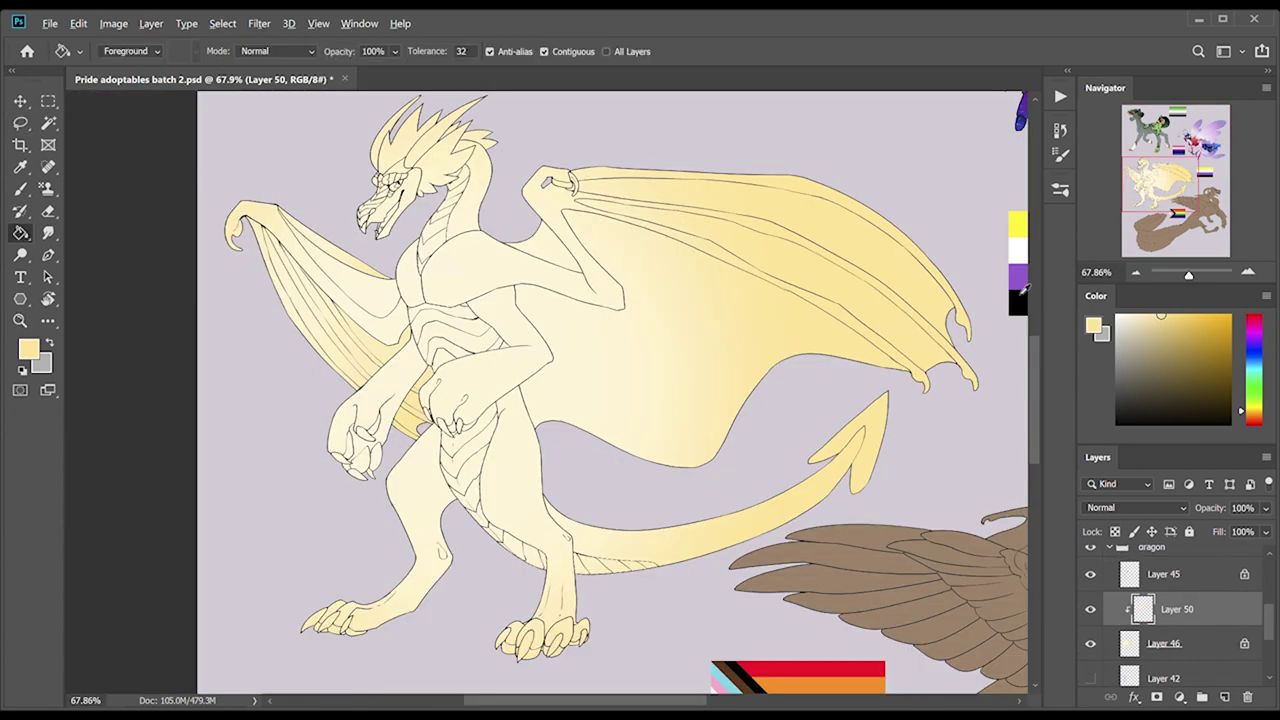
{"action": "left_click", "coordinate": [1020, 284], "text": "alt"}
{"action": "left_click", "coordinate": [455, 330]}
Select the large right wing membrane and fill it purple on a new clipped layer.
{"action": "key", "text": "shift+g"}
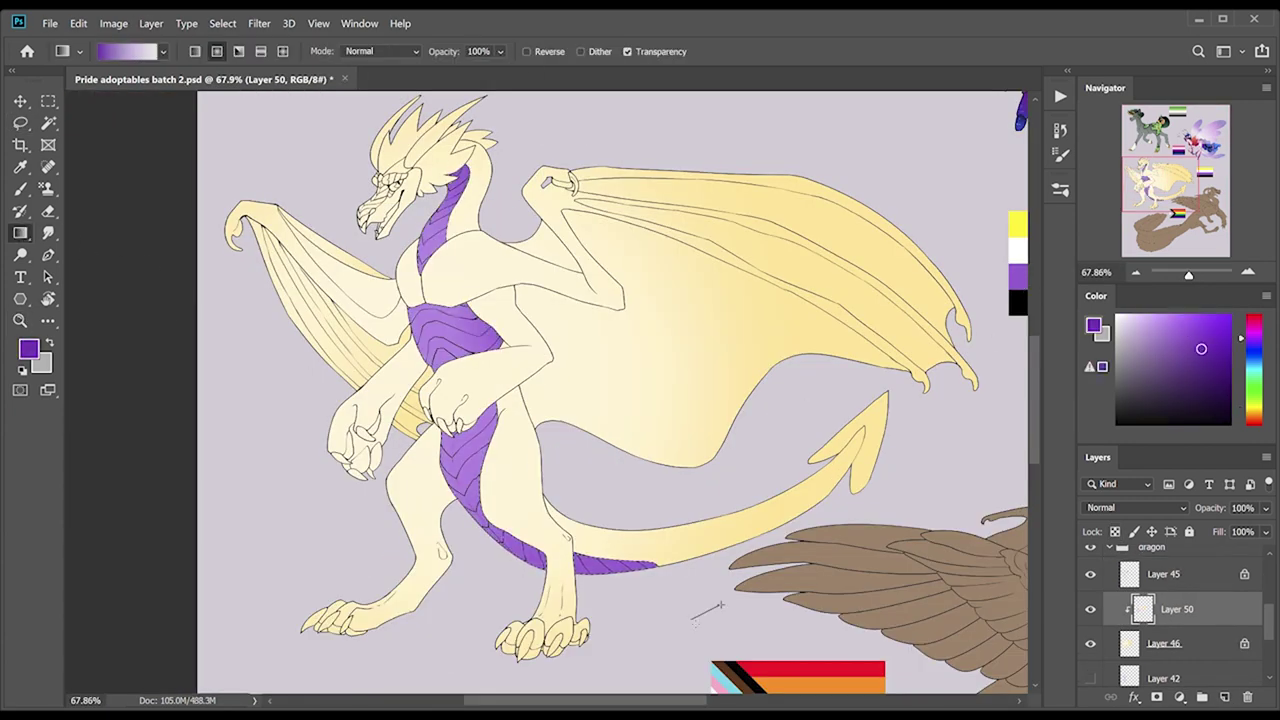
{"action": "key", "text": "w"}
{"action": "key", "text": "alt+bracketright"}
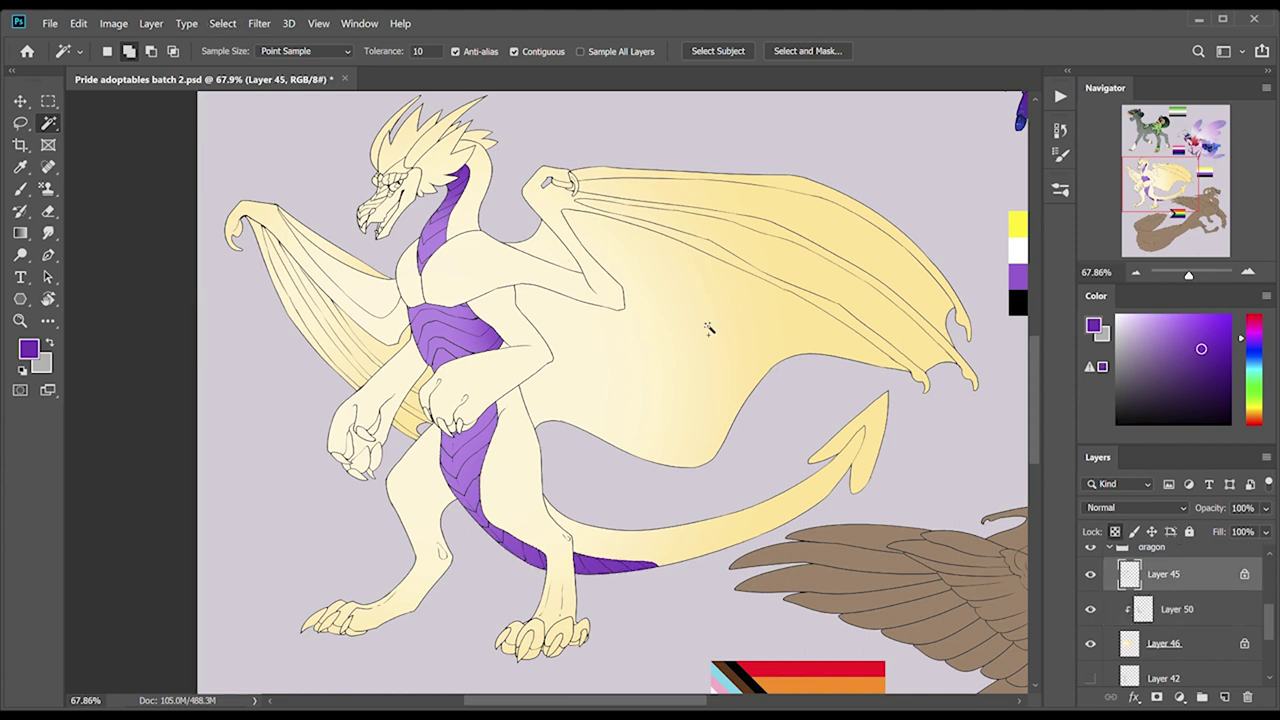
{"action": "left_click", "coordinate": [700, 326]}
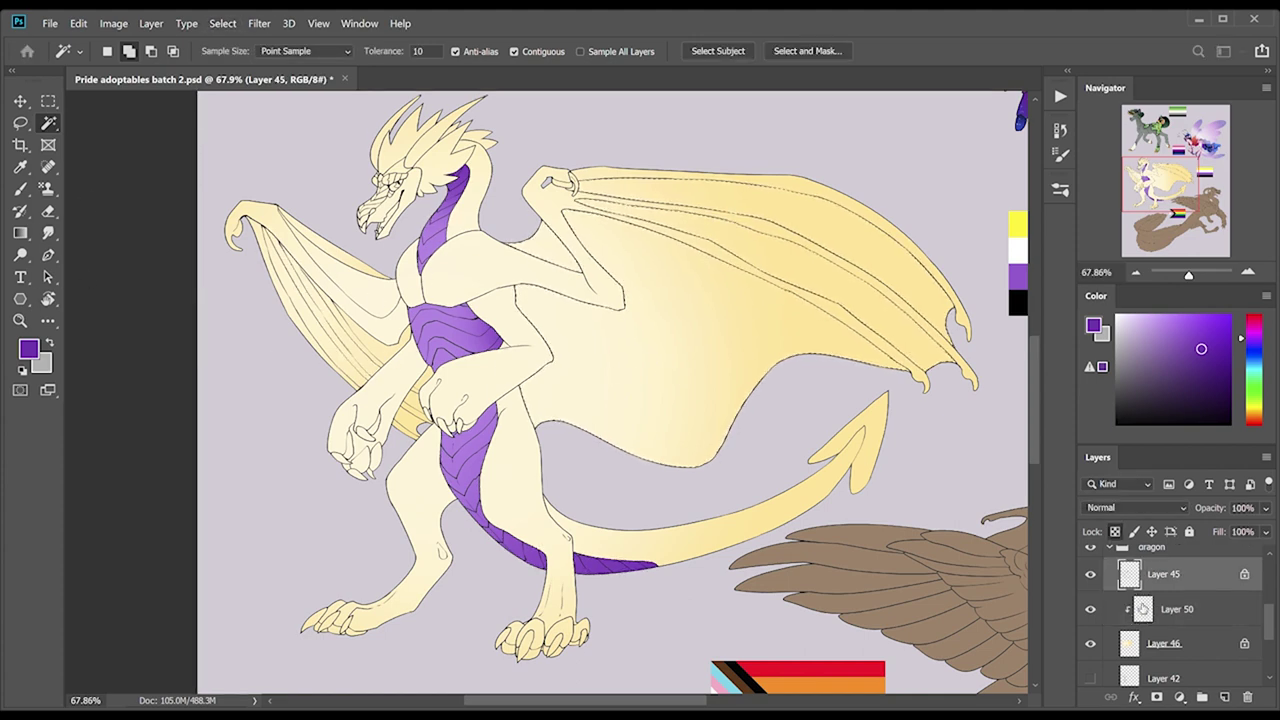
{"action": "key", "text": "alt+bracketleft"}
{"action": "key", "text": "alt+bracketleft"}
{"action": "key", "text": "ctrl+shift+alt+n"}
{"action": "key", "text": "g"}
{"action": "key", "text": "shift+g"}
{"action": "key", "text": "alt+BackSpace"}
{"action": "left_click", "coordinate": [1157, 577]}
Select the left wing membrane and fill it purple on the membrane layer.
{"action": "key", "text": "z"}
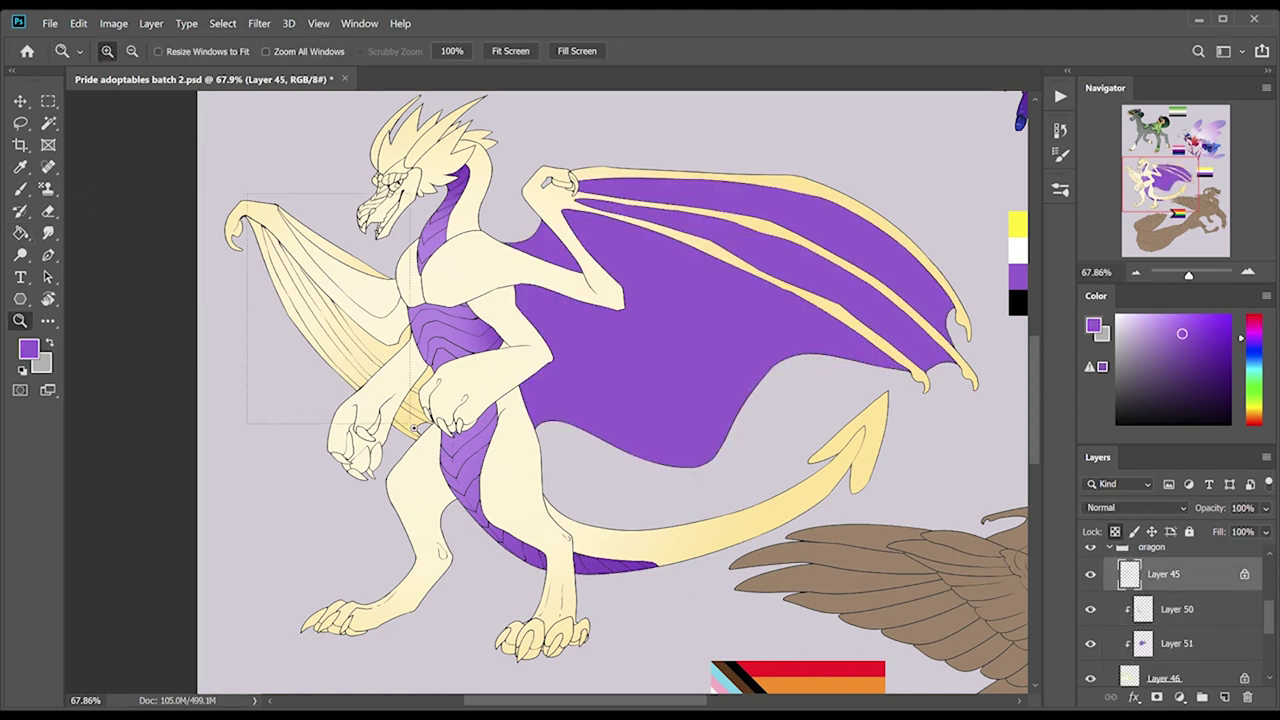
{"action": "left_click_drag", "start_coordinate": [210, 250], "coordinate": [300, 250]}
{"action": "key", "text": "b"}
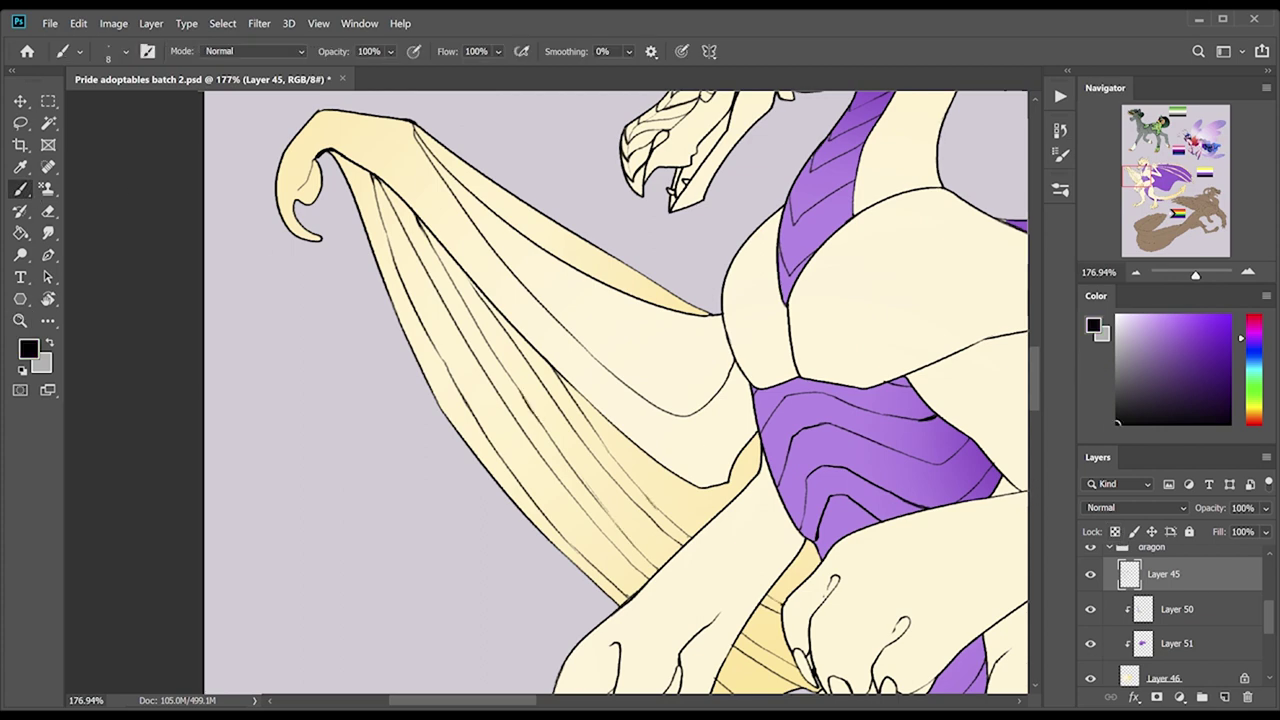
{"action": "key", "text": "w"}
{"action": "left_click", "coordinate": [509, 224]}
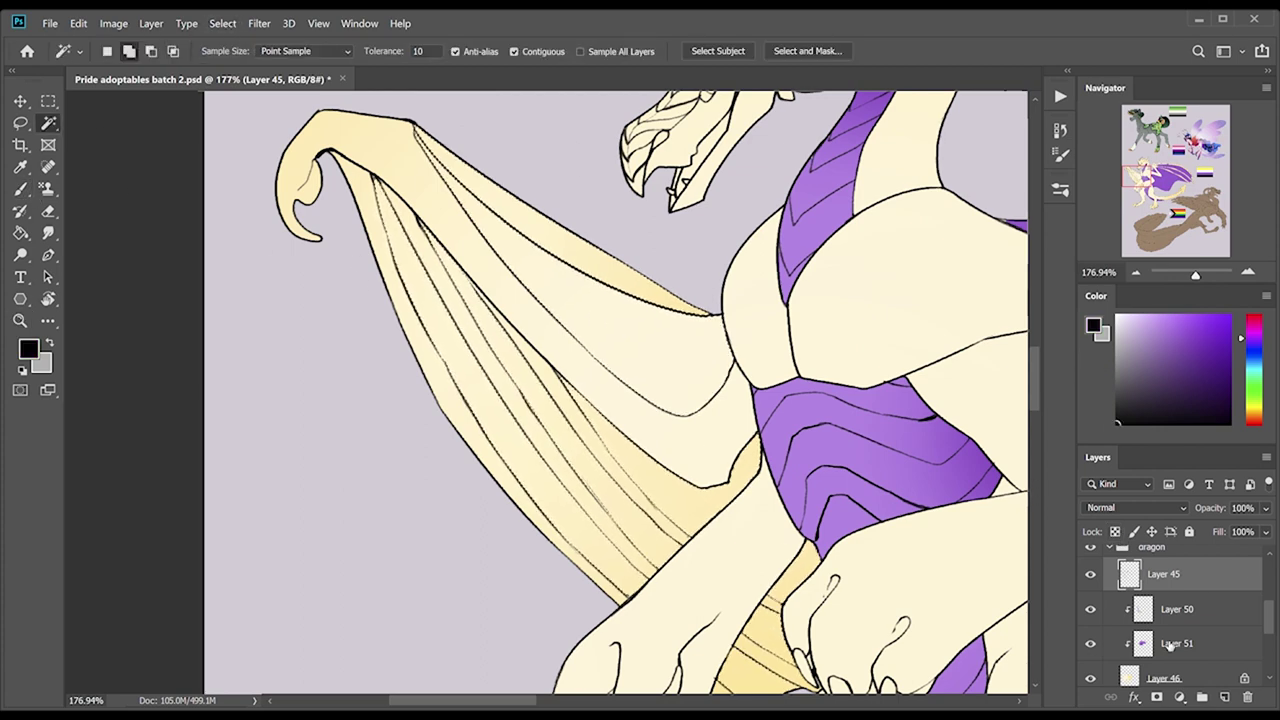
{"action": "left_click", "coordinate": [1170, 645]}
{"action": "key", "text": "ctrl+0"}
{"action": "key", "text": "z"}
Blend both wing membranes from purple to navy with gradients.
{"action": "left_click_drag", "start_coordinate": [385, 396], "coordinate": [450, 396]}
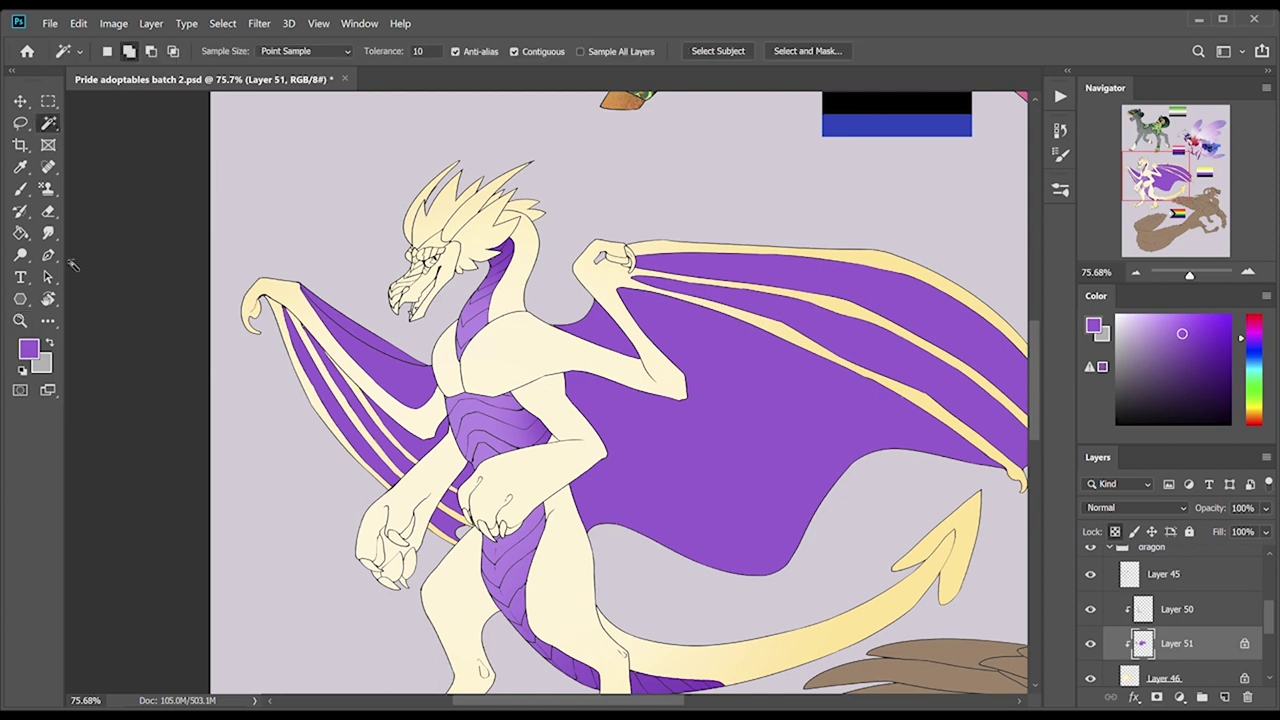
{"action": "key", "text": "g"}
{"action": "scroll", "coordinate": [500, 400], "scroll_direction": "right", "scroll_amount": 3}
{"action": "left_click_drag", "start_coordinate": [906, 456], "coordinate": [496, 384]}
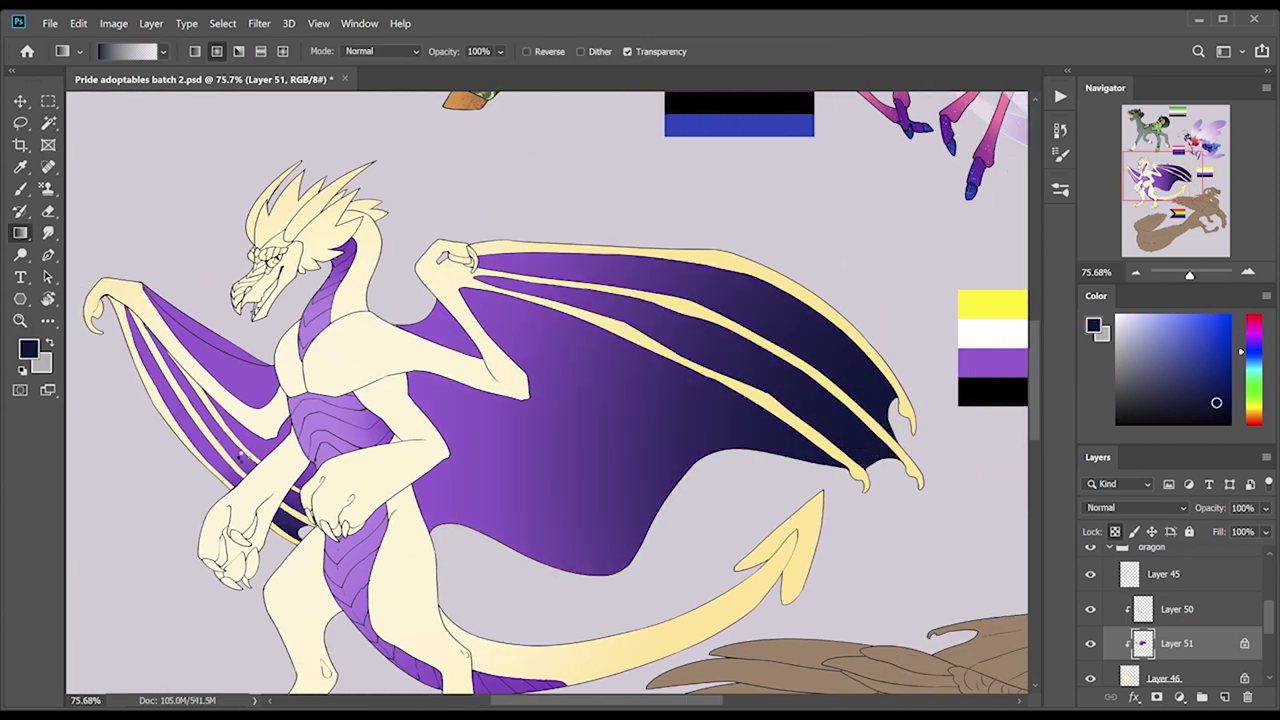
{"action": "left_click_drag", "start_coordinate": [122, 220], "coordinate": [180, 305]}
Fill the horns and tail tip purple on a new clipped layer.
{"action": "key", "text": "z"}
{"action": "key", "text": "ctrl+0"}
{"action": "left_click_drag", "start_coordinate": [450, 380], "coordinate": [520, 380]}
{"action": "key", "text": "w"}
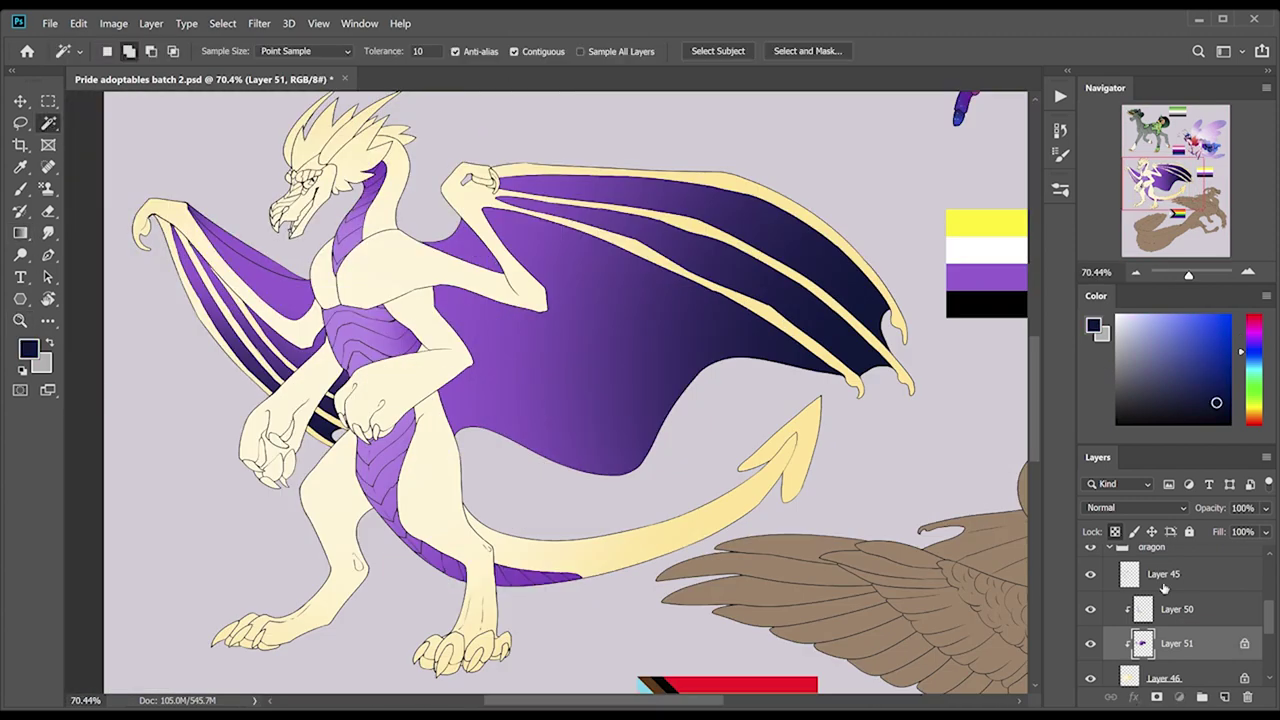
{"action": "left_click", "coordinate": [1163, 574]}
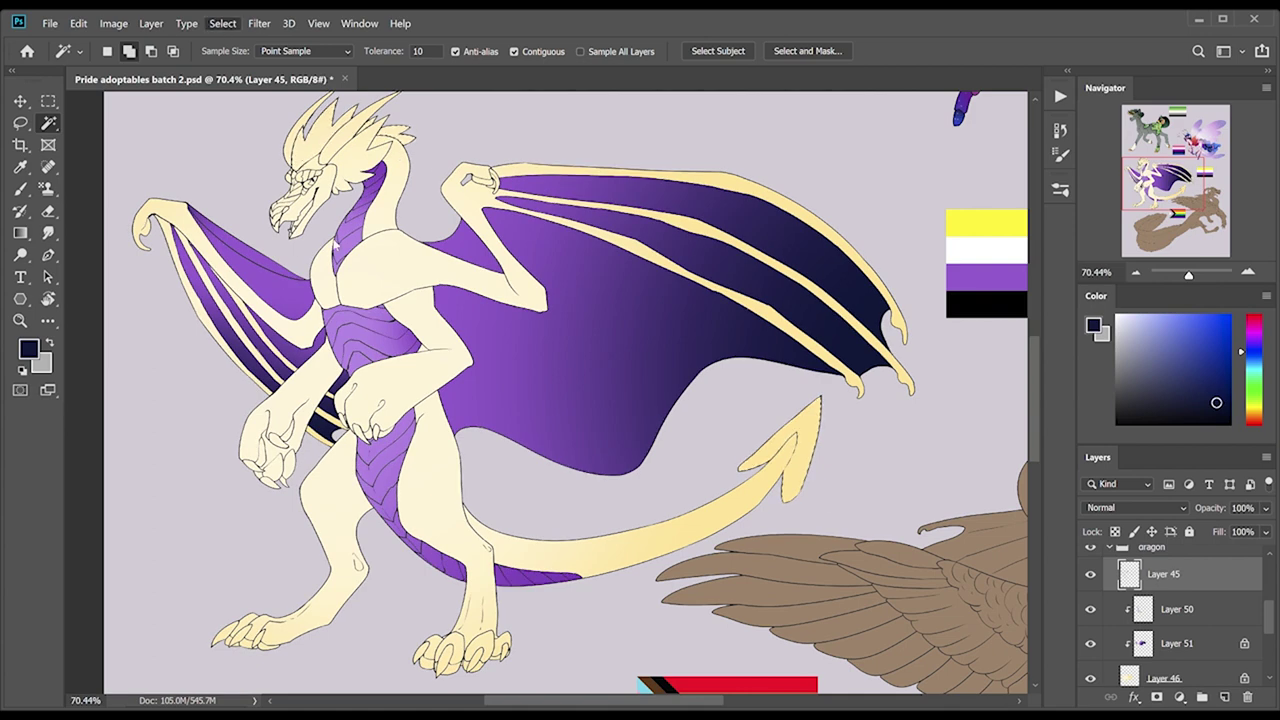
{"action": "key", "text": "shift+g"}
{"action": "key", "text": "ctrl+shift+alt+n"}
{"action": "left_click", "coordinate": [985, 277], "text": "alt"}
{"action": "left_click", "coordinate": [345, 125]}
{"action": "left_click", "coordinate": [790, 450]}
Fill the dragon's toe pads light purple on a new clipped layer.
{"action": "key", "text": "w"}
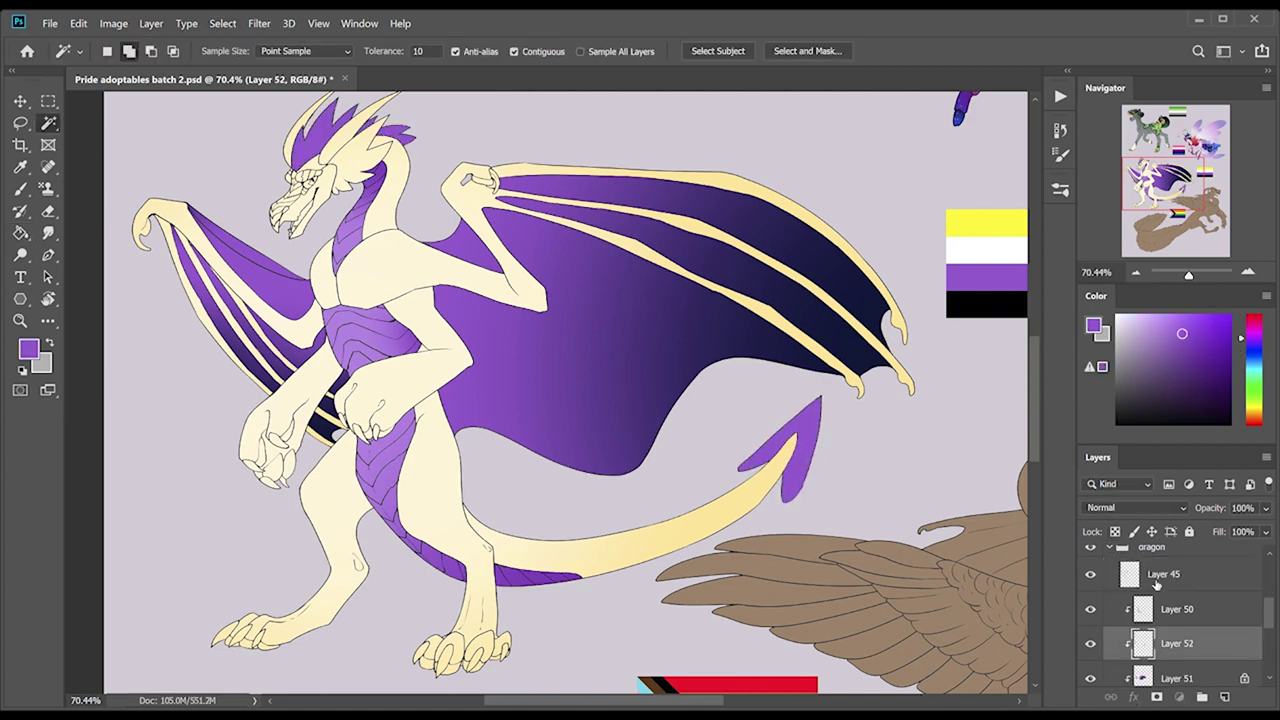
{"action": "key", "text": "ctrl+shift+alt+n"}
{"action": "key", "text": "g"}
{"action": "left_click", "coordinate": [157, 95]}
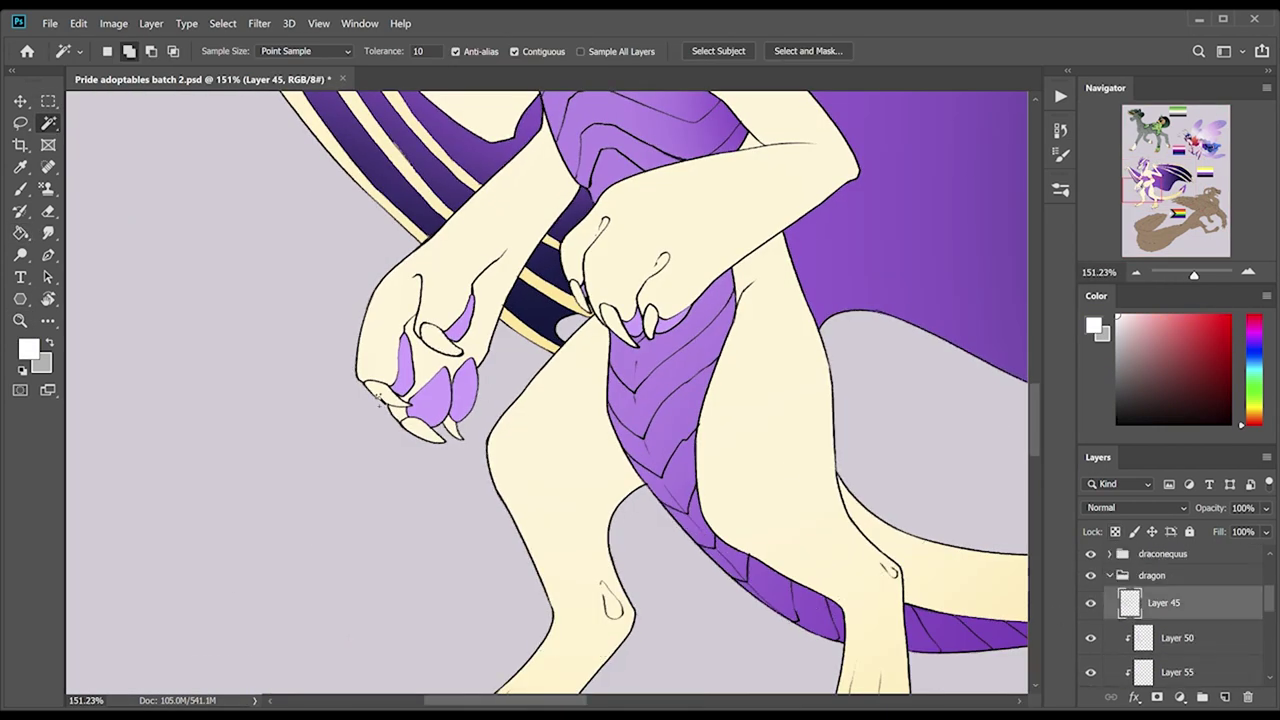
Scroll the layers and add another clipped layer for the markings.
{"action": "scroll", "coordinate": [733, 352], "scroll_direction": "down", "scroll_amount": 10}
{"action": "scroll", "coordinate": [856, 388], "scroll_direction": "up", "scroll_amount": 10}
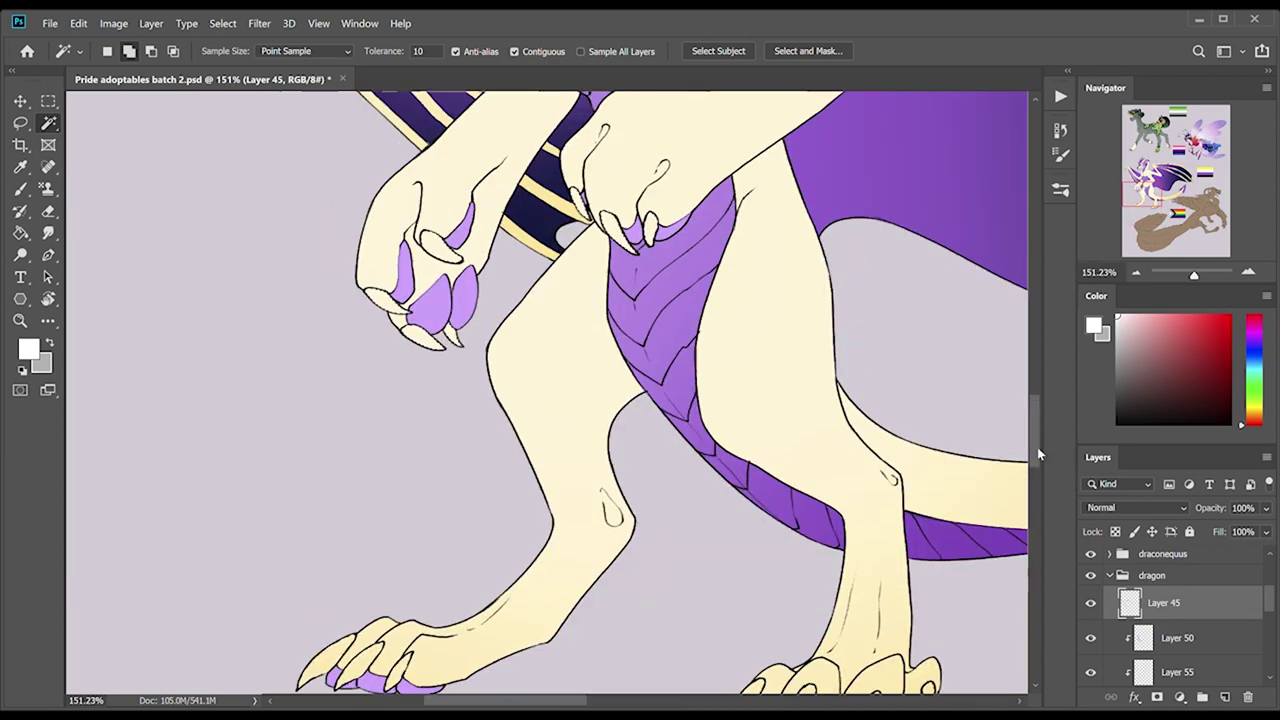
{"action": "scroll", "coordinate": [856, 388], "scroll_direction": "up", "scroll_amount": 10}
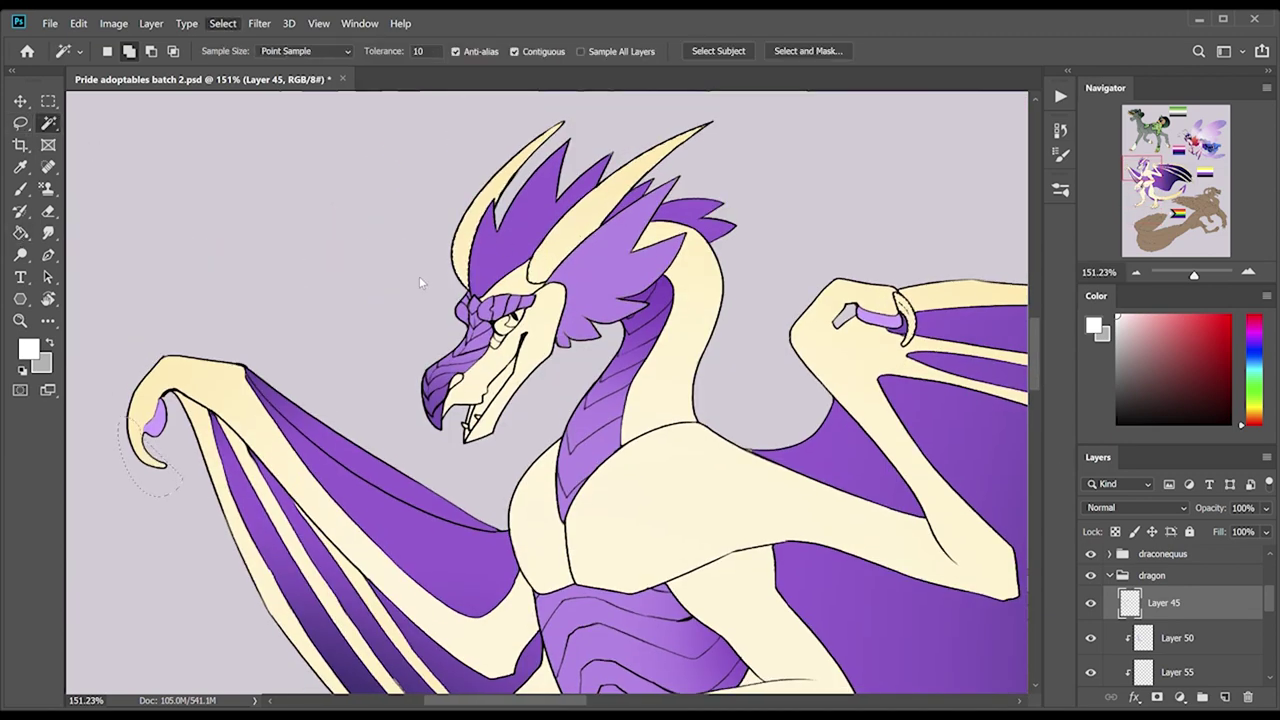
{"action": "key", "text": "g"}
{"action": "scroll", "coordinate": [450, 265], "scroll_direction": "down", "scroll_amount": 5}
{"action": "scroll", "coordinate": [450, 265], "scroll_direction": "up", "scroll_amount": 3}
{"action": "key", "text": "ctrl+shift+alt+n"}
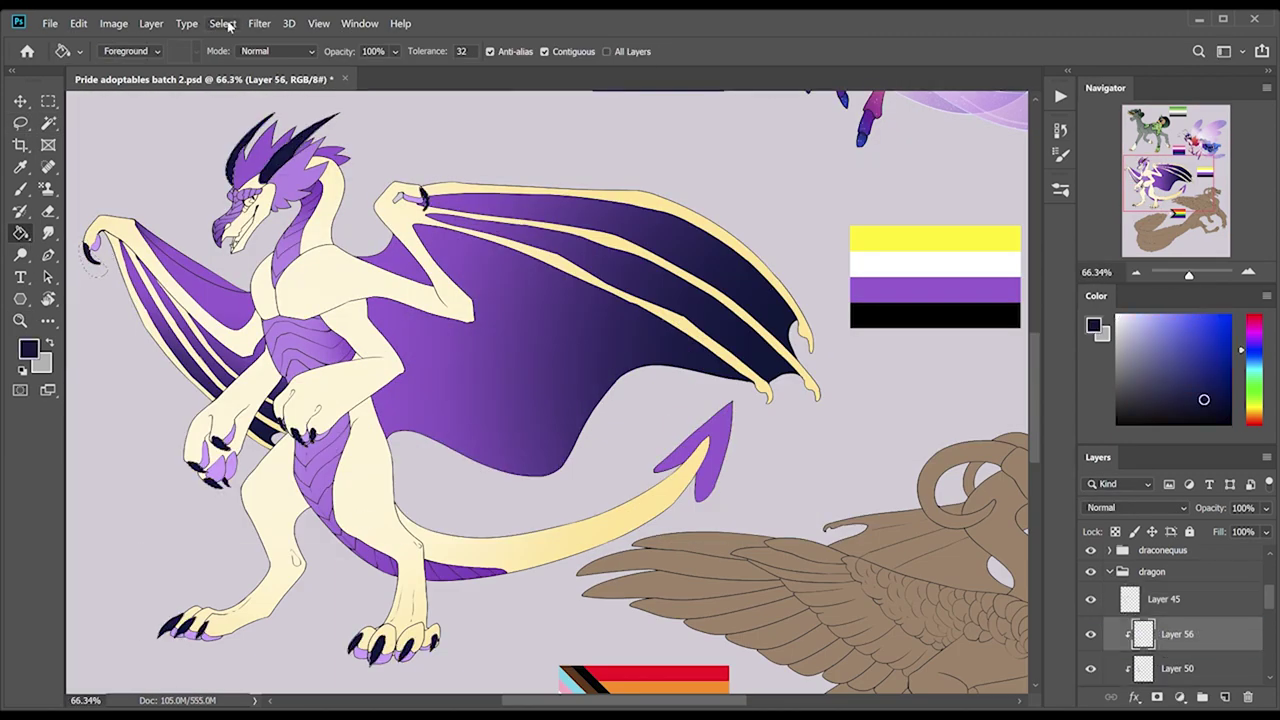
Paint gold spots on the dragon's forehead and at the crest base.
{"action": "key", "text": "b"}
{"action": "key", "text": "z"}
{"action": "left_click_drag", "start_coordinate": [270, 218], "coordinate": [350, 288]}
{"action": "key", "text": "b"}
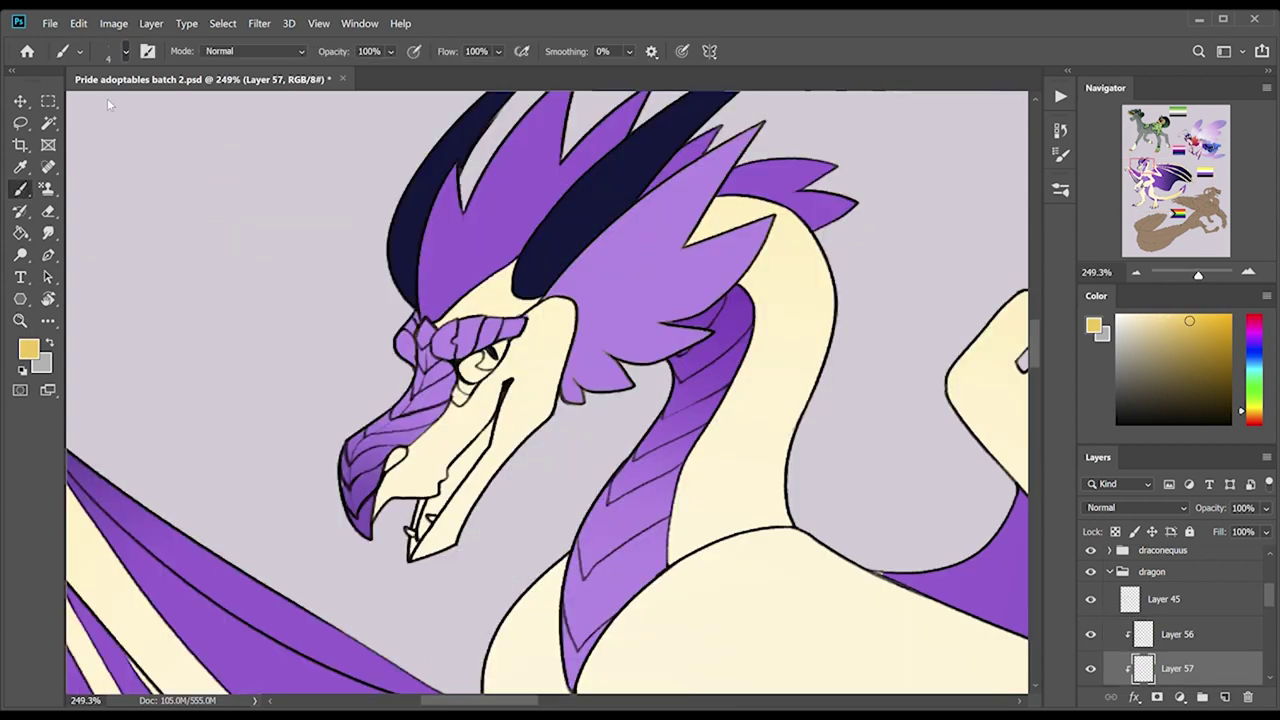
{"action": "left_click_drag", "start_coordinate": [470, 297], "coordinate": [495, 290]}
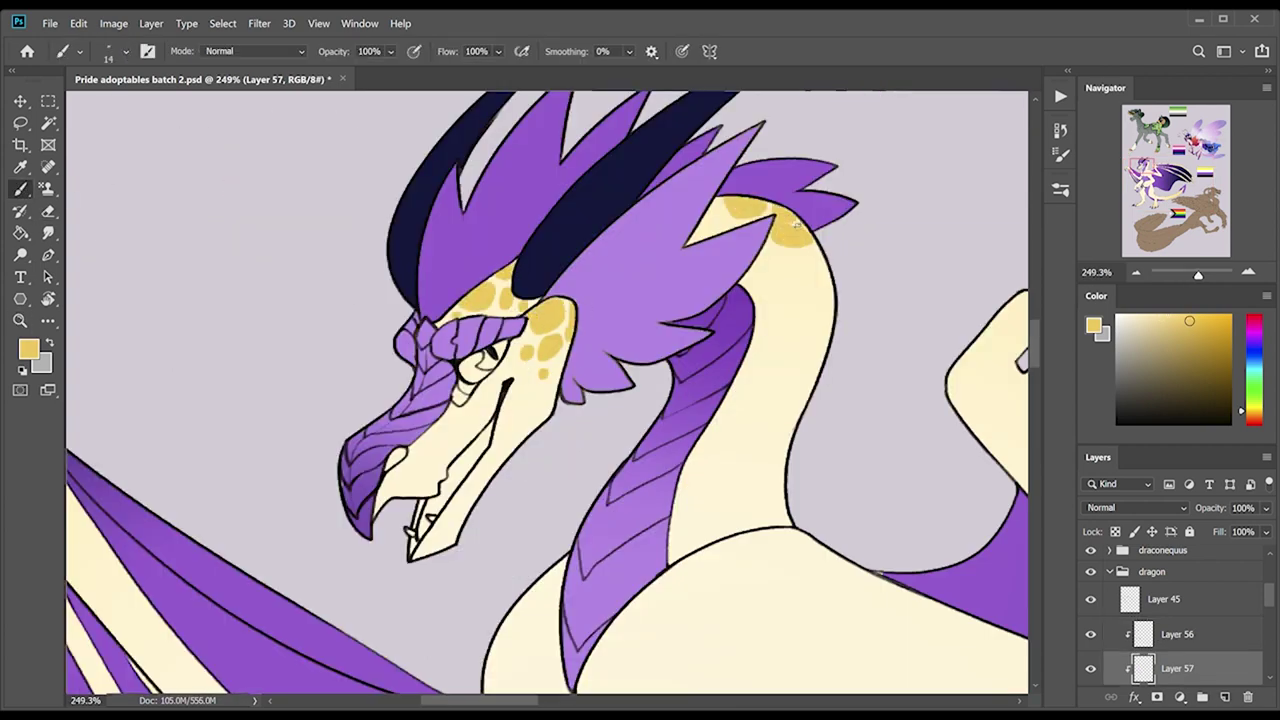
{"action": "left_click_drag", "start_coordinate": [797, 226], "coordinate": [714, 229]}
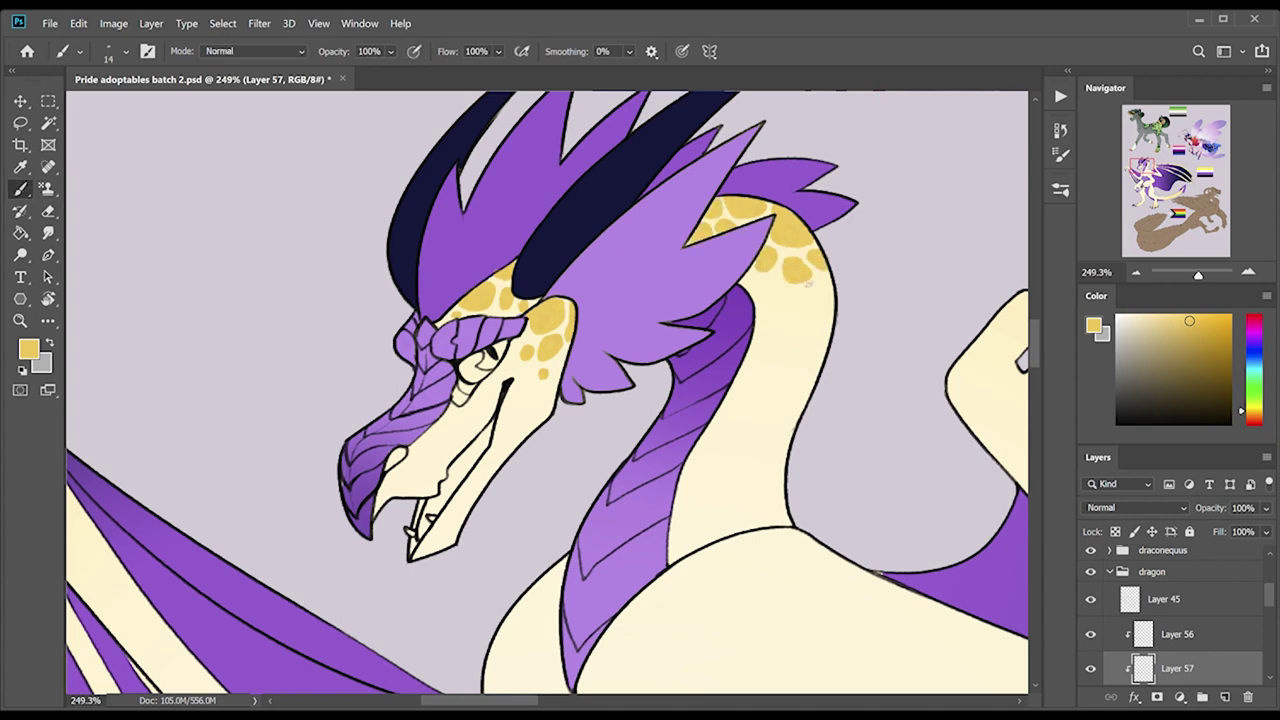
Paint gold loops on the chest and small gold ovals along the arm.
{"action": "scroll", "coordinate": [757, 481], "scroll_direction": "down", "scroll_amount": 5}
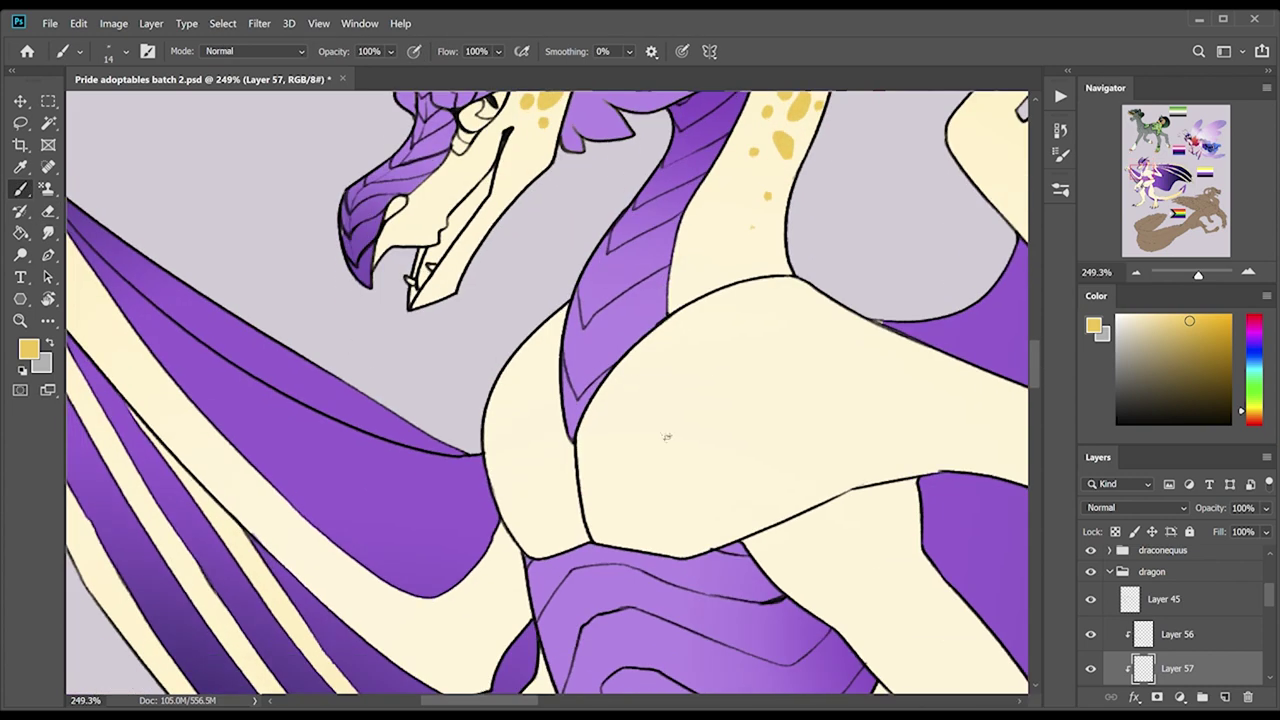
{"action": "left_click_drag", "start_coordinate": [660, 345], "coordinate": [755, 500]}
{"action": "mouse_move", "coordinate": [665, 320]}
{"action": "left_mouse_down"}
{"action": "mouse_move", "coordinate": [790, 483]}
{"action": "mouse_move", "coordinate": [765, 284]}
{"action": "mouse_move", "coordinate": [845, 305]}
{"action": "left_mouse_up"}
{"action": "left_click_drag", "start_coordinate": [545, 405], "coordinate": [525, 410]}
{"action": "left_click_drag", "start_coordinate": [487, 450], "coordinate": [553, 340]}
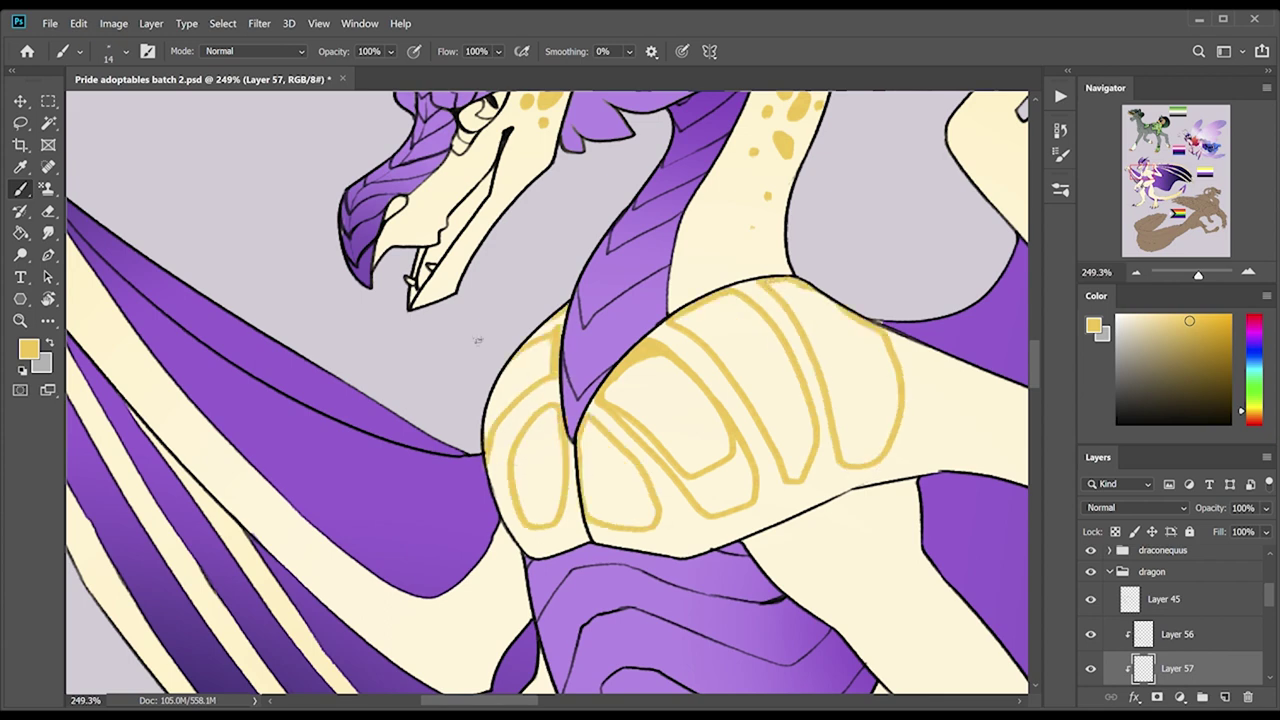
{"action": "scroll", "coordinate": [560, 400], "scroll_direction": "right", "scroll_amount": 5}
{"action": "left_click_drag", "start_coordinate": [735, 352], "coordinate": [720, 358]}
{"action": "left_click_drag", "start_coordinate": [800, 386], "coordinate": [790, 392]}
{"action": "left_click_drag", "start_coordinate": [858, 410], "coordinate": [848, 416]}
{"action": "left_click_drag", "start_coordinate": [898, 426], "coordinate": [900, 432]}
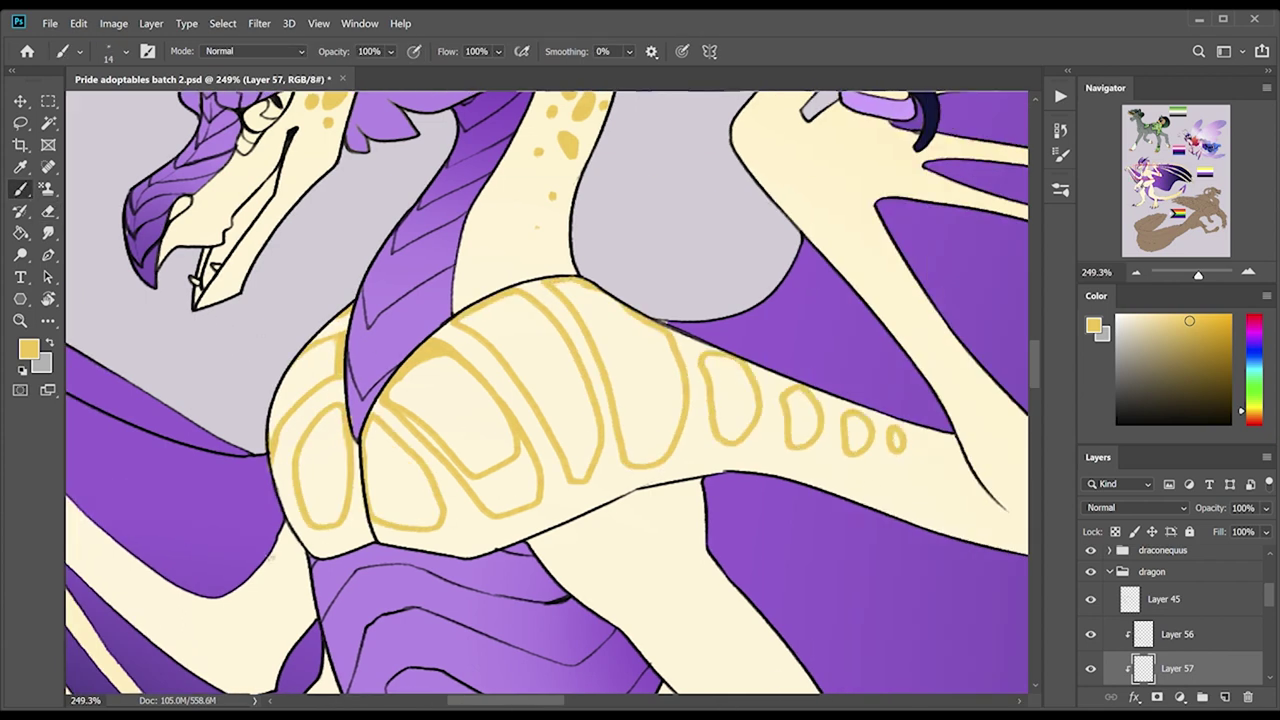
Zoom out and pan around the sheet to review the dragon's markings.
{"action": "key", "text": "z"}
{"action": "left_click_drag", "start_coordinate": [635, 496], "coordinate": [560, 496]}
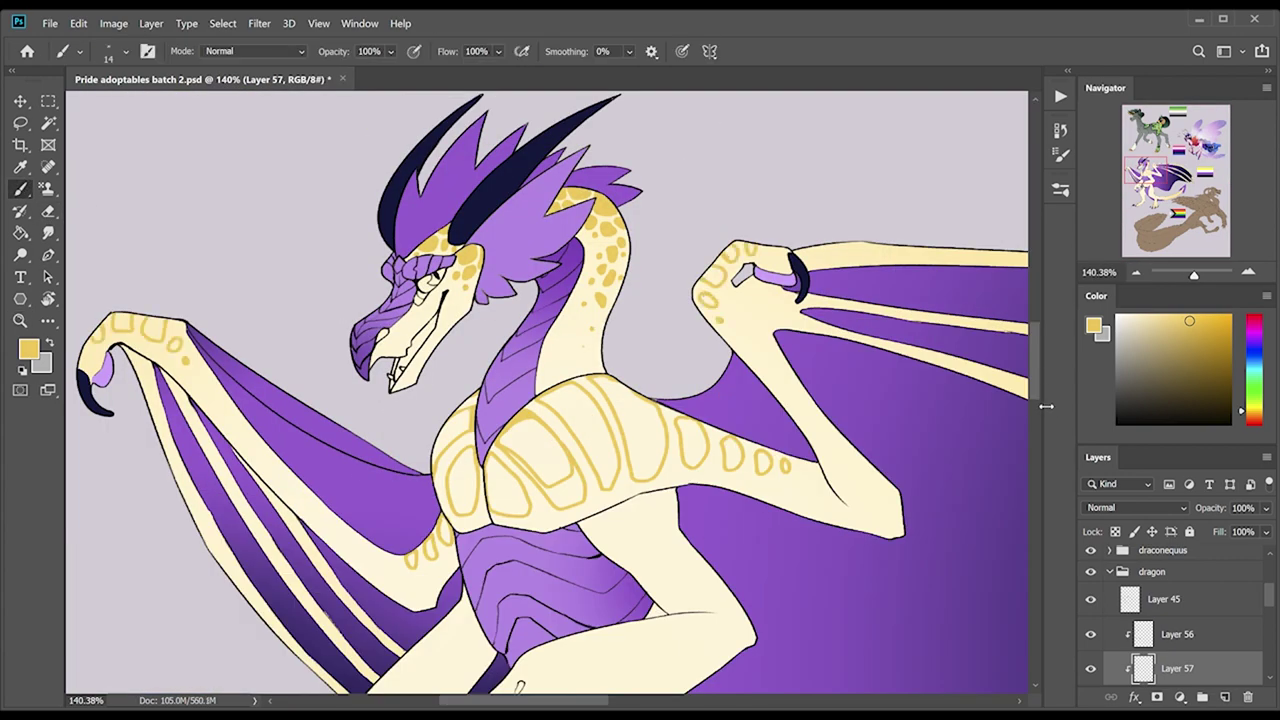
{"action": "scroll", "coordinate": [545, 400], "scroll_direction": "down", "scroll_amount": 5}
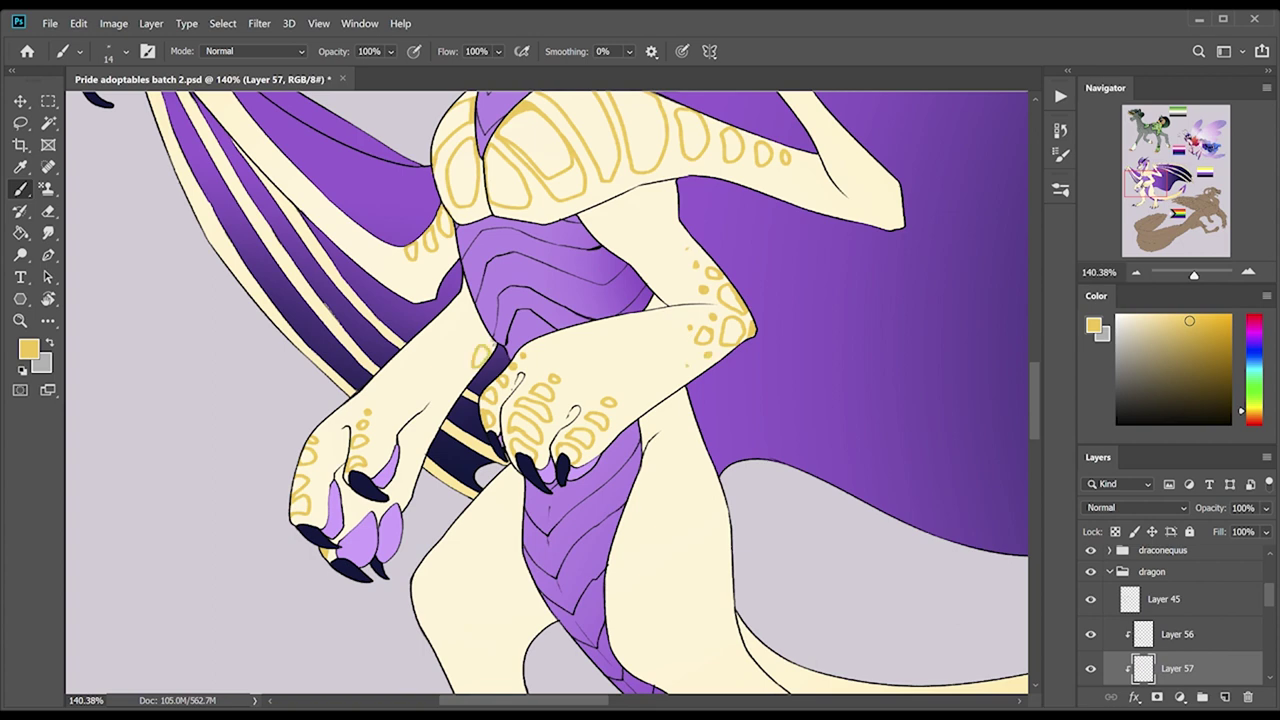
{"action": "scroll", "coordinate": [545, 400], "scroll_direction": "down", "scroll_amount": 5}
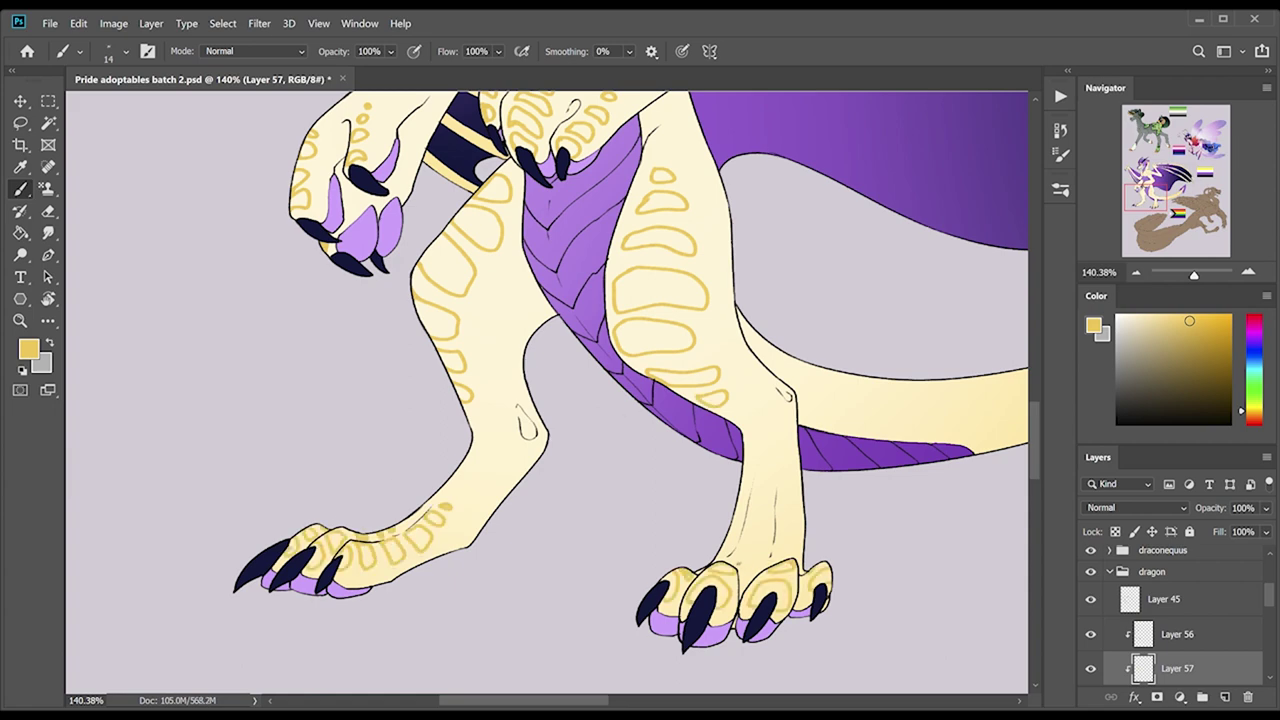
{"action": "scroll", "coordinate": [547, 390], "scroll_direction": "right", "scroll_amount": 5}
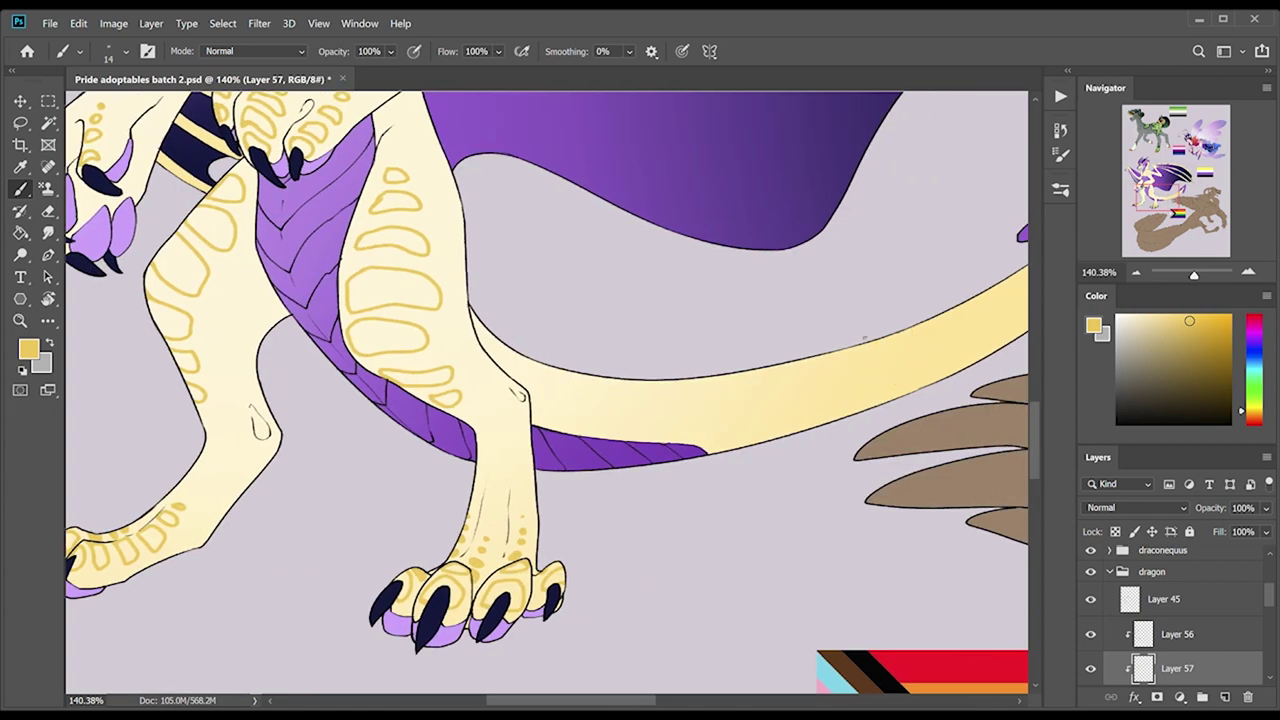
{"action": "scroll", "coordinate": [793, 384], "scroll_direction": "up", "scroll_amount": 3}
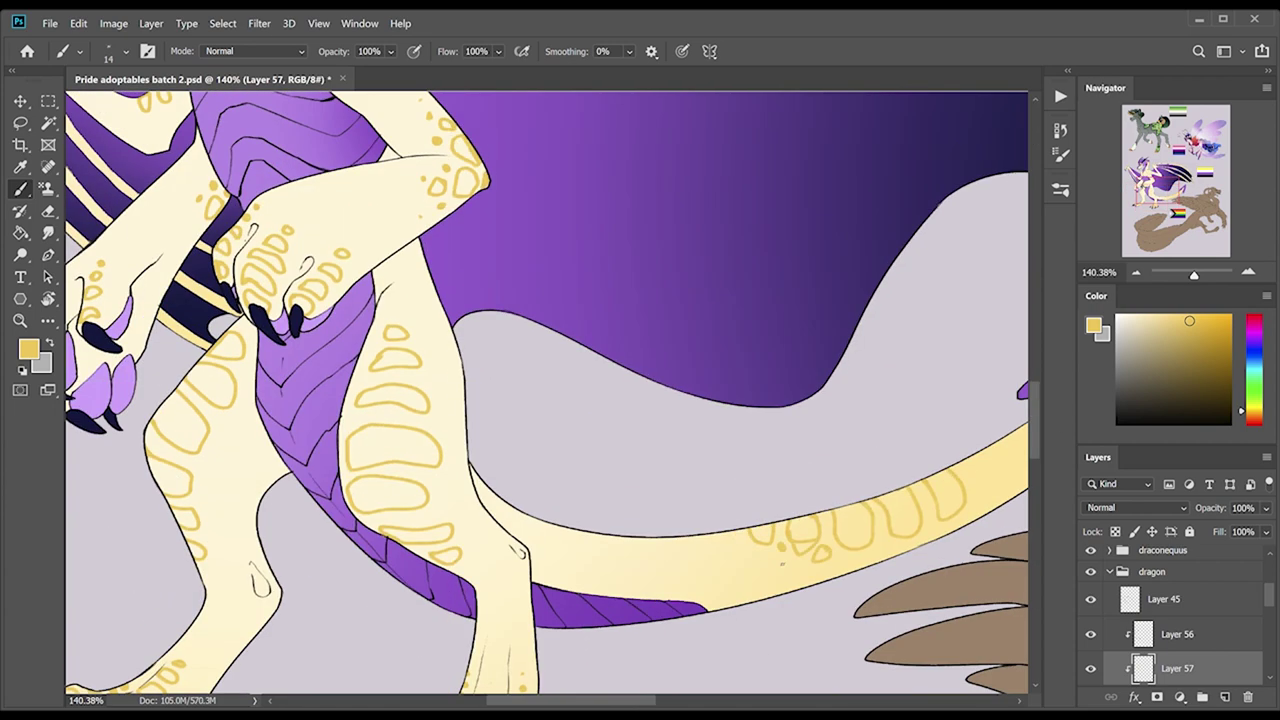
{"action": "scroll", "coordinate": [547, 390], "scroll_direction": "right", "scroll_amount": 2}
{"action": "scroll", "coordinate": [958, 423], "scroll_direction": "right", "scroll_amount": 2}
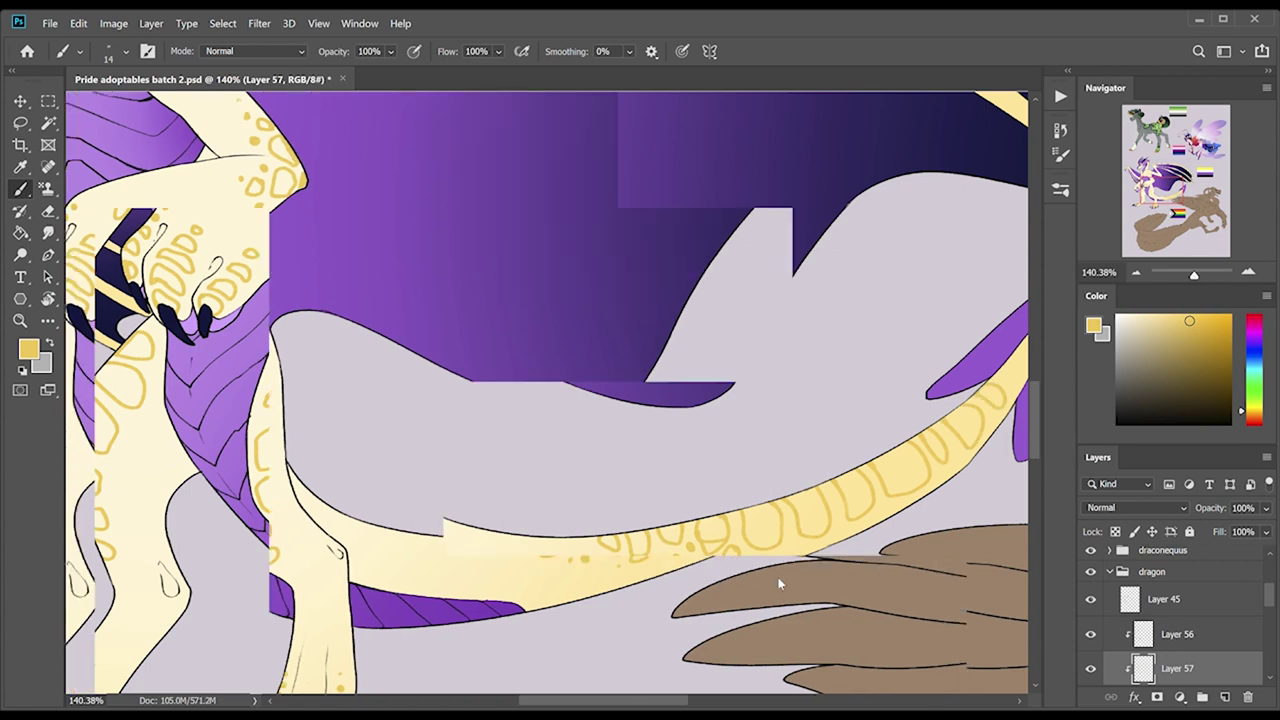
{"action": "key", "text": "ctrl+0"}
Select the scale markings and fill them with gold gradients, including the neck scales.
{"action": "key", "text": "w"}
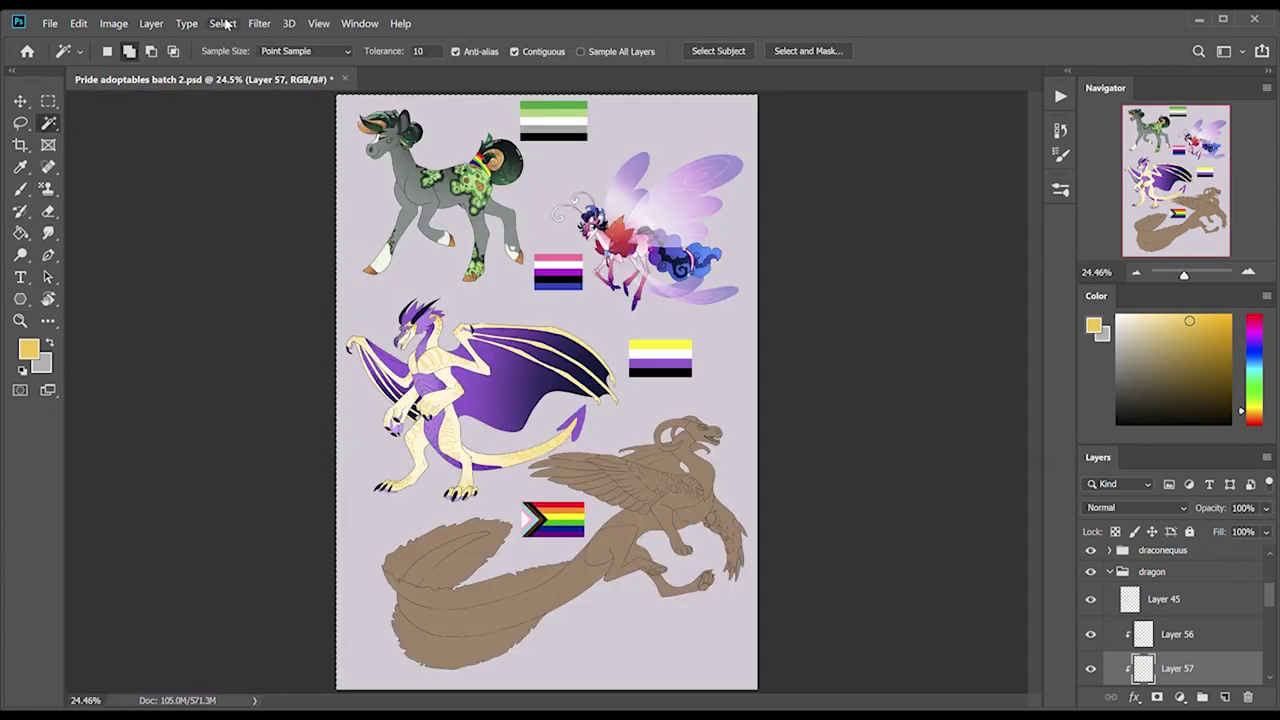
{"action": "key", "text": "ctrl+plus"}
{"action": "key", "text": "ctrl+plus"}
{"action": "key", "text": "ctrl+plus"}
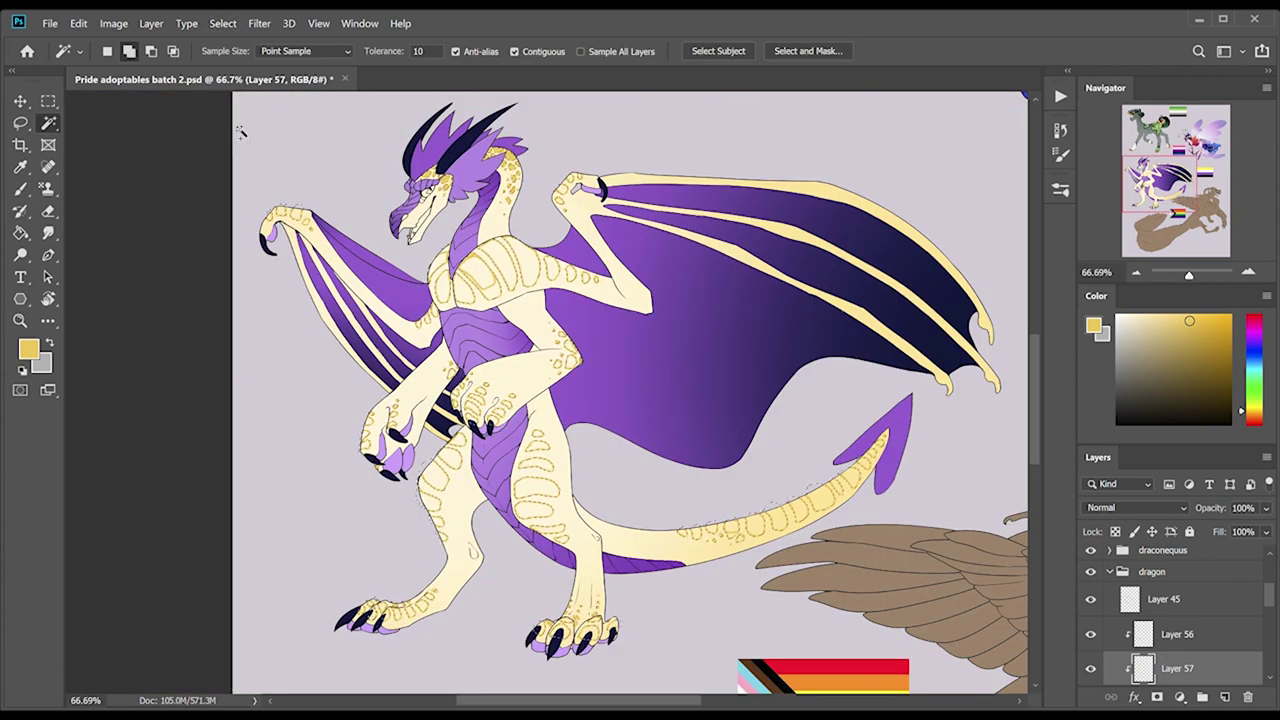
{"action": "key", "text": "g"}
{"action": "key", "text": "ctrl+h"}
{"action": "left_click_drag", "start_coordinate": [985, 210], "coordinate": [470, 410]}
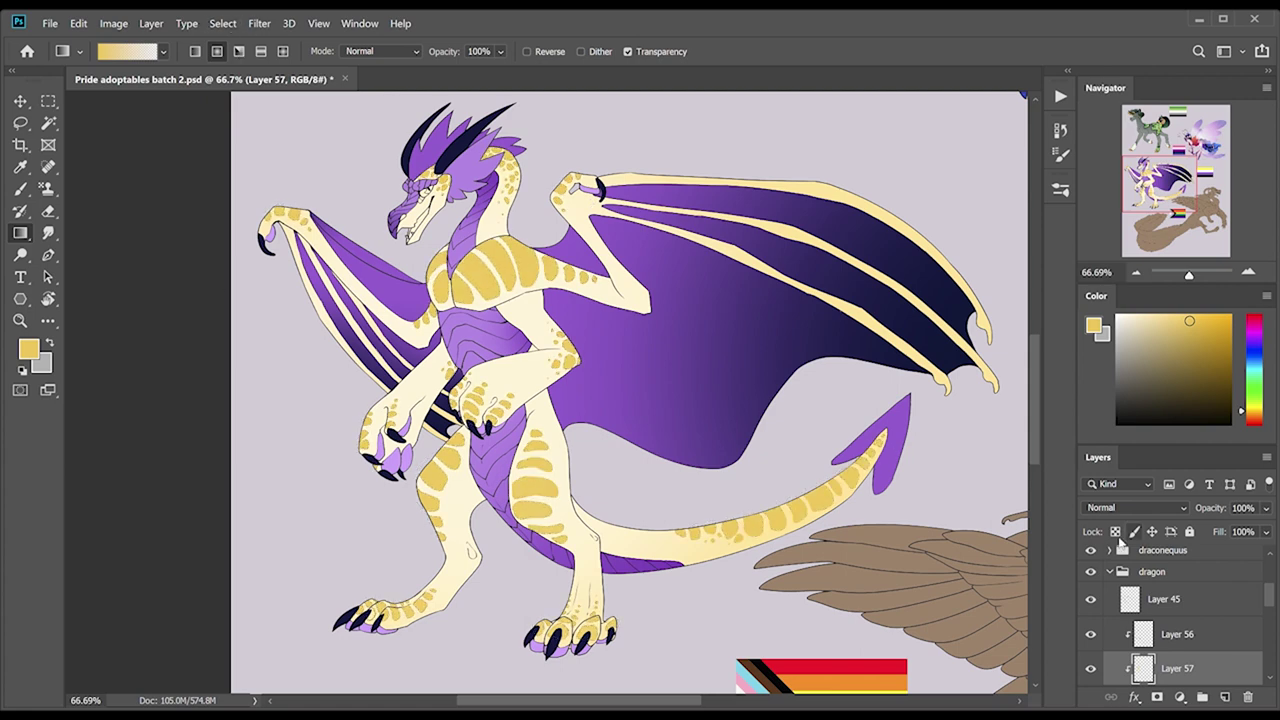
{"action": "scroll", "coordinate": [608, 393], "scroll_direction": "right", "scroll_amount": 2}
{"action": "left_click_drag", "start_coordinate": [498, 150], "coordinate": [480, 180]}
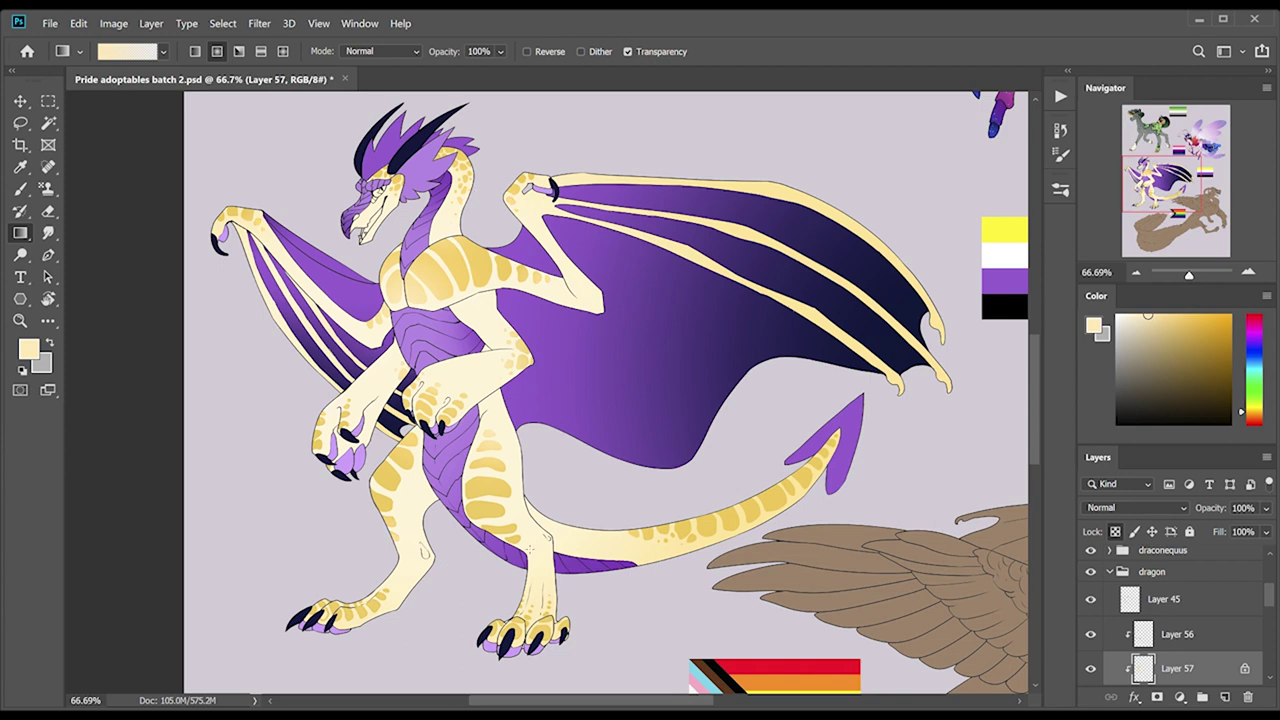
Zoom to the dragon's head and pick orange and pale cream for the eye.
{"action": "key", "text": "z"}
{"action": "left_click_drag", "start_coordinate": [313, 154], "coordinate": [420, 154]}
{"action": "key", "text": "b"}
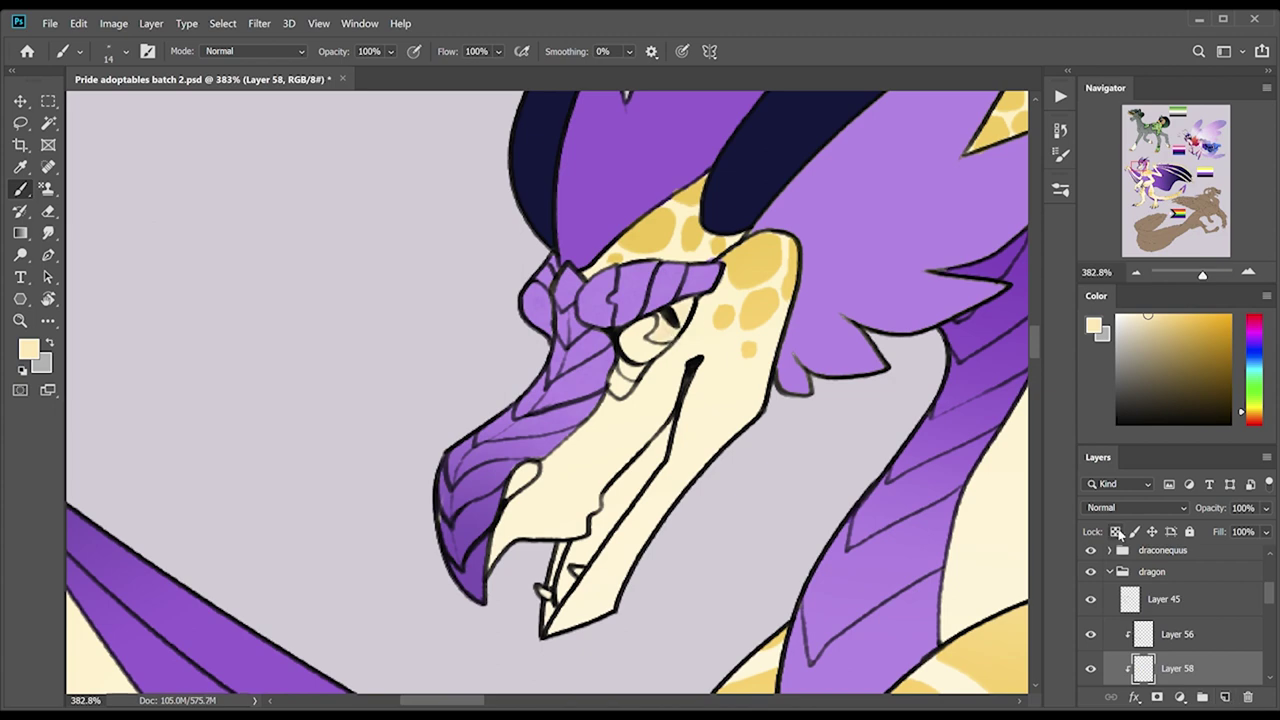
{"action": "left_click", "coordinate": [1212, 316]}
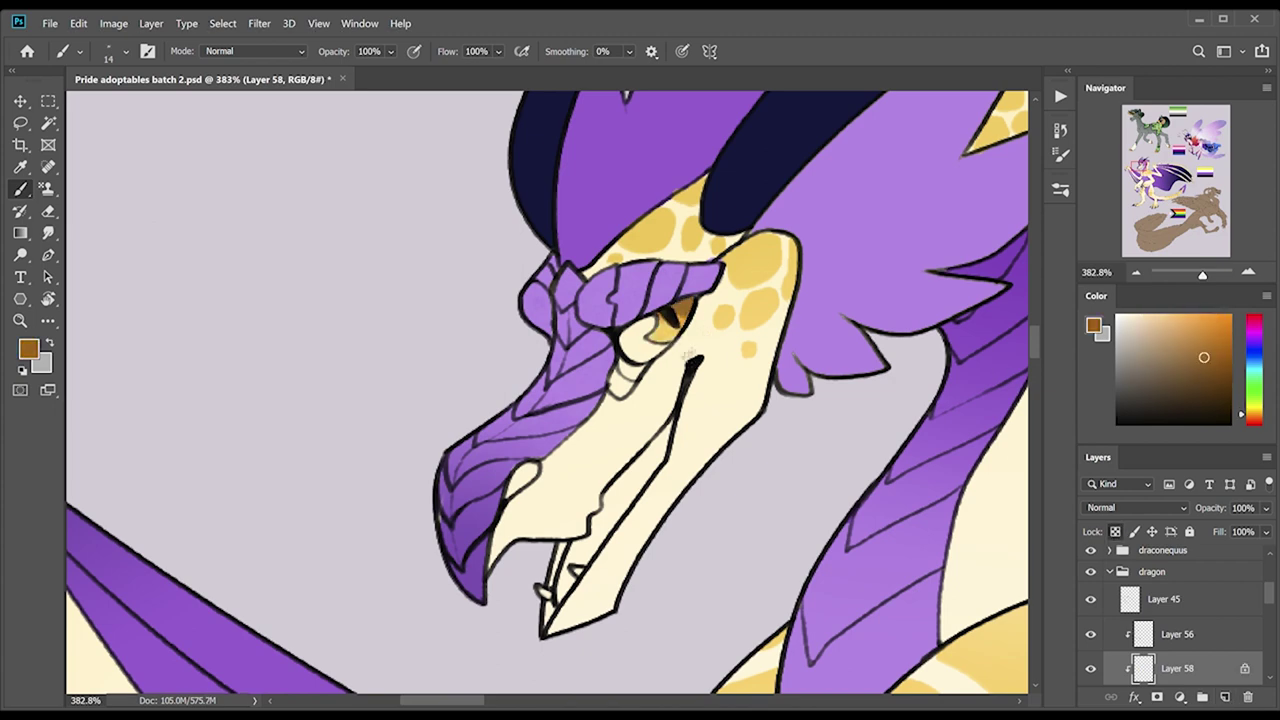
{"action": "left_click", "coordinate": [1166, 313]}
On new clipped layers, fill the nostril and the inside of the mouth brown.
{"action": "key", "text": "ctrl+shift+alt+n"}
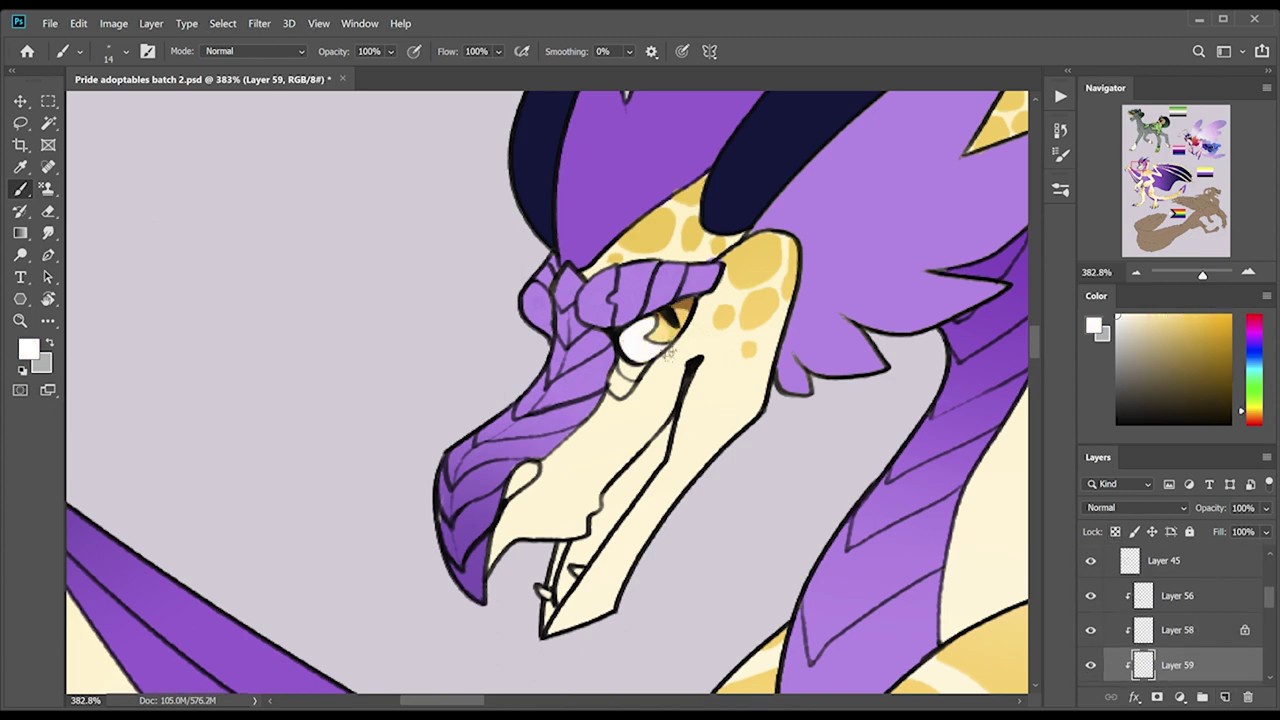
{"action": "left_click", "coordinate": [624, 379], "text": "alt"}
{"action": "key", "text": "ctrl+shift+alt+n"}
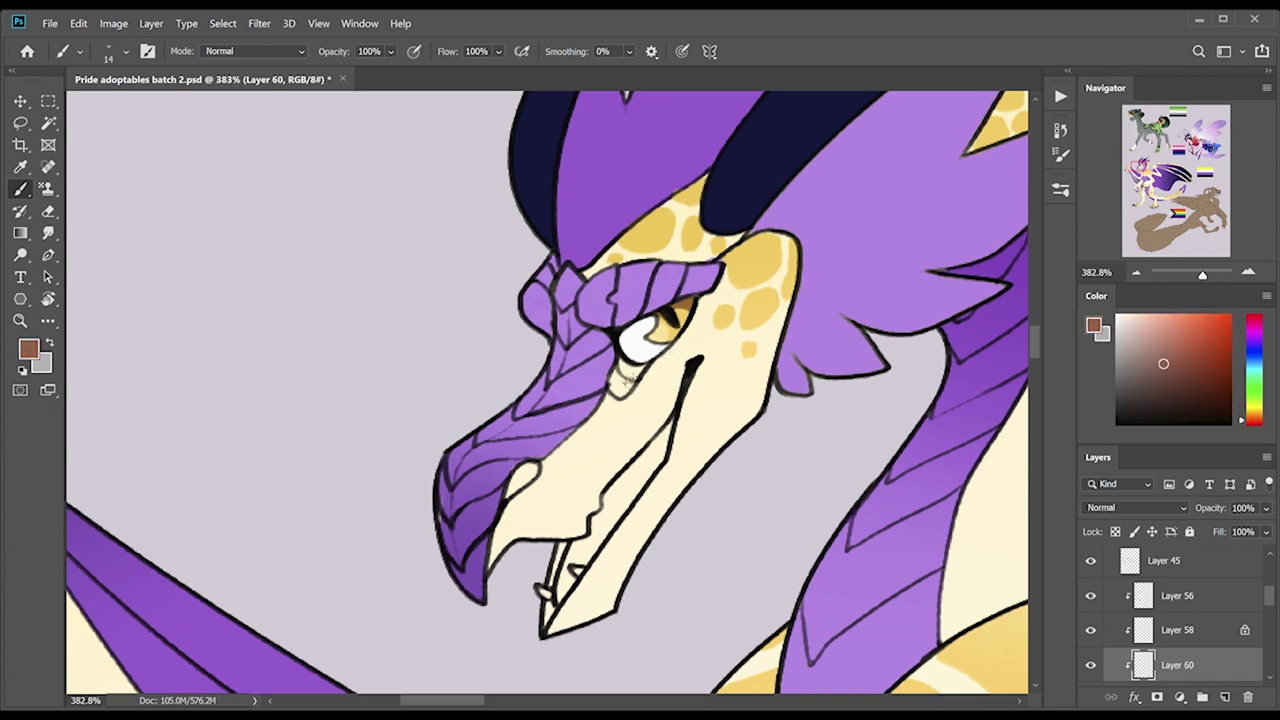
{"action": "left_click", "coordinate": [530, 482]}
{"action": "left_click", "coordinate": [636, 376], "text": "alt"}
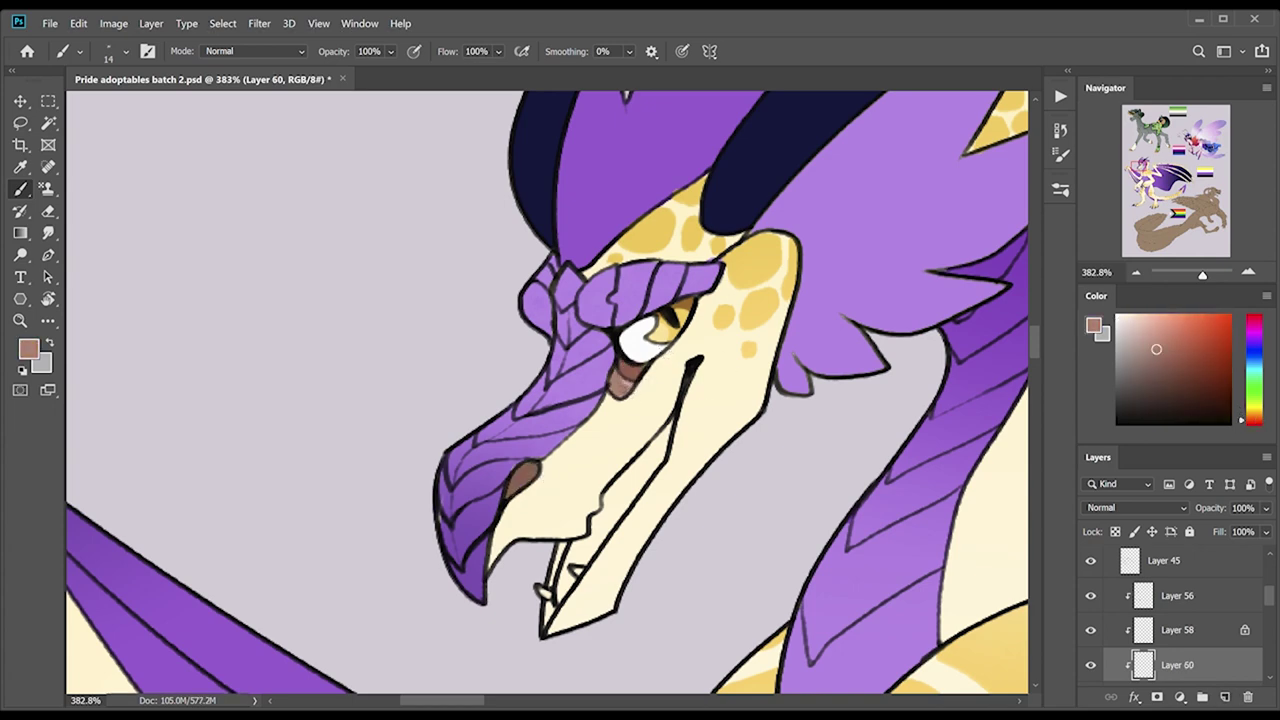
{"action": "left_click_drag", "start_coordinate": [588, 556], "coordinate": [676, 425]}
Lock Layer 60's transparency, then zoom to the feet and pick light purple for the toes.
{"action": "key", "text": "g"}
{"action": "key", "text": "/"}
{"action": "left_click", "coordinate": [620, 465], "text": "alt"}
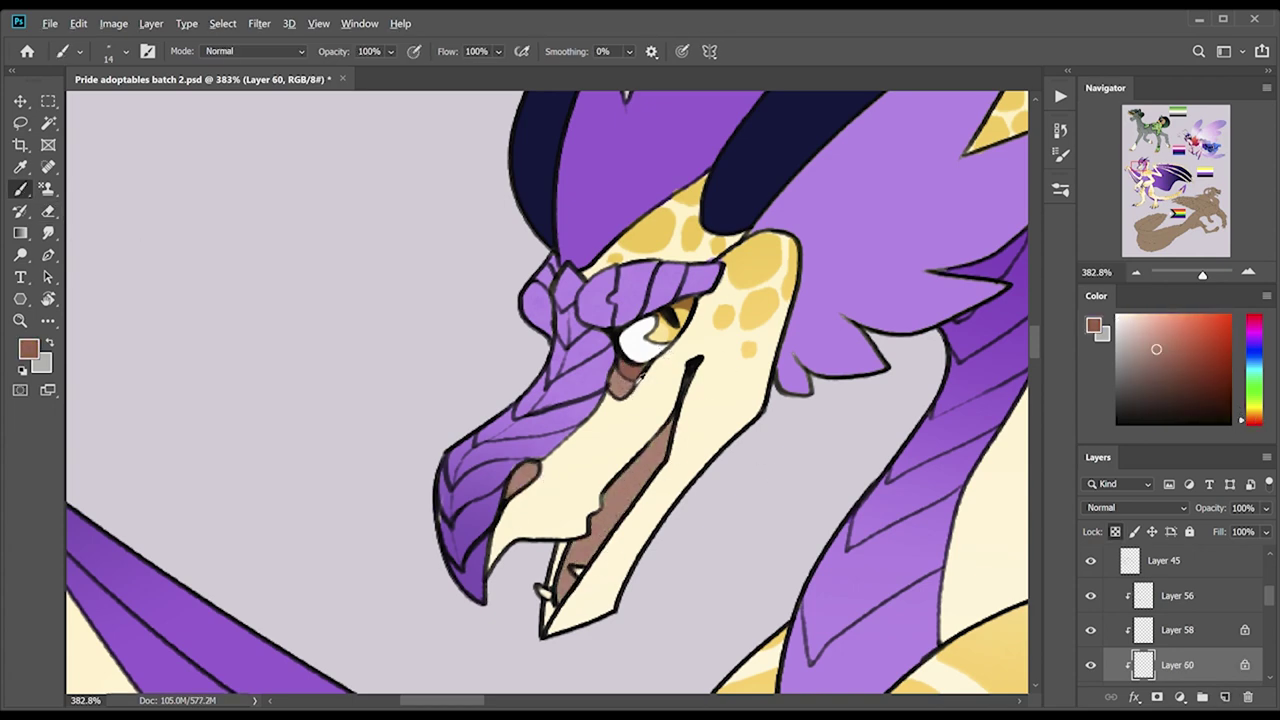
{"action": "key", "text": "b"}
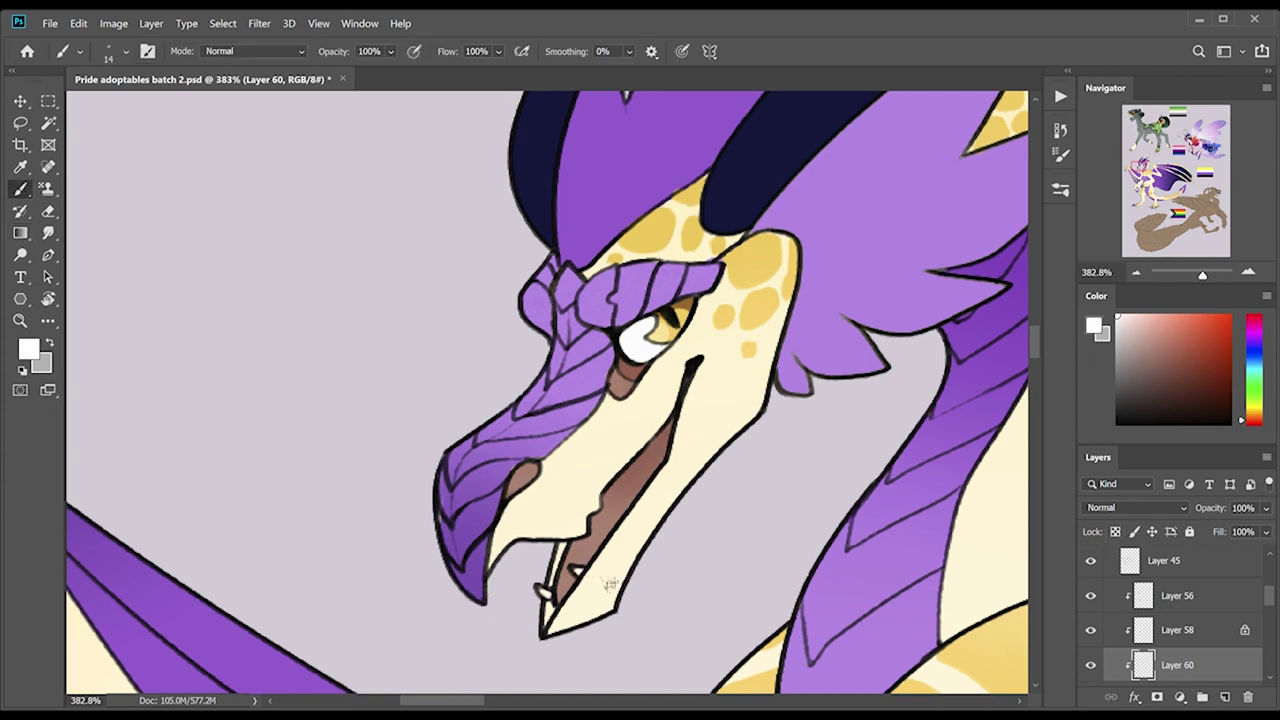
{"action": "key", "text": "z"}
{"action": "left_click", "coordinate": [510, 51]}
{"action": "left_click_drag", "start_coordinate": [360, 445], "coordinate": [530, 545]}
{"action": "key", "text": "b"}
{"action": "left_click", "coordinate": [762, 380], "text": "alt"}
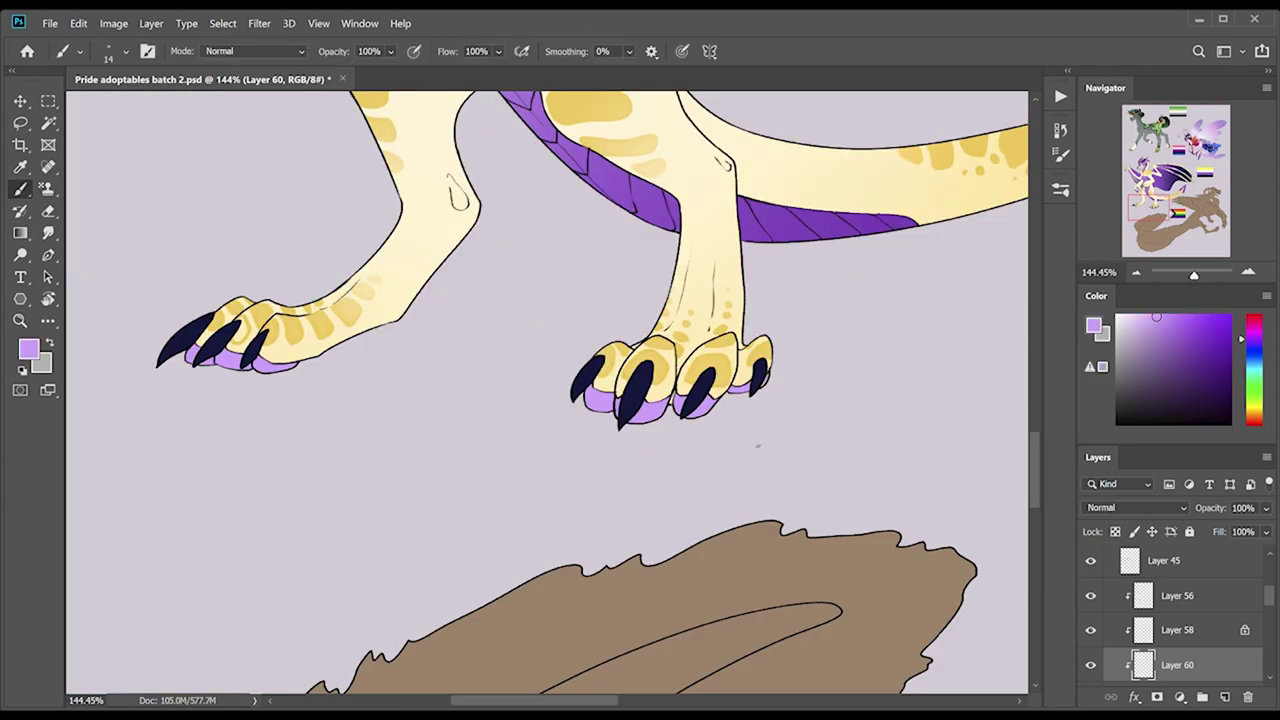
Lay a yellow gradient across the right wing on Layer 61.
{"action": "key", "text": "z"}
{"action": "key", "text": "ctrl+0"}
{"action": "left_click_drag", "start_coordinate": [457, 429], "coordinate": [600, 430]}
{"action": "key", "text": "g"}
{"action": "left_click", "coordinate": [1015, 215], "text": "alt"}
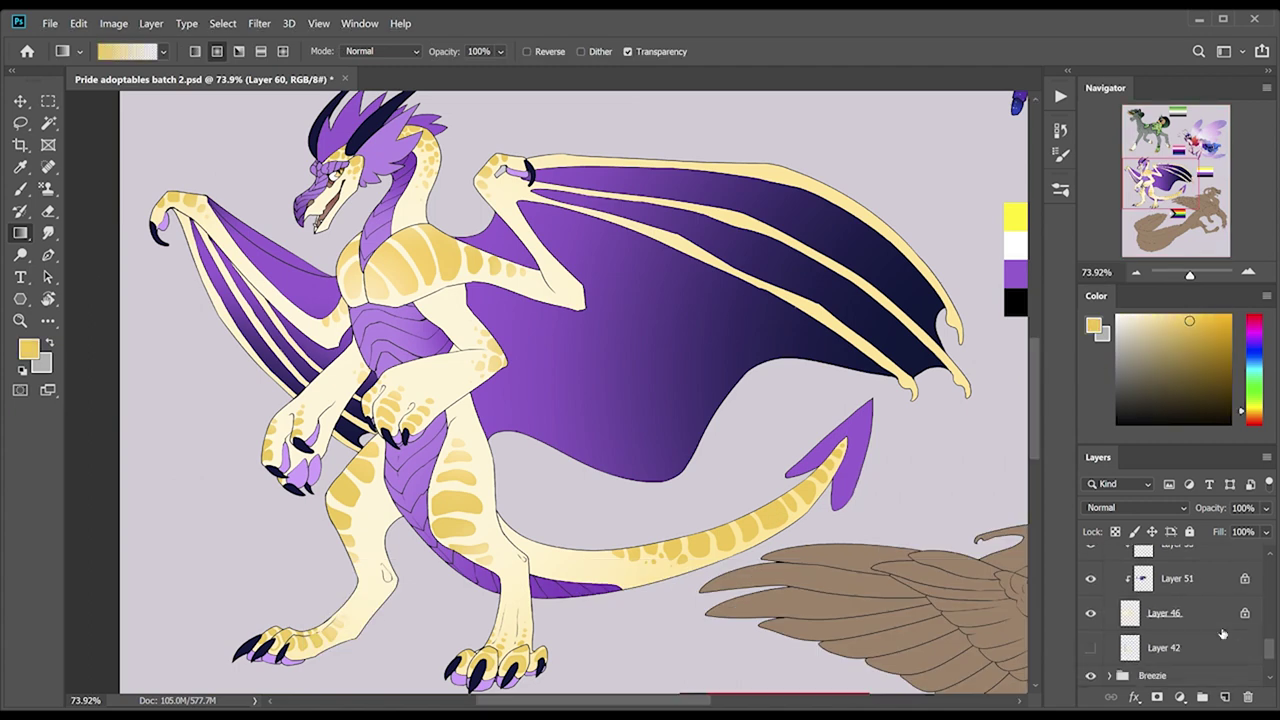
{"action": "left_click", "coordinate": [1202, 697]}
{"action": "left_click_drag", "start_coordinate": [856, 265], "coordinate": [940, 244]}
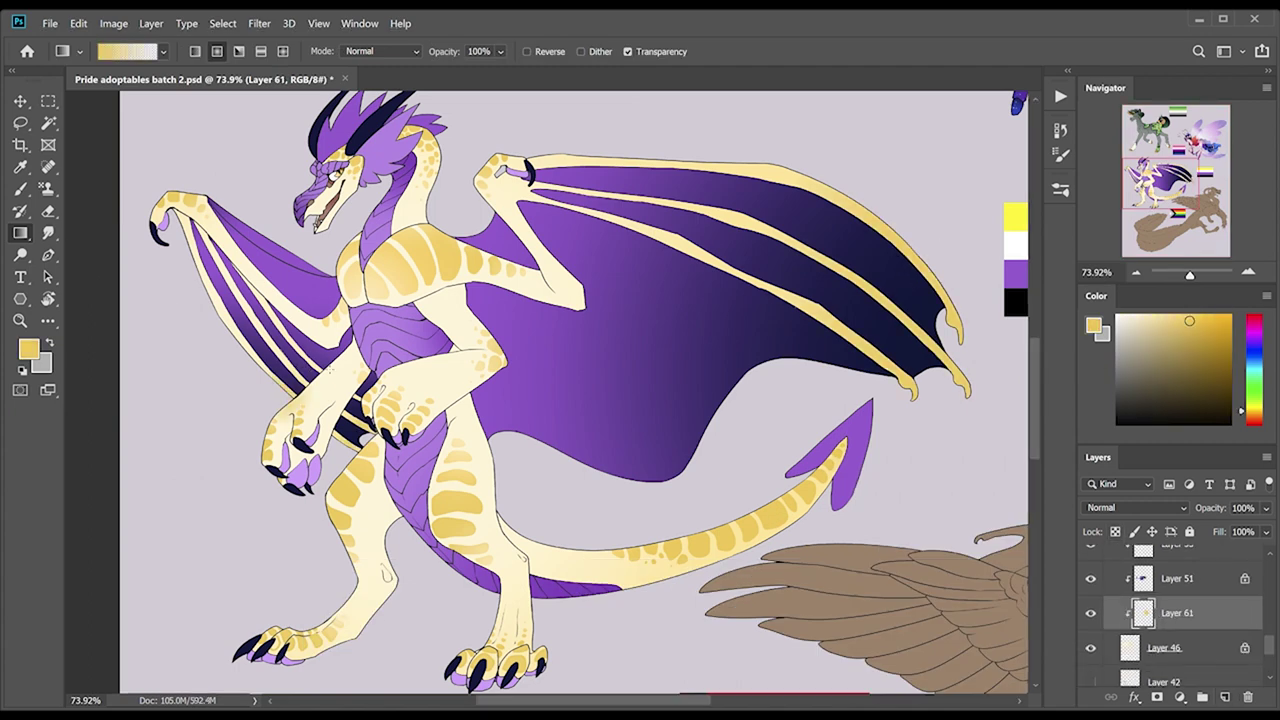
{"action": "left_click", "coordinate": [1204, 330]}
Sample the head's purple and lock transparency on head-spike Layers 52 and 53.
{"action": "key", "text": "z"}
{"action": "key", "text": "ctrl+0"}
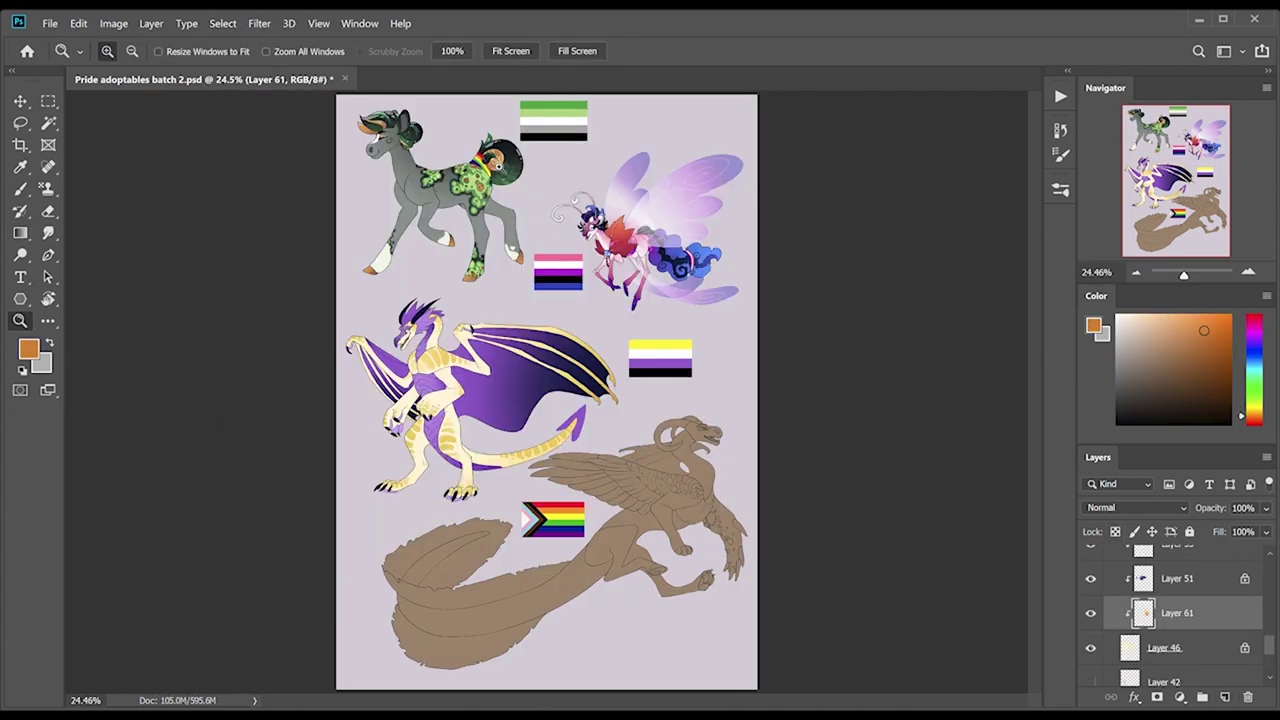
{"action": "left_click_drag", "start_coordinate": [365, 295], "coordinate": [520, 390]}
{"action": "key", "text": "g"}
{"action": "left_click", "coordinate": [1177, 613]}
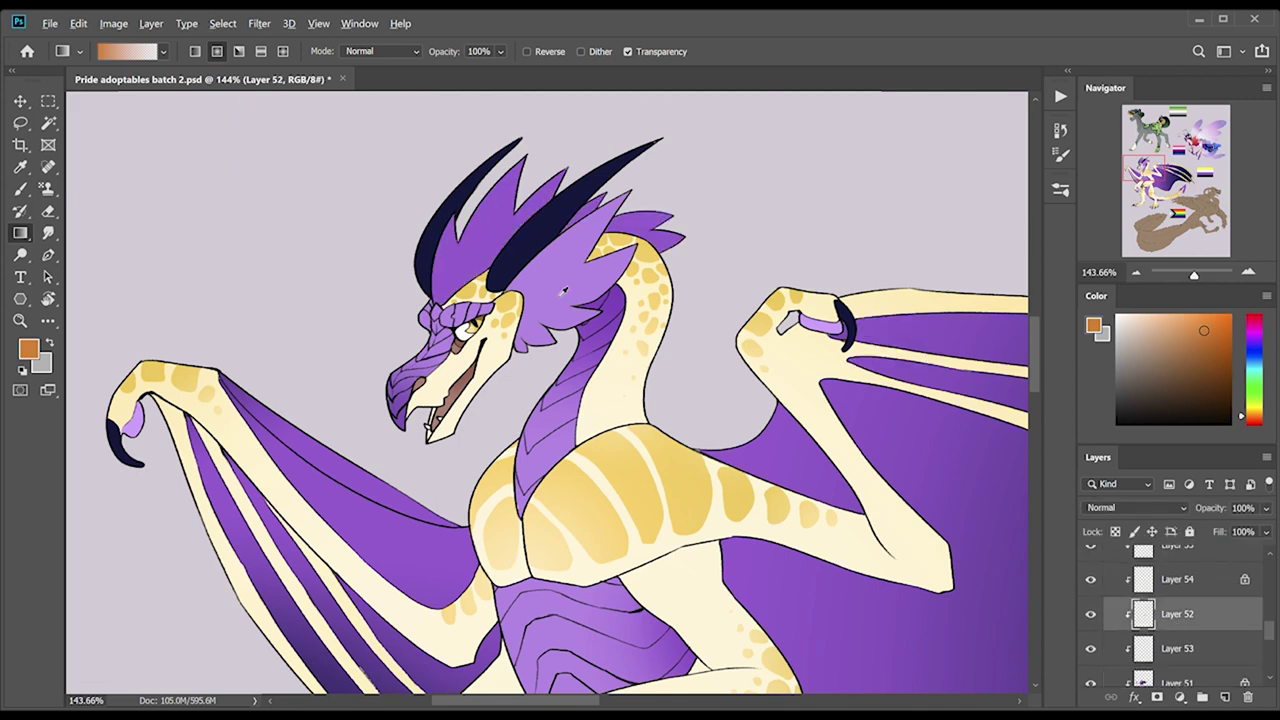
{"action": "left_click", "coordinate": [476, 309], "text": "alt"}
{"action": "key", "text": "slash"}
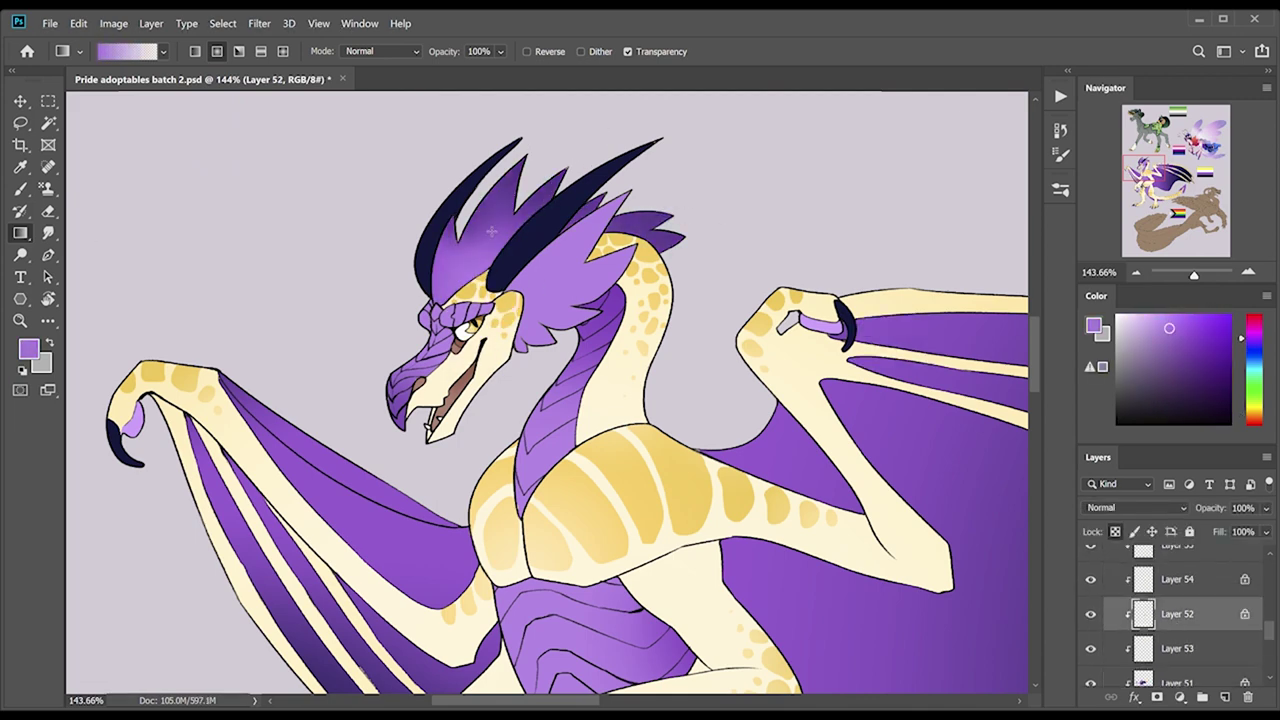
{"action": "left_click", "coordinate": [491, 231], "text": "alt"}
{"action": "key", "text": "alt+bracketleft"}
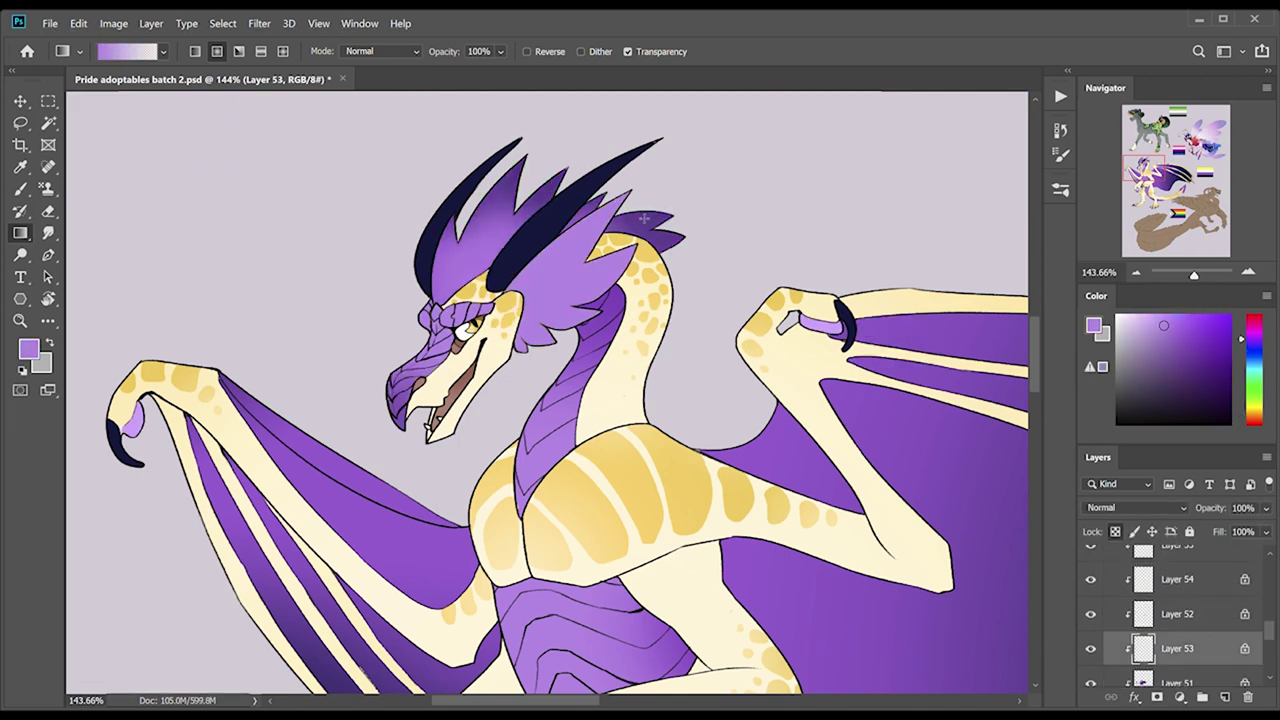
Fit the sheet in view, select Layer 46 and collapse the dragon layer group.
{"action": "key", "text": "z"}
{"action": "key", "text": "ctrl+0"}
{"action": "left_click", "coordinate": [1180, 648]}
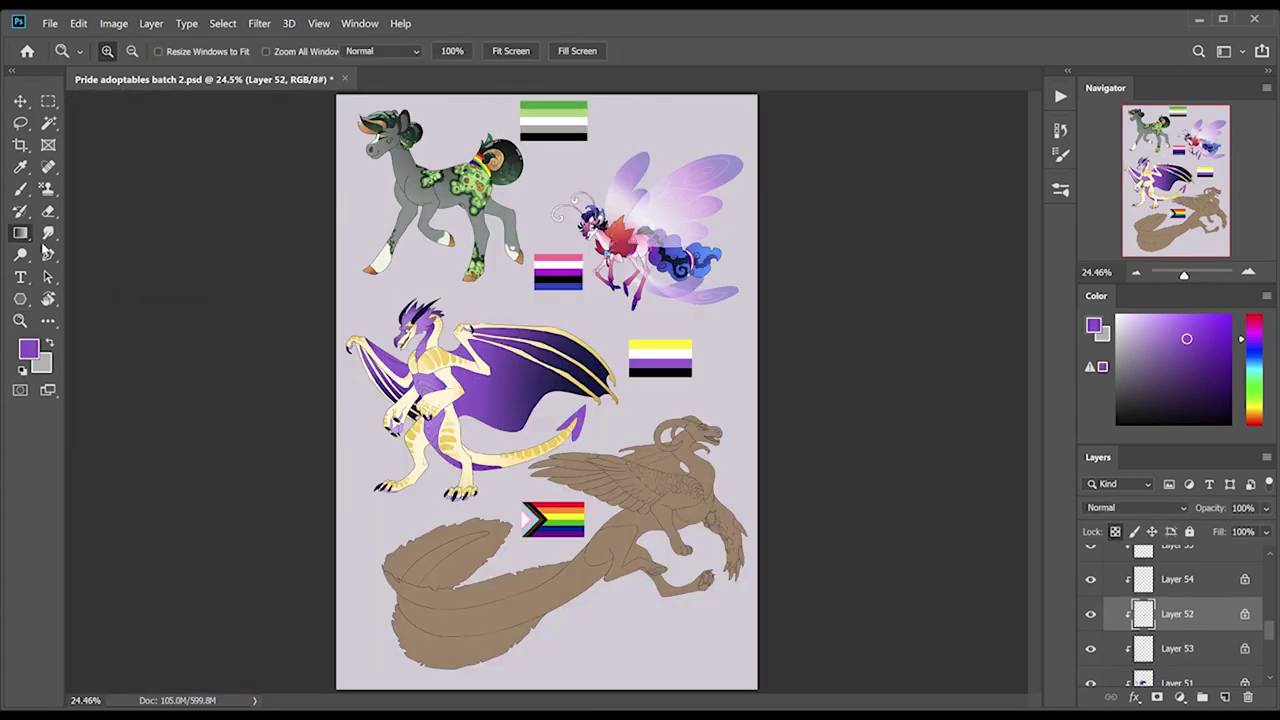
{"action": "key", "text": "g"}
{"action": "scroll", "coordinate": [1250, 651], "scroll_direction": "down", "scroll_amount": 5}
{"action": "scroll", "coordinate": [1250, 651], "scroll_direction": "up", "scroll_amount": 3}
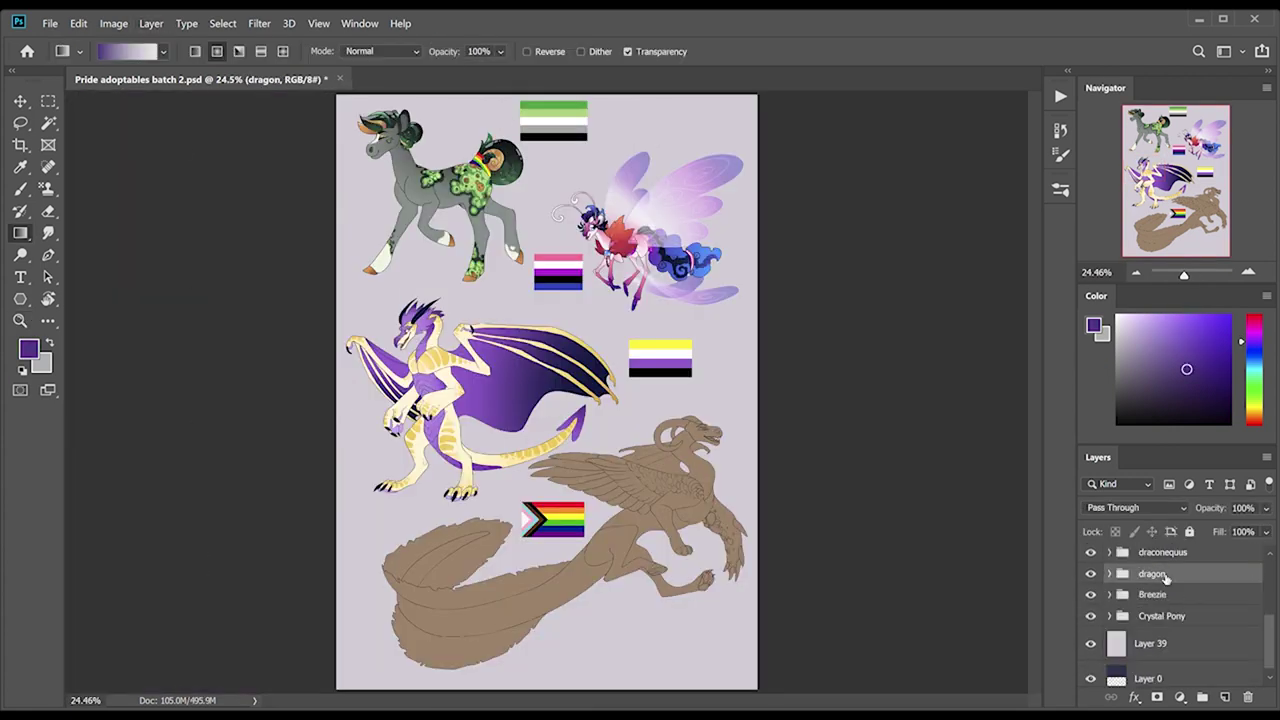
{"action": "left_click", "coordinate": [1177, 649]}
Zoom in and lasso the draconequus's arm.
{"action": "key", "text": "w"}
{"action": "scroll", "coordinate": [668, 497], "scroll_direction": "up", "scroll_amount": 5}
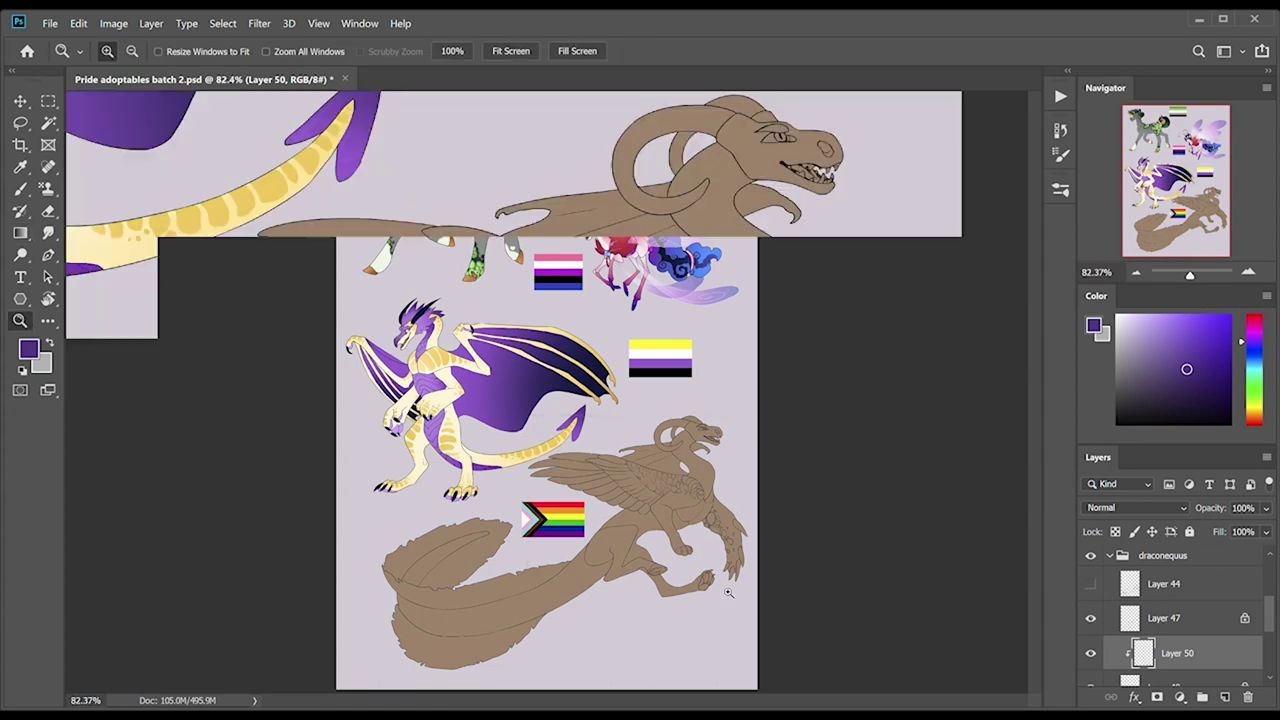
{"action": "key", "text": "l"}
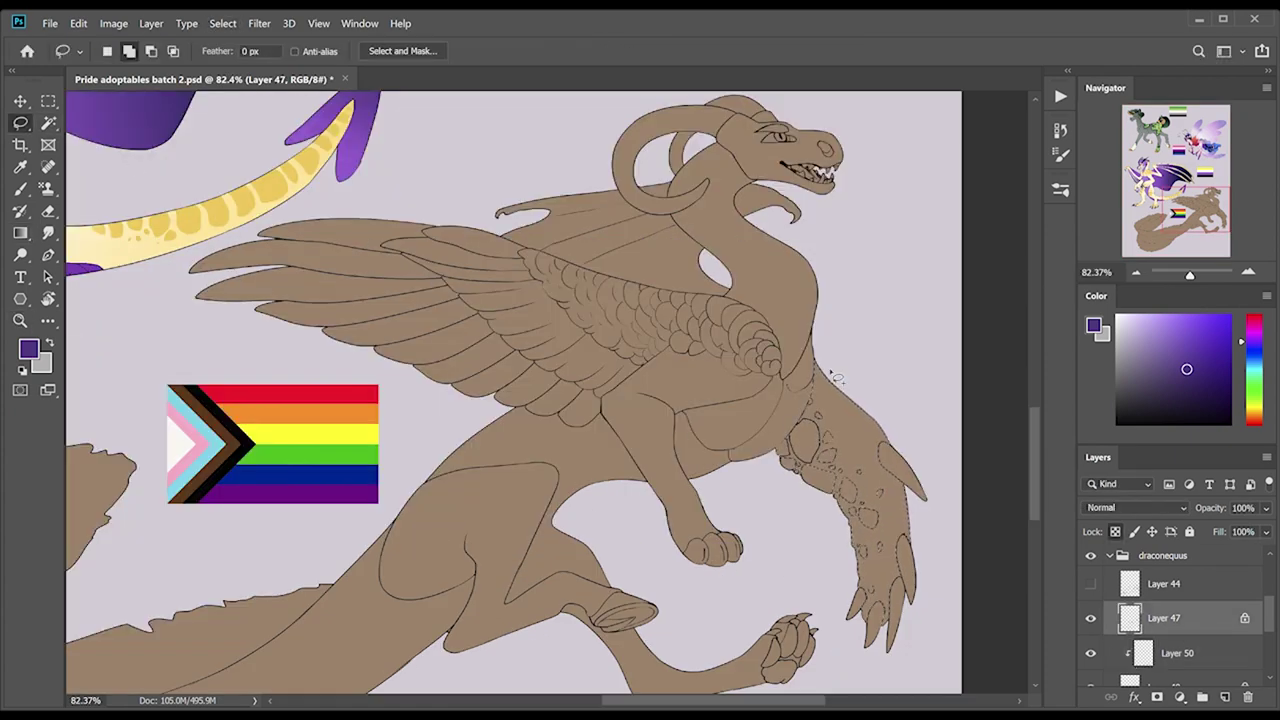
{"action": "left_click_drag", "start_coordinate": [905, 358], "coordinate": [815, 363]}
Fill the arm pride-flag green on Layer 50 and shade it with a darker green gradient.
{"action": "key", "text": "g"}
{"action": "left_click", "coordinate": [320, 457], "text": "alt"}
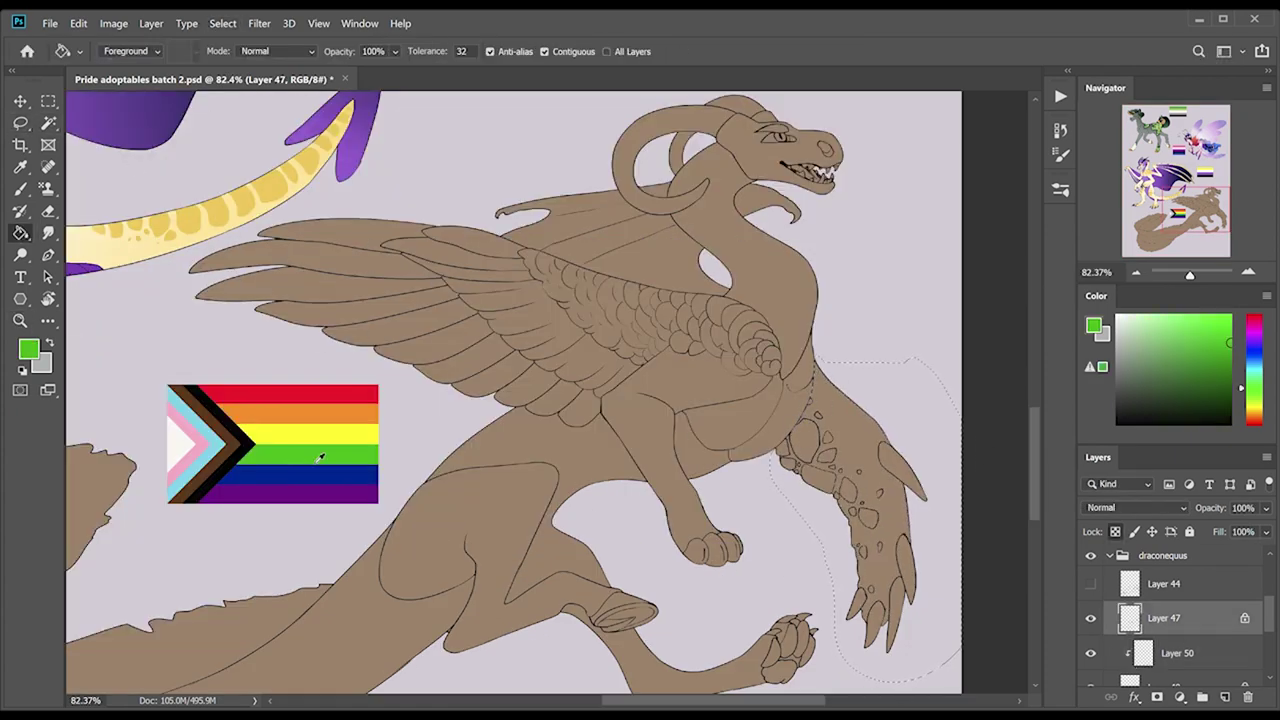
{"action": "left_click", "coordinate": [1177, 652]}
{"action": "left_click", "coordinate": [860, 500]}
{"action": "left_click", "coordinate": [1218, 383]}
{"action": "key", "text": "shift+g"}
{"action": "left_click_drag", "start_coordinate": [830, 400], "coordinate": [880, 640]}
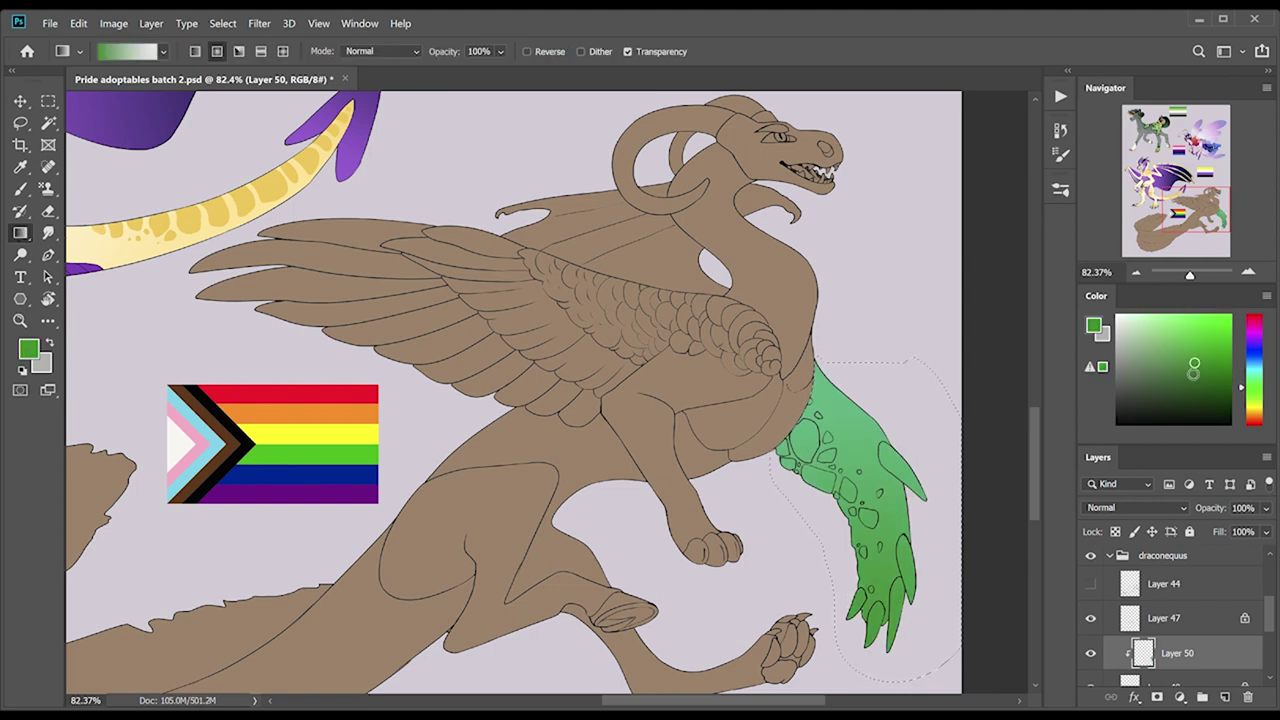
{"action": "left_click", "coordinate": [869, 438], "text": "alt"}
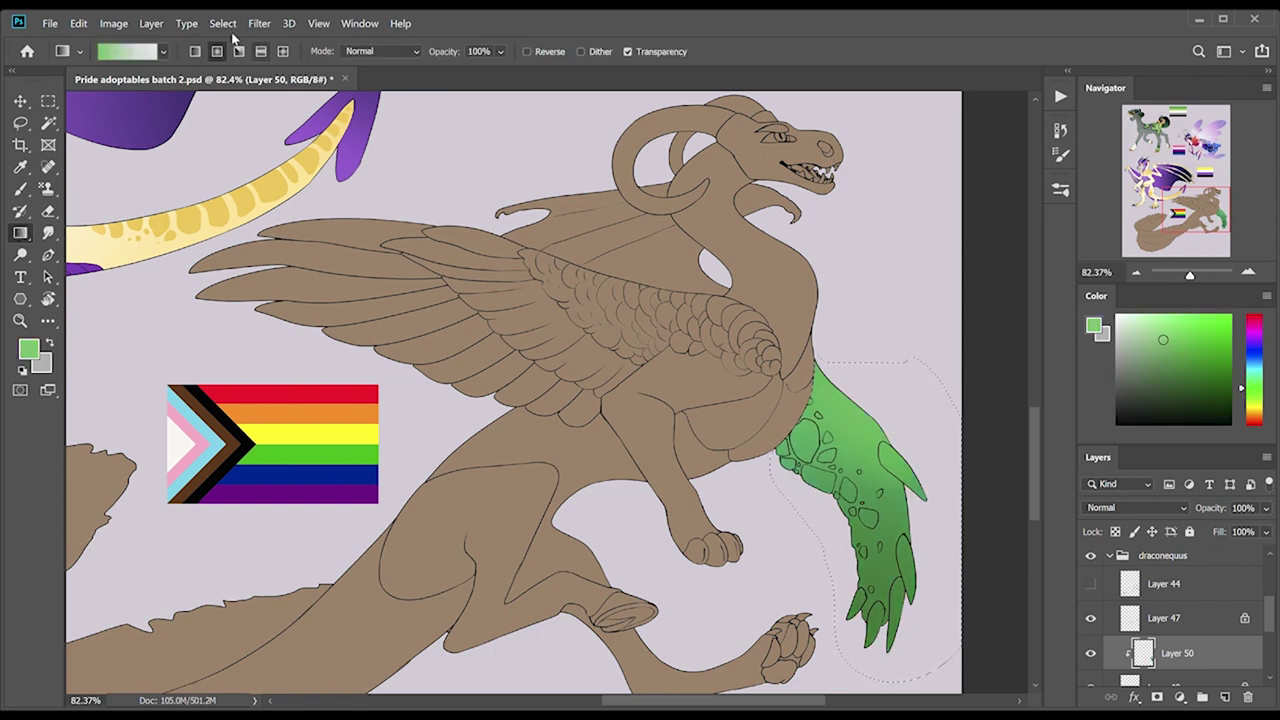
On a new clipped layer over Layer 47, fill the front leg orange and clear the selection.
{"action": "key", "text": "w"}
{"action": "key", "text": "alt+bracketright"}
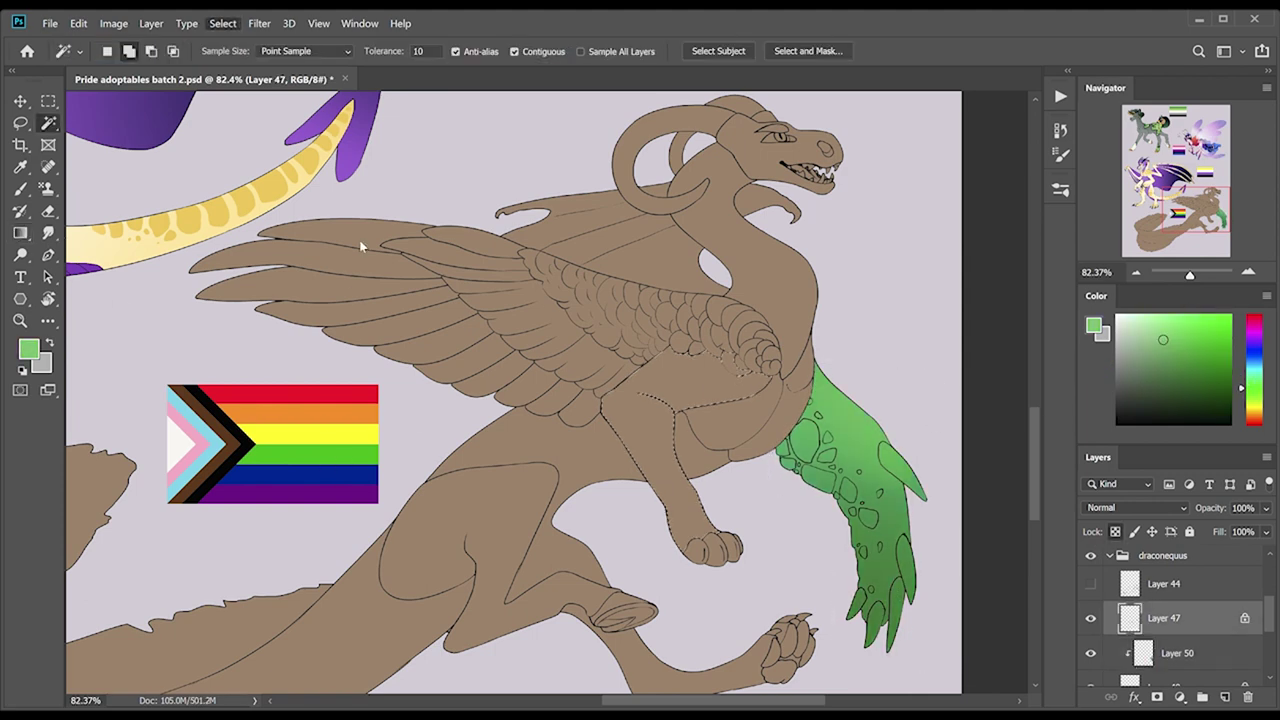
{"action": "key", "text": "l"}
{"action": "left_click_drag", "start_coordinate": [720, 514], "coordinate": [705, 512]}
{"action": "scroll", "coordinate": [1030, 575], "scroll_direction": "down", "scroll_amount": 1}
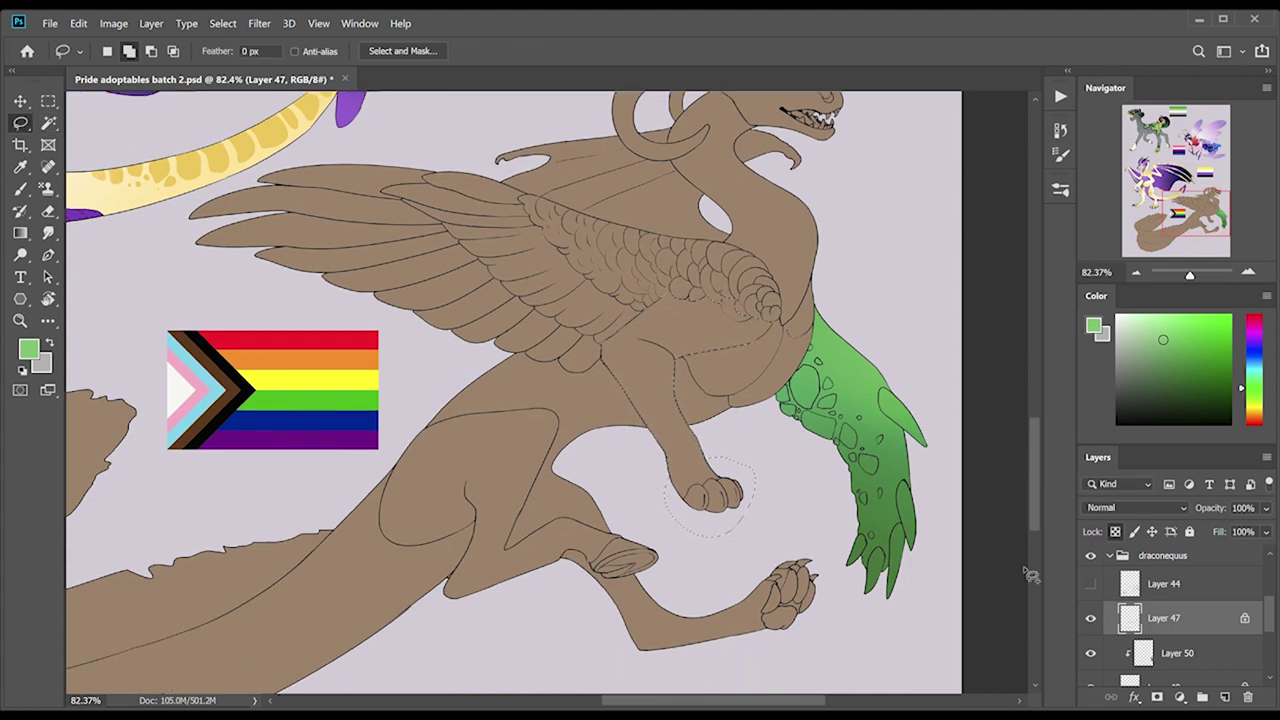
{"action": "key", "text": "g"}
{"action": "left_click", "coordinate": [360, 360], "text": "alt"}
{"action": "key", "text": "ctrl+shift+alt+n"}
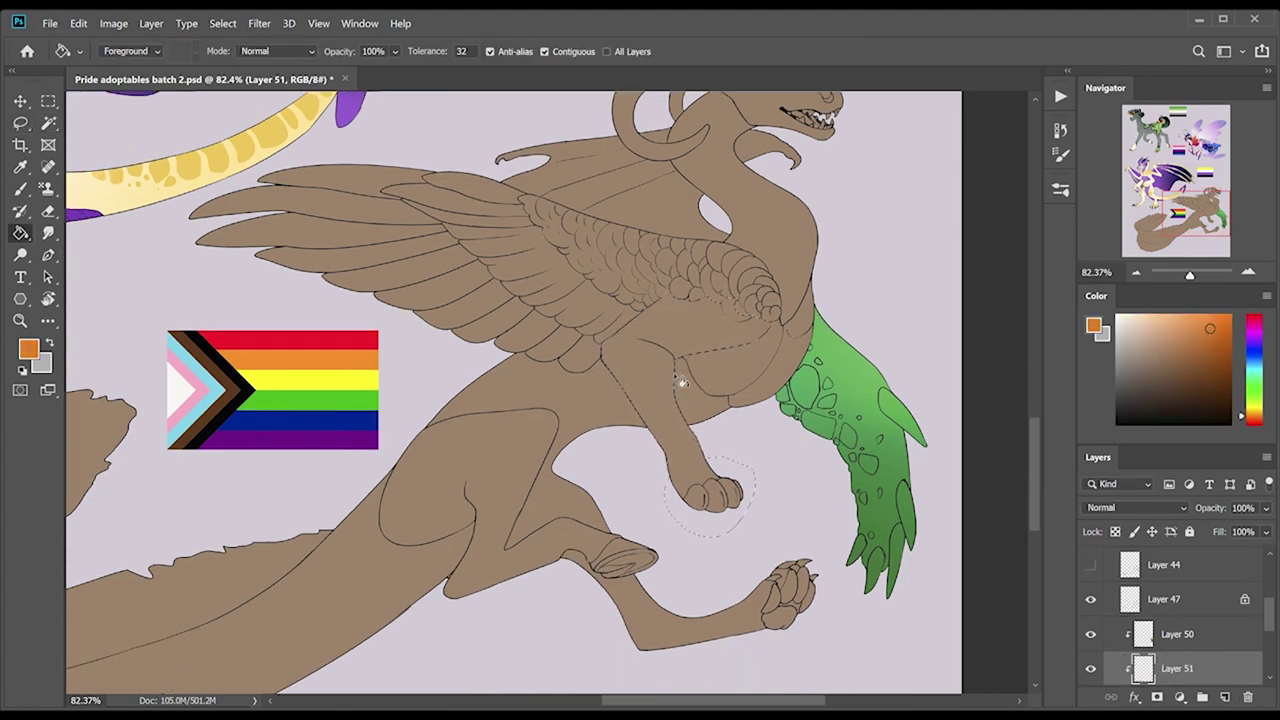
{"action": "left_click", "coordinate": [681, 382]}
{"action": "left_click", "coordinate": [1222, 375]}
{"action": "key", "text": "b"}
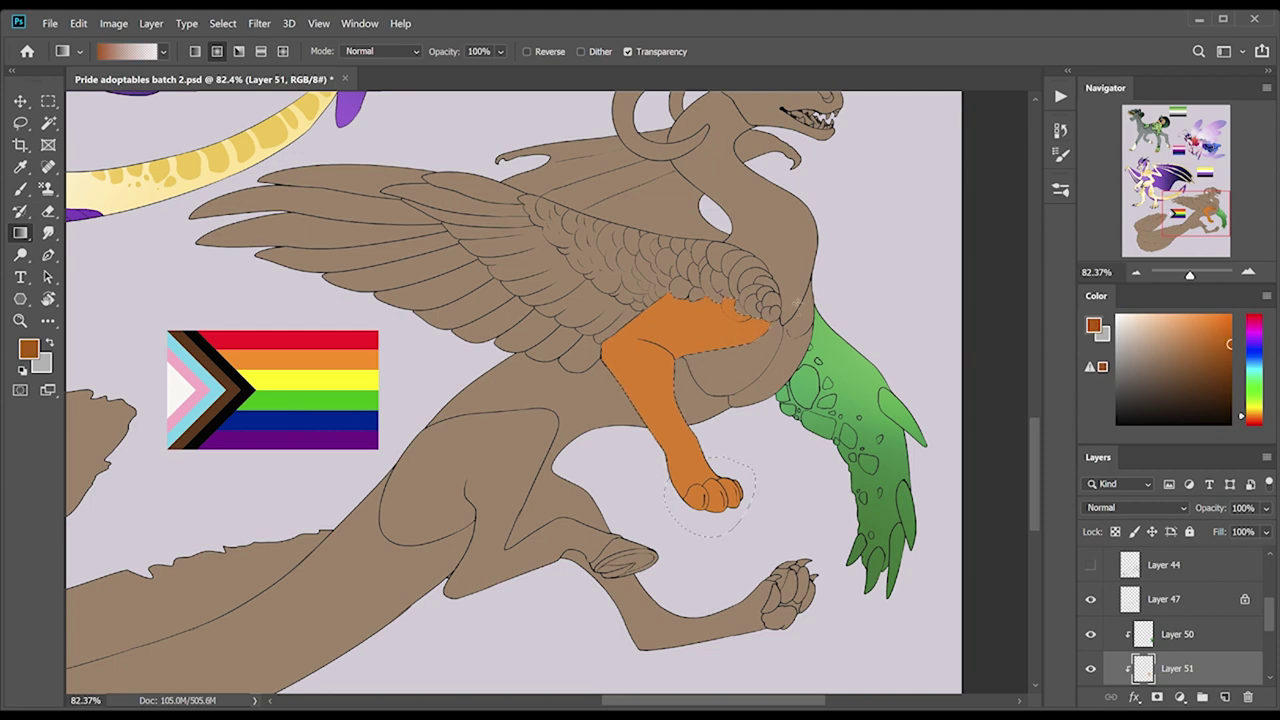
{"action": "key", "text": "ctrl+d"}
{"action": "scroll", "coordinate": [506, 450], "scroll_direction": "down", "scroll_amount": 1}
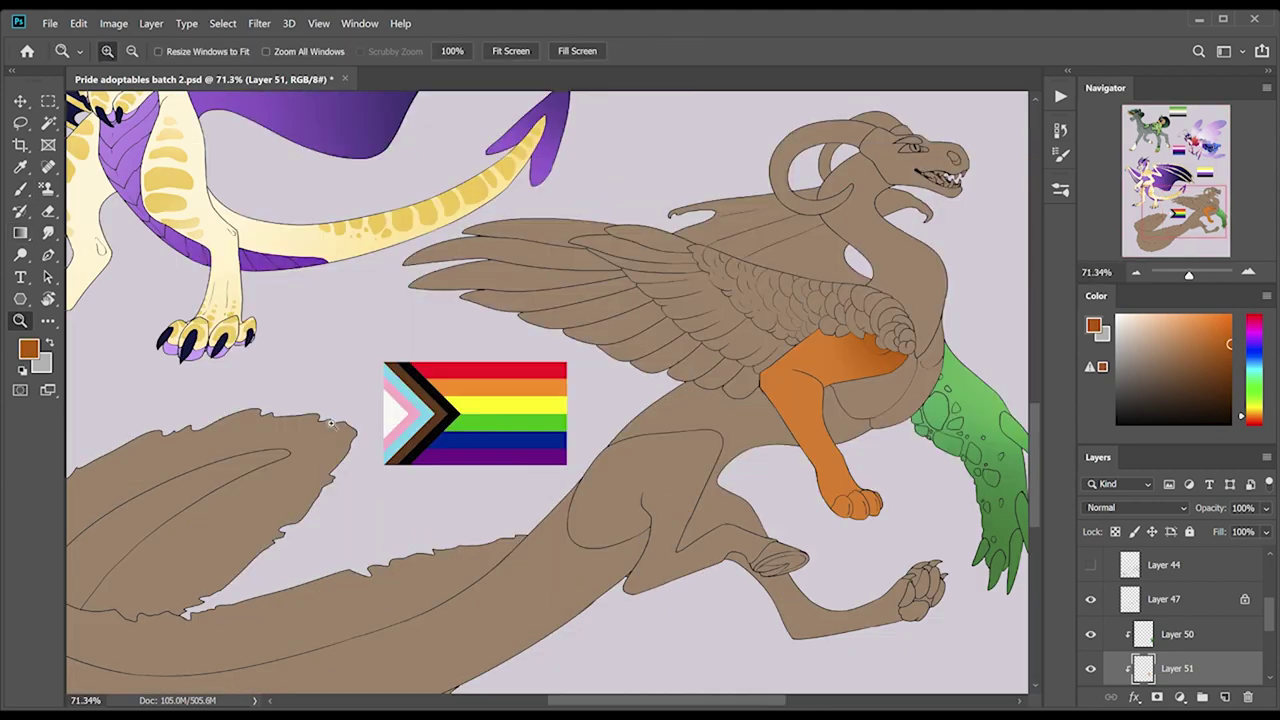
On a new clipped layer, fill the tail's inner band with the flag's dark purple.
{"action": "key", "text": "g"}
{"action": "left_click", "coordinate": [506, 452], "text": "alt"}
{"action": "key", "text": "ctrl+shift+alt+n"}
{"action": "key", "text": "w"}
{"action": "left_click", "coordinate": [519, 596]}
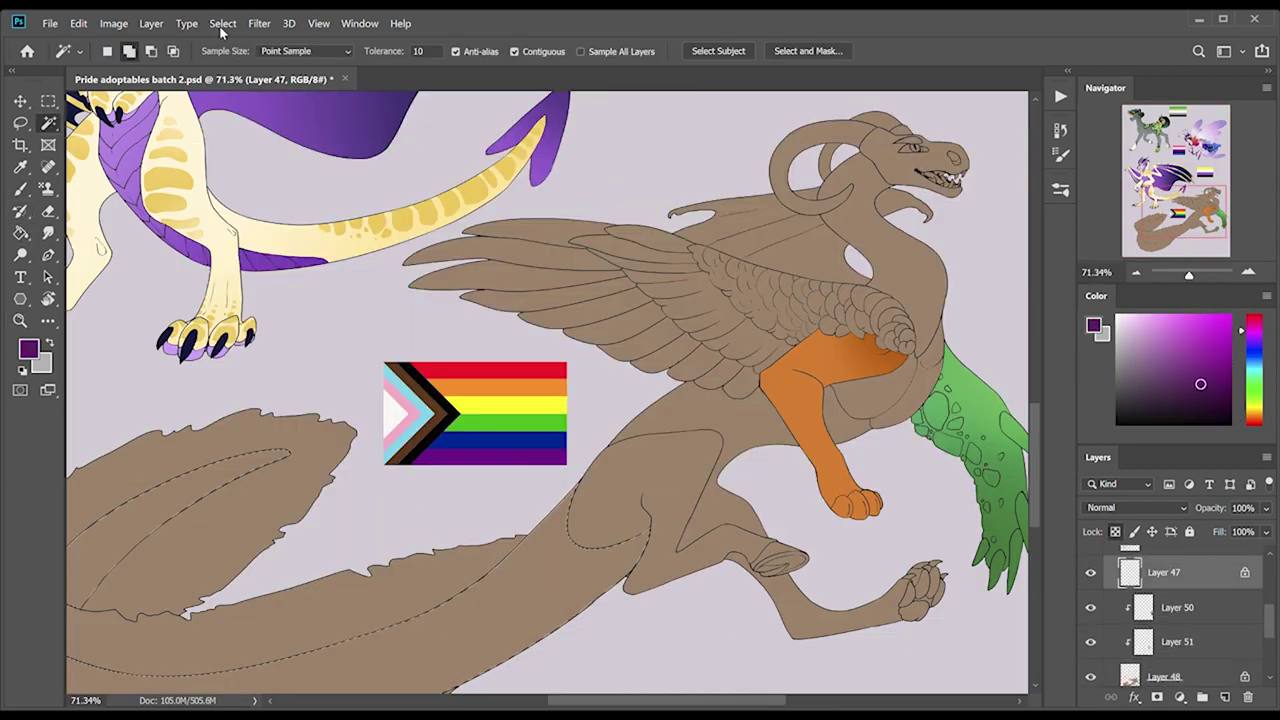
{"action": "key", "text": "g"}
{"action": "left_click", "coordinate": [519, 596]}
Fill the tail fur blue-purple on another clipped layer and add a purple gradient across it.
{"action": "key", "text": "w"}
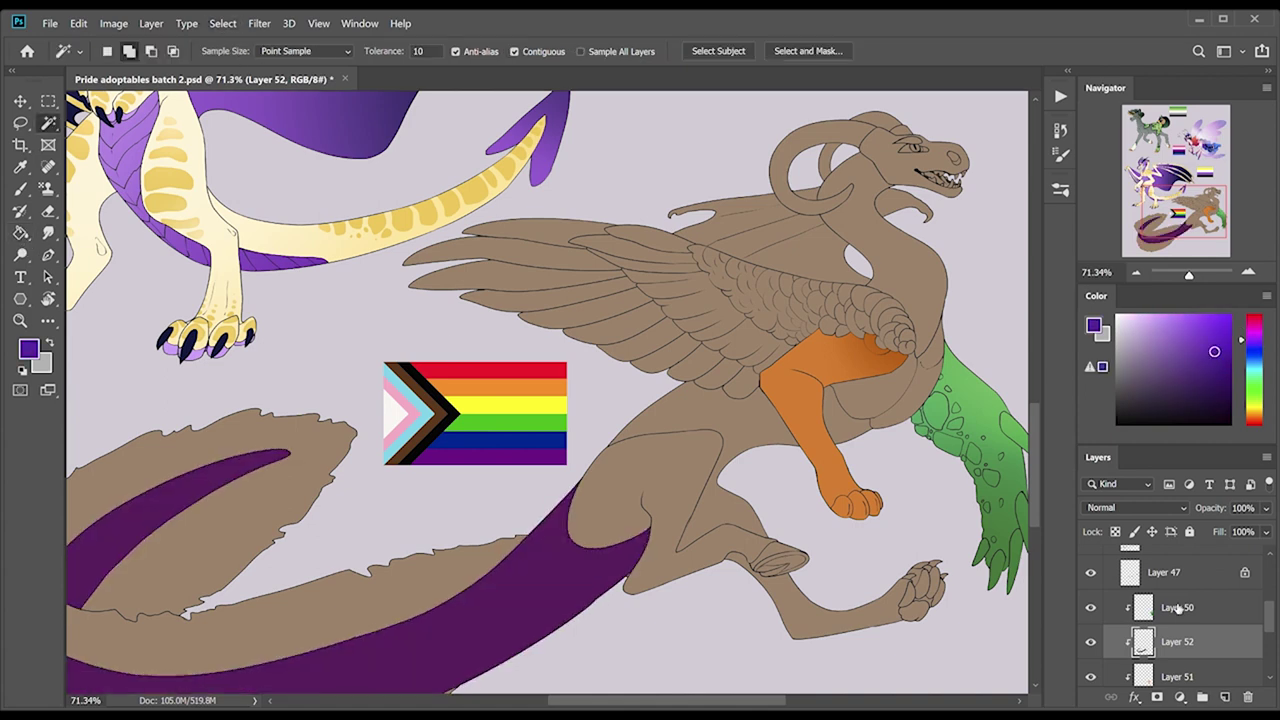
{"action": "key", "text": "g"}
{"action": "key", "text": "ctrl+shift+alt+n"}
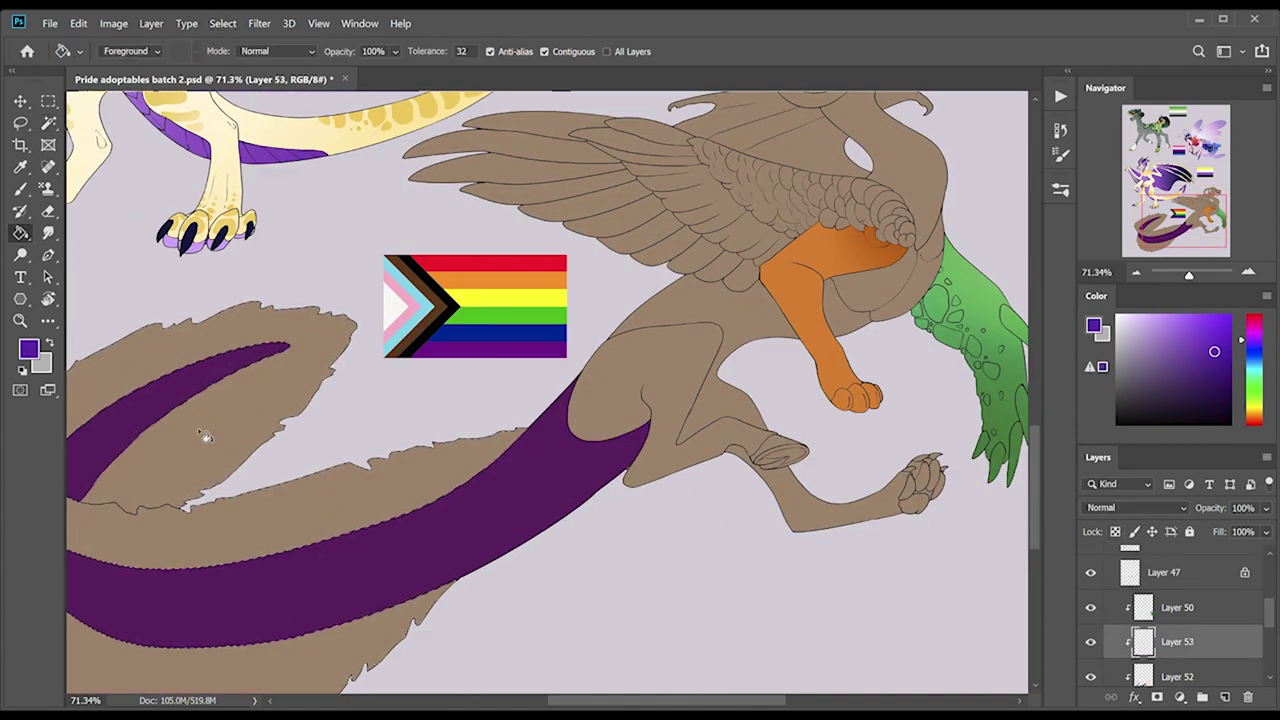
{"action": "left_click", "coordinate": [200, 434]}
{"action": "key", "text": "shift+g"}
{"action": "left_click_drag", "start_coordinate": [190, 272], "coordinate": [320, 597]}
{"action": "left_click", "coordinate": [320, 597], "text": "alt"}
Zoom out to fit the whole sheet in view.
{"action": "key", "text": "ctrl+0"}
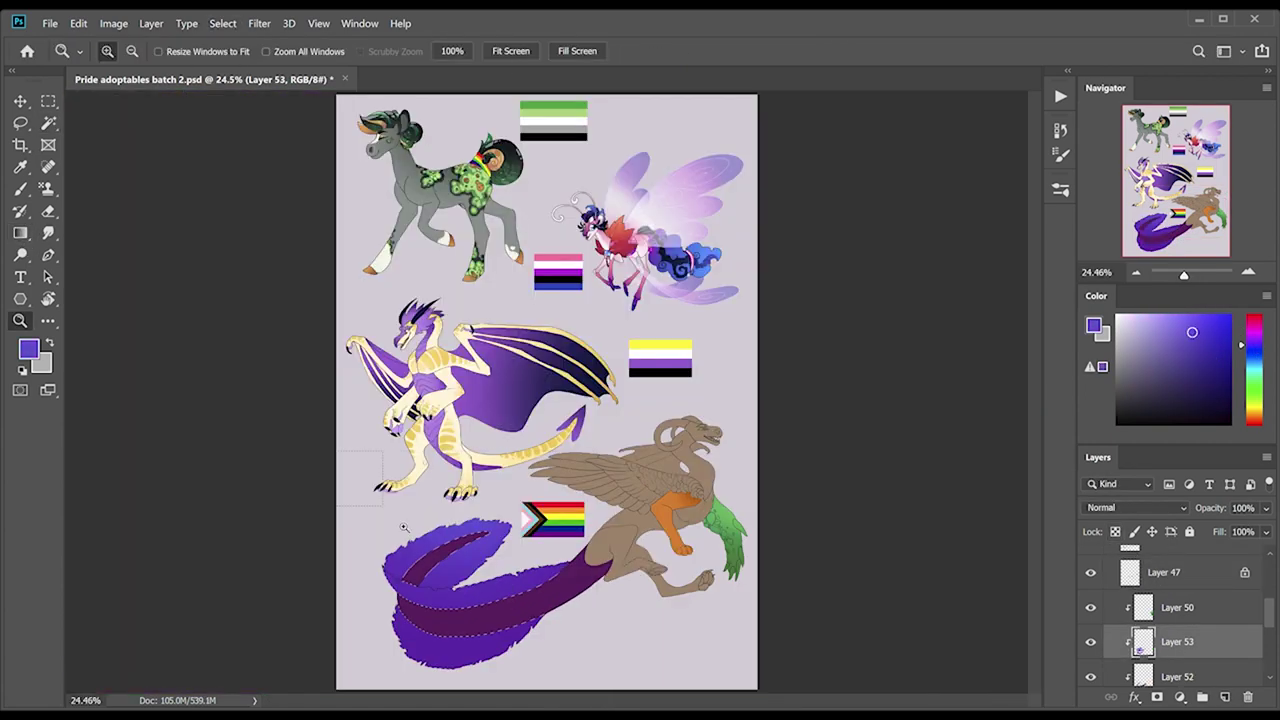
{"action": "scroll", "coordinate": [450, 430], "scroll_direction": "up", "scroll_amount": 5}
{"action": "key", "text": "b"}
{"action": "scroll", "coordinate": [218, 322], "scroll_direction": "up", "scroll_amount": 5}
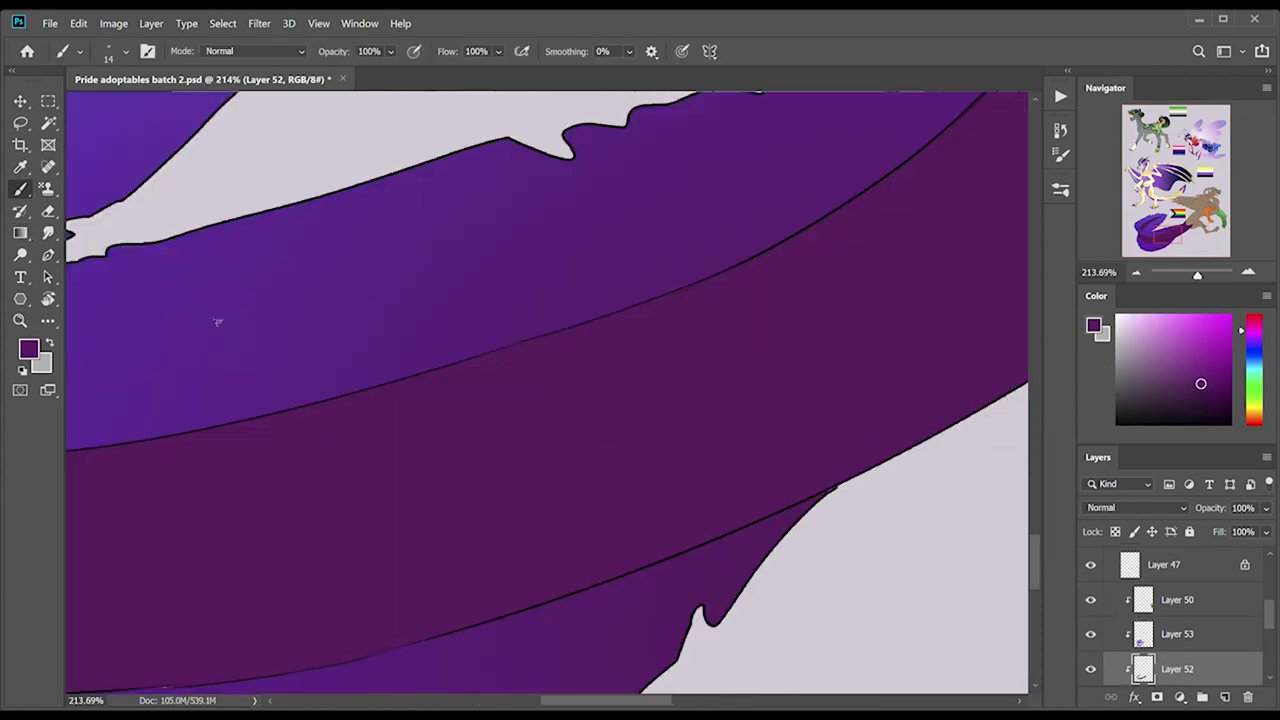
{"action": "key", "text": "z"}
{"action": "left_click", "coordinate": [508, 50]}
{"action": "scroll", "coordinate": [687, 577], "scroll_direction": "up", "scroll_amount": 5}
{"action": "key", "text": "g"}
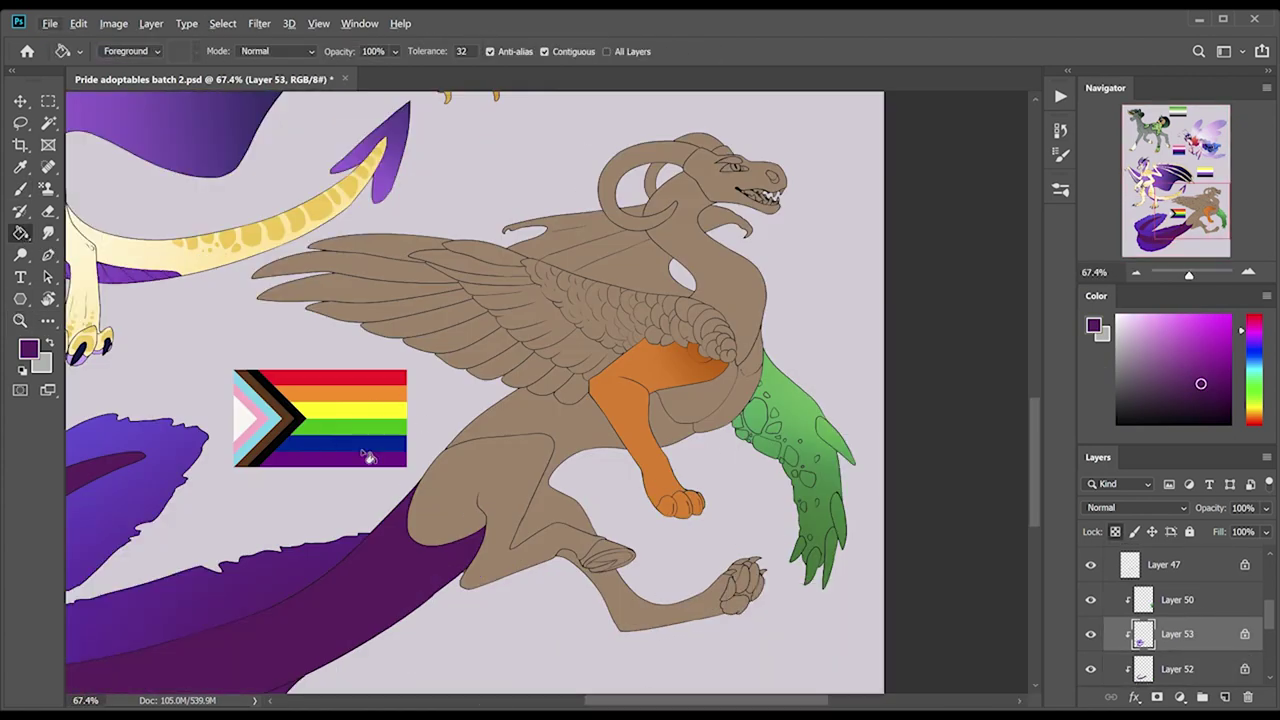
Reset colours to black and white and add a new layer above the line art.
{"action": "key", "text": "d"}
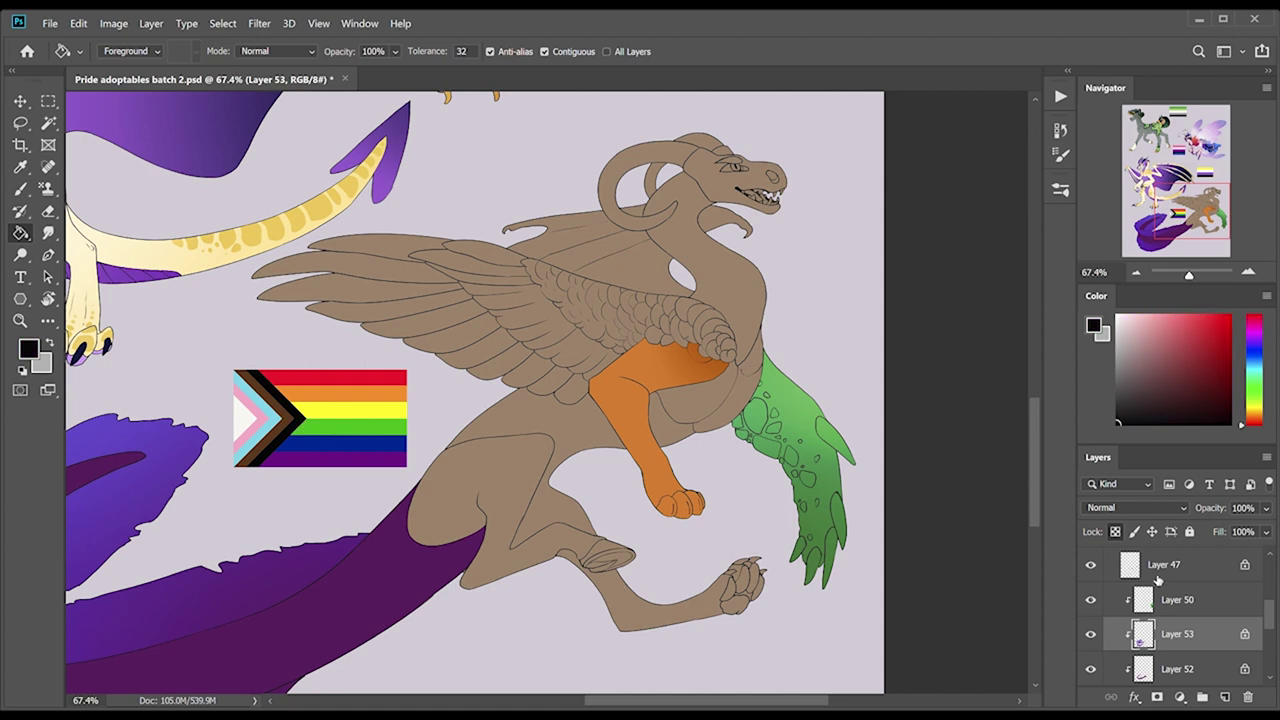
{"action": "left_click", "coordinate": [1160, 568]}
{"action": "key", "text": "w"}
{"action": "key", "text": "z"}
{"action": "scroll", "coordinate": [570, 512], "scroll_direction": "up", "scroll_amount": 5}
{"action": "key", "text": "b"}
{"action": "key", "text": "ctrl+shift+alt+n"}
{"action": "key", "text": "bracketleft"}
{"action": "key", "text": "bracketleft"}
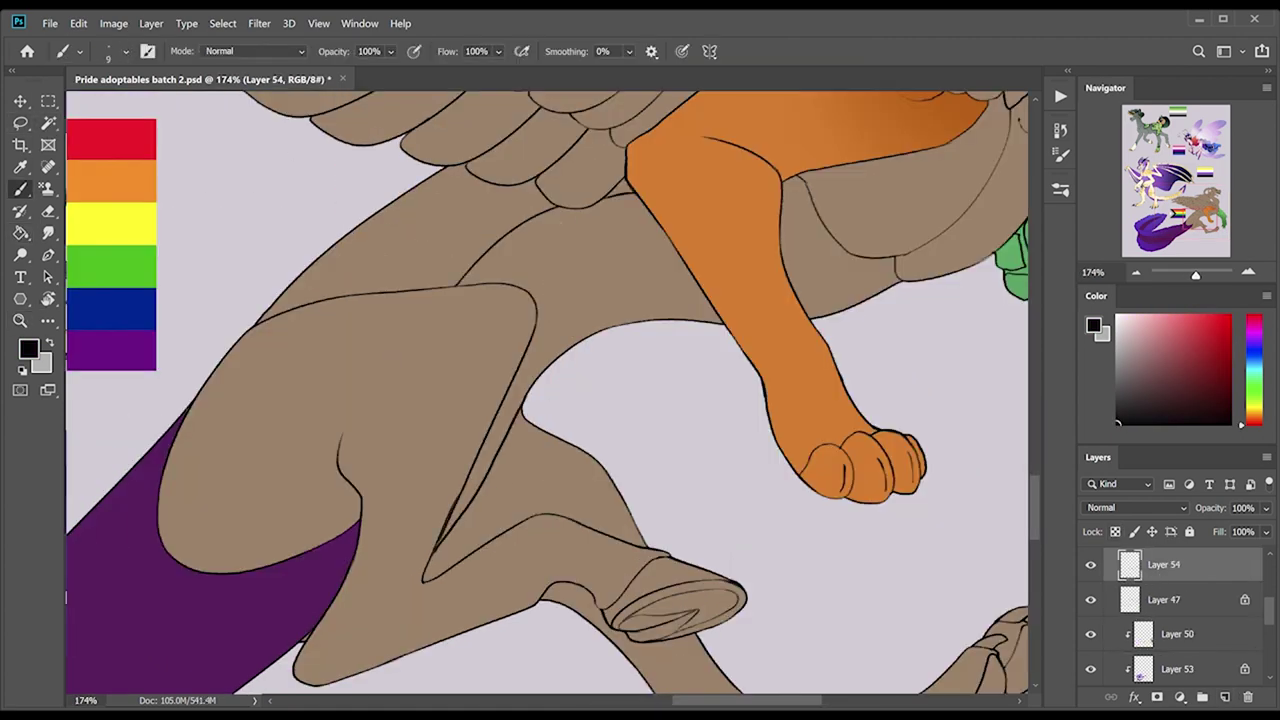
Fill the tail colour layer with the foreground colour, then zoom in on the hind leg.
{"action": "key", "text": "w"}
{"action": "key", "text": "alt+bracketleft"}
{"action": "key", "text": "alt+bracketleft"}
{"action": "key", "text": "alt+bracketleft"}
{"action": "key", "text": "alt+bracketleft"}
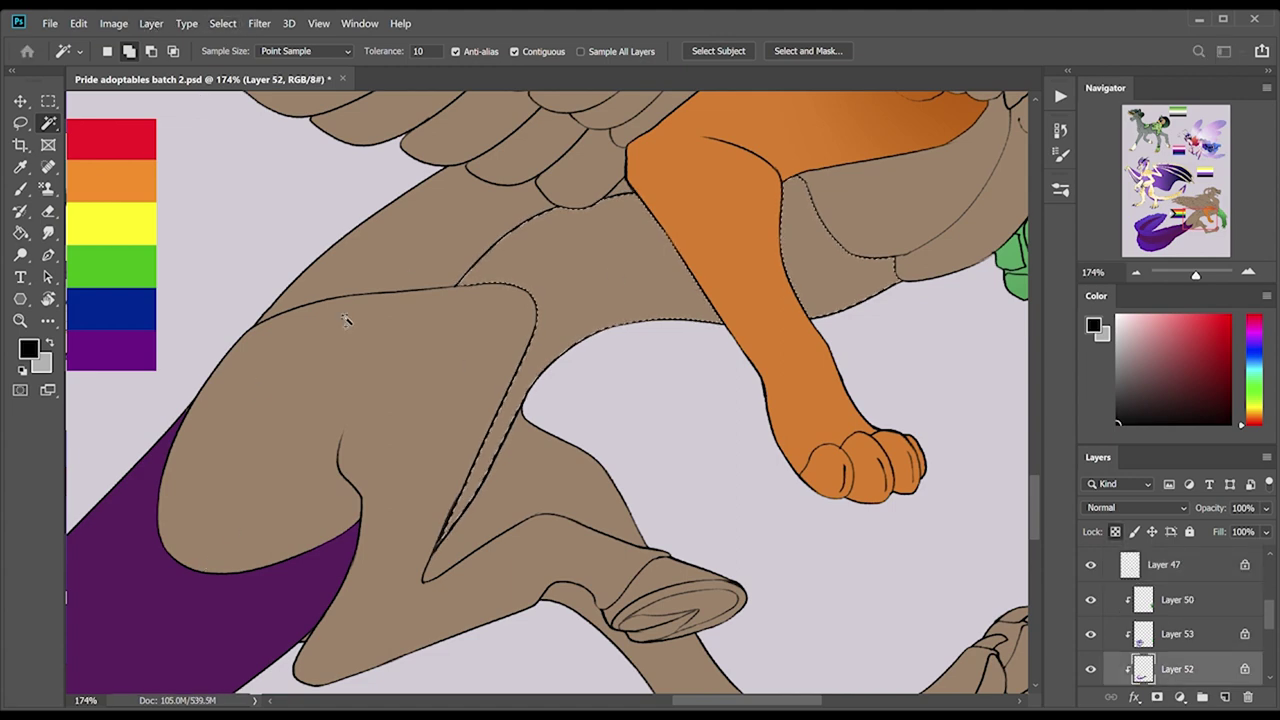
{"action": "key", "text": "alt+BackSpace"}
{"action": "key", "text": "alt+bracketright"}
{"action": "key", "text": "alt+bracketright"}
{"action": "key", "text": "alt+bracketright"}
{"action": "key", "text": "ctrl+0"}
{"action": "left_click_drag", "start_coordinate": [450, 500], "coordinate": [525, 518]}
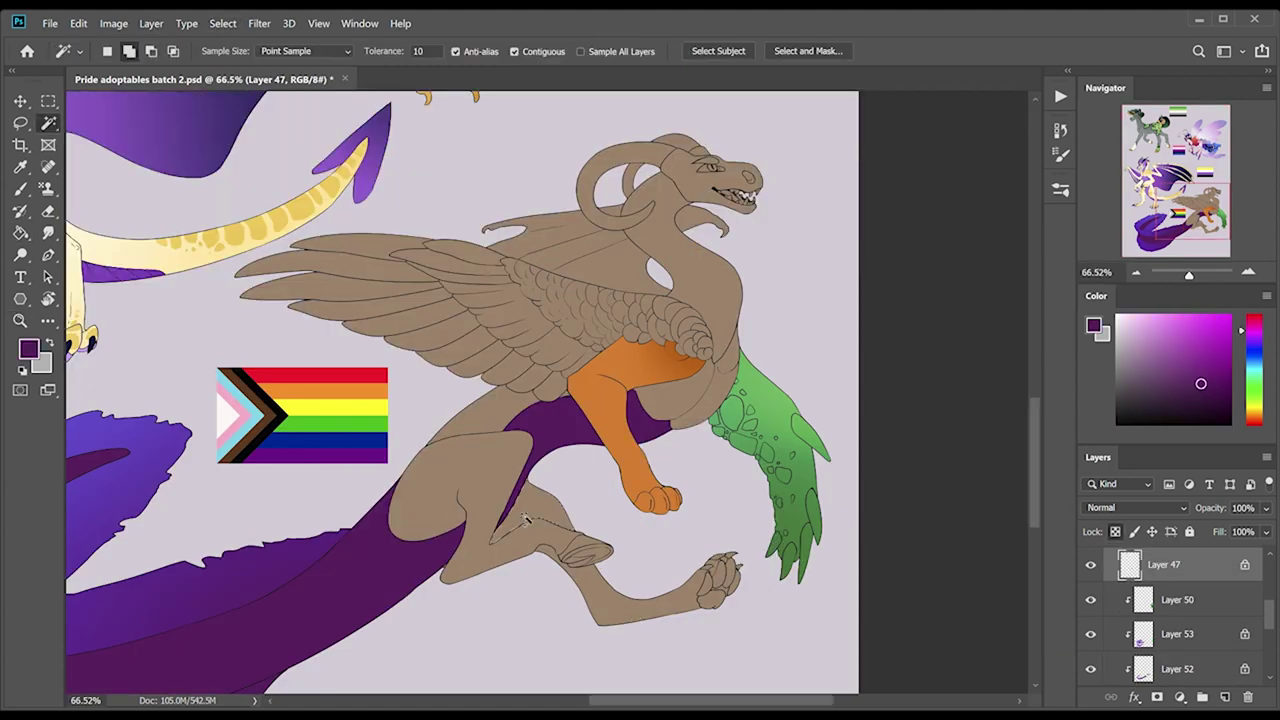
Lasso the hind leg and fill it dark navy on the new layer.
{"action": "key", "text": "l"}
{"action": "left_click_drag", "start_coordinate": [720, 530], "coordinate": [587, 579]}
{"action": "left_click_drag", "start_coordinate": [537, 483], "coordinate": [590, 522]}
{"action": "key", "text": "g"}
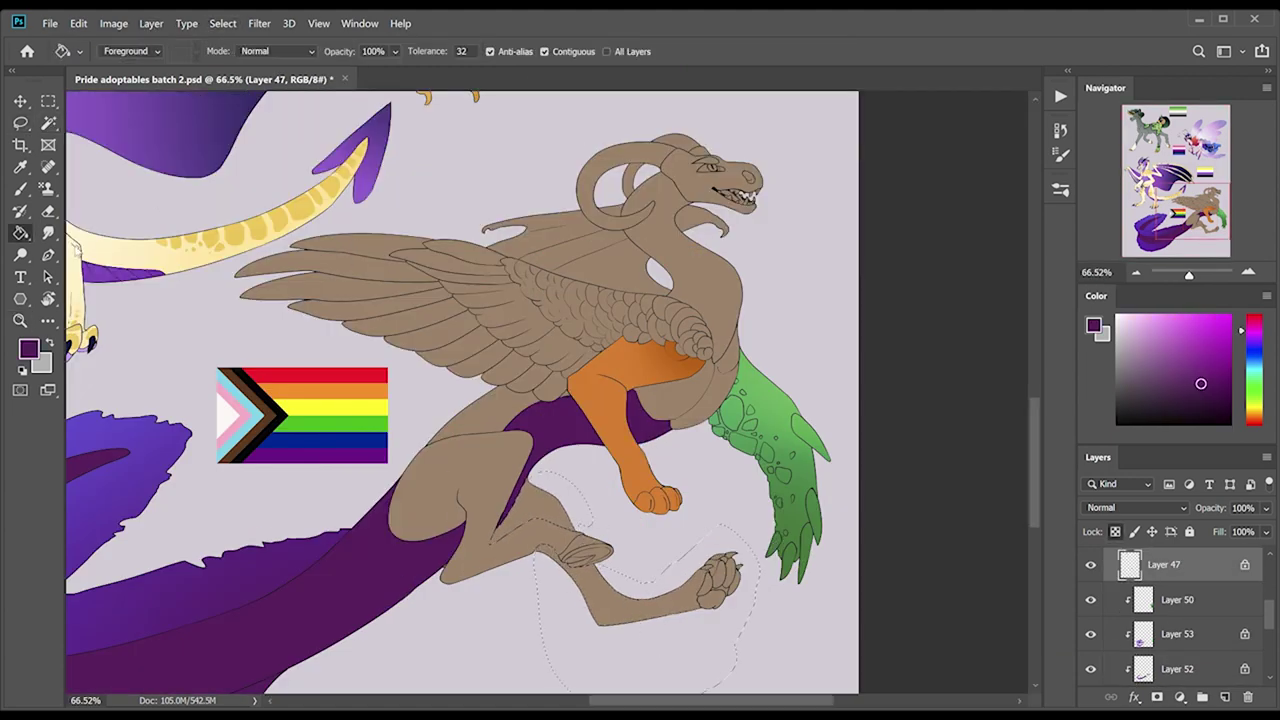
{"action": "key", "text": "alt+bracketleft"}
{"action": "key", "text": "alt+bracketleft"}
{"action": "left_click", "coordinate": [650, 678]}
{"action": "left_click", "coordinate": [650, 678]}
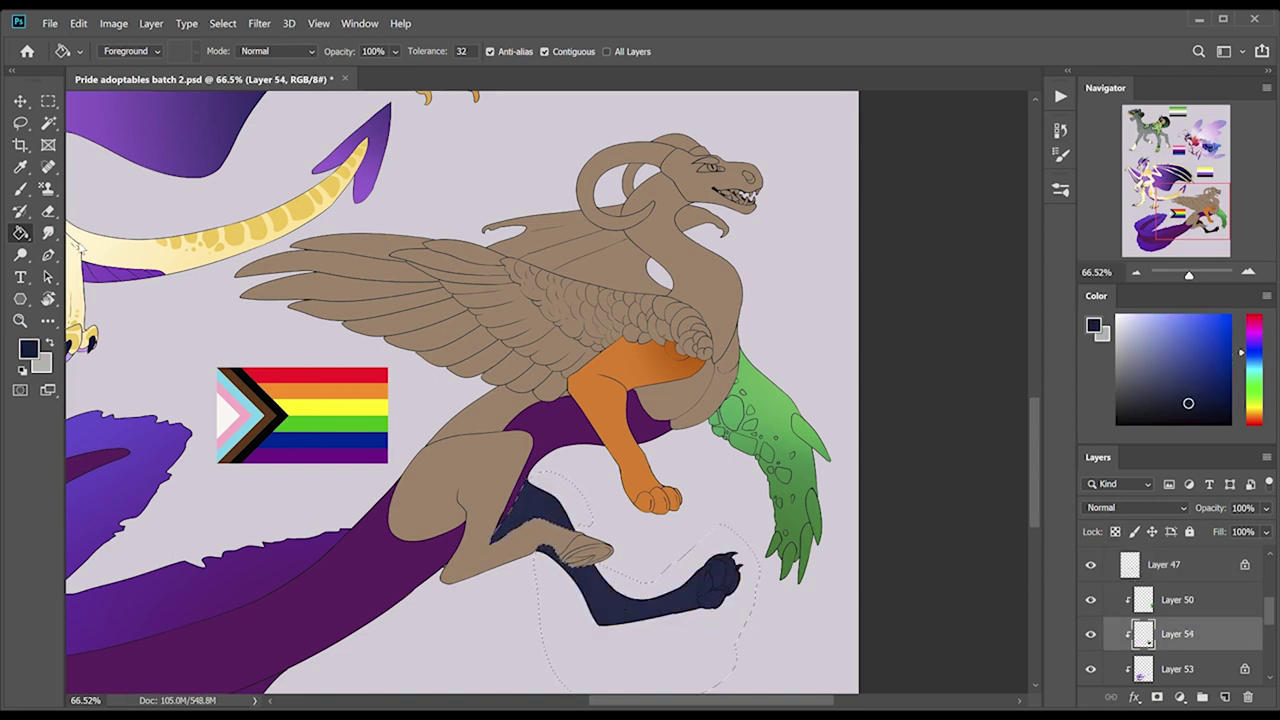
{"action": "key", "text": "shift+g"}
{"action": "key", "text": "ctrl+d"}
Shade the body with brown gradients, darker toward the head and back, lighter on the chest.
{"action": "scroll", "coordinate": [1270, 622], "scroll_direction": "down", "scroll_amount": 1}
{"action": "left_click", "coordinate": [1224, 697]}
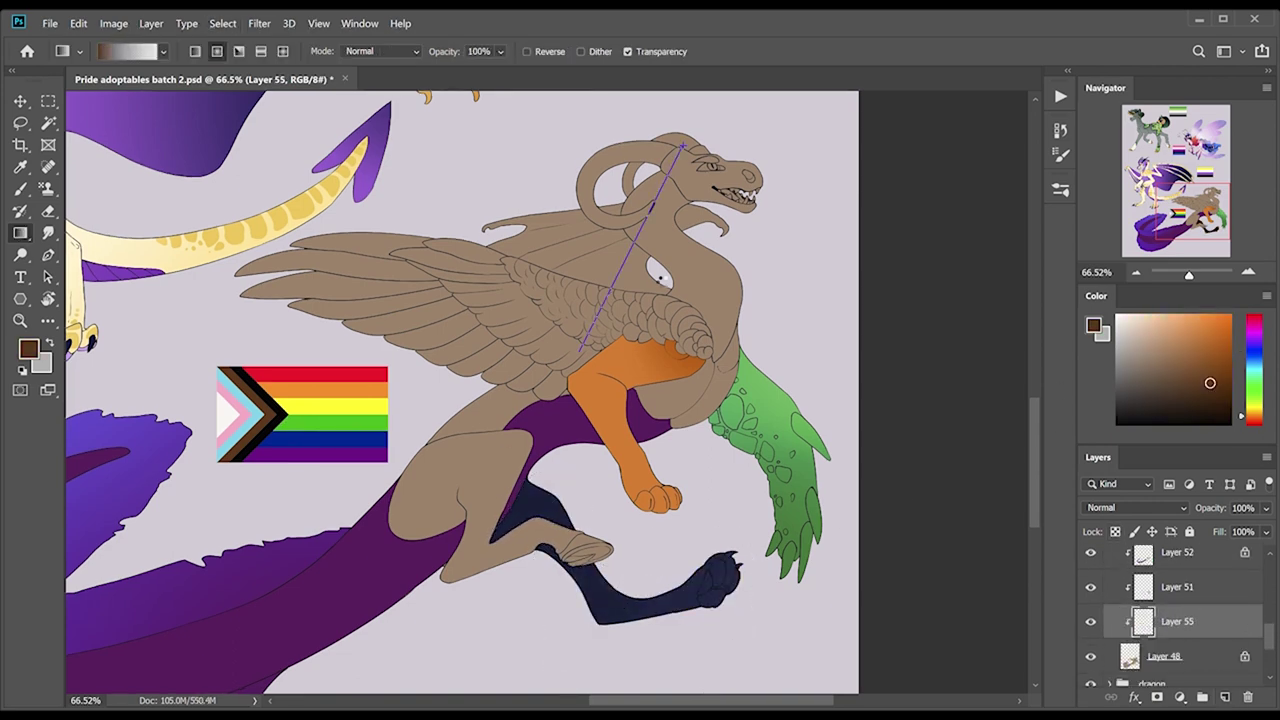
{"action": "left_click_drag", "start_coordinate": [690, 140], "coordinate": [650, 330]}
{"action": "left_click_drag", "start_coordinate": [650, 250], "coordinate": [620, 380]}
{"action": "left_click_drag", "start_coordinate": [540, 250], "coordinate": [500, 430]}
{"action": "left_click_drag", "start_coordinate": [490, 350], "coordinate": [526, 424]}
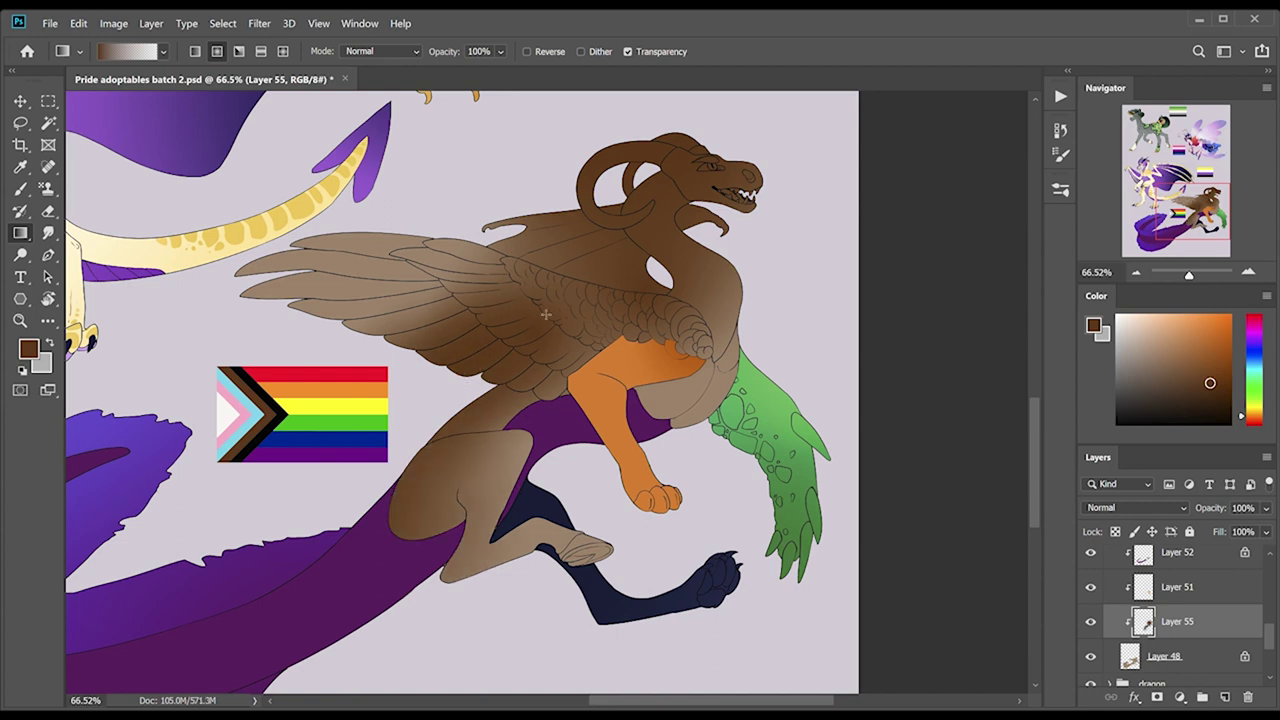
{"action": "key", "text": "ctrl+z"}
{"action": "left_click_drag", "start_coordinate": [760, 280], "coordinate": [694, 258]}
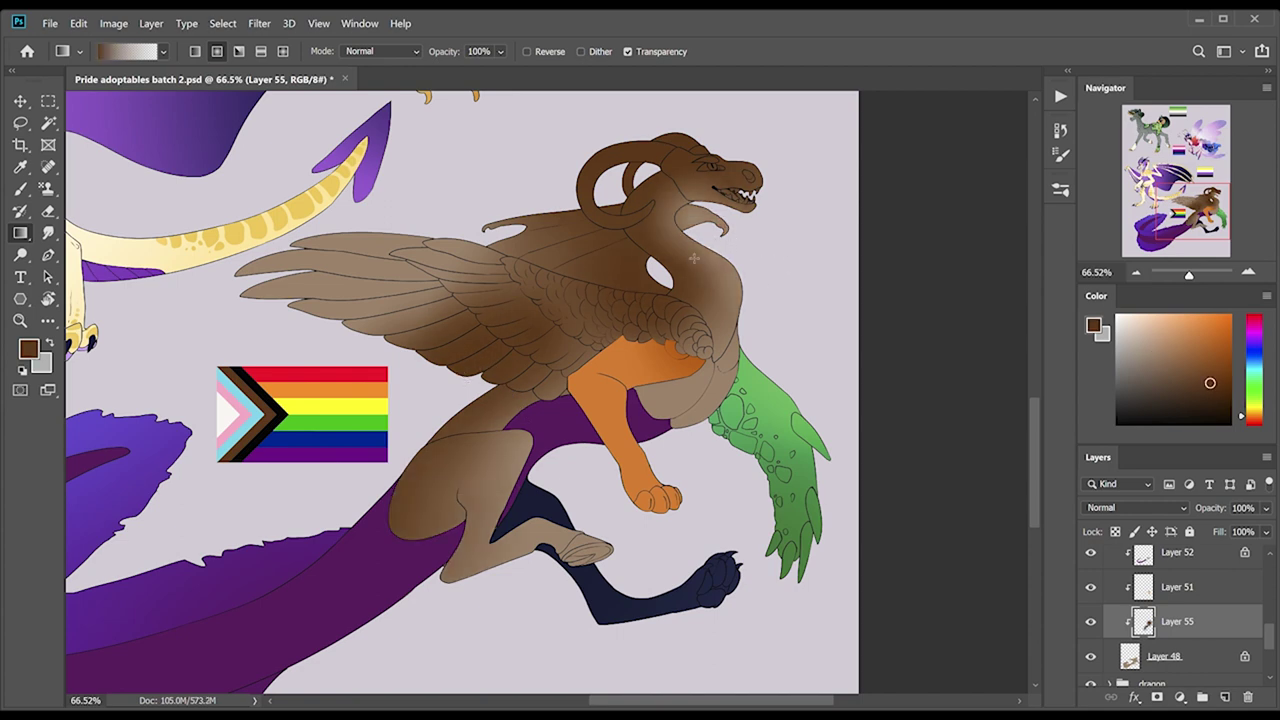
Sample the belly's light tan and return to the line art layer.
{"action": "left_click", "coordinate": [697, 378], "text": "alt"}
{"action": "key", "text": "alt+bracketright"}
{"action": "key", "text": "e"}
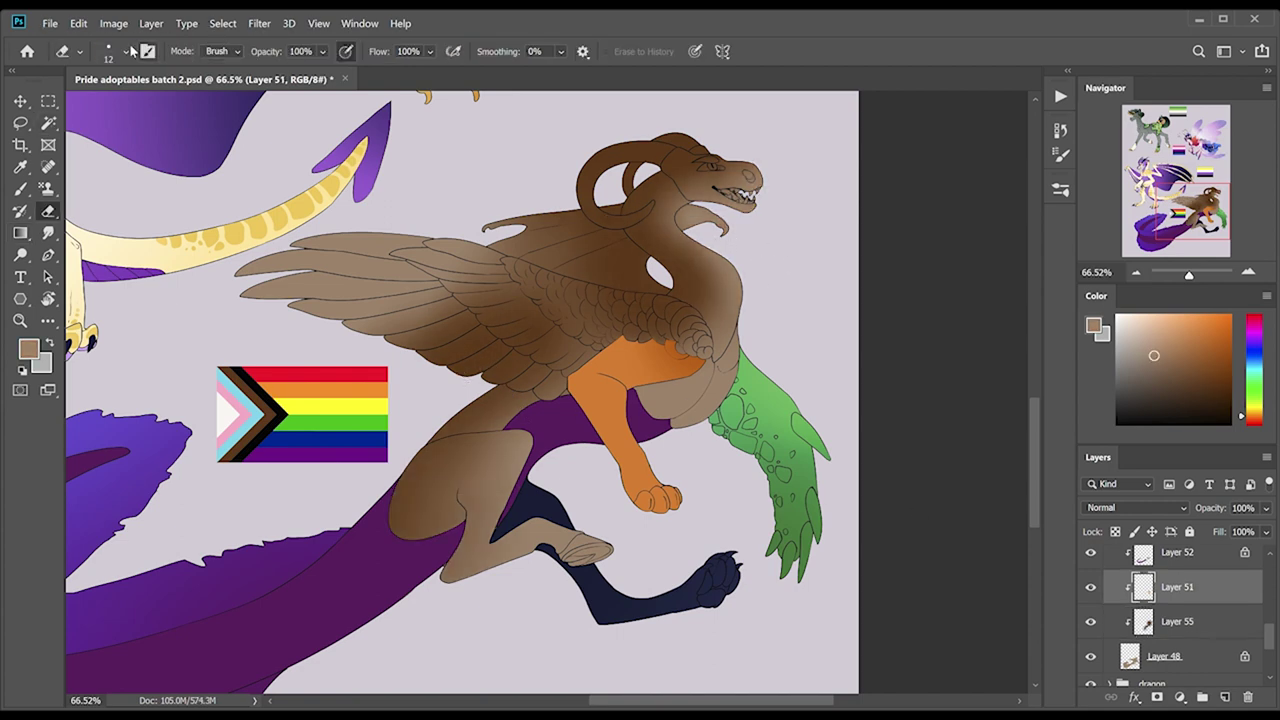
{"action": "key", "text": "alt+bracketleft"}
Select the feathered wing with the Lasso and Magic Wand, trimming along the scales.
{"action": "key", "text": "w"}
{"action": "scroll", "coordinate": [395, 236], "scroll_direction": "up", "scroll_amount": 3}
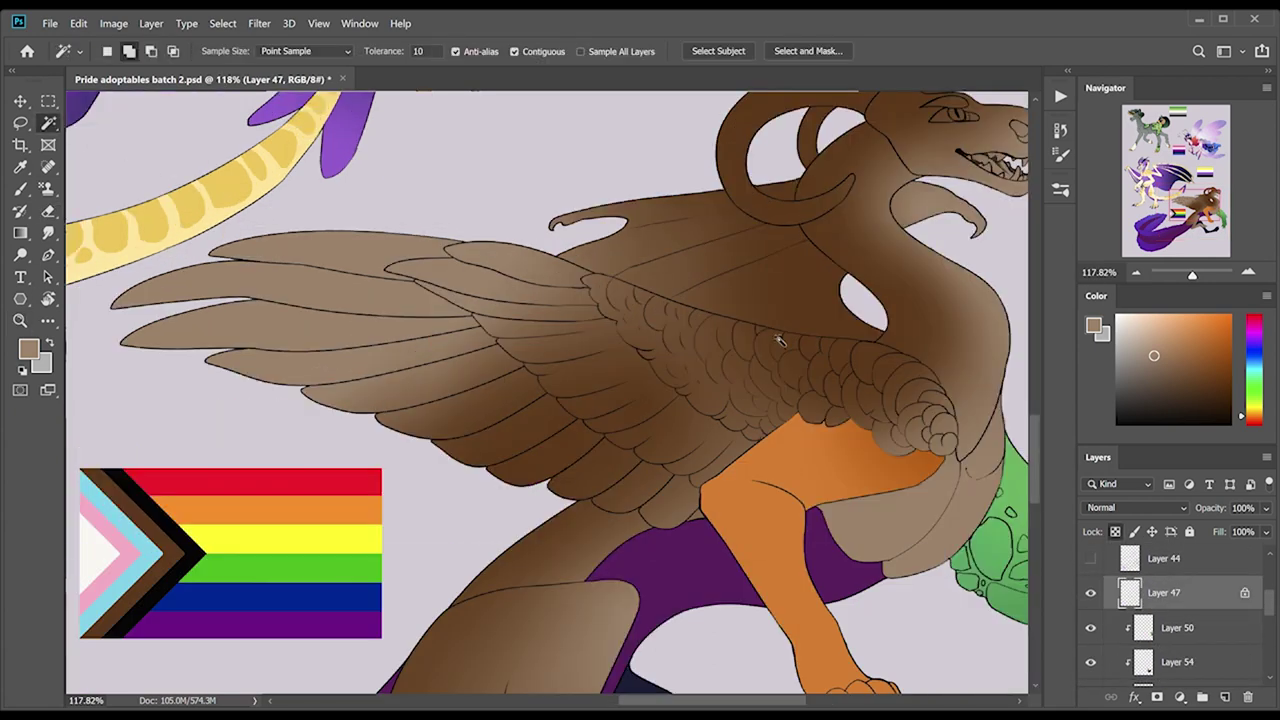
{"action": "key", "text": "l"}
{"action": "left_click_drag", "start_coordinate": [773, 311], "coordinate": [738, 293]}
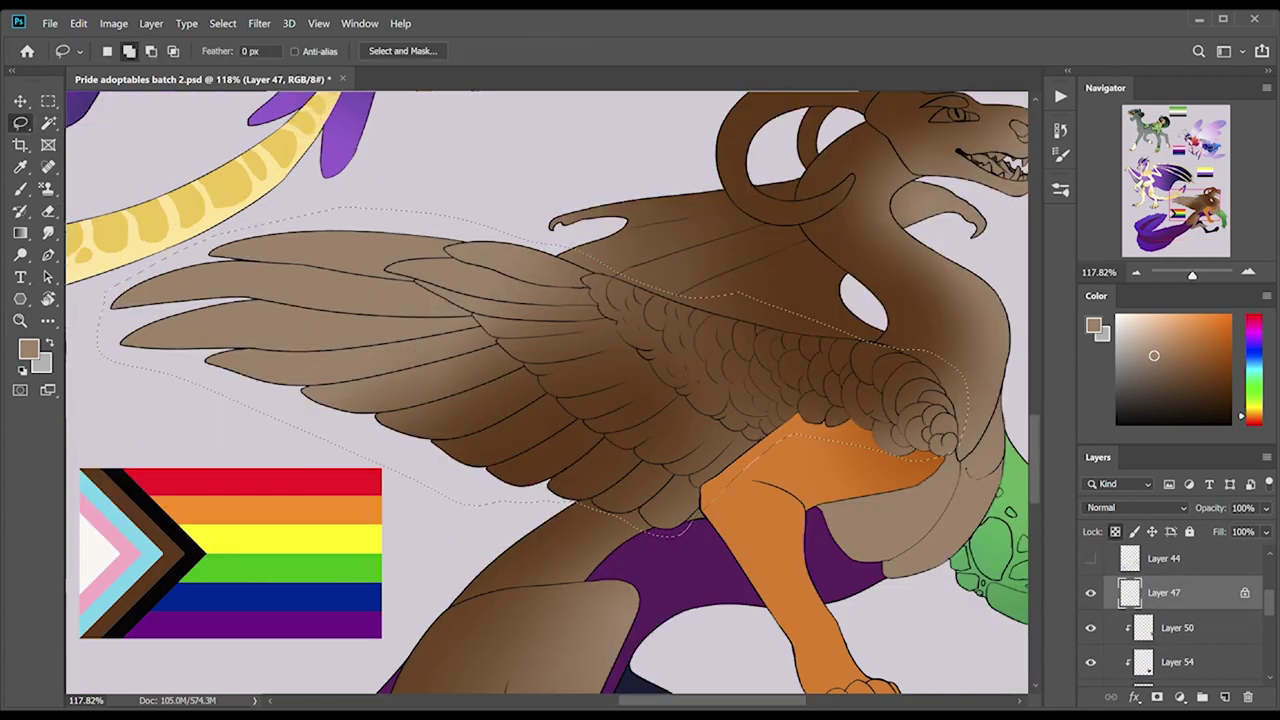
{"action": "key", "text": "w"}
{"action": "left_click", "coordinate": [585, 287], "text": "alt"}
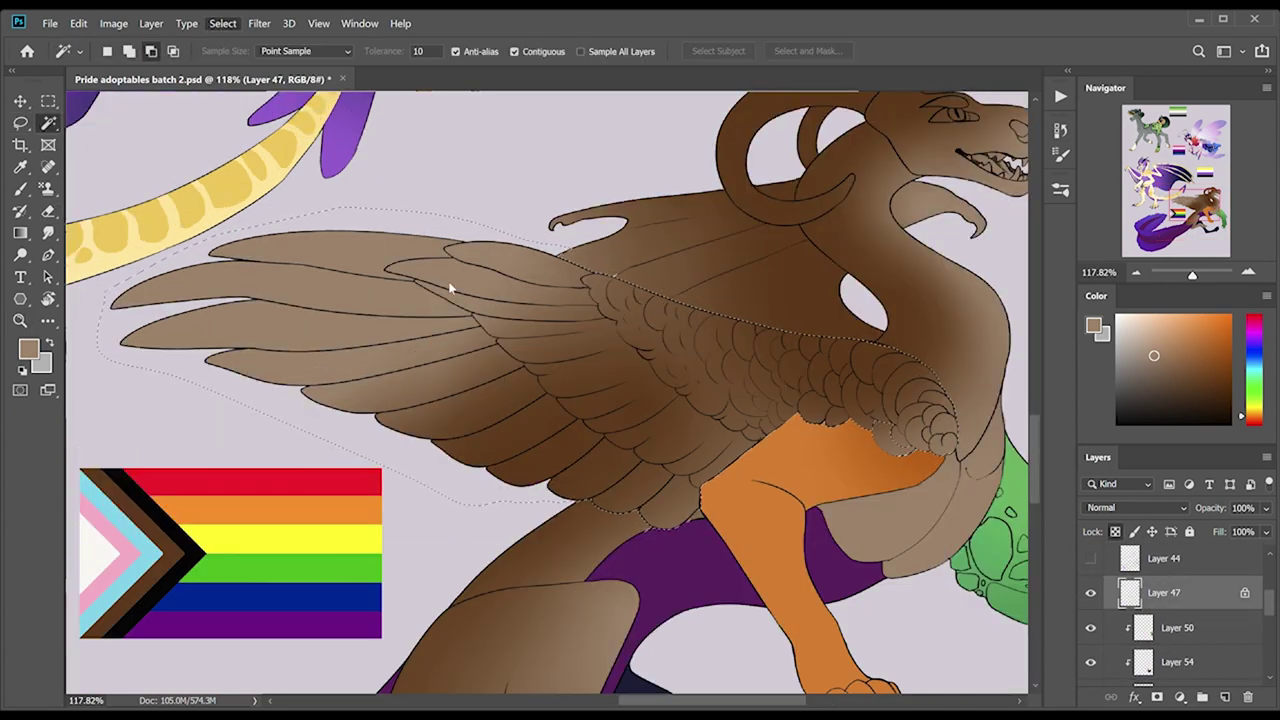
{"action": "key", "text": "l"}
Add a clipped layer and bucket-fill the wing selection with yellow from the pride flag.
{"action": "key", "text": "alt+bracketright"}
{"action": "key", "text": "alt+bracketright"}
{"action": "key", "text": "w"}
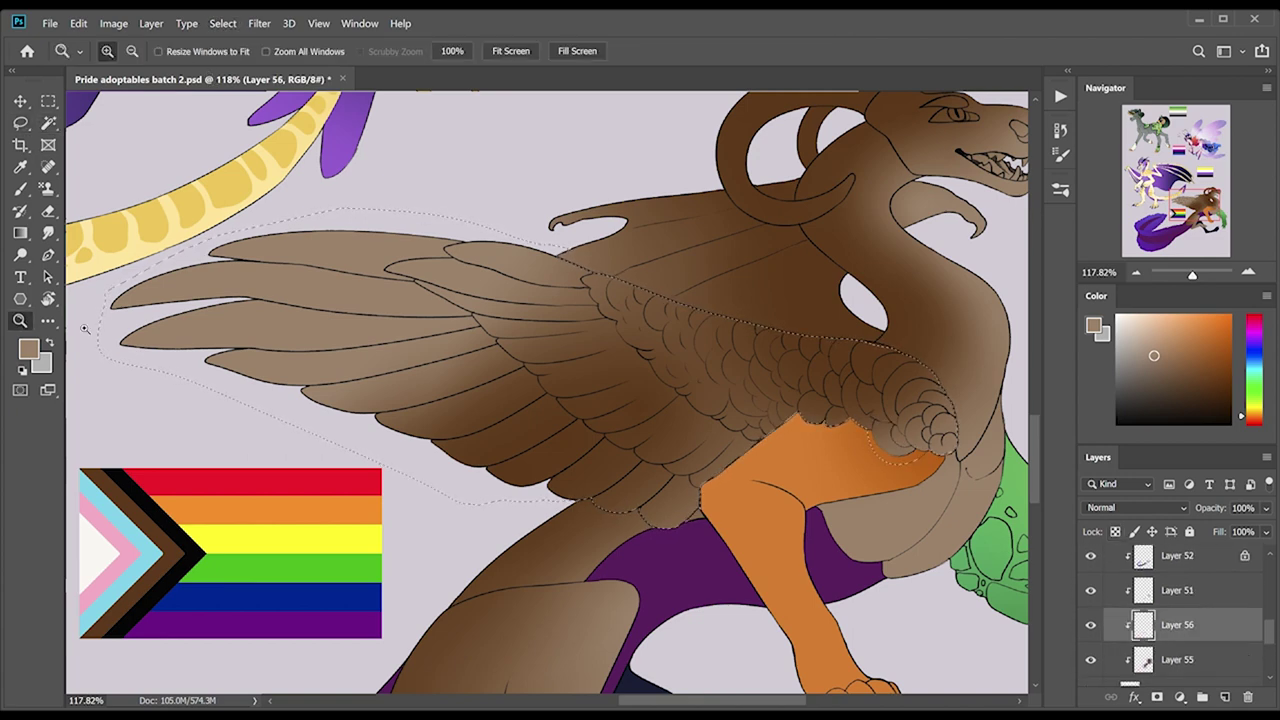
{"action": "key", "text": "g"}
{"action": "left_click", "coordinate": [351, 591], "text": "alt"}
{"action": "left_click", "coordinate": [578, 404]}
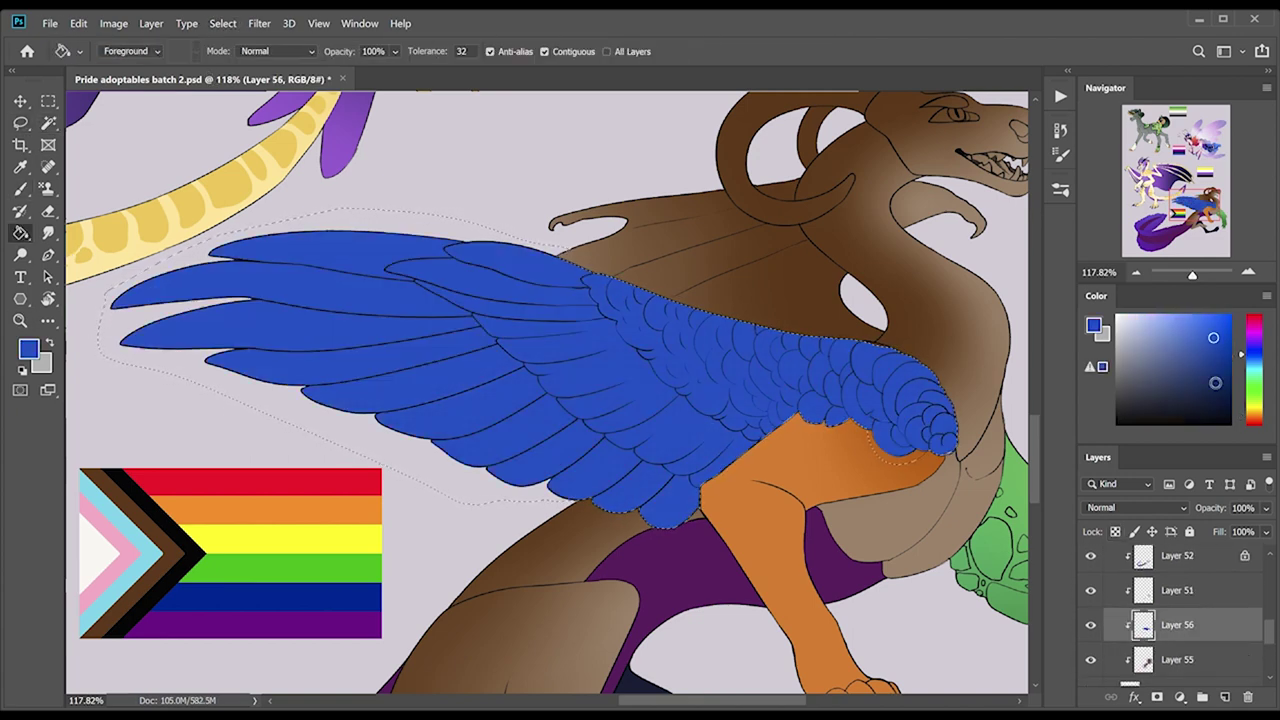
{"action": "left_click", "coordinate": [355, 545], "text": "alt"}
{"action": "left_click", "coordinate": [691, 443]}
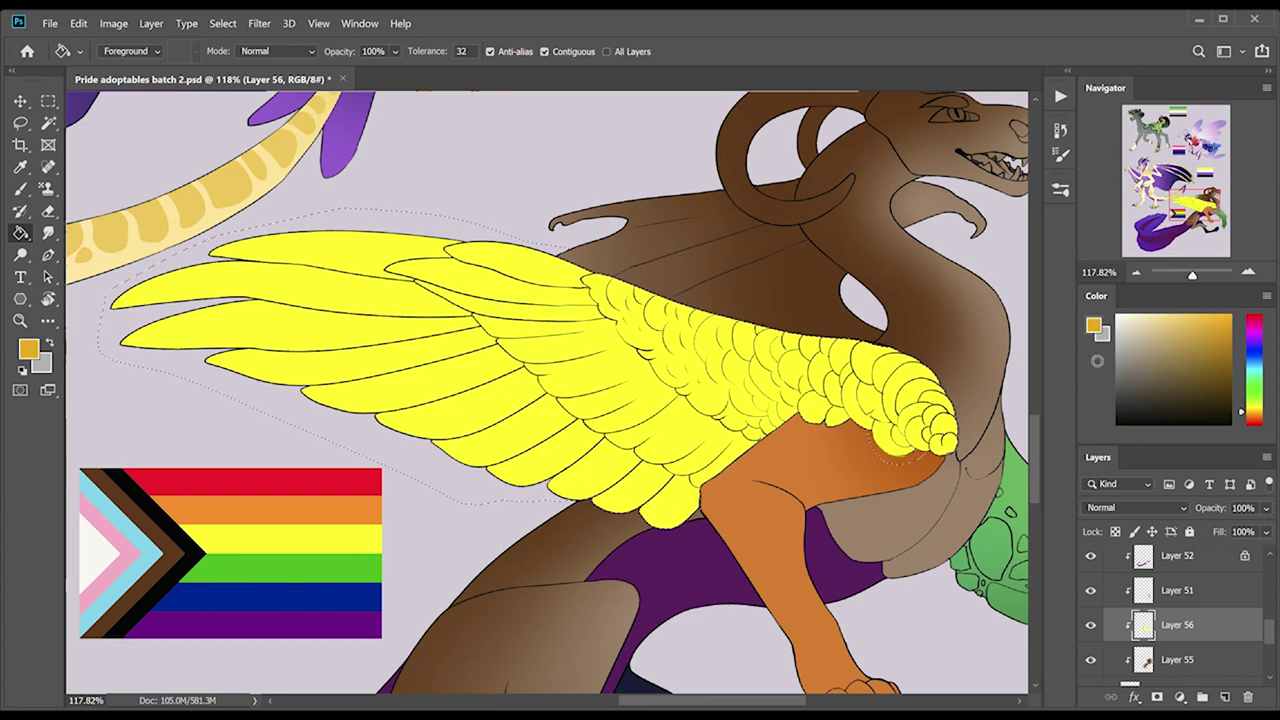
Lay a yellow-to-orange gradient across the wing, ending orange near the body, then deselect.
{"action": "key", "text": "shift+g"}
{"action": "left_click_drag", "start_coordinate": [112, 290], "coordinate": [779, 455]}
{"action": "left_click", "coordinate": [230, 540], "text": "alt"}
{"action": "left_click_drag", "start_coordinate": [112, 290], "coordinate": [600, 400]}
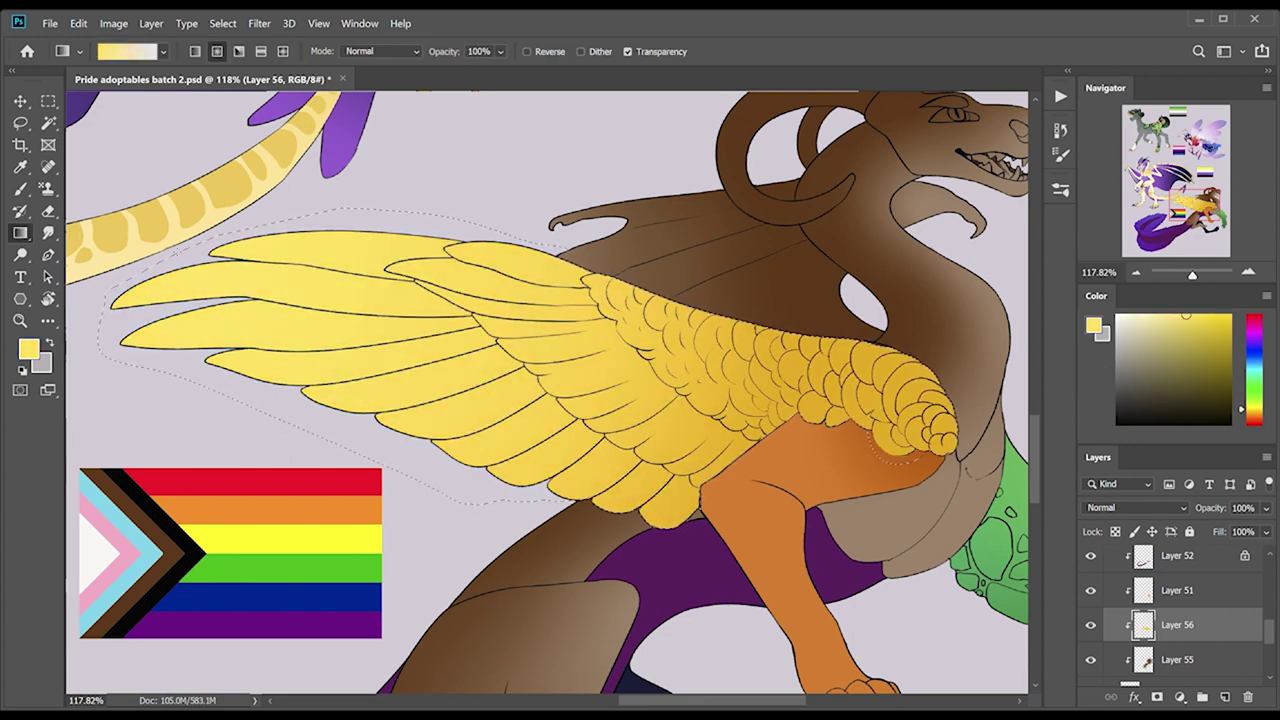
{"action": "left_click", "coordinate": [780, 470], "text": "alt"}
{"action": "left_click_drag", "start_coordinate": [960, 440], "coordinate": [780, 380]}
{"action": "key", "text": "ctrl+d"}
Zoom out to the whole dragon and select the blue membrane wing.
{"action": "key", "text": "z"}
{"action": "left_click", "coordinate": [514, 50]}
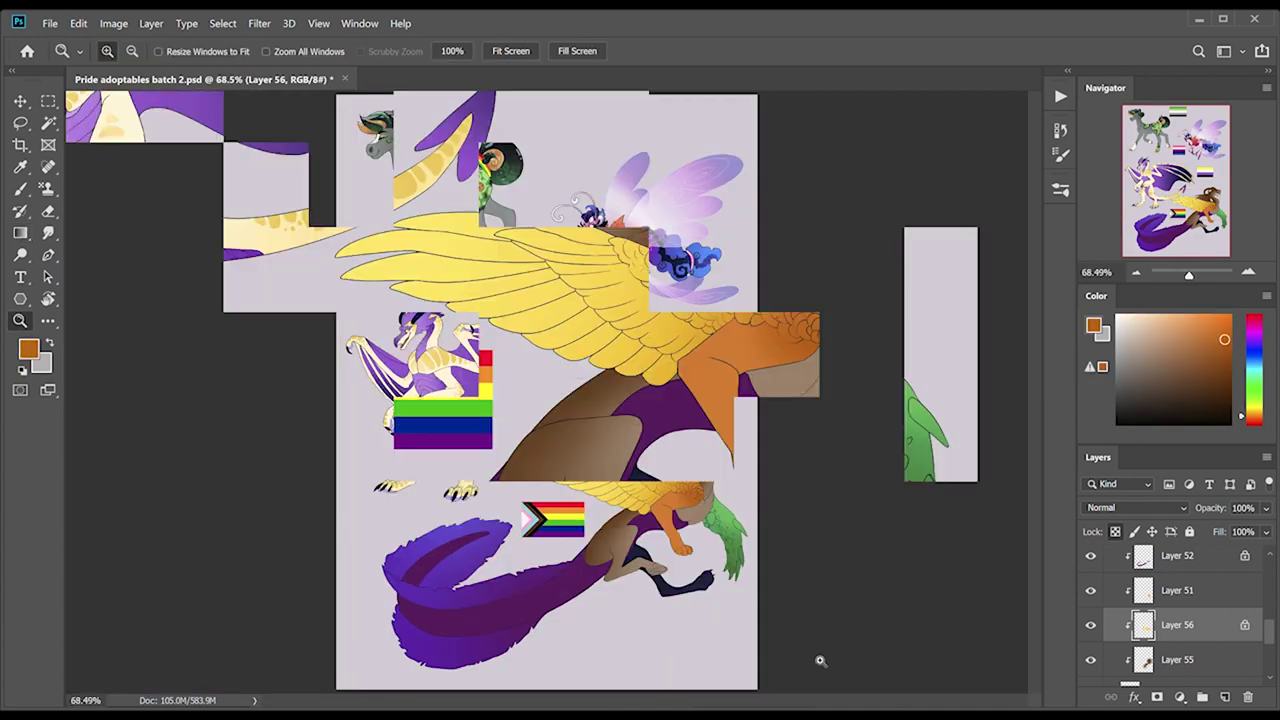
{"action": "key", "text": "w"}
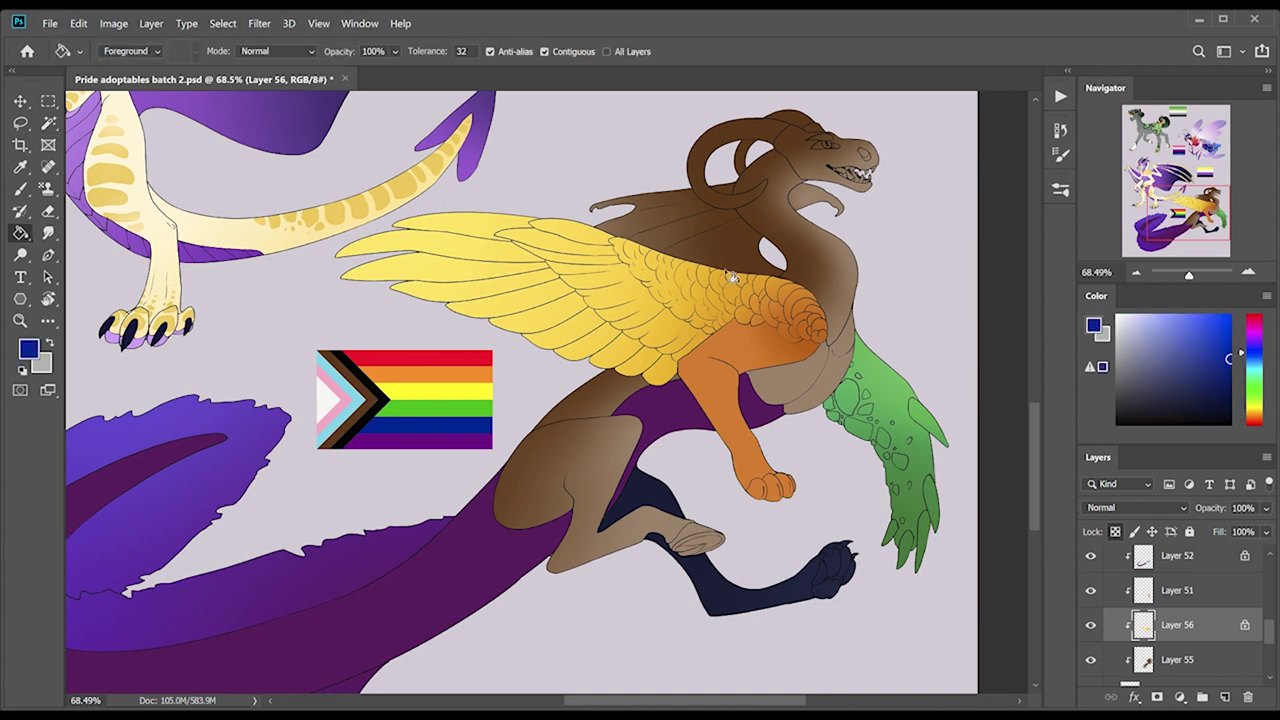
{"action": "left_click", "coordinate": [817, 218], "text": "ctrl"}
{"action": "left_click", "coordinate": [817, 218], "text": "shift"}
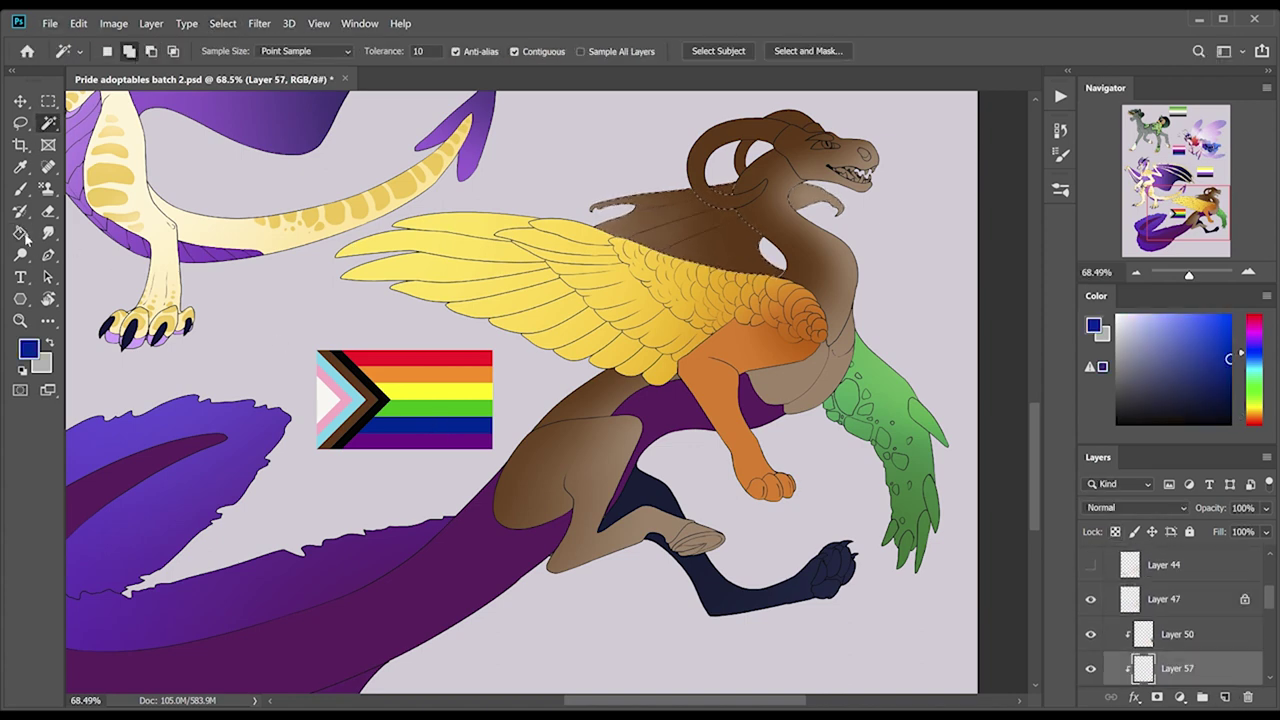
Fill the membrane wing blue and refill the feathered wing's colour layer green.
{"action": "key", "text": "g"}
{"action": "left_click", "coordinate": [690, 235]}
{"action": "key", "text": "w"}
{"action": "scroll", "coordinate": [1128, 630], "scroll_direction": "down", "scroll_amount": 2}
{"action": "left_click", "coordinate": [1177, 608]}
{"action": "key", "text": "g"}
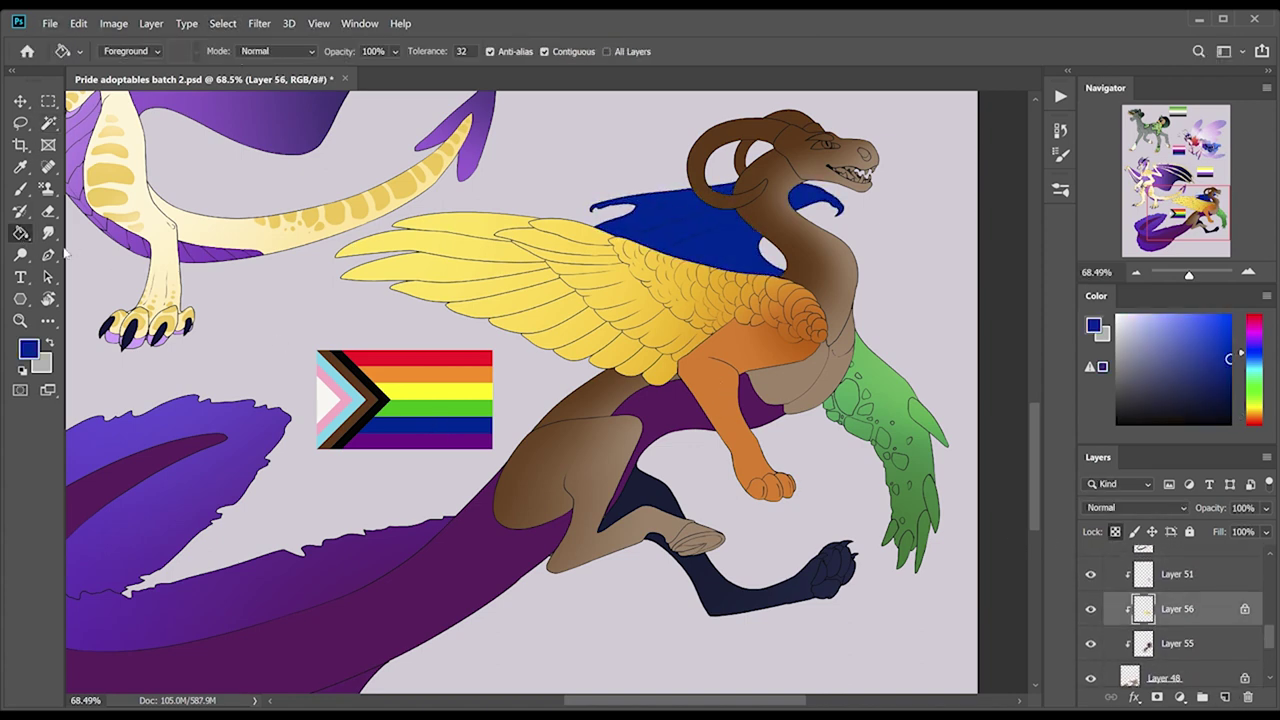
{"action": "left_click", "coordinate": [838, 330]}
Shade the feathered wing tips with a lighter green gradient.
{"action": "key", "text": "shift+g"}
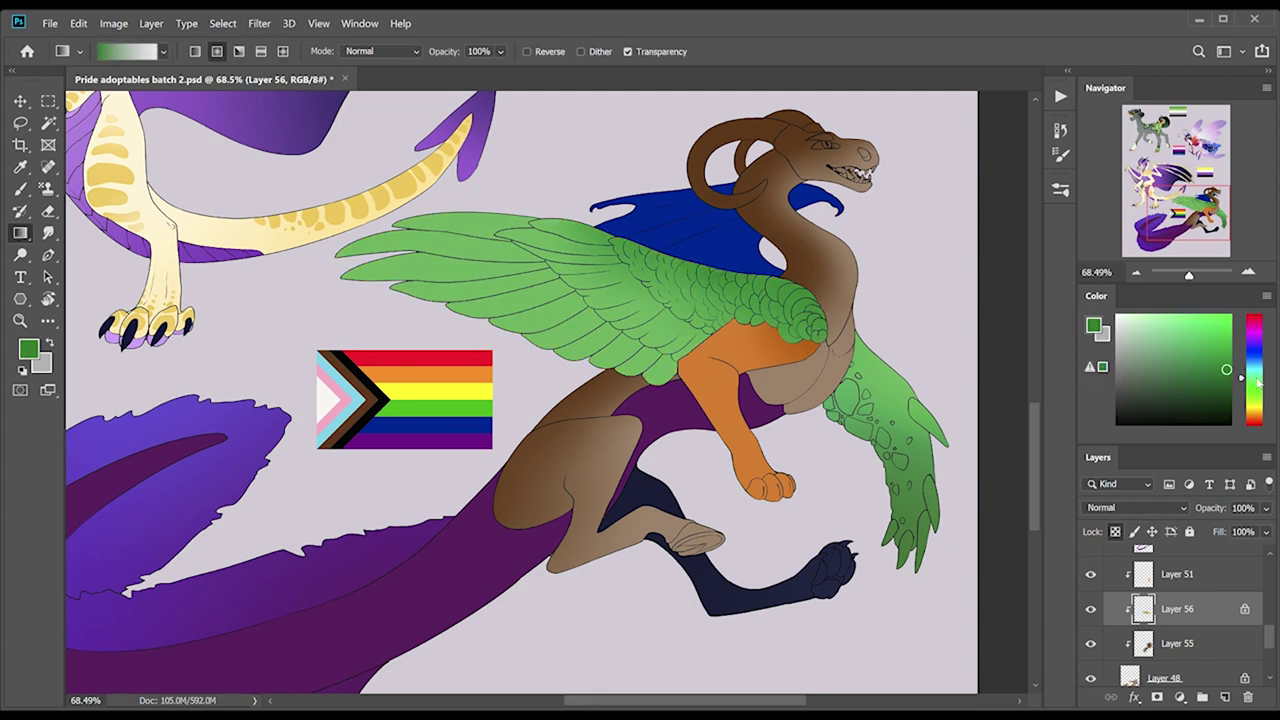
{"action": "left_click", "coordinate": [1201, 326]}
{"action": "left_click_drag", "start_coordinate": [380, 250], "coordinate": [600, 320]}
Give the arm a light teal gradient on its colour layer.
{"action": "scroll", "coordinate": [1275, 615], "scroll_direction": "up", "scroll_amount": 2}
{"action": "left_click", "coordinate": [1177, 588]}
{"action": "left_click", "coordinate": [1171, 331]}
{"action": "key", "text": "alt+BackSpace"}
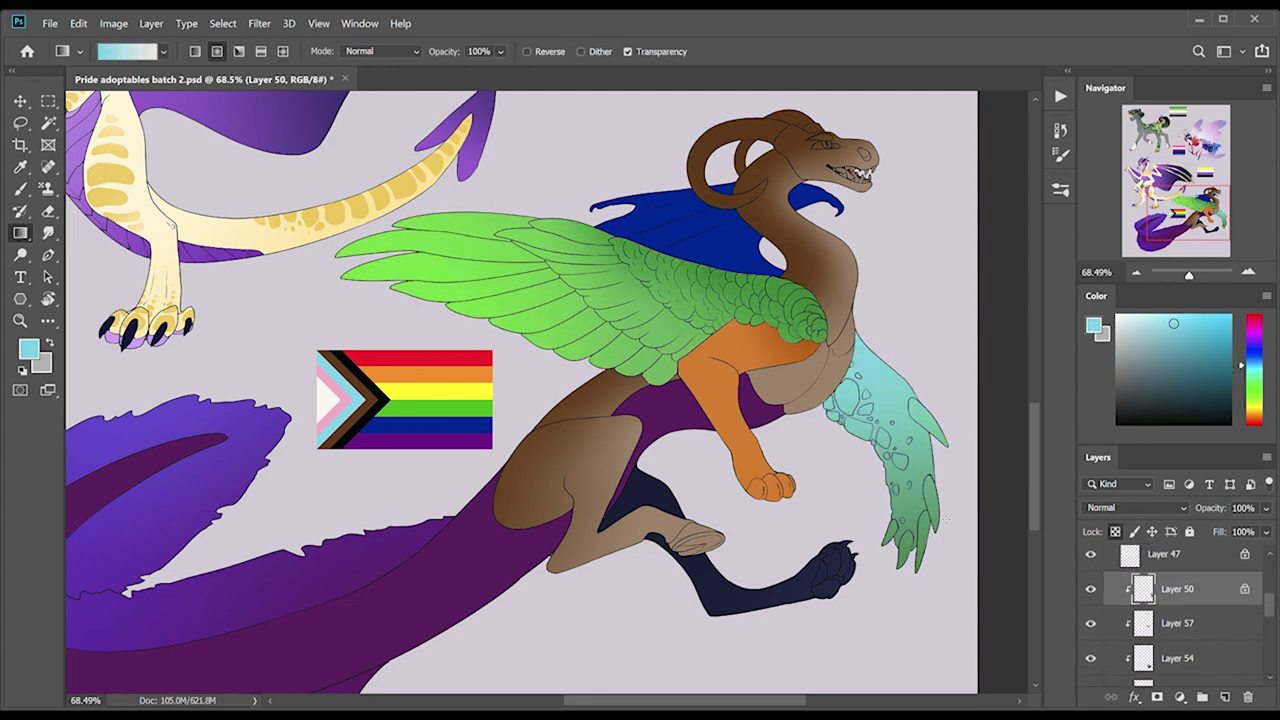
{"action": "left_click", "coordinate": [1215, 400]}
{"action": "left_click", "coordinate": [884, 372], "text": "alt"}
{"action": "left_click_drag", "start_coordinate": [910, 570], "coordinate": [870, 390]}
{"action": "left_click", "coordinate": [685, 325], "text": "alt"}
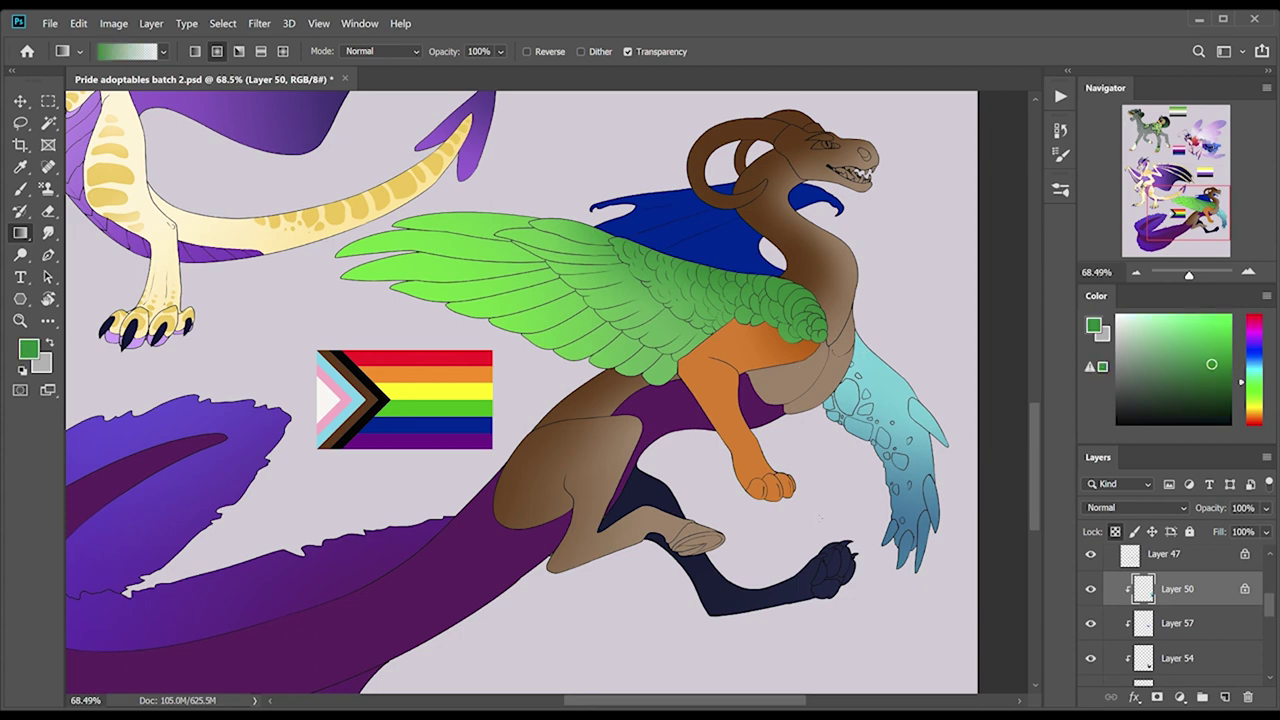
{"action": "left_click_drag", "start_coordinate": [880, 560], "coordinate": [860, 400]}
Fill the wing's middle feather band red on a new layer, then lay an orange-to-red gradient over it.
{"action": "key", "text": "w"}
{"action": "key", "text": "alt+bracketright"}
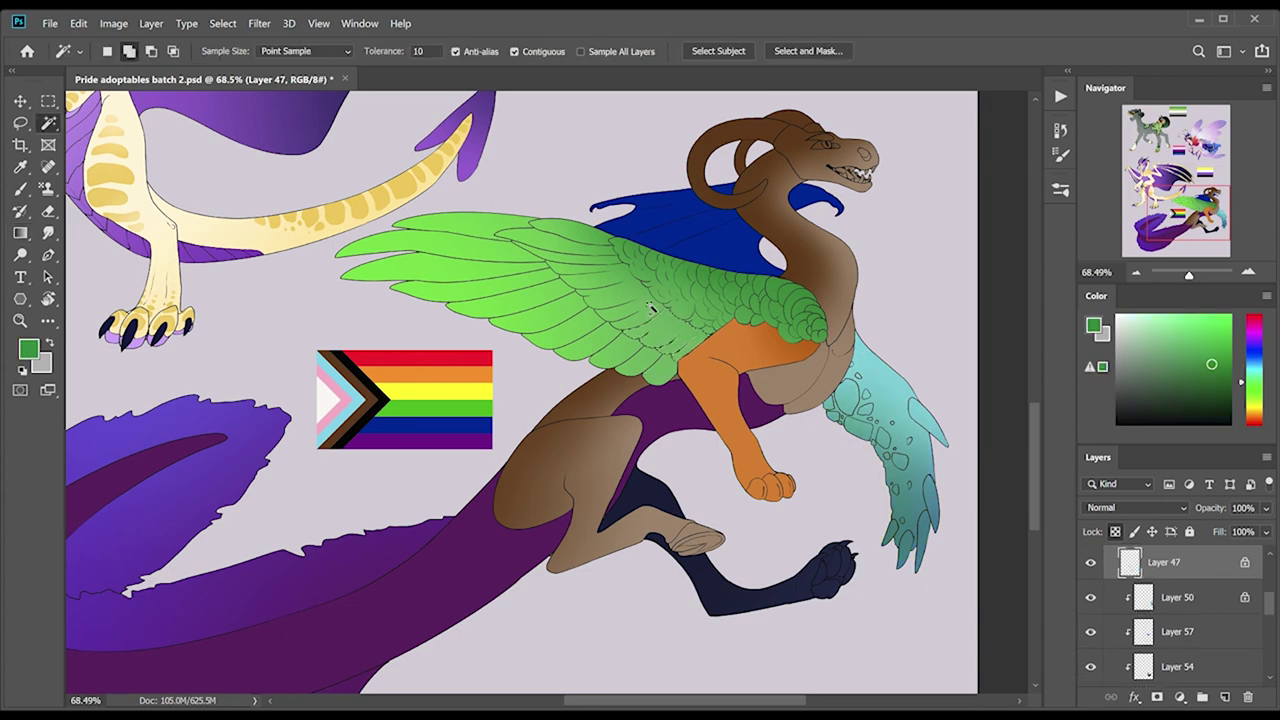
{"action": "key", "text": "g"}
{"action": "left_click", "coordinate": [1218, 316]}
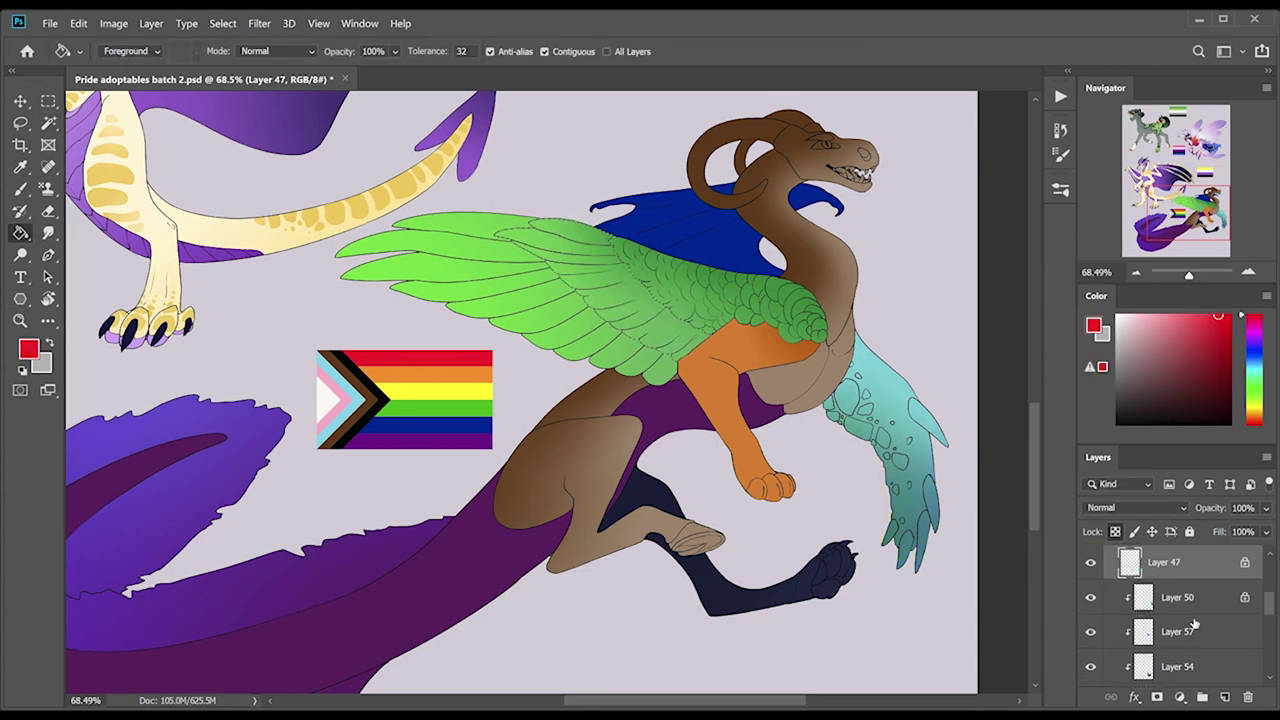
{"action": "key", "text": "alt+bracketleft"}
{"action": "key", "text": "alt+bracketleft"}
{"action": "key", "text": "alt+bracketleft"}
Re-shade the green covert feathers with a gradient on their colour layer.
{"action": "key", "text": "alt+bracketleft"}
{"action": "key", "text": "alt+bracketleft"}
{"action": "left_click", "coordinate": [665, 362]}
{"action": "left_click_drag", "start_coordinate": [1256, 343], "coordinate": [1254, 415]}
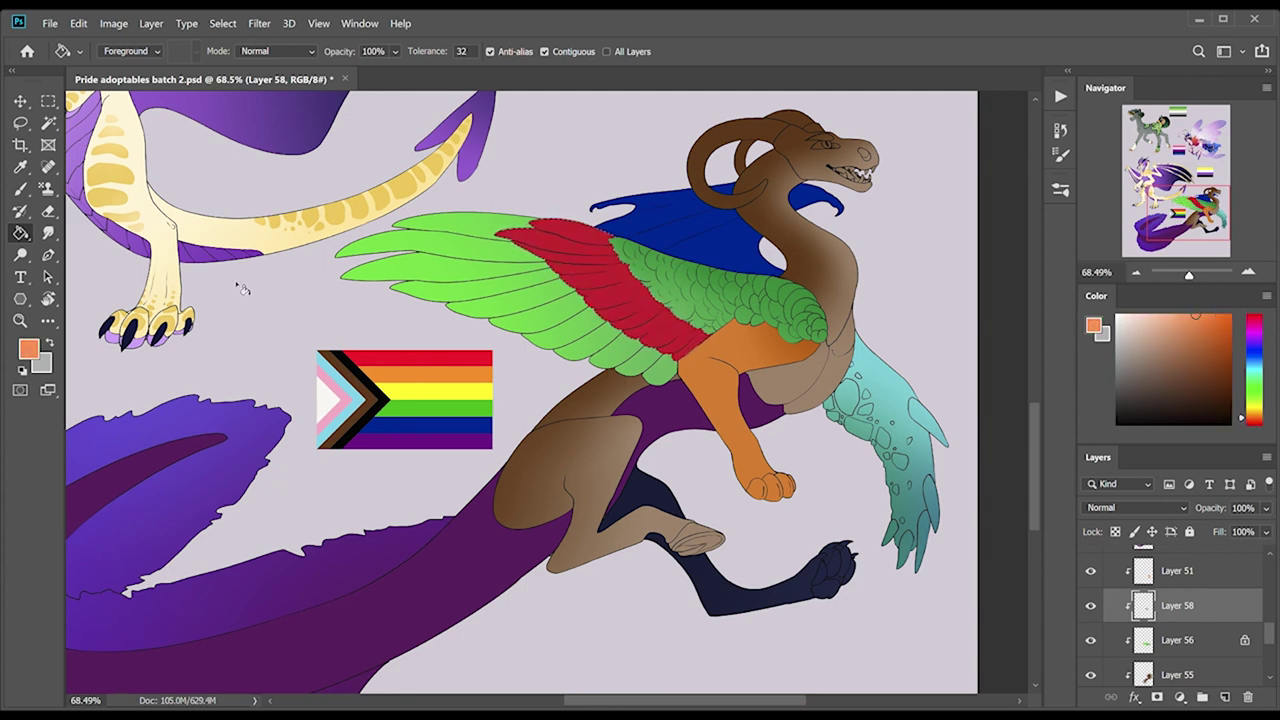
{"action": "key", "text": "shift+g"}
{"action": "left_click_drag", "start_coordinate": [560, 240], "coordinate": [700, 335]}
{"action": "key", "text": "alt+bracketleft"}
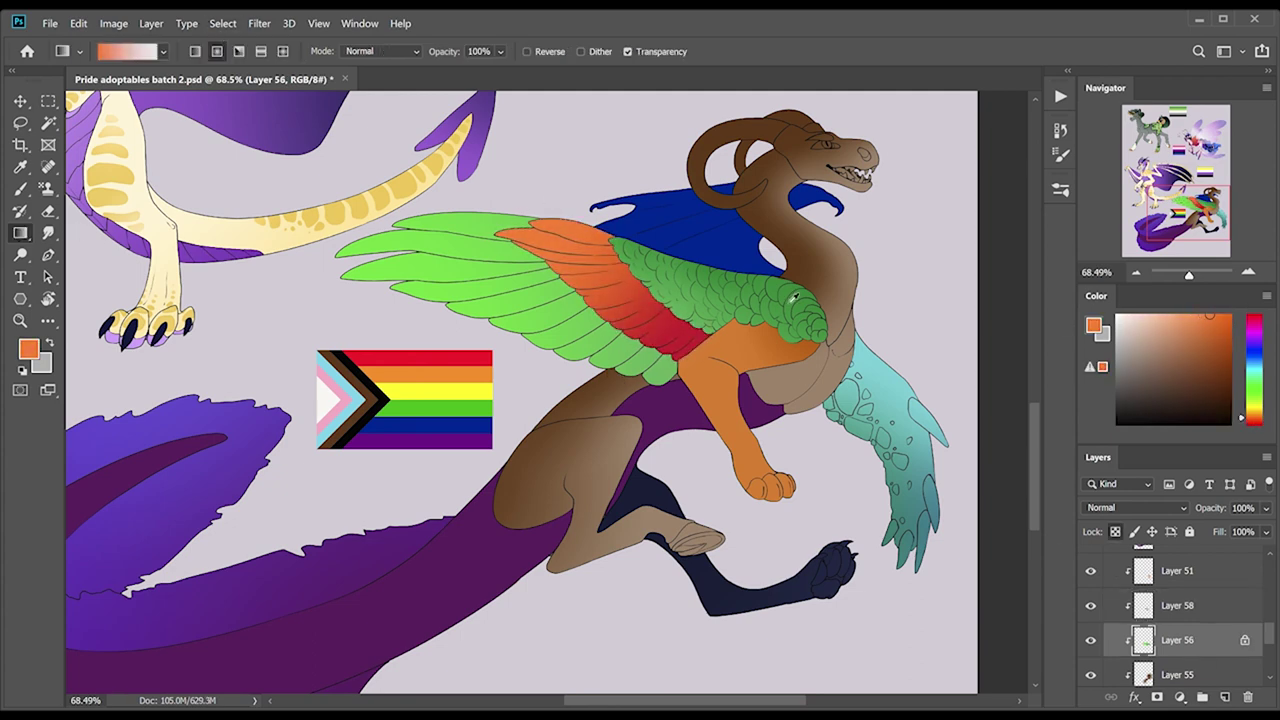
{"action": "left_click", "coordinate": [660, 352], "text": "alt"}
{"action": "left_click_drag", "start_coordinate": [640, 250], "coordinate": [700, 340]}
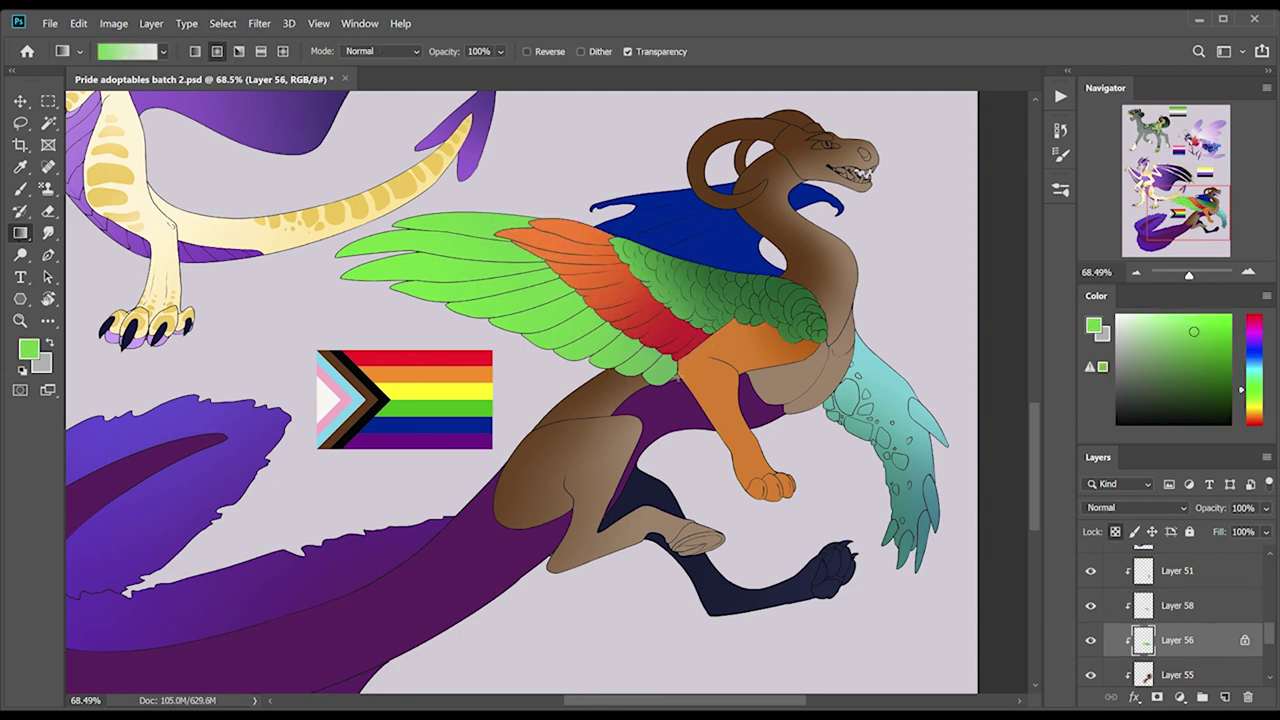
{"action": "key", "text": "w"}
{"action": "scroll", "coordinate": [1244, 625], "scroll_direction": "up", "scroll_amount": 2}
{"action": "scroll", "coordinate": [1244, 625], "scroll_direction": "up", "scroll_amount": 3}
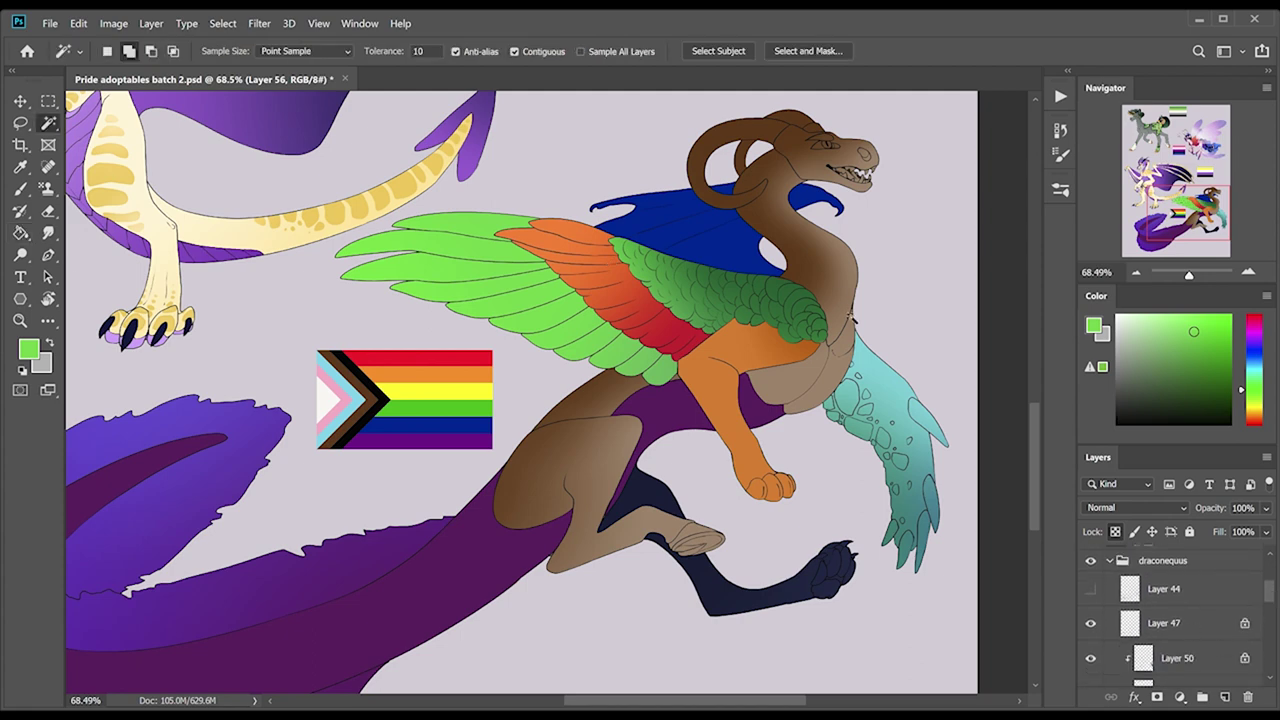
{"action": "key", "text": "z"}
{"action": "scroll", "coordinate": [757, 629], "scroll_direction": "down", "scroll_amount": 2}
Hide the arm's teal and the leg's dark colour layers.
{"action": "scroll", "coordinate": [1244, 625], "scroll_direction": "down", "scroll_amount": 2}
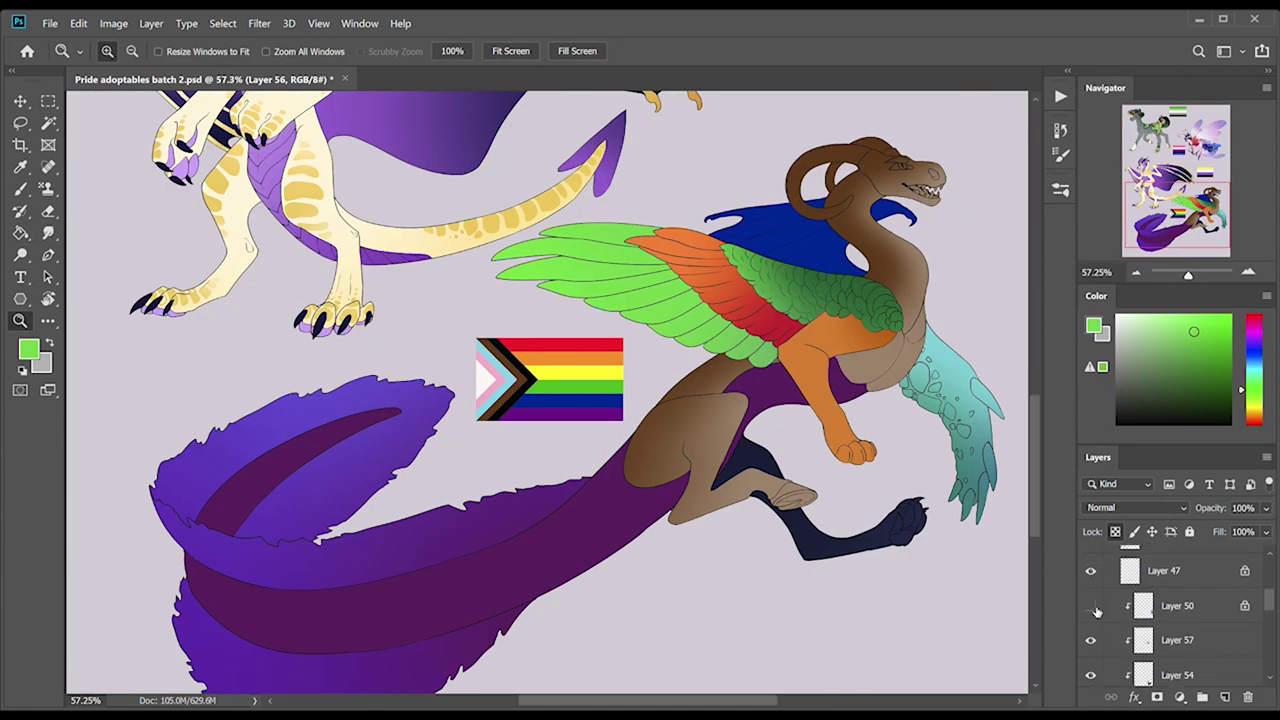
{"action": "left_click", "coordinate": [1091, 588]}
{"action": "left_click", "coordinate": [1091, 658]}
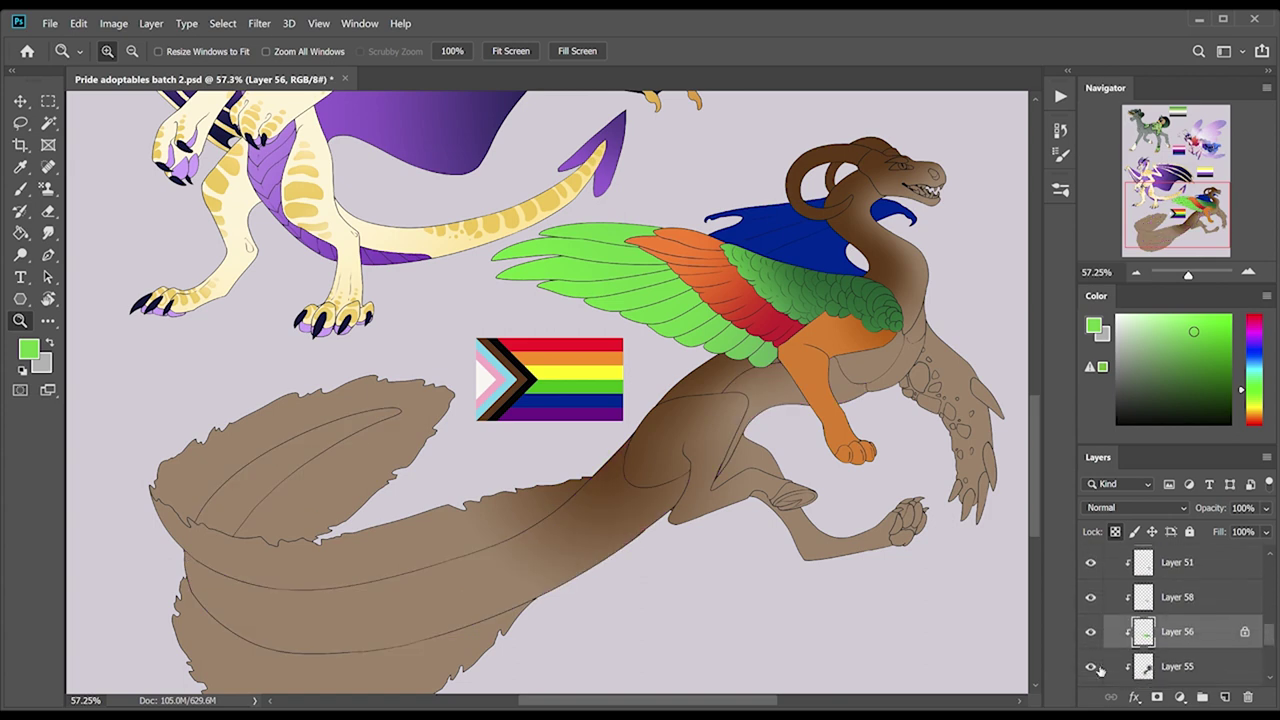
{"action": "scroll", "coordinate": [1272, 610], "scroll_direction": "up", "scroll_amount": 1}
Add a new layer and paint a peach underside stroke down the neck and chest.
{"action": "key", "text": "ctrl+shift+alt+n"}
{"action": "key", "text": "g"}
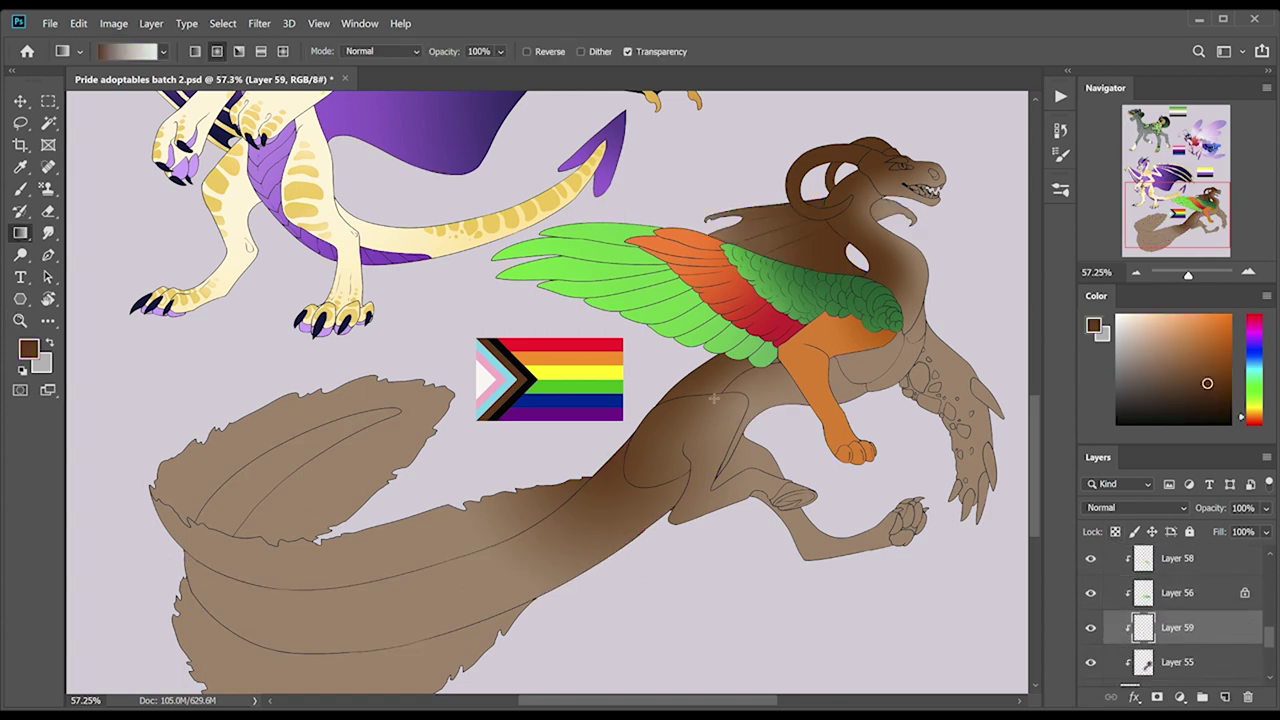
{"action": "left_click_drag", "start_coordinate": [770, 410], "coordinate": [930, 457]}
{"action": "key", "text": "b"}
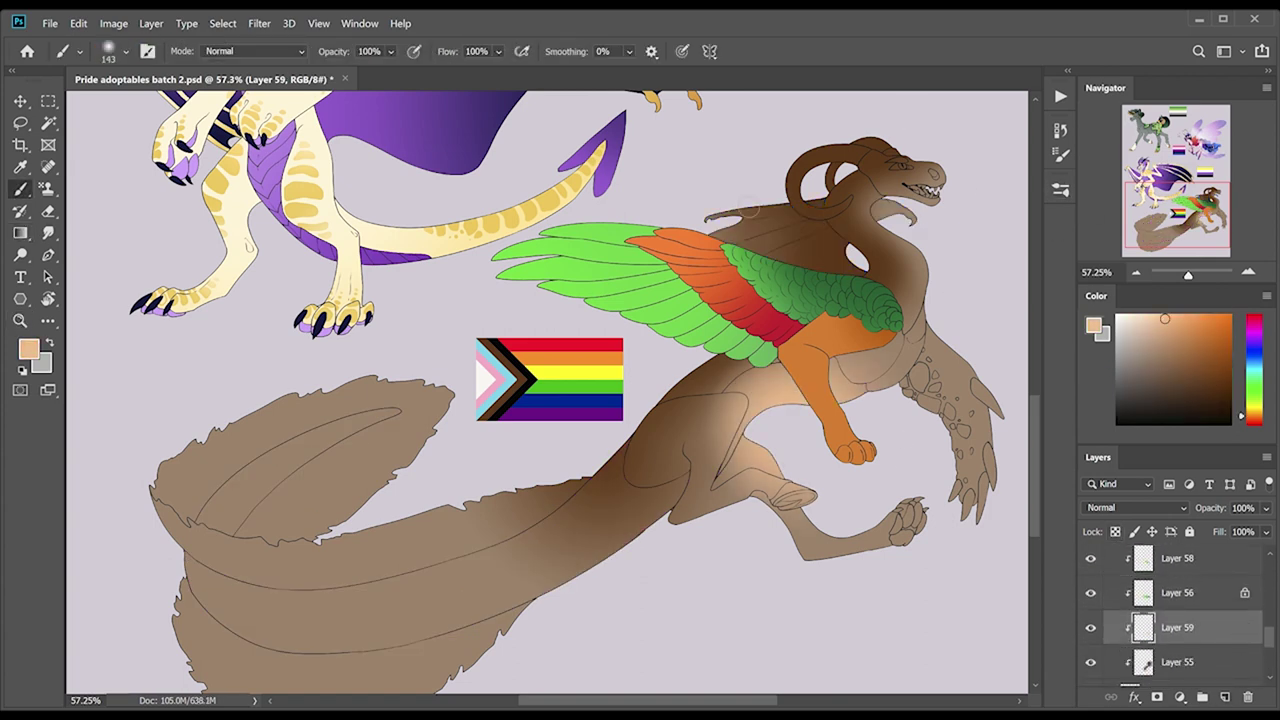
{"action": "key", "text": "ctrl+plus"}
{"action": "mouse_move", "coordinate": [615, 205]}
{"action": "left_mouse_down"}
{"action": "mouse_move", "coordinate": [625, 250]}
{"action": "mouse_move", "coordinate": [690, 310]}
{"action": "mouse_move", "coordinate": [705, 465]}
{"action": "left_mouse_up"}
Smooth the neck underside into a cream gradient.
{"action": "key", "text": "e"}
{"action": "key", "text": "b"}
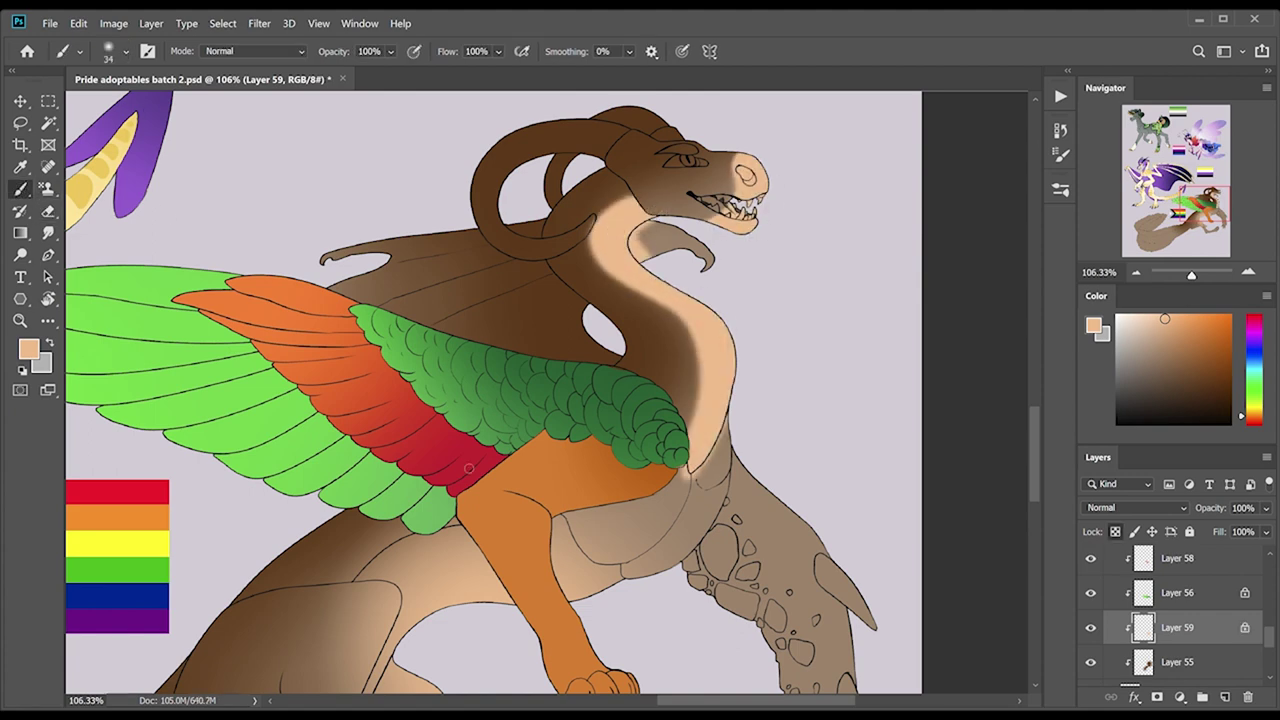
{"action": "key", "text": "g"}
{"action": "scroll", "coordinate": [468, 468], "scroll_direction": "left", "scroll_amount": 3}
{"action": "left_click_drag", "start_coordinate": [850, 470], "coordinate": [800, 230]}
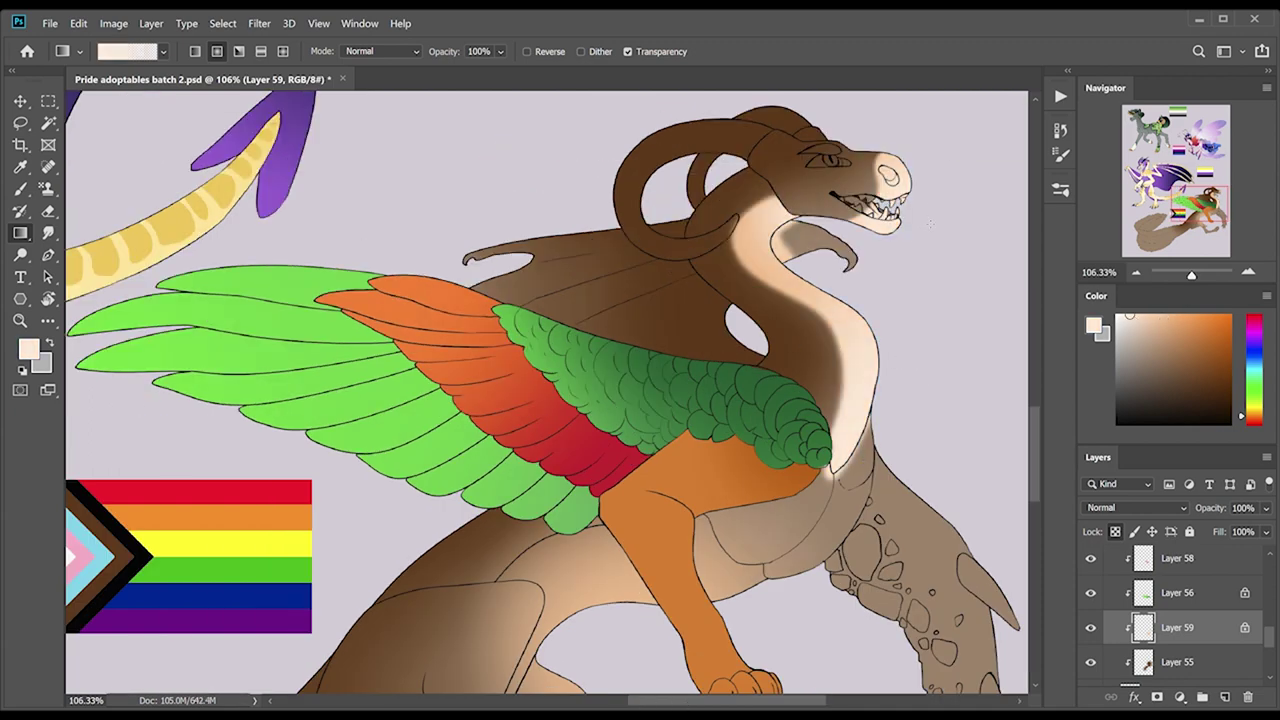
{"action": "scroll", "coordinate": [546, 393], "scroll_direction": "up", "scroll_amount": 1}
Shade the body's base colour layer with a dark brown gradient.
{"action": "left_click", "coordinate": [1177, 661]}
{"action": "key", "text": "b"}
{"action": "left_click", "coordinate": [1208, 383]}
{"action": "left_click", "coordinate": [1201, 399]}
{"action": "key", "text": "g"}
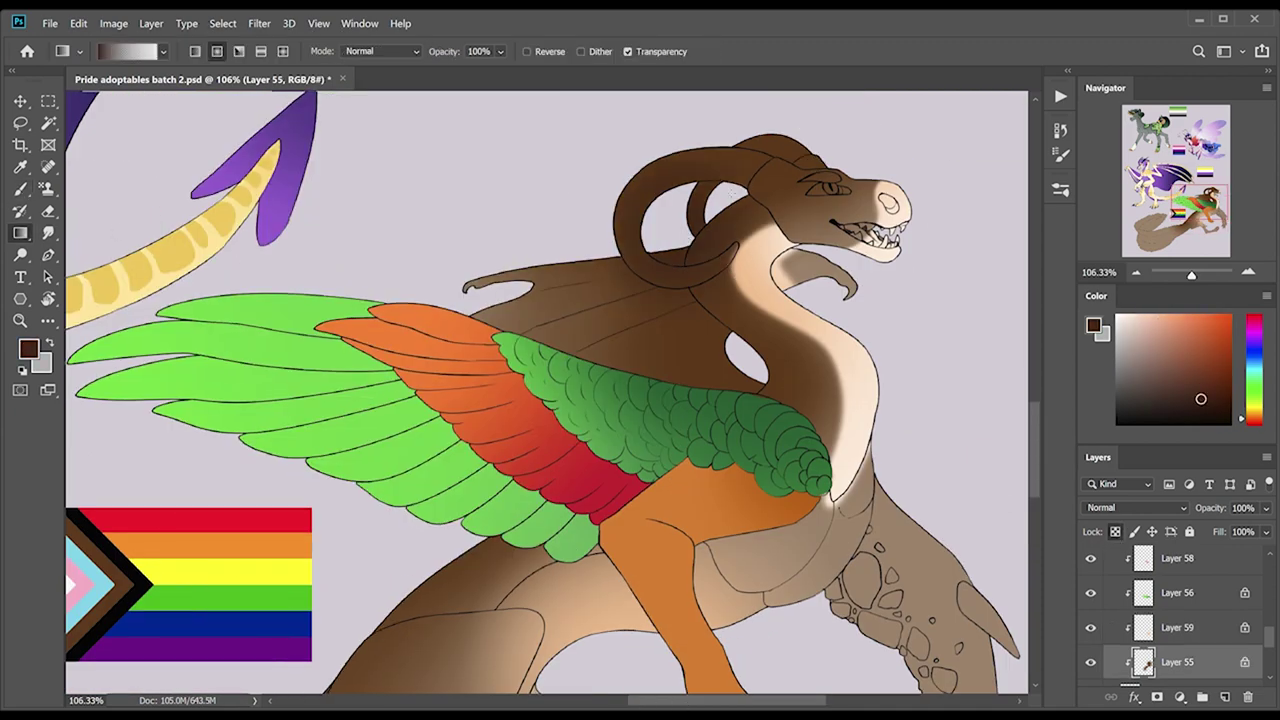
{"action": "left_click_drag", "start_coordinate": [340, 604], "coordinate": [448, 612]}
{"action": "left_click", "coordinate": [1226, 697]}
Paint a solid near-black collar band around the neck.
{"action": "key", "text": "b"}
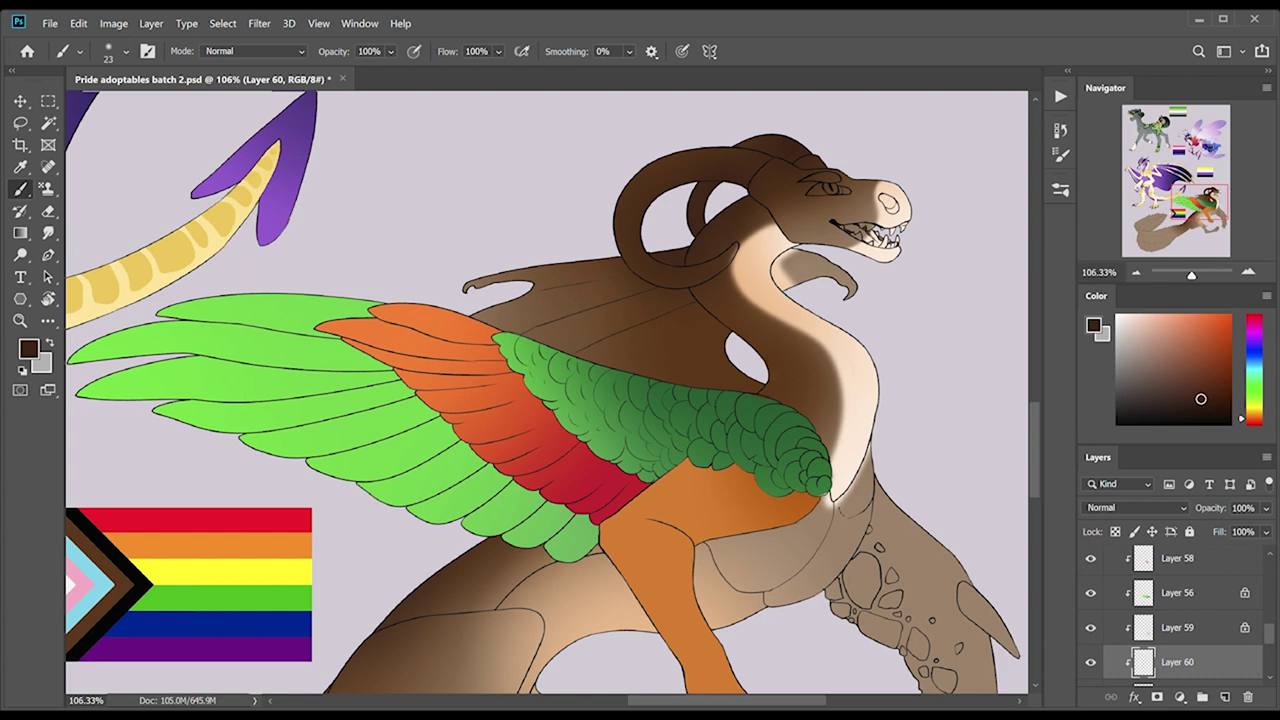
{"action": "left_click", "coordinate": [1190, 412]}
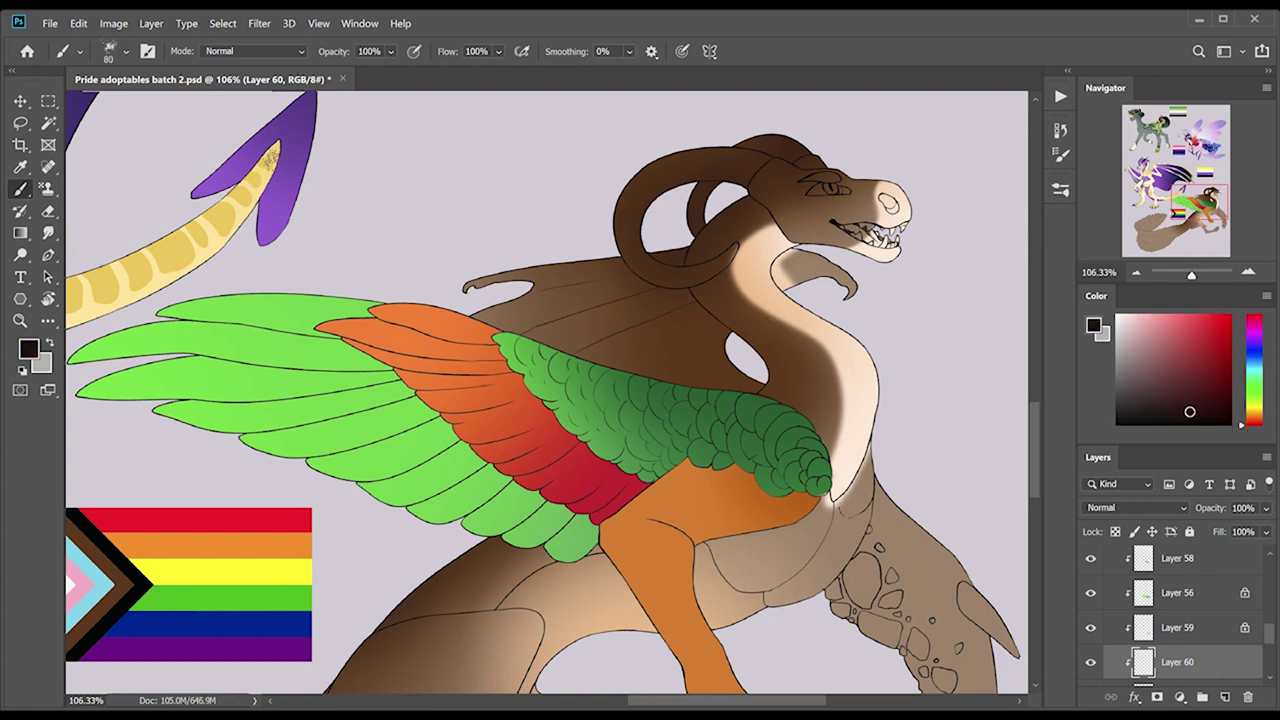
{"action": "left_click_drag", "start_coordinate": [743, 323], "coordinate": [836, 342]}
{"action": "key", "text": "ctrl+bracketright"}
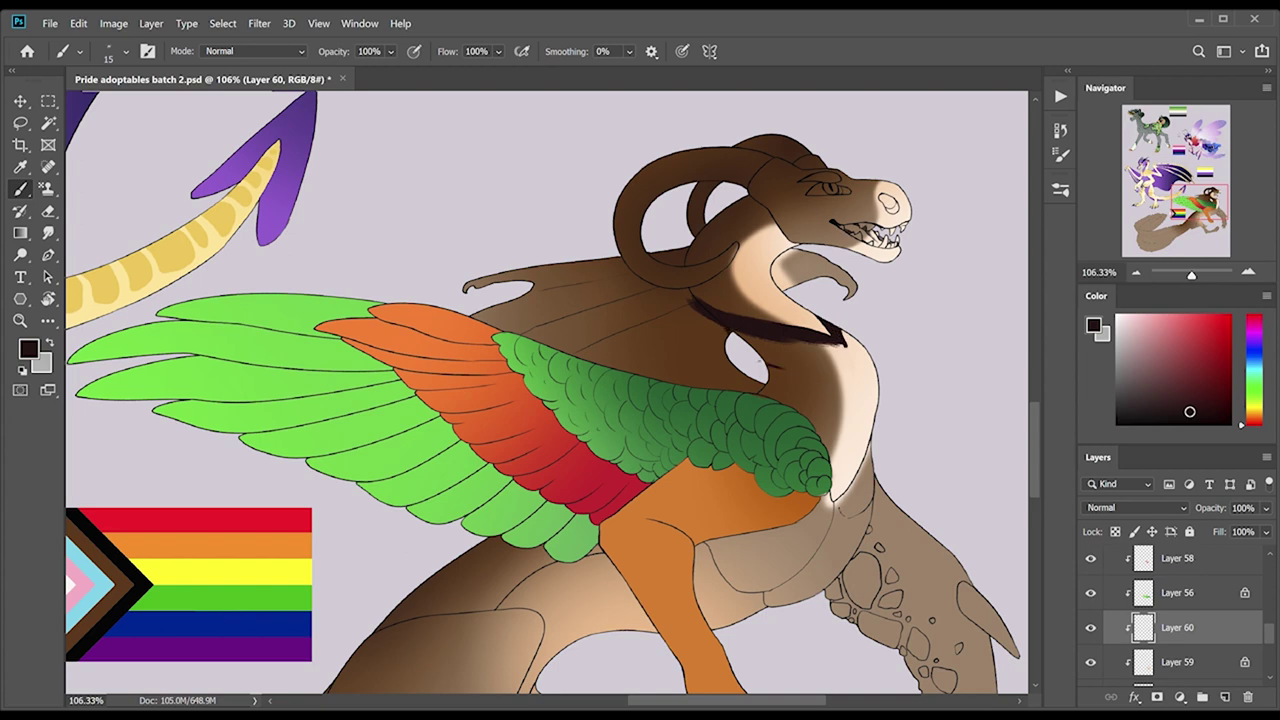
{"action": "key", "text": "g"}
{"action": "left_click", "coordinate": [790, 345]}
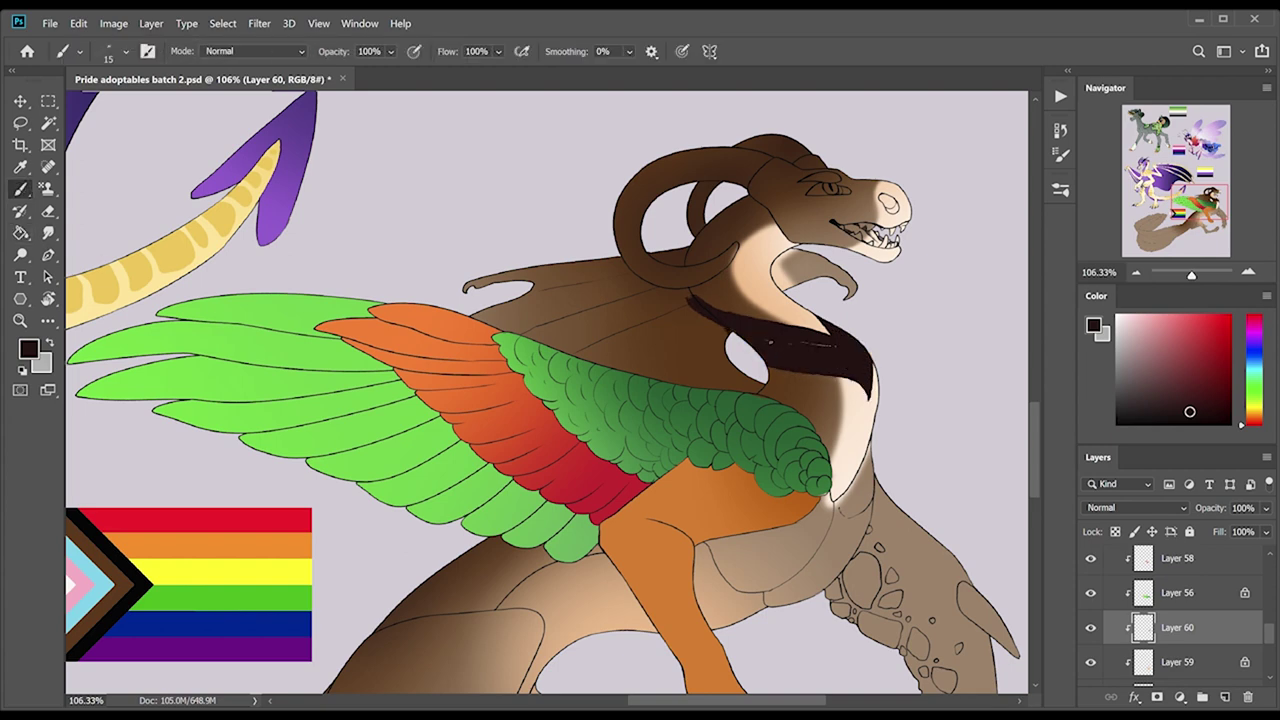
{"action": "key", "text": "b"}
{"action": "left_click_drag", "start_coordinate": [786, 326], "coordinate": [818, 329]}
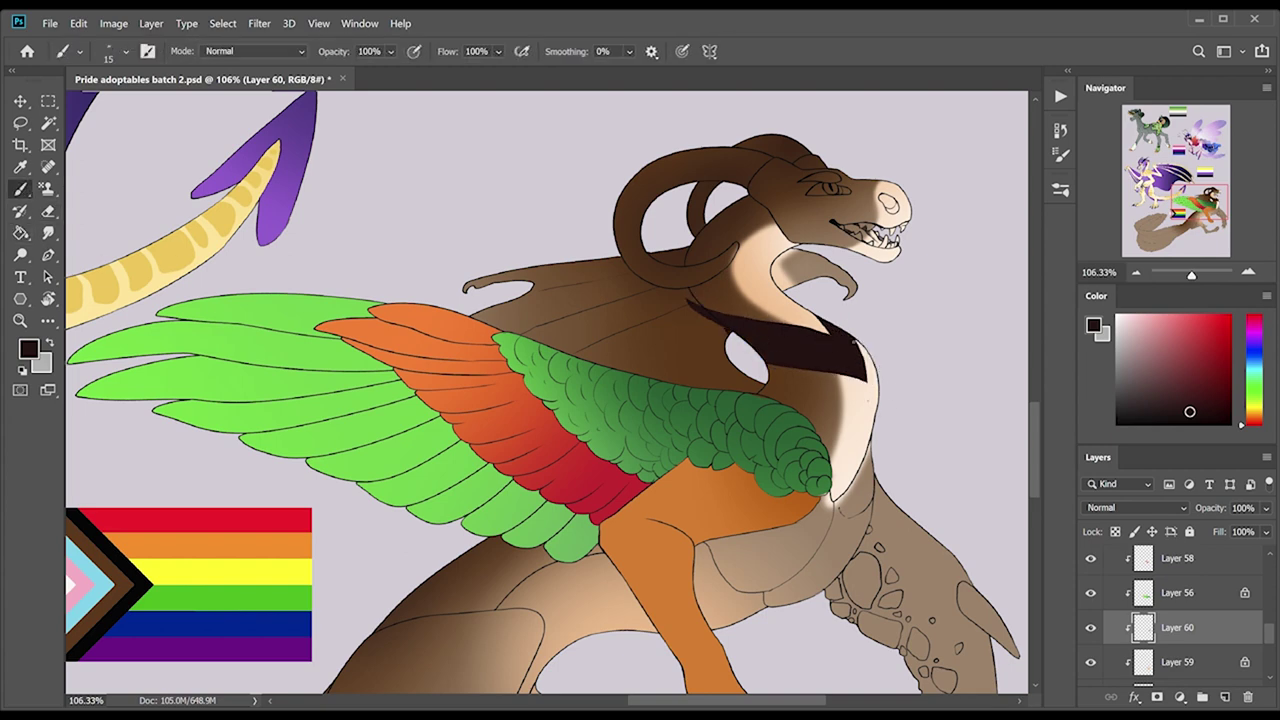
Add dark stripes on the neck and head and fill the chest dark brown.
{"action": "left_click_drag", "start_coordinate": [683, 258], "coordinate": [755, 296]}
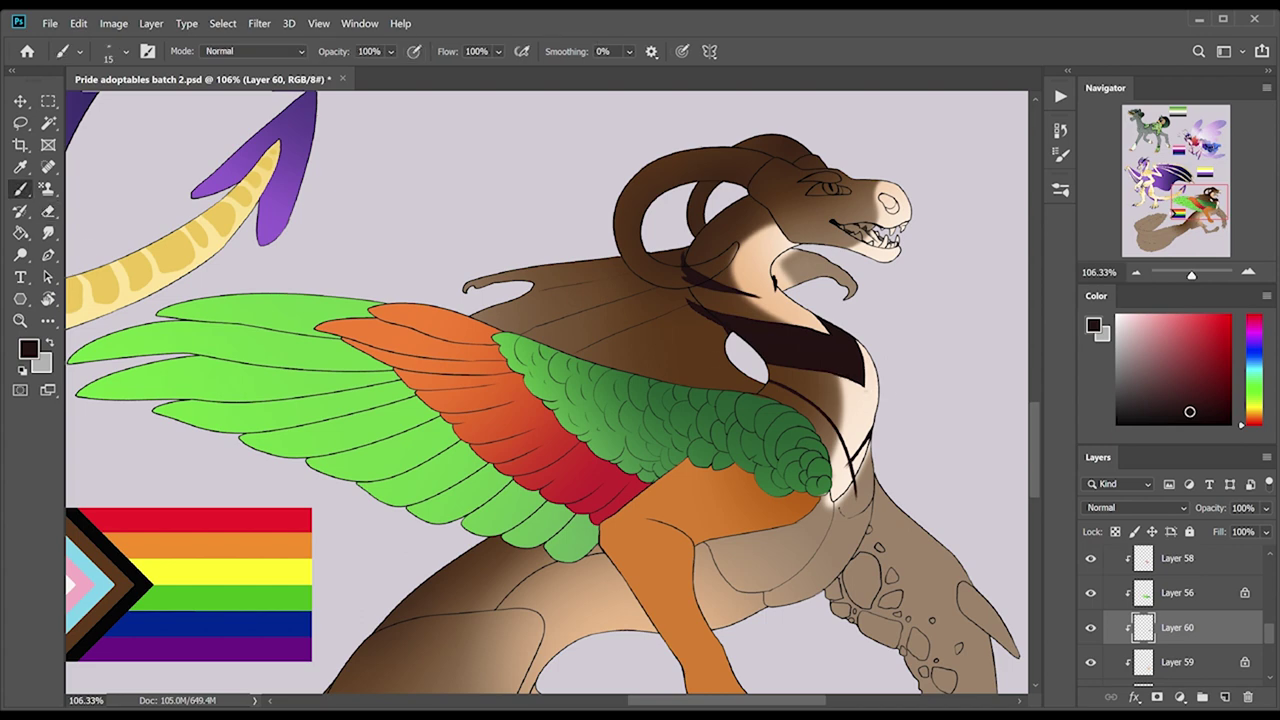
{"action": "key", "text": "g"}
{"action": "left_click", "coordinate": [352, 365]}
{"action": "key", "text": "b"}
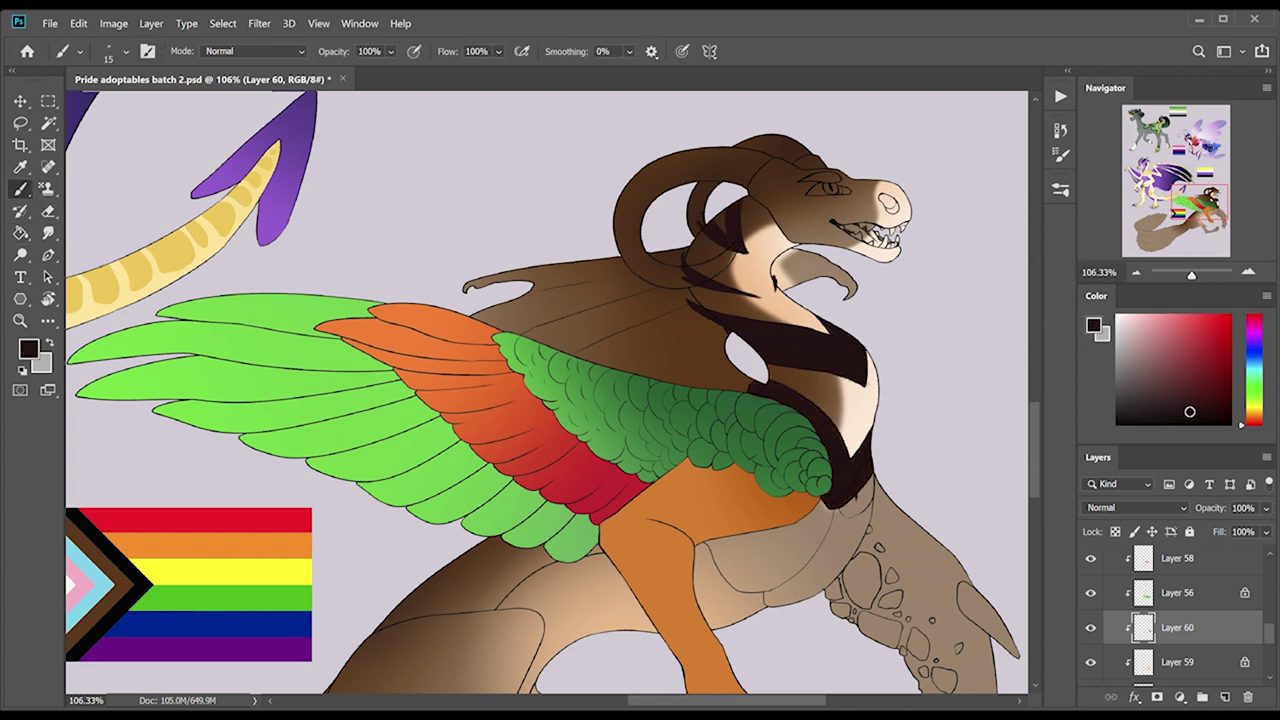
{"action": "left_click_drag", "start_coordinate": [722, 215], "coordinate": [745, 250]}
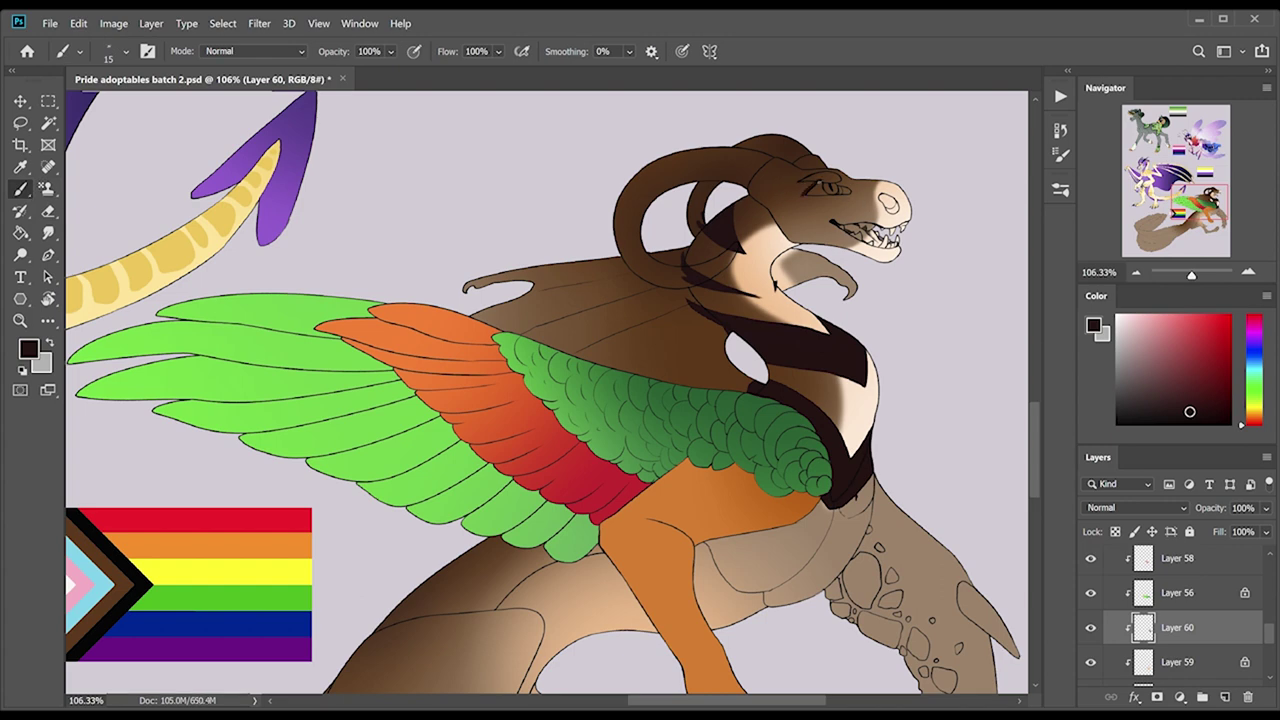
Paint dark stripes on the back below the wing.
{"action": "key", "text": "e"}
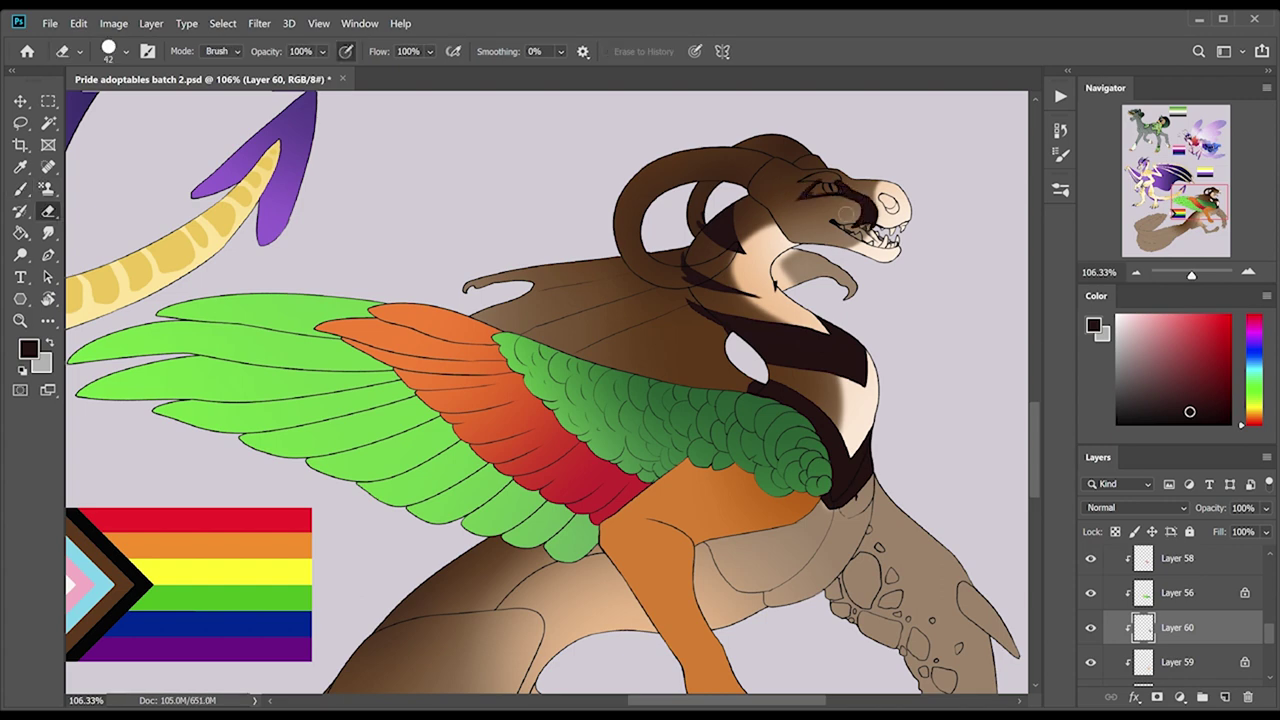
{"action": "key", "text": "b"}
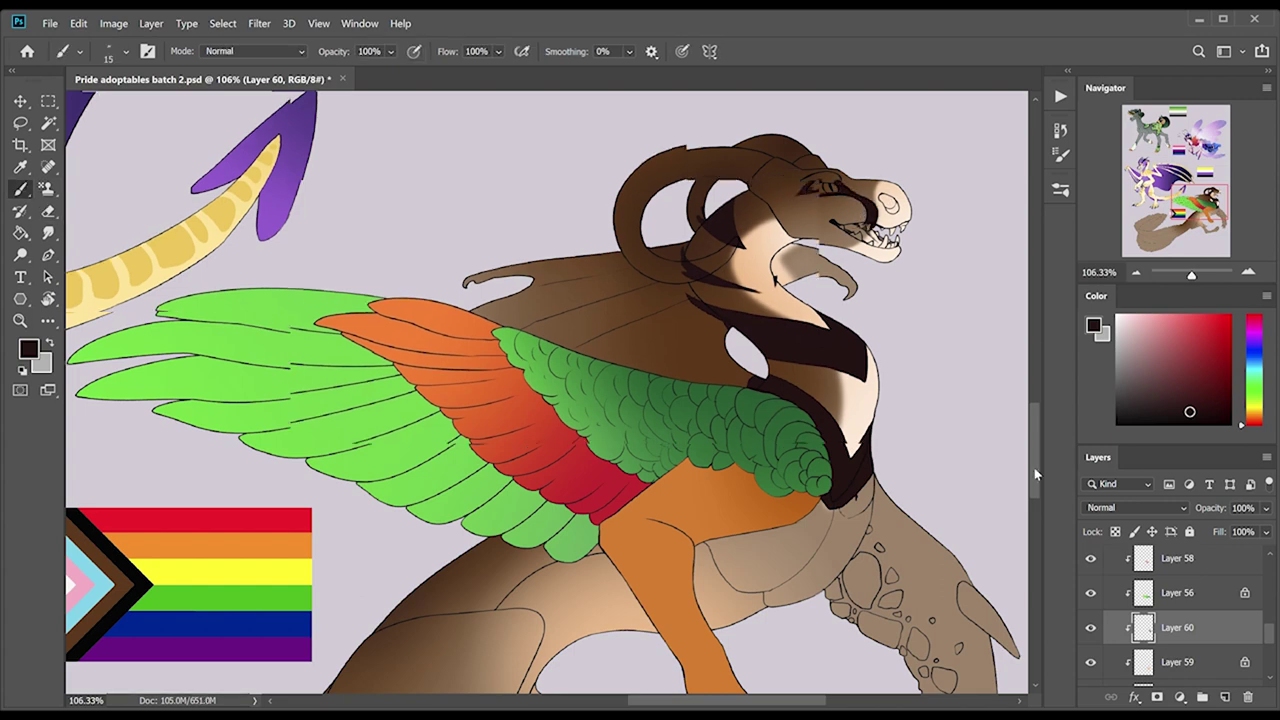
{"action": "scroll", "coordinate": [1034, 467], "scroll_direction": "down", "scroll_amount": 5}
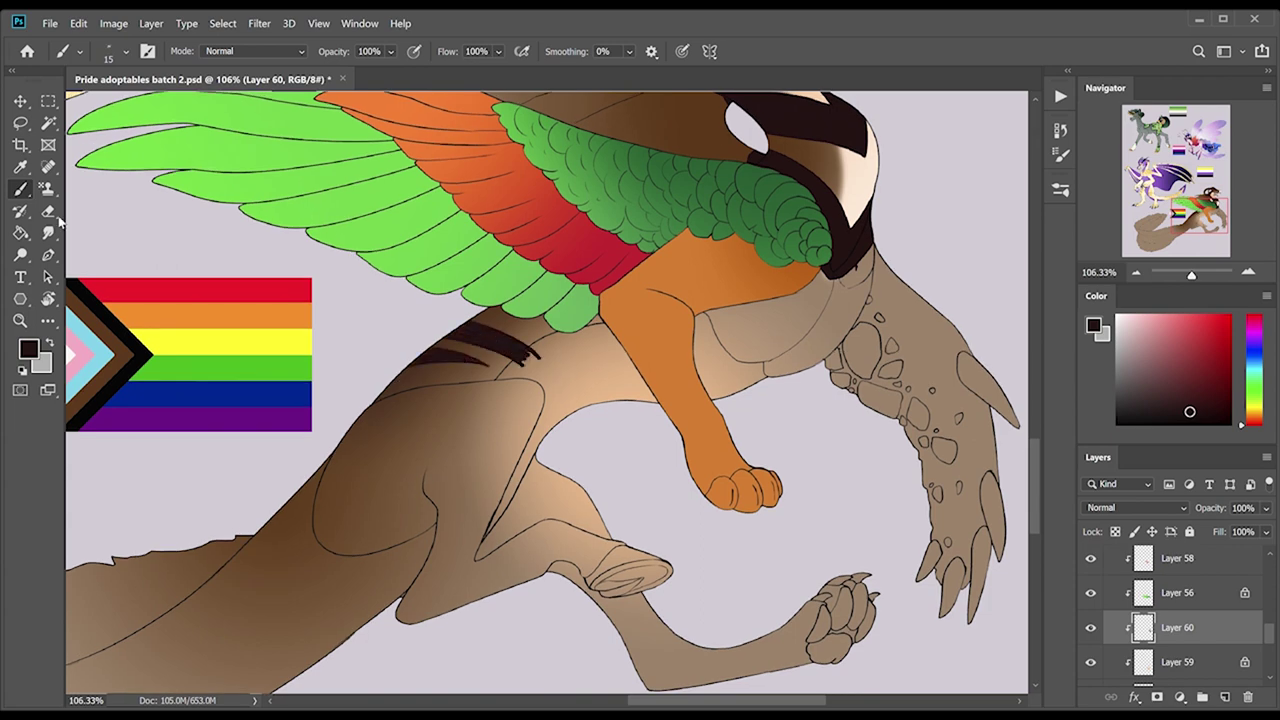
{"action": "left_click_drag", "start_coordinate": [560, 334], "coordinate": [600, 322]}
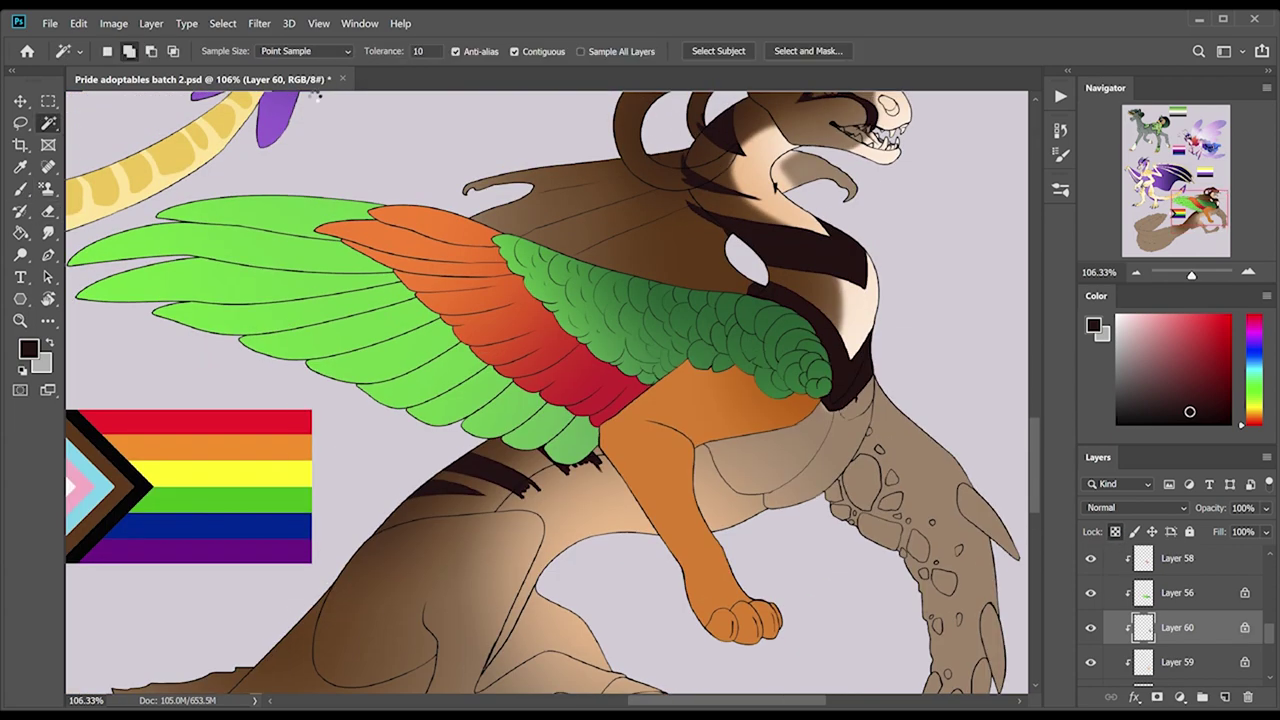
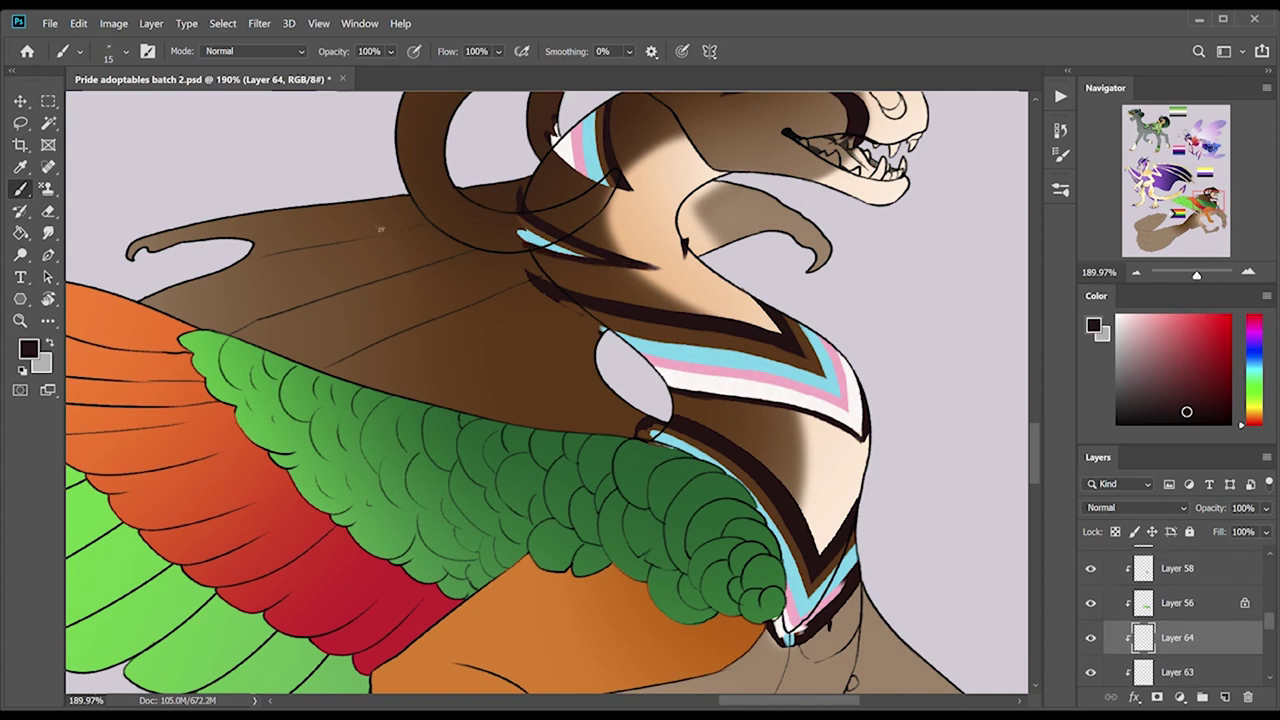
Fit the whole dragon in view and sample a brown for gradients on Layers 60–61.
{"action": "scroll", "coordinate": [546, 392], "scroll_direction": "down", "scroll_amount": 5}
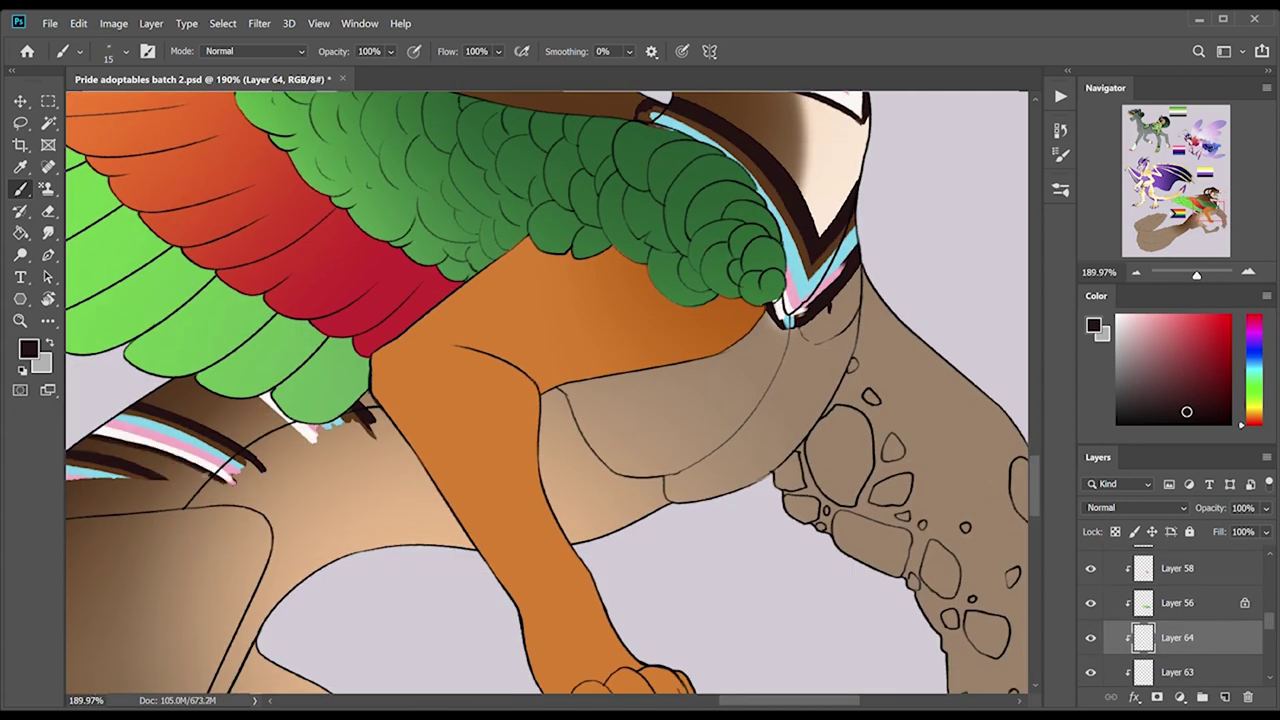
{"action": "scroll", "coordinate": [546, 392], "scroll_direction": "left", "scroll_amount": 5}
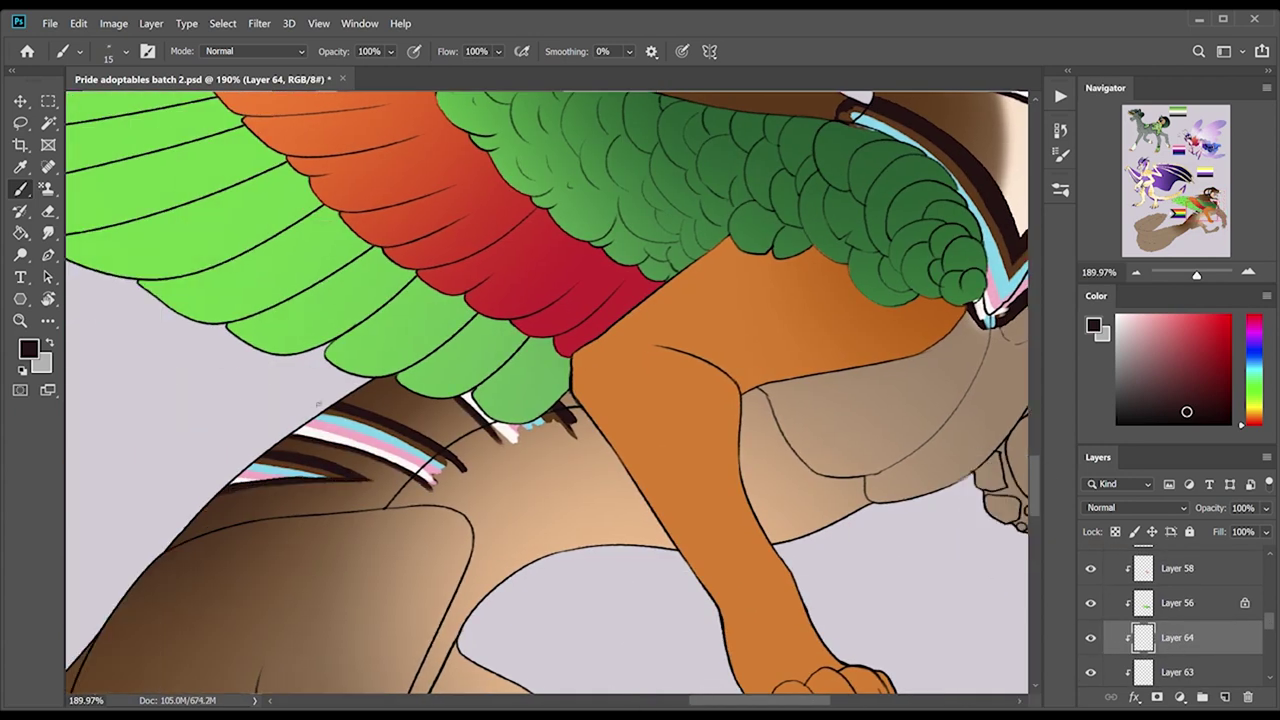
{"action": "key", "text": "z"}
{"action": "key", "text": "ctrl+0"}
{"action": "left_click_drag", "start_coordinate": [449, 394], "coordinate": [669, 566]}
{"action": "scroll", "coordinate": [1150, 610], "scroll_direction": "up", "scroll_amount": 2}
{"action": "left_click", "coordinate": [1105, 612]}
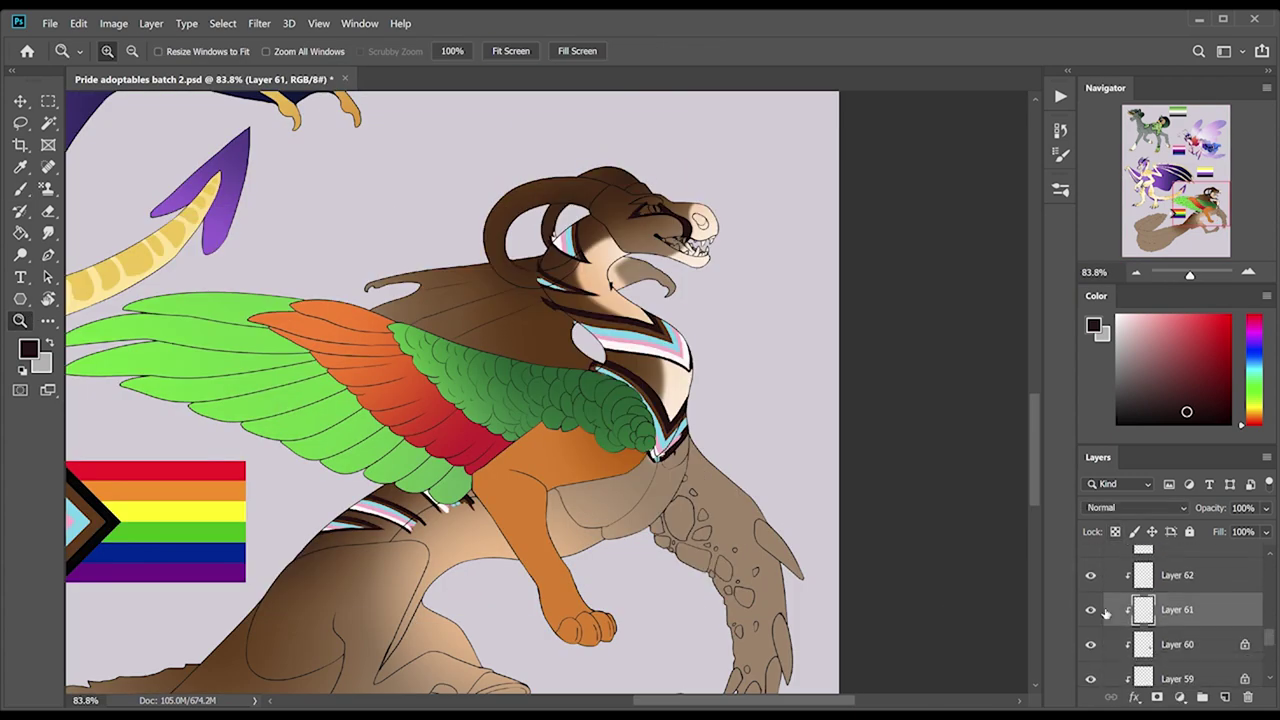
{"action": "key", "text": "g"}
{"action": "left_click", "coordinate": [670, 430], "text": "alt"}
{"action": "left_click", "coordinate": [1177, 644]}
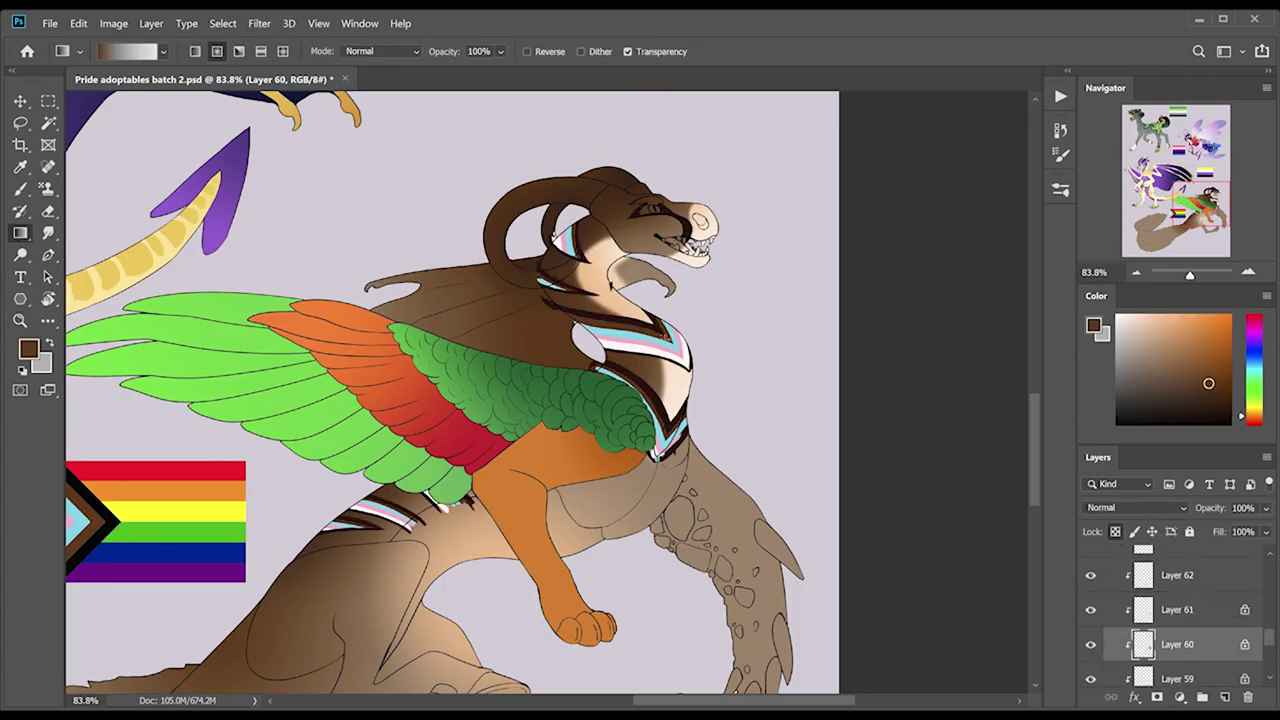
Sample near-black brown, orange-tan, chevron blue and flag white while stepping up to Layer 62.
{"action": "left_click", "coordinate": [613, 322], "text": "alt"}
{"action": "key", "text": "alt+bracketright"}
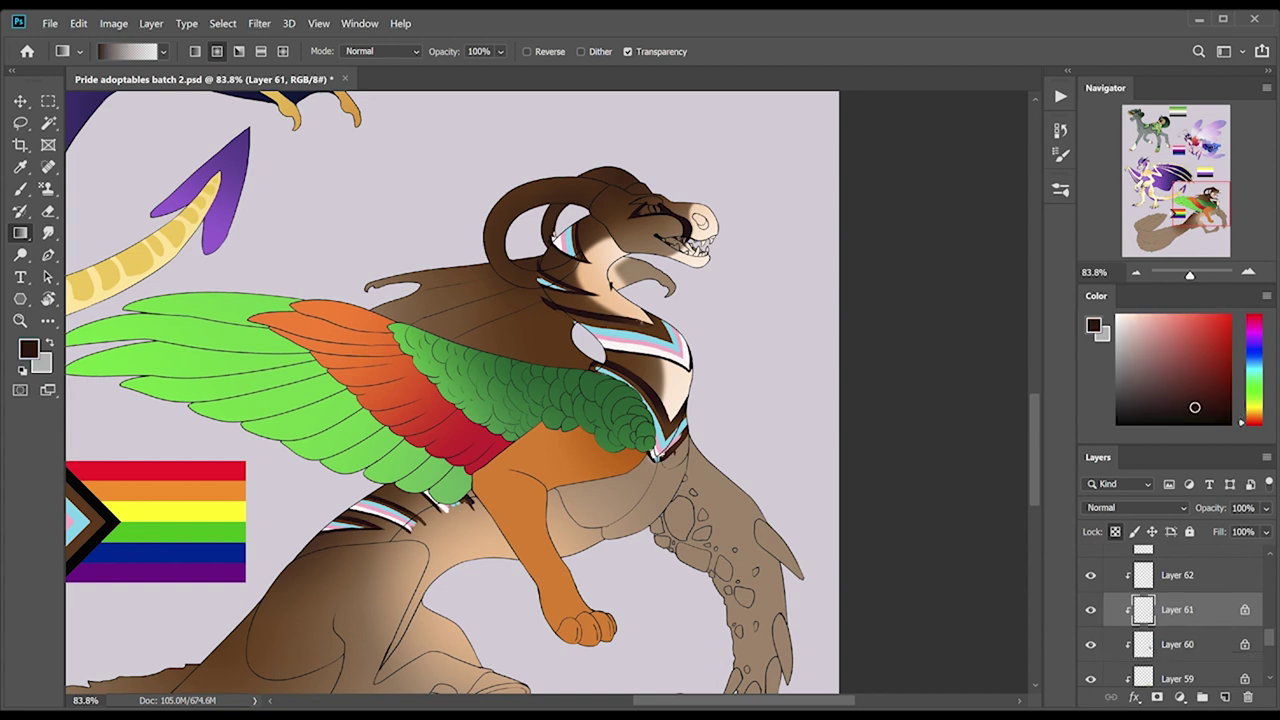
{"action": "left_click", "coordinate": [520, 530], "text": "alt"}
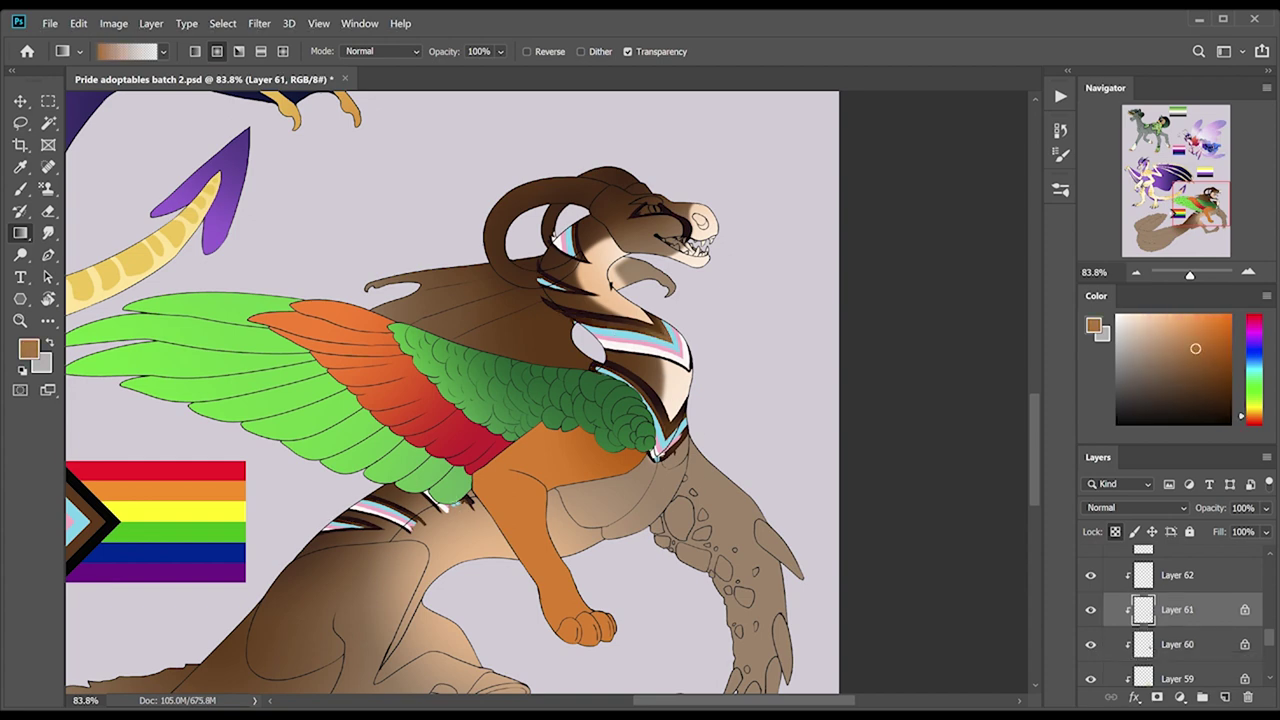
{"action": "key", "text": "alt+bracketright"}
{"action": "left_click", "coordinate": [630, 337], "text": "alt"}
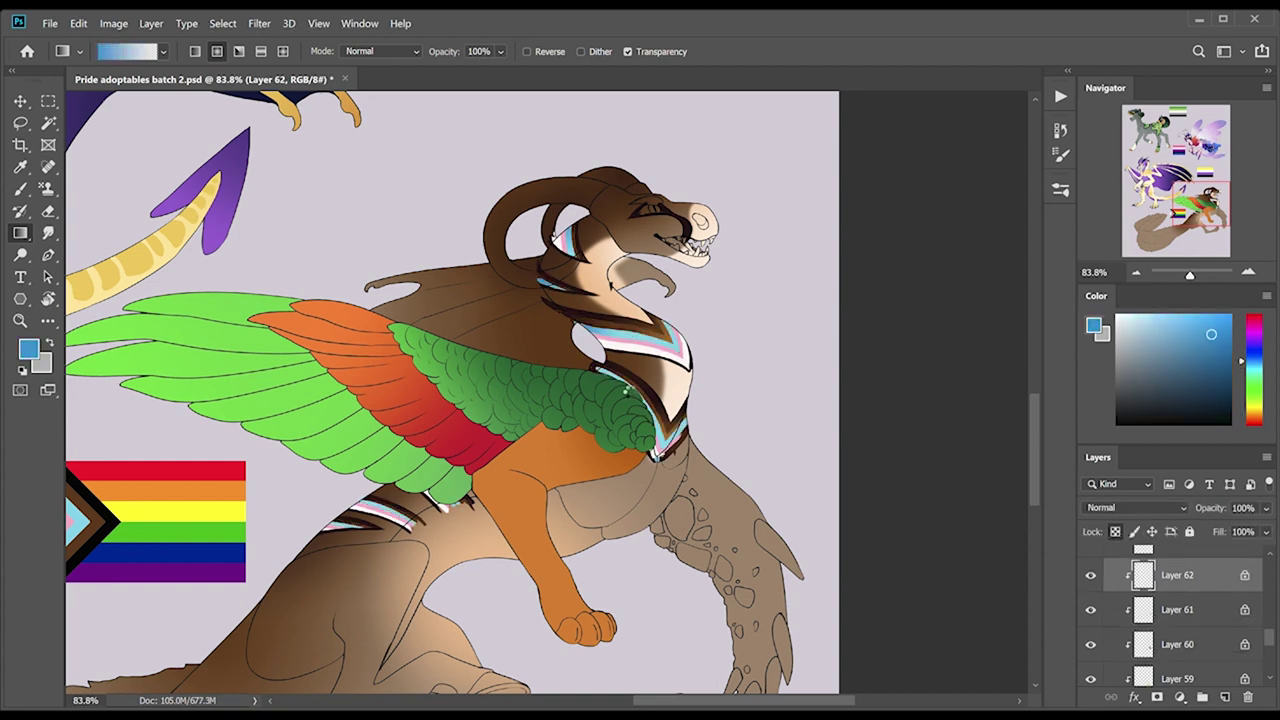
{"action": "left_click", "coordinate": [406, 520], "text": "alt"}
Add clipped Layers 63 and 64, sampling pink, white and brown, and lock Layer 64's transparency.
{"action": "key", "text": "ctrl+shift+alt+n"}
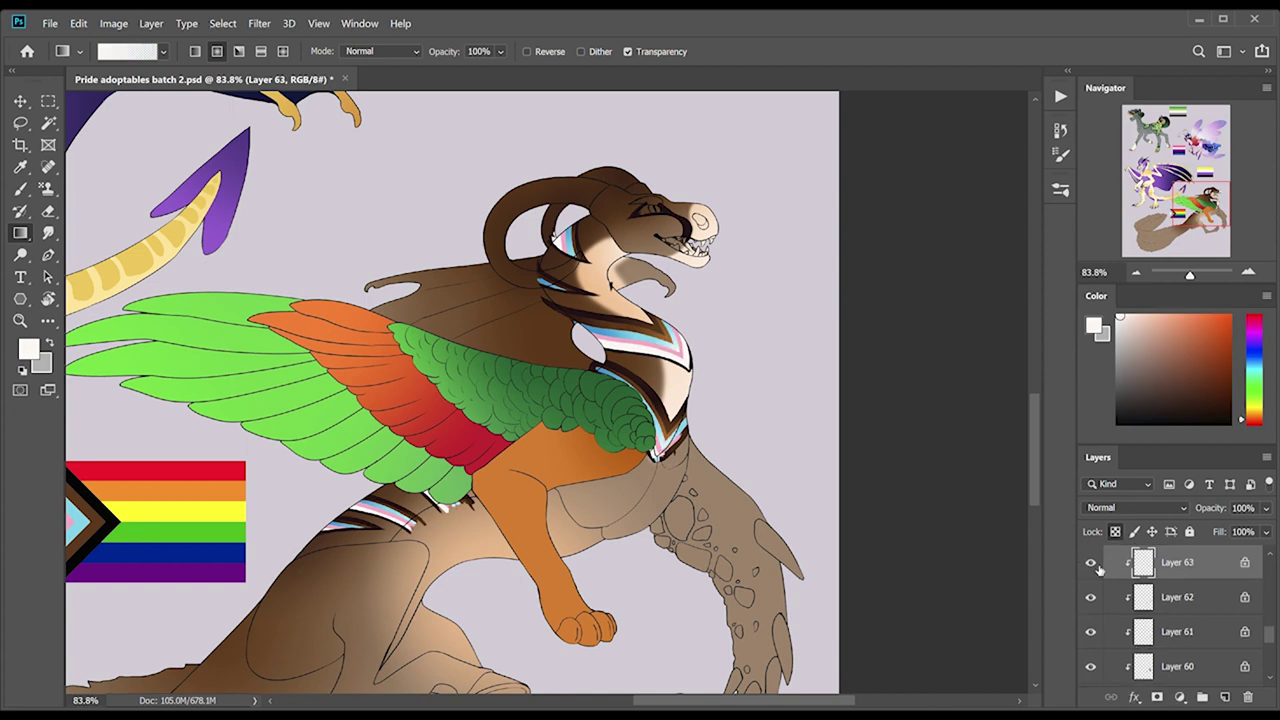
{"action": "left_click", "coordinate": [649, 345], "text": "alt"}
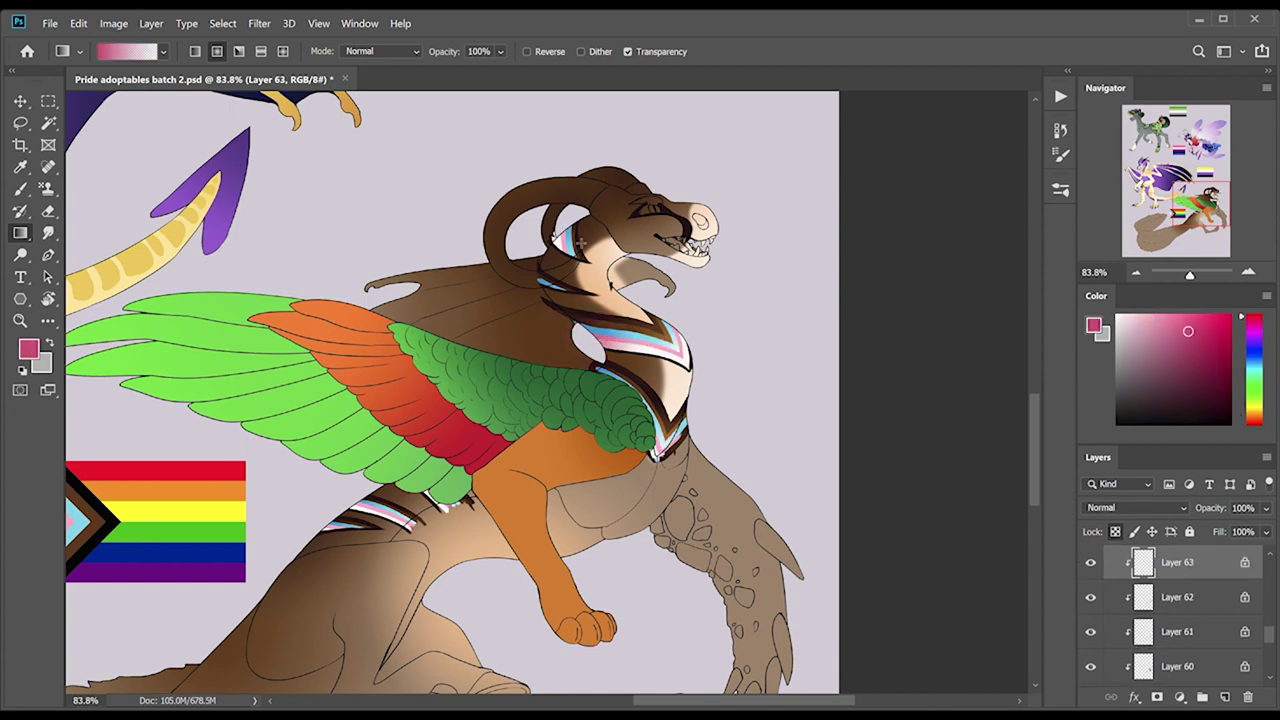
{"action": "left_click", "coordinate": [349, 531], "text": "alt"}
{"action": "key", "text": "ctrl+shift+alt+n"}
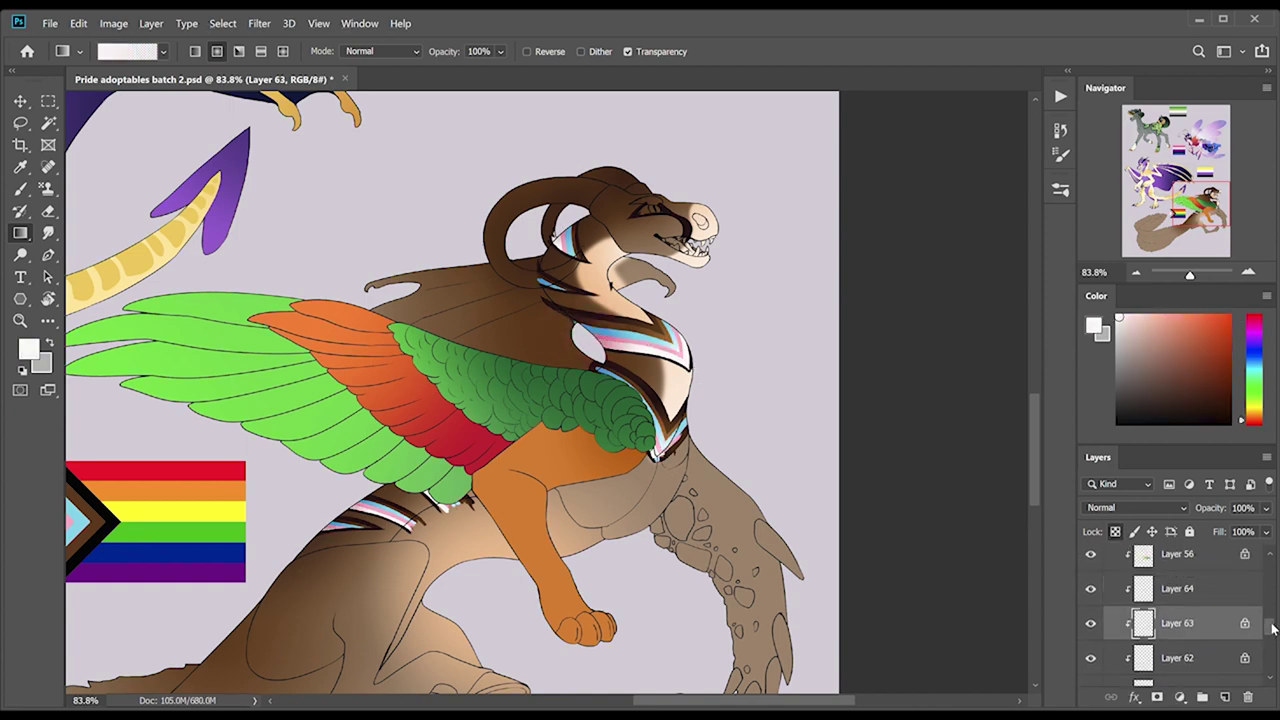
{"action": "left_click", "coordinate": [470, 300], "text": "alt"}
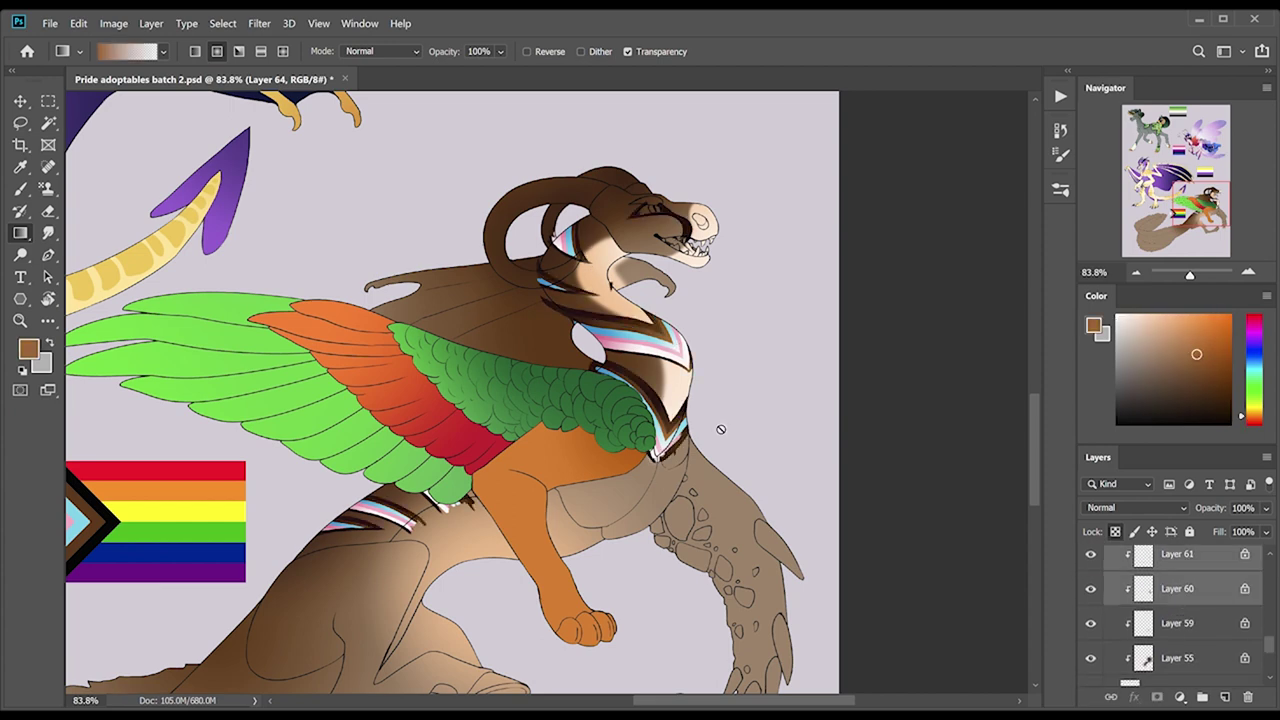
{"action": "key", "text": "slash"}
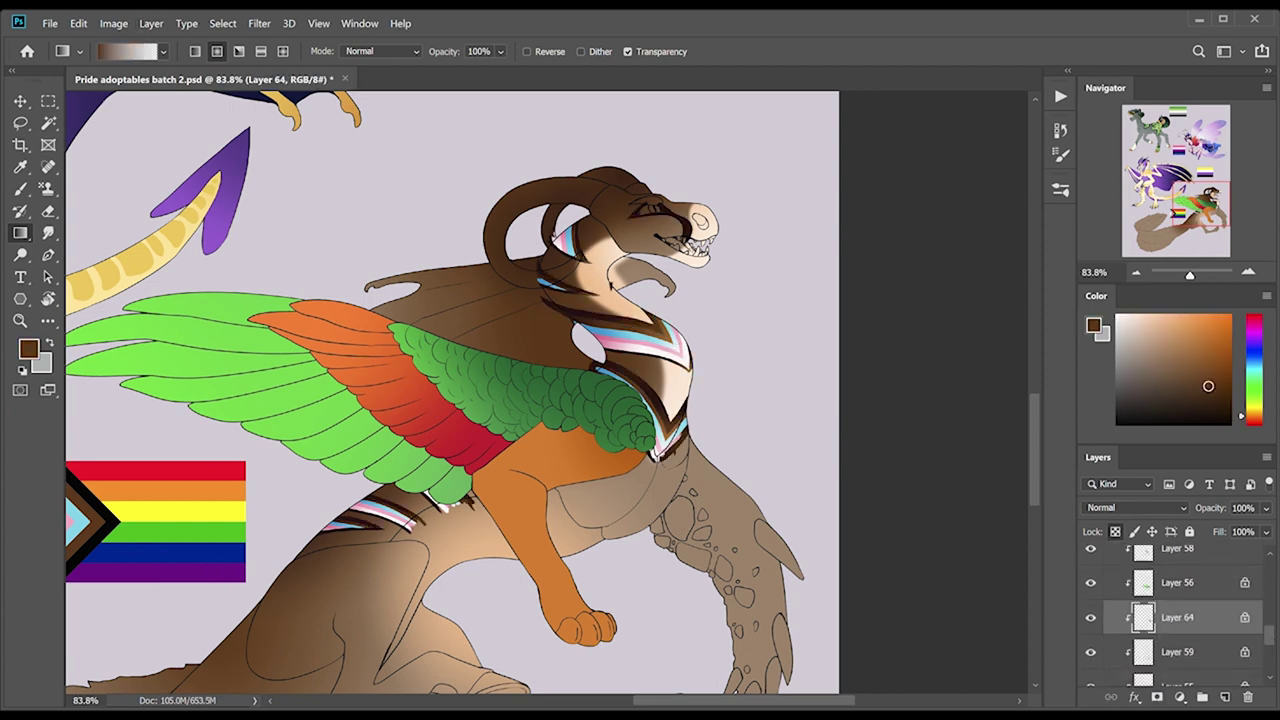
Zoom to the head and paint a light-blue stroke above the eye on new clipped layers.
{"action": "key", "text": "ctrl+shift+alt+n"}
{"action": "key", "text": "b"}
{"action": "scroll", "coordinate": [600, 195], "scroll_direction": "up", "scroll_amount": 5}
{"action": "left_click", "coordinate": [592, 192], "text": "alt"}
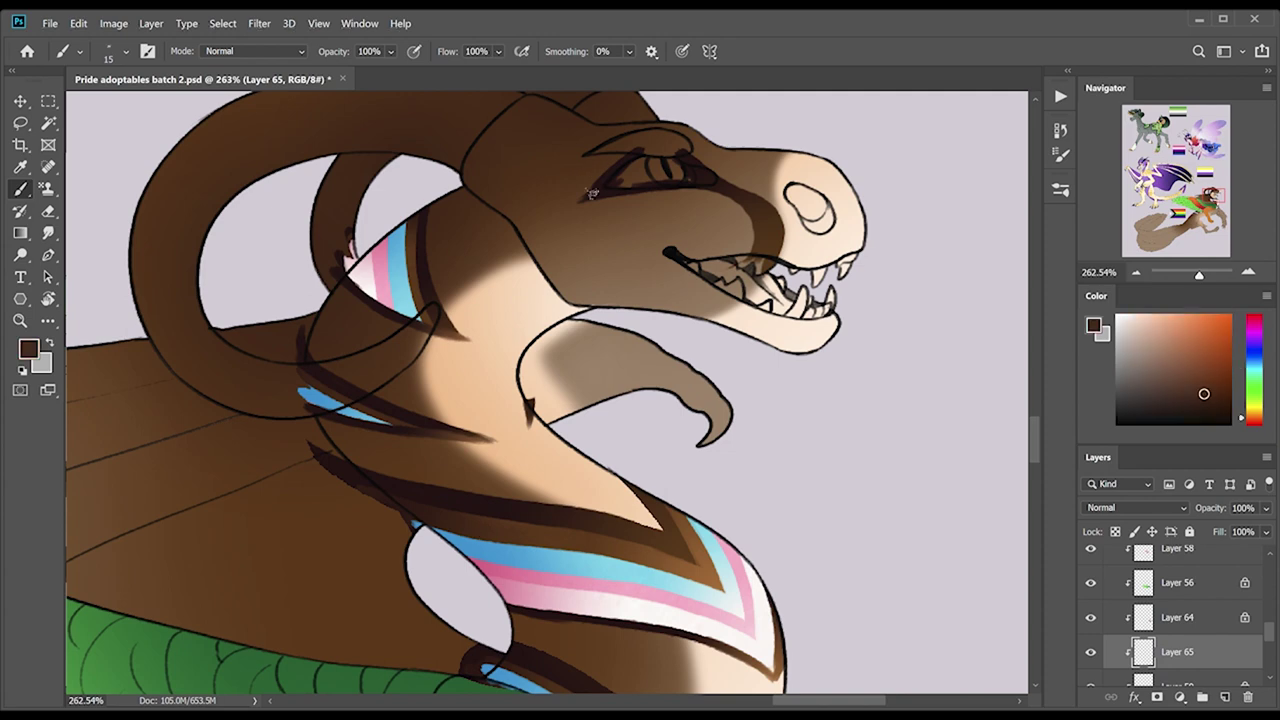
{"action": "key", "text": "ctrl+shift+alt+n"}
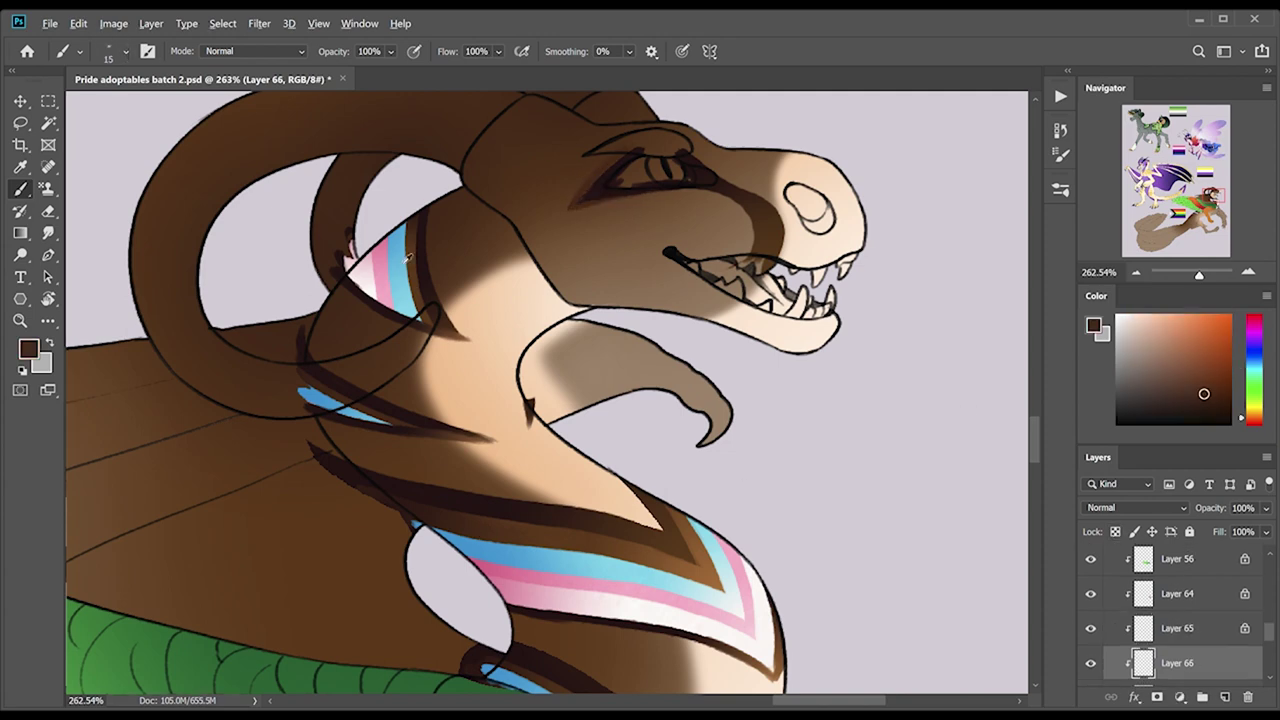
{"action": "left_click", "coordinate": [400, 270], "text": "alt"}
{"action": "left_click_drag", "start_coordinate": [633, 140], "coordinate": [562, 210]}
Paint a pink stroke along the blue eye line on another clipped layer.
{"action": "key", "text": "e"}
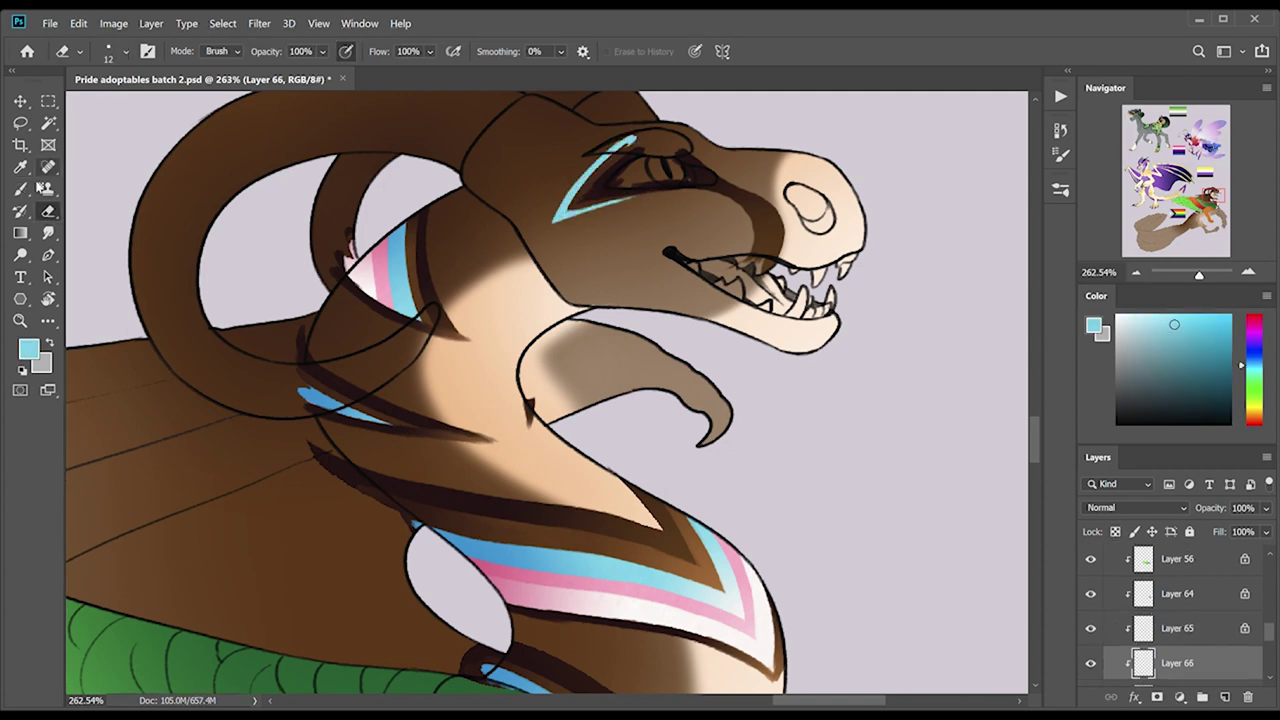
{"action": "key", "text": "b"}
{"action": "left_click", "coordinate": [380, 265], "text": "alt"}
{"action": "key", "text": "ctrl+shift+alt+n"}
{"action": "left_click_drag", "start_coordinate": [630, 145], "coordinate": [556, 215]}
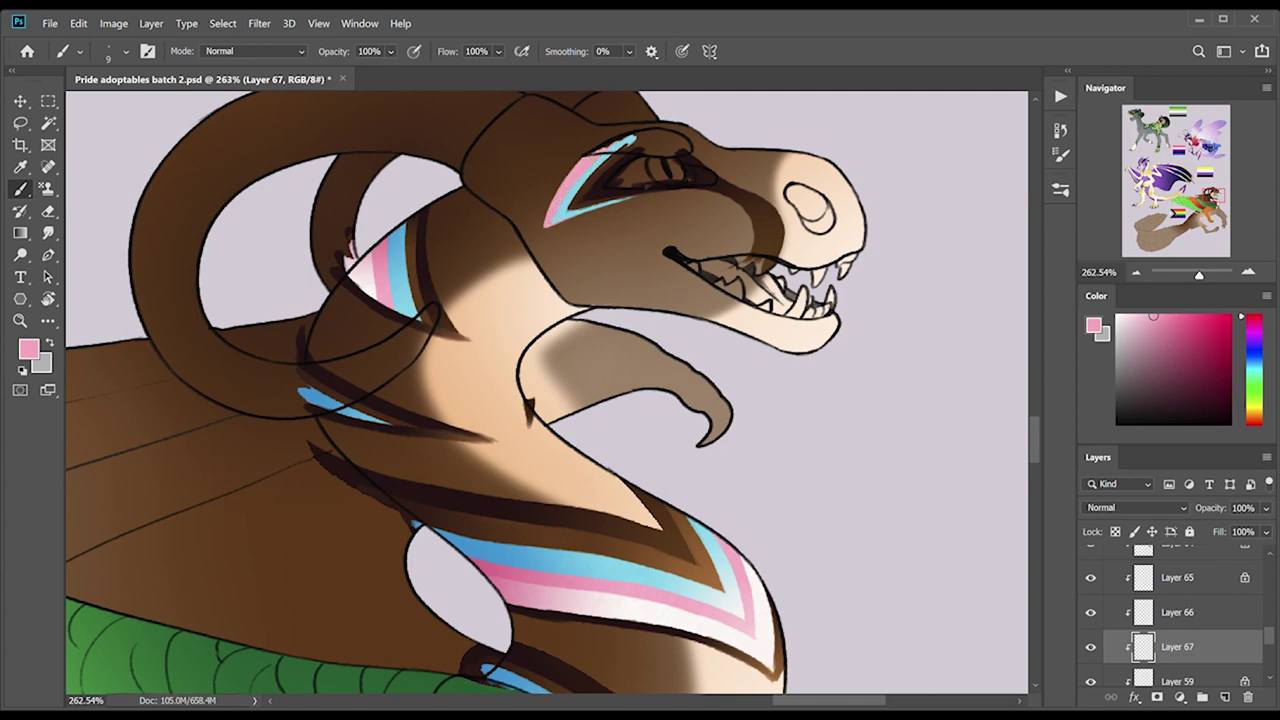
Lock transparency on Layers 67 and 68 and sample pink from the eye marking.
{"action": "left_click", "coordinate": [1116, 532]}
{"action": "key", "text": "ctrl+shift+alt+n"}
{"action": "key", "text": "e"}
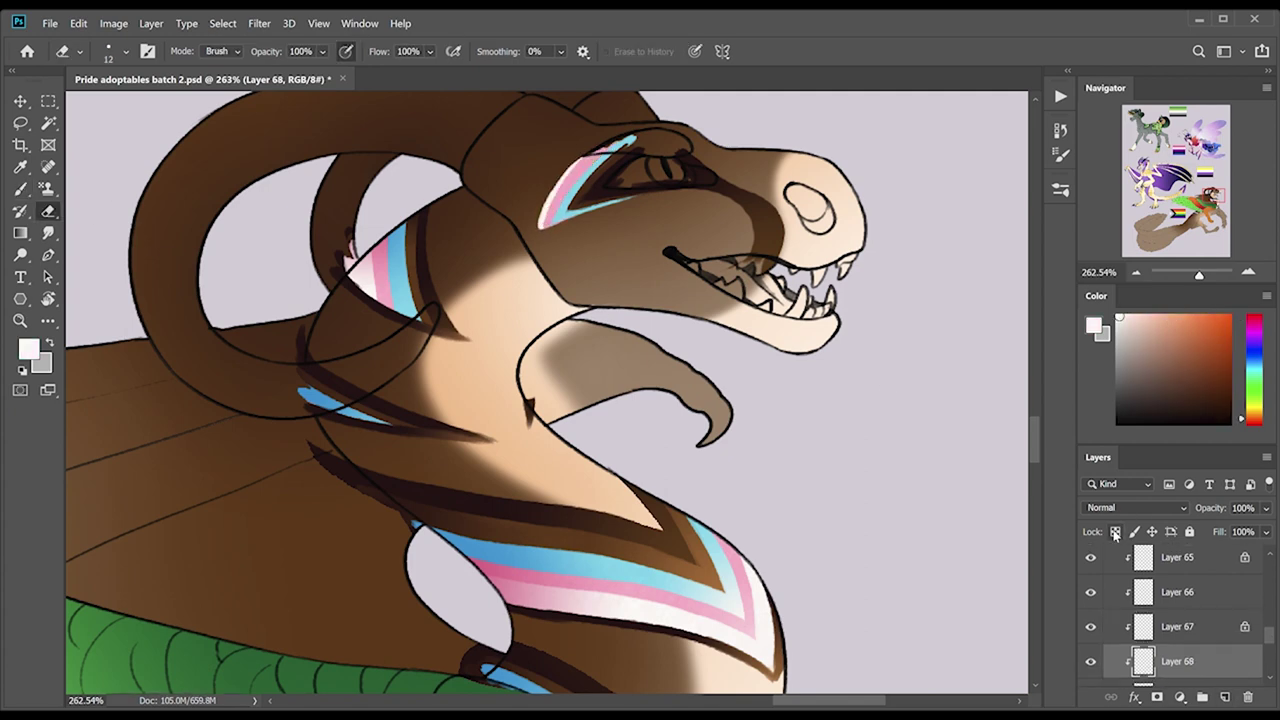
{"action": "left_click", "coordinate": [1116, 532]}
{"action": "key", "text": "g"}
{"action": "left_click", "coordinate": [575, 170], "text": "alt"}
Merge the eye-marking layers down into Layer 66 and zoom out to the whole dragon.
{"action": "key", "text": "alt+bracketright"}
{"action": "left_click", "coordinate": [619, 155], "text": "alt"}
{"action": "key", "text": "alt+bracketright"}
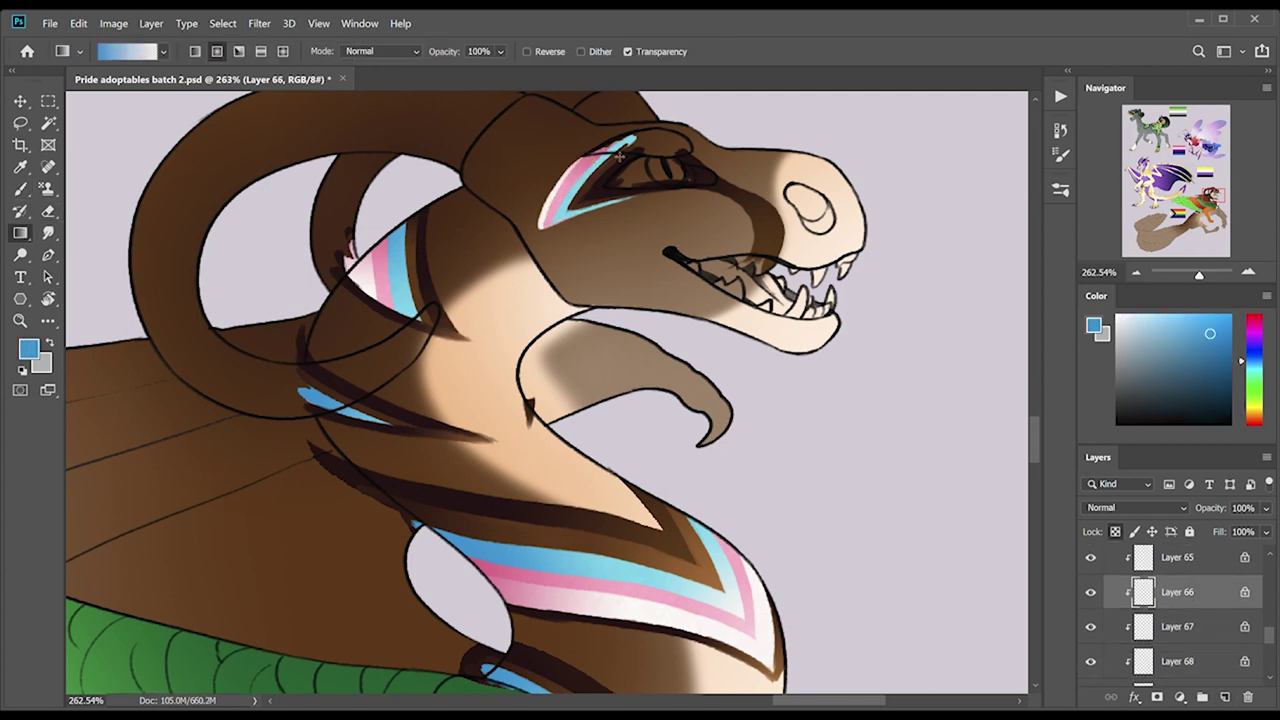
{"action": "key", "text": "ctrl+e"}
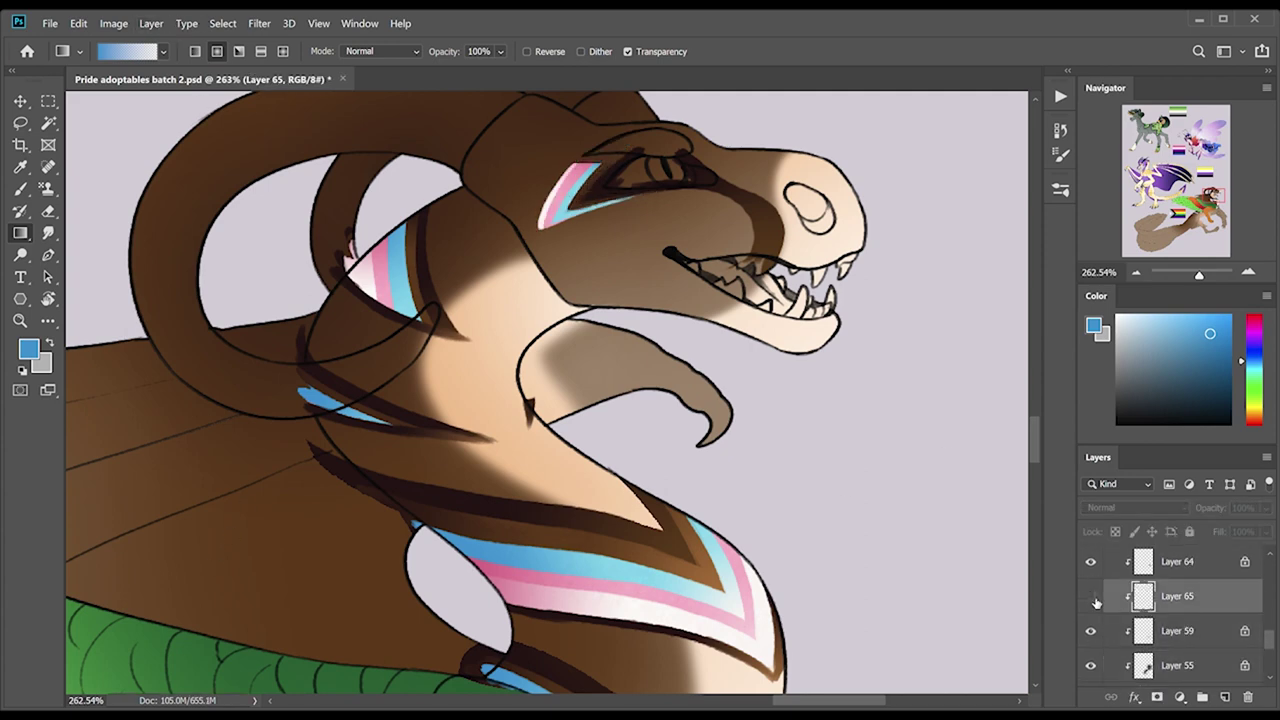
{"action": "key", "text": "alt+bracketright"}
{"action": "key", "text": "b"}
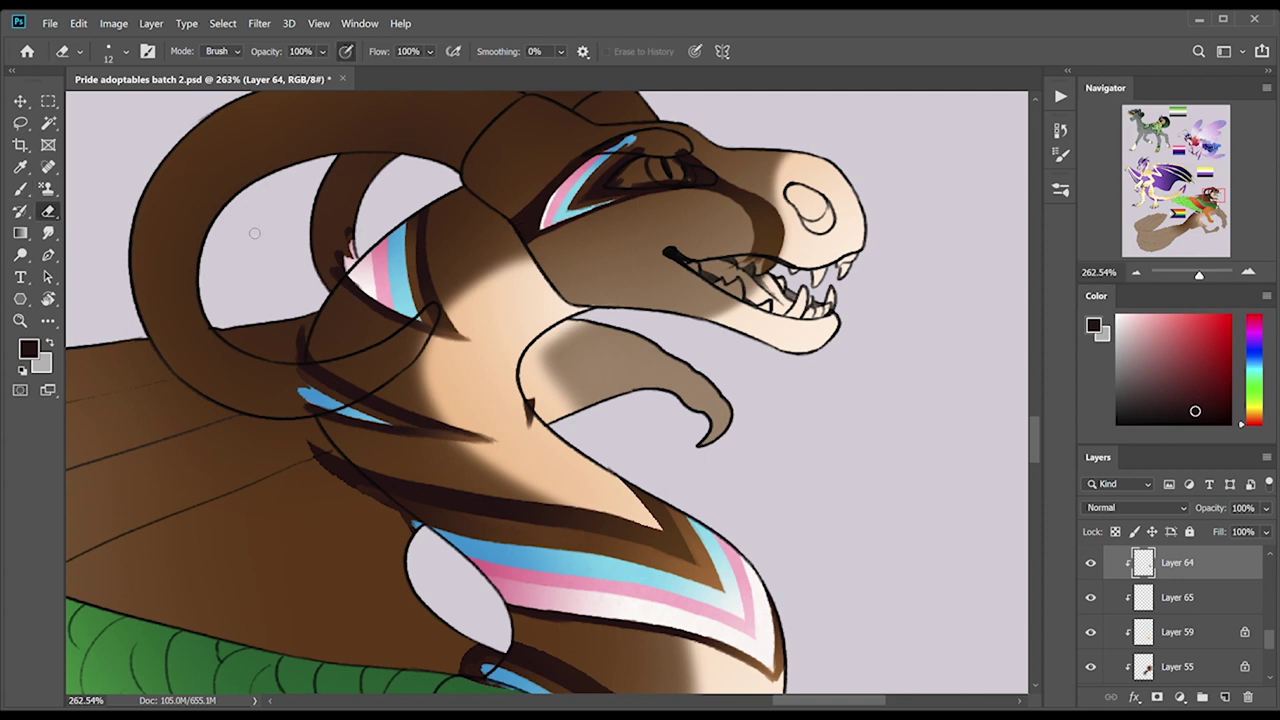
{"action": "key", "text": "z"}
{"action": "key", "text": "w"}
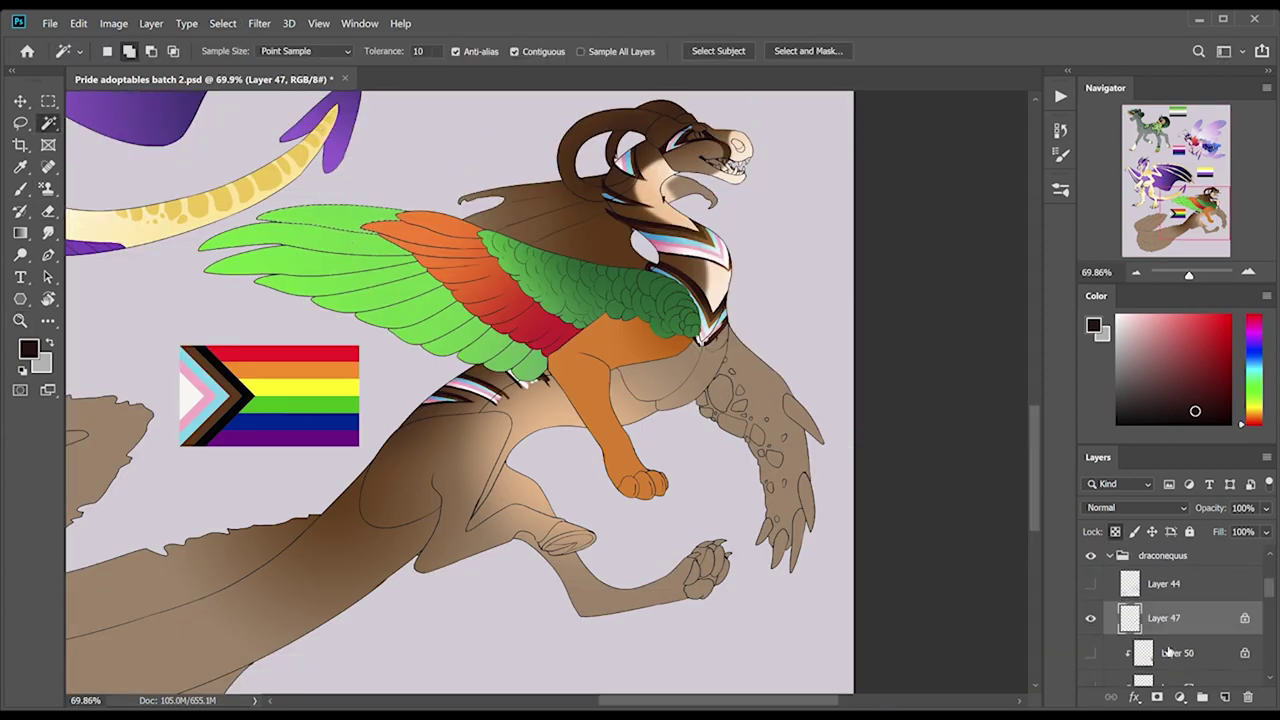
Fill the top wing feather red on Layer 66.
{"action": "scroll", "coordinate": [1168, 652], "scroll_direction": "down", "scroll_amount": 1}
{"action": "left_click", "coordinate": [1177, 668]}
{"action": "key", "text": "g"}
{"action": "left_click", "coordinate": [300, 355], "text": "alt"}
{"action": "left_click", "coordinate": [330, 216]}
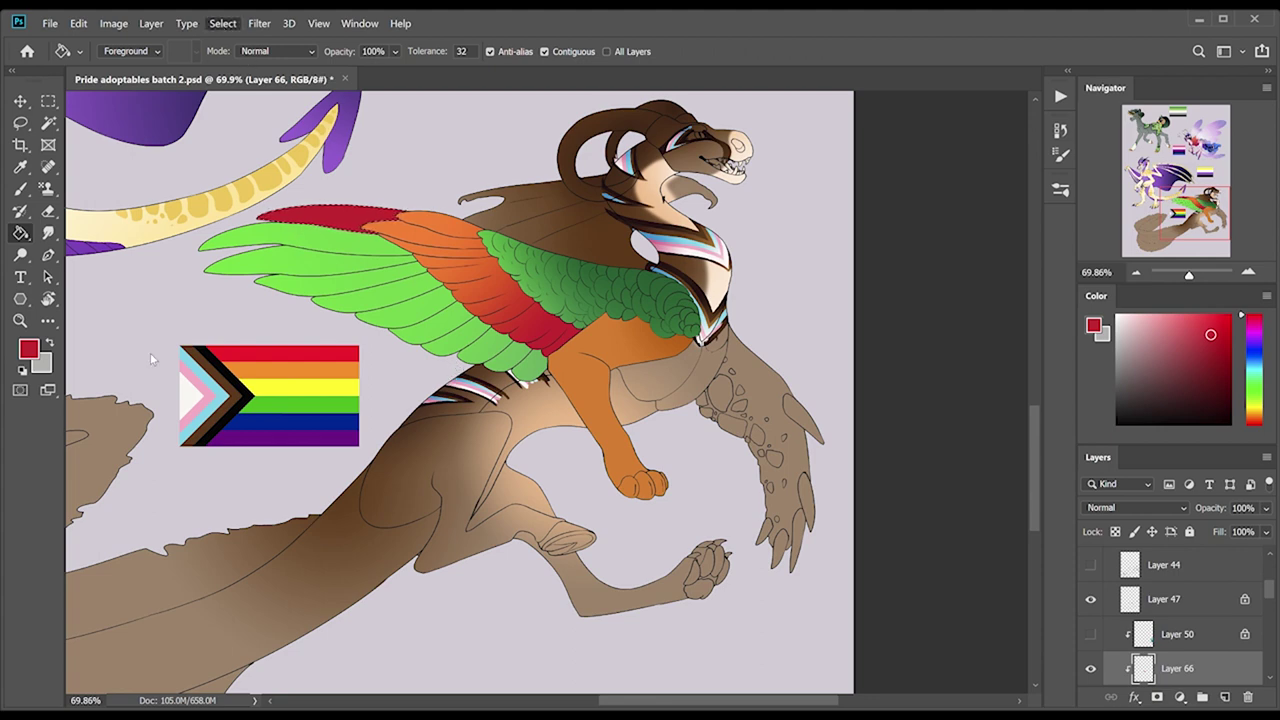
Add a new layer and fill the second wing feather orange.
{"action": "key", "text": "w"}
{"action": "key", "text": "ctrl+shift+alt+n"}
{"action": "key", "text": "g"}
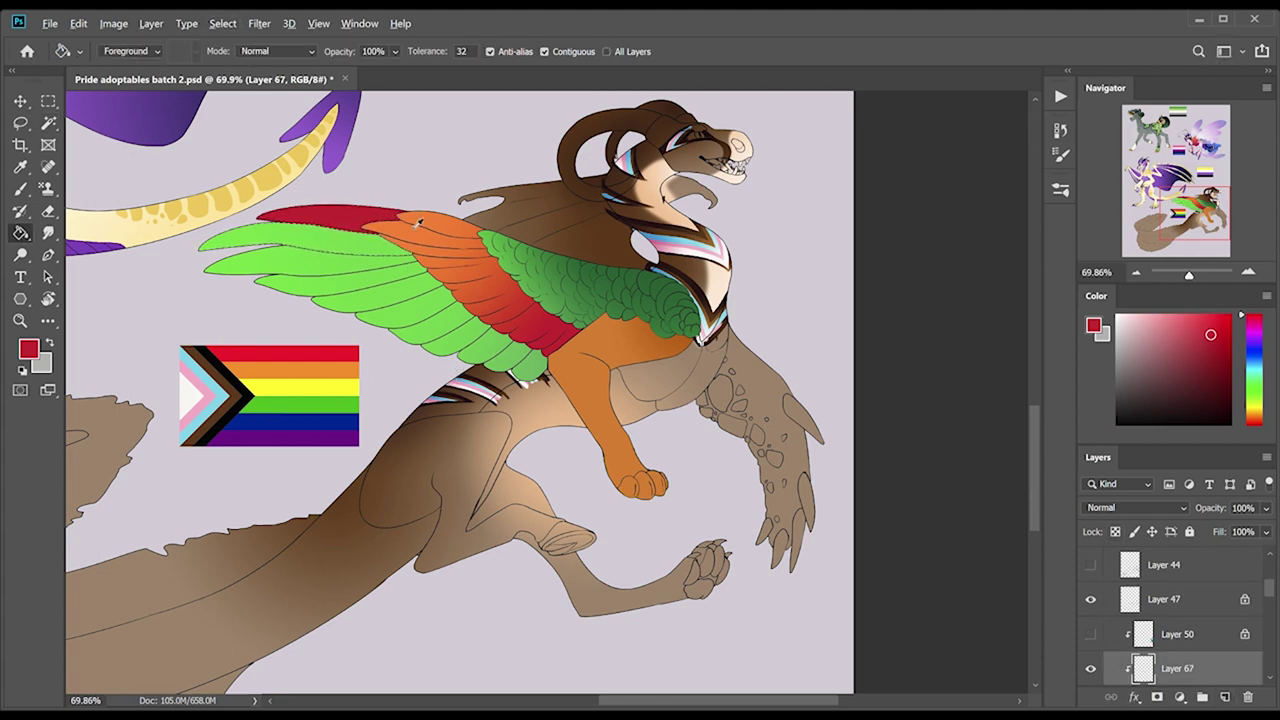
{"action": "left_click", "coordinate": [270, 367], "text": "alt"}
{"action": "left_click", "coordinate": [300, 238]}
Add a new layer and fill the third wing feather yellow.
{"action": "key", "text": "ctrl+shift+alt+n"}
{"action": "key", "text": "g"}
{"action": "left_click", "coordinate": [270, 385], "text": "alt"}
{"action": "left_click", "coordinate": [300, 262]}
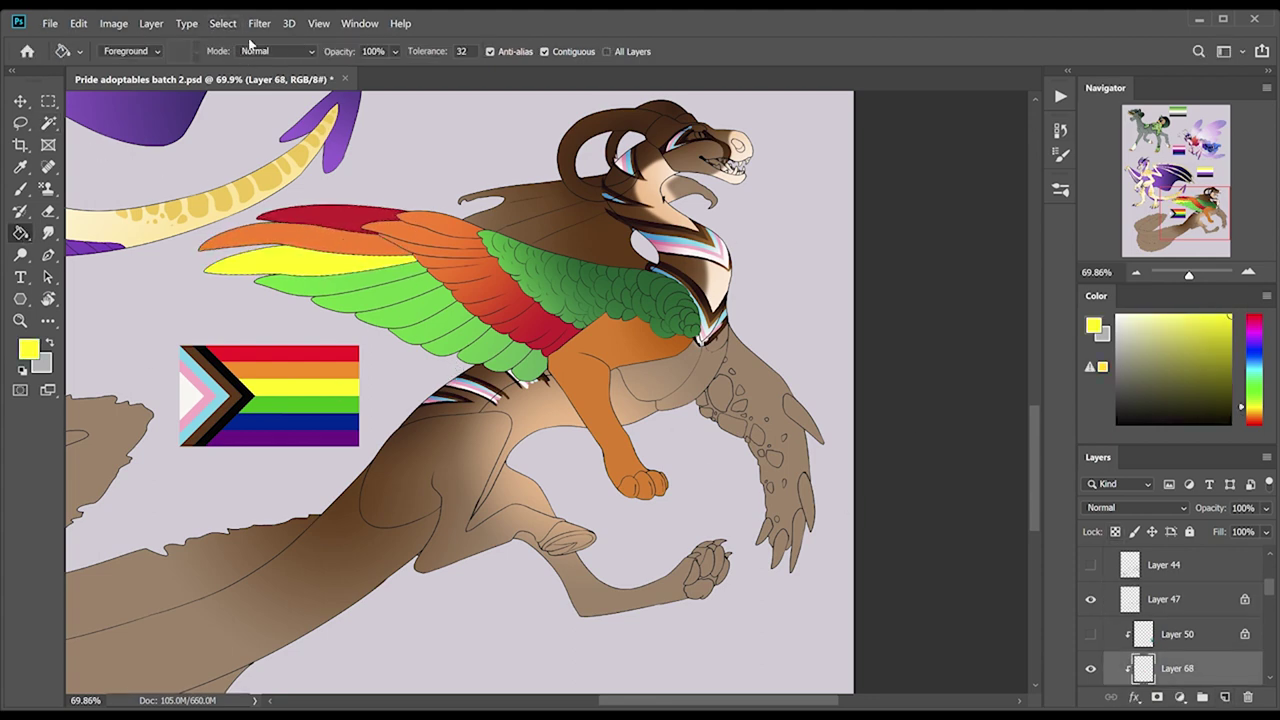
Fill the fourth wing feather blue from the pride flag.
{"action": "key", "text": "w"}
{"action": "left_click", "coordinate": [437, 335], "text": "ctrl"}
{"action": "key", "text": "g"}
{"action": "key", "text": "alt+bracketleft"}
{"action": "key", "text": "alt+bracketleft"}
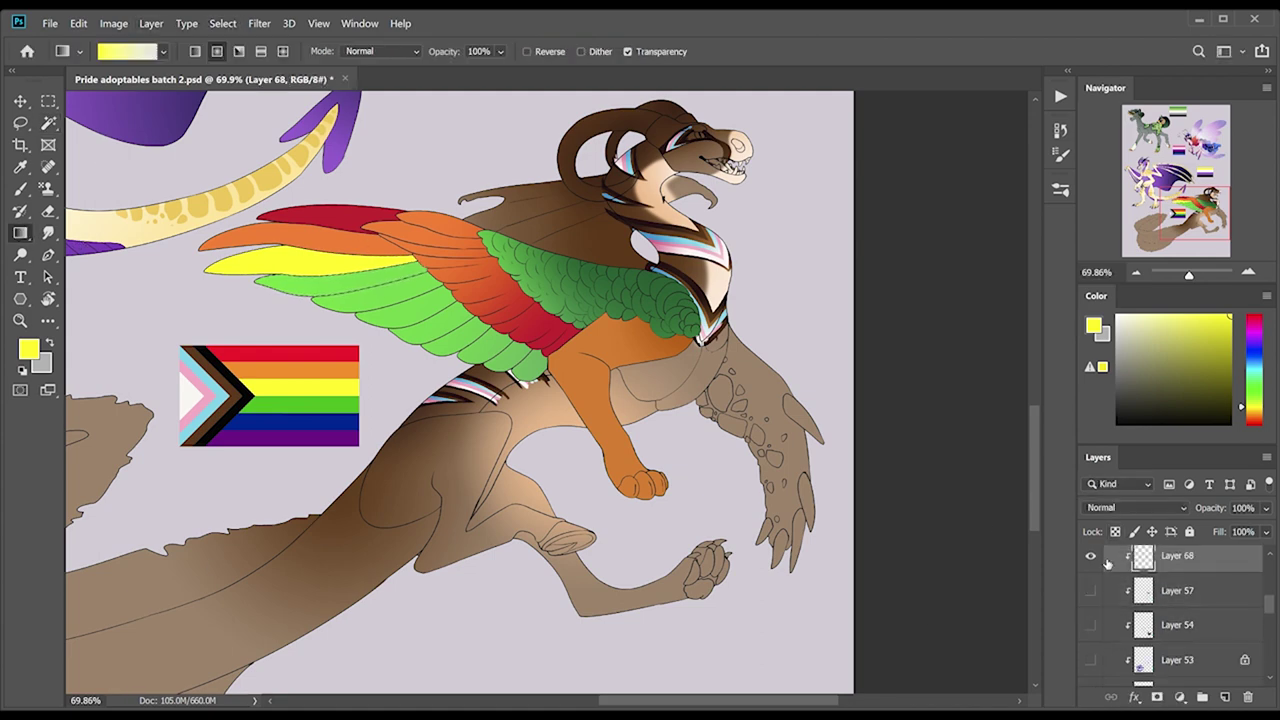
{"action": "left_click", "coordinate": [270, 423], "text": "alt"}
{"action": "left_click", "coordinate": [336, 287]}
Fill the fifth wing feather purple from the pride flag.
{"action": "left_click", "coordinate": [437, 335], "text": "ctrl"}
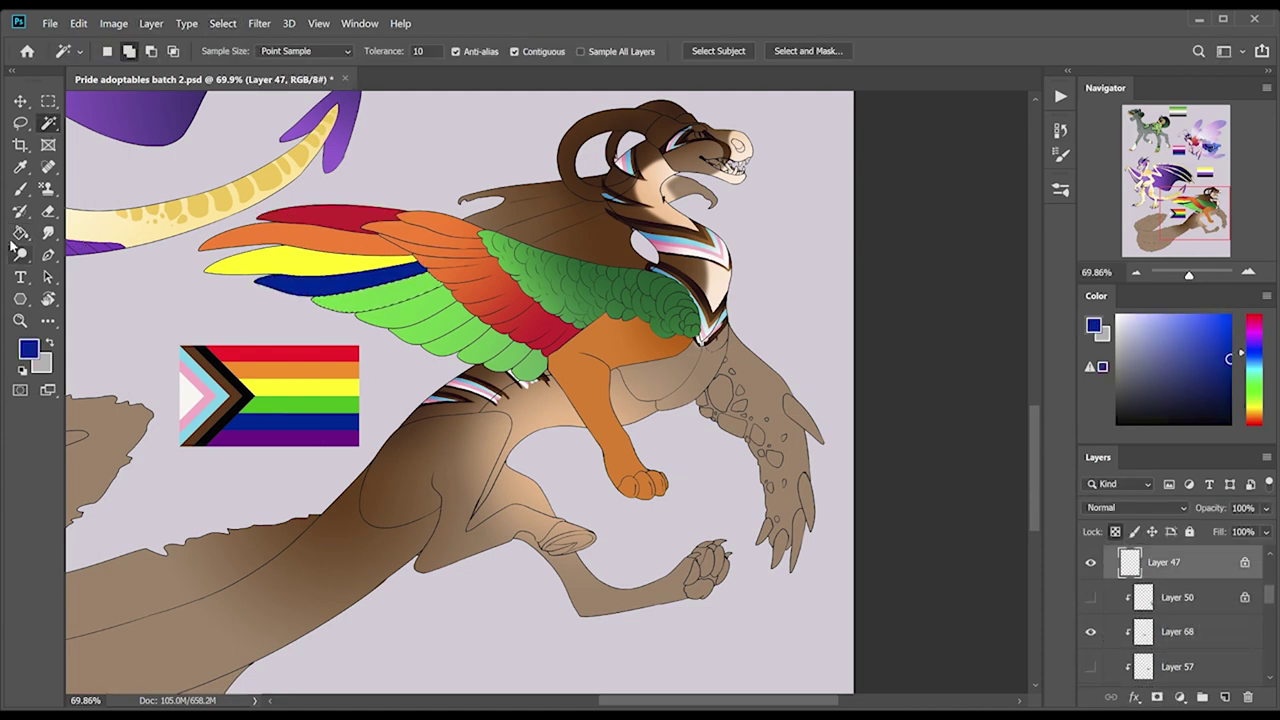
{"action": "key", "text": "g"}
{"action": "left_click", "coordinate": [270, 435], "text": "alt"}
{"action": "key", "text": "alt+bracketleft"}
{"action": "key", "text": "alt+bracketleft"}
{"action": "left_click", "coordinate": [330, 298]}
Extend the purple fill over its whole feather and refill the blue feather.
{"action": "left_click", "coordinate": [409, 288], "text": "ctrl"}
{"action": "key", "text": "w"}
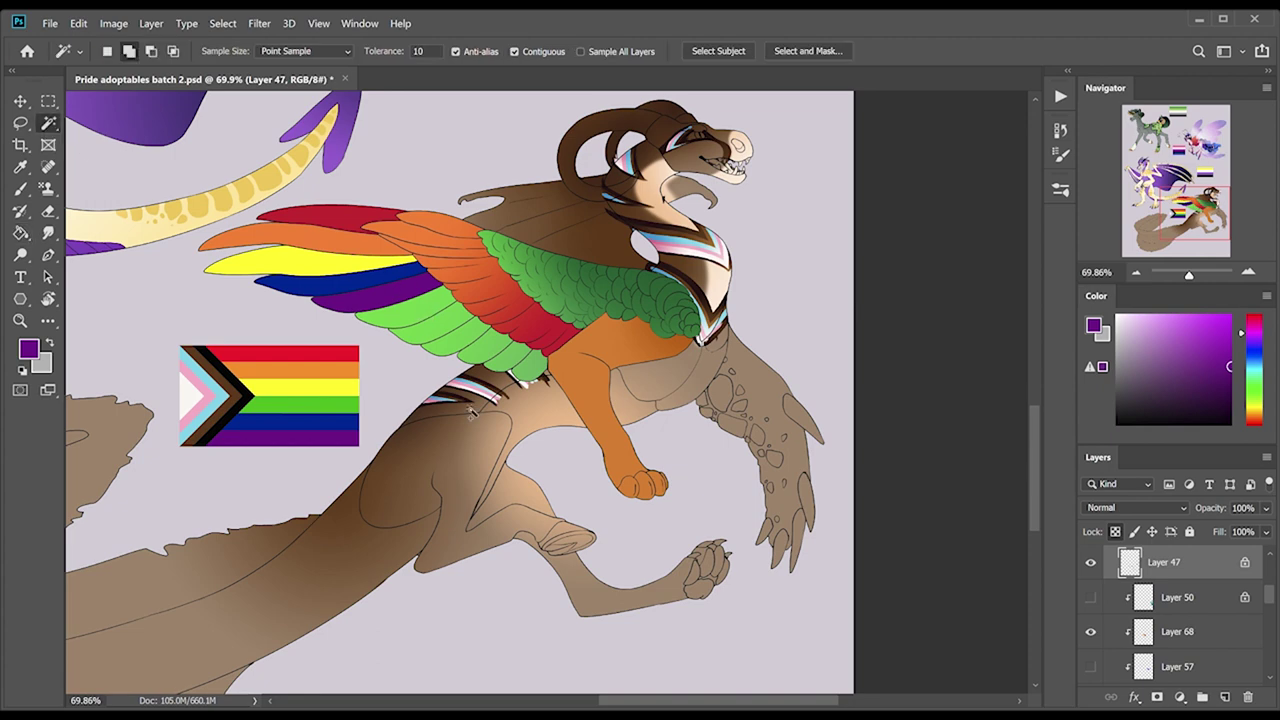
{"action": "left_click", "coordinate": [409, 288]}
{"action": "key", "text": "g"}
{"action": "key", "text": "alt+bracketleft"}
{"action": "key", "text": "alt+bracketleft"}
{"action": "left_click", "coordinate": [409, 300]}
{"action": "left_click", "coordinate": [413, 281], "text": "ctrl"}
{"action": "key", "text": "w"}
{"action": "left_click", "coordinate": [413, 281]}
Fill the feather between the yellow and blue ones green.
{"action": "key", "text": "alt+bracketleft"}
{"action": "key", "text": "alt+bracketleft"}
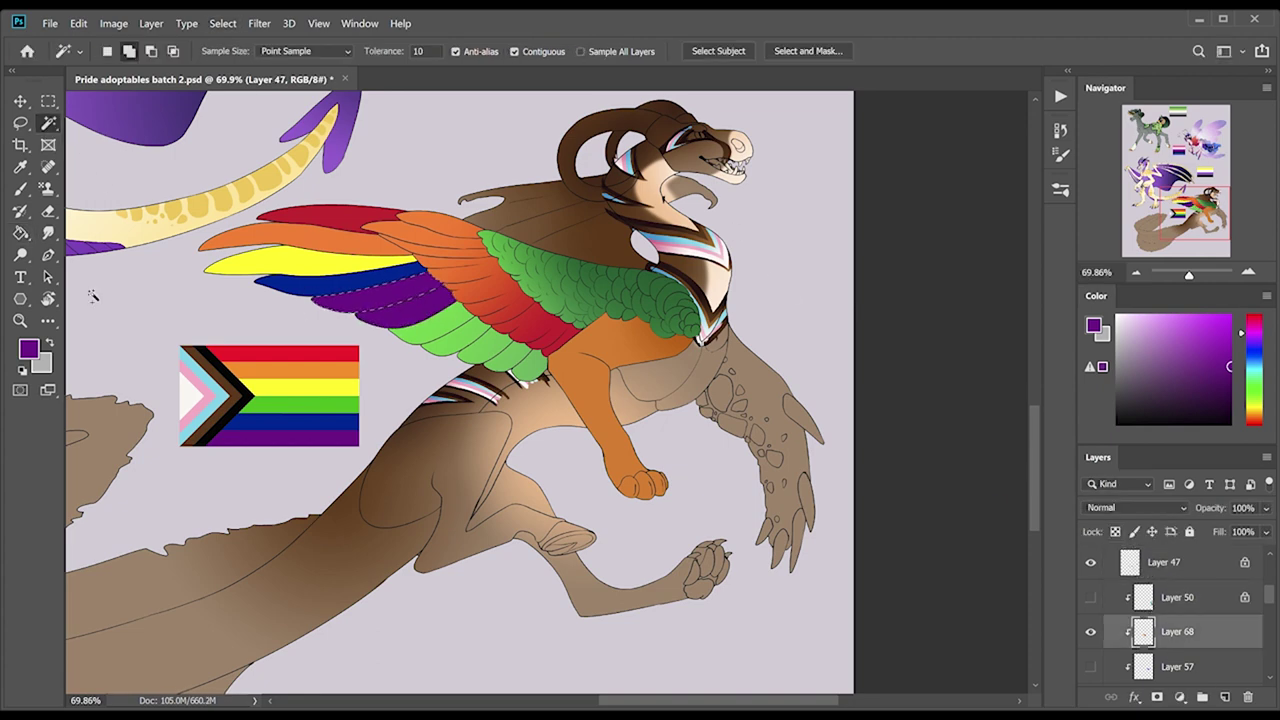
{"action": "left_click", "coordinate": [270, 423], "text": "alt"}
{"action": "left_click", "coordinate": [375, 290]}
{"action": "key", "text": "g"}
{"action": "key", "text": "alt+bracketleft"}
{"action": "key", "text": "alt+bracketleft"}
{"action": "left_click", "coordinate": [270, 405], "text": "alt"}
{"action": "left_click", "coordinate": [330, 285]}
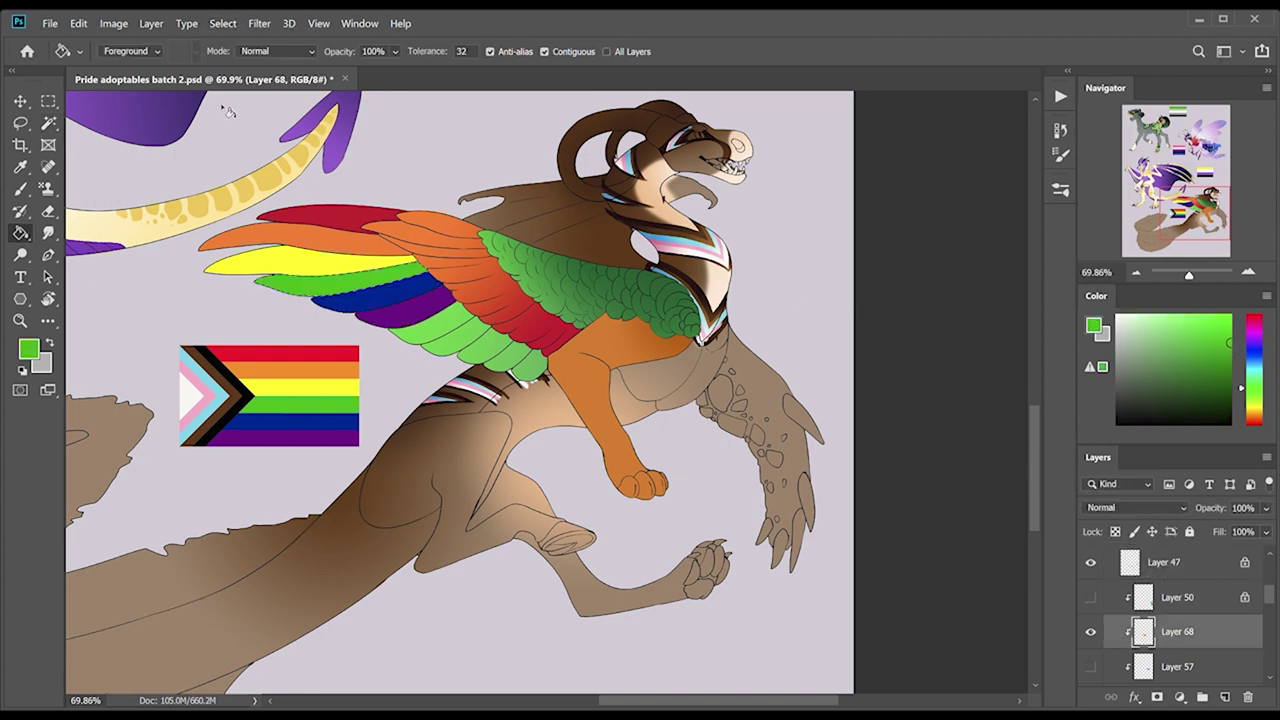
Fill the stripe under the purple feather dark brown.
{"action": "key", "text": "d"}
{"action": "left_click", "coordinate": [450, 332]}
{"action": "left_click", "coordinate": [238, 407], "text": "alt"}
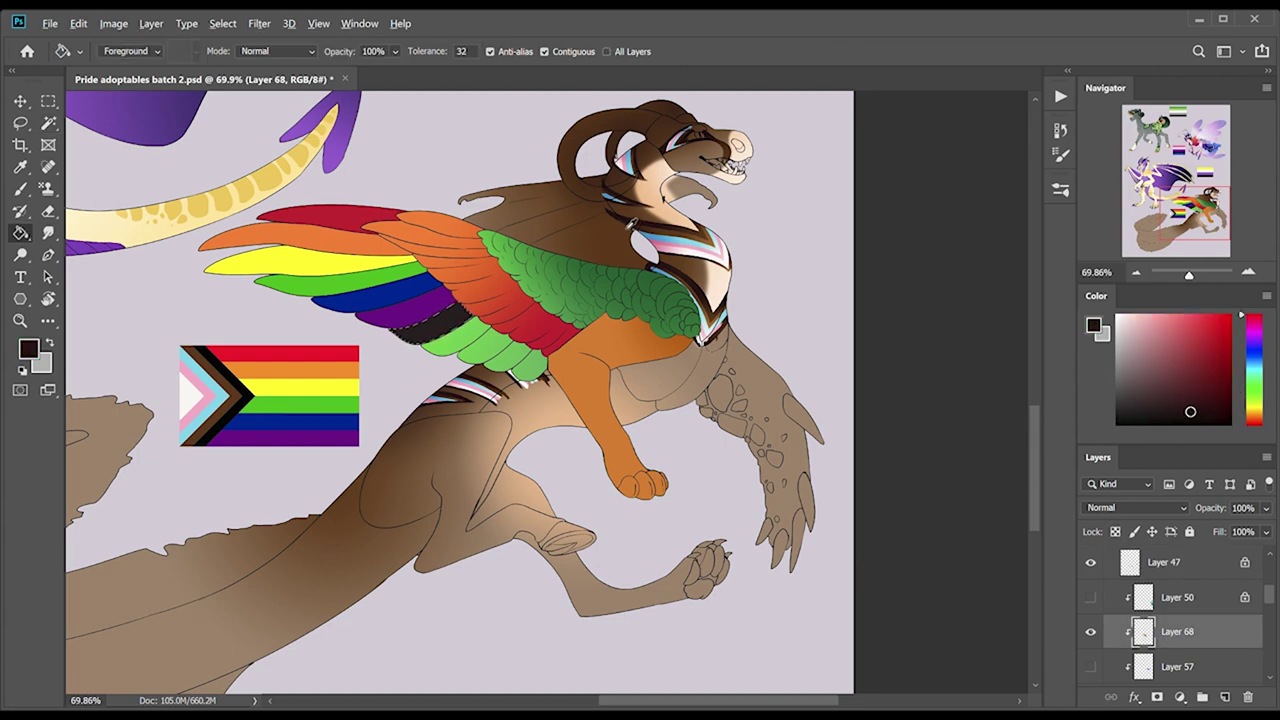
{"action": "left_click", "coordinate": [450, 332], "text": "ctrl"}
Fill the next lower wing feather light blue.
{"action": "key", "text": "w"}
{"action": "key", "text": "g"}
{"action": "key", "text": "alt+bracketleft"}
{"action": "key", "text": "alt+bracketleft"}
{"action": "left_click", "coordinate": [450, 340]}
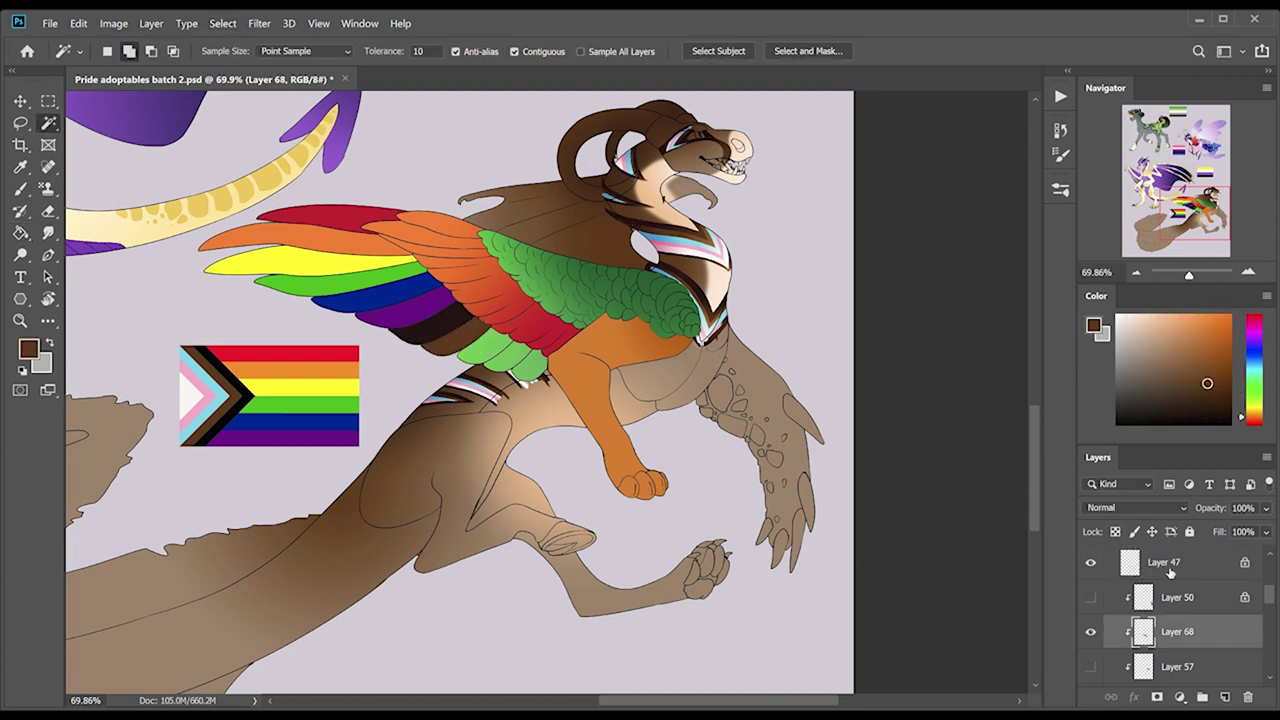
{"action": "left_click", "coordinate": [450, 340], "text": "ctrl"}
{"action": "key", "text": "w"}
{"action": "key", "text": "g"}
{"action": "key", "text": "alt+bracketleft"}
{"action": "left_click", "coordinate": [192, 372], "text": "alt"}
Fill the feather beside the light blue one pink.
{"action": "left_click", "coordinate": [361, 239], "text": "ctrl"}
{"action": "key", "text": "w"}
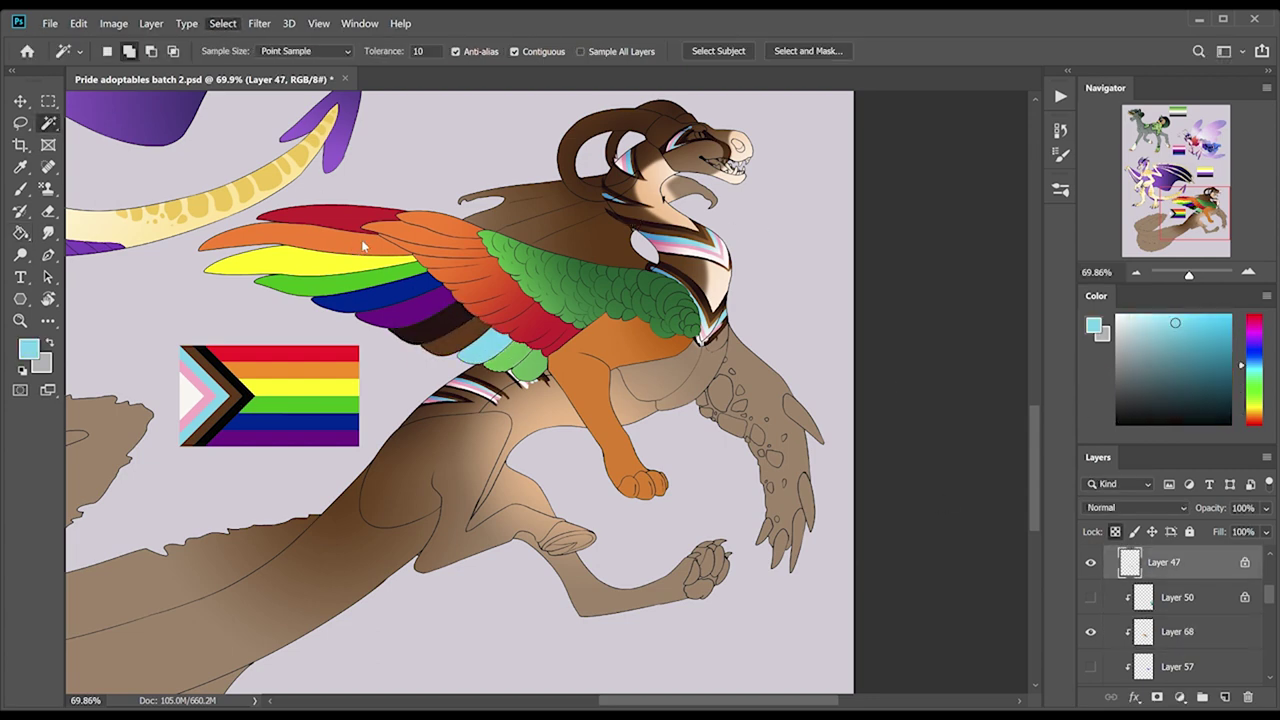
{"action": "key", "text": "alt+bracketleft"}
{"action": "key", "text": "alt+bracketleft"}
{"action": "key", "text": "g"}
{"action": "left_click", "coordinate": [195, 378], "text": "alt"}
{"action": "left_click", "coordinate": [505, 357]}
Fill the last lower wing feather near-white.
{"action": "key", "text": "g"}
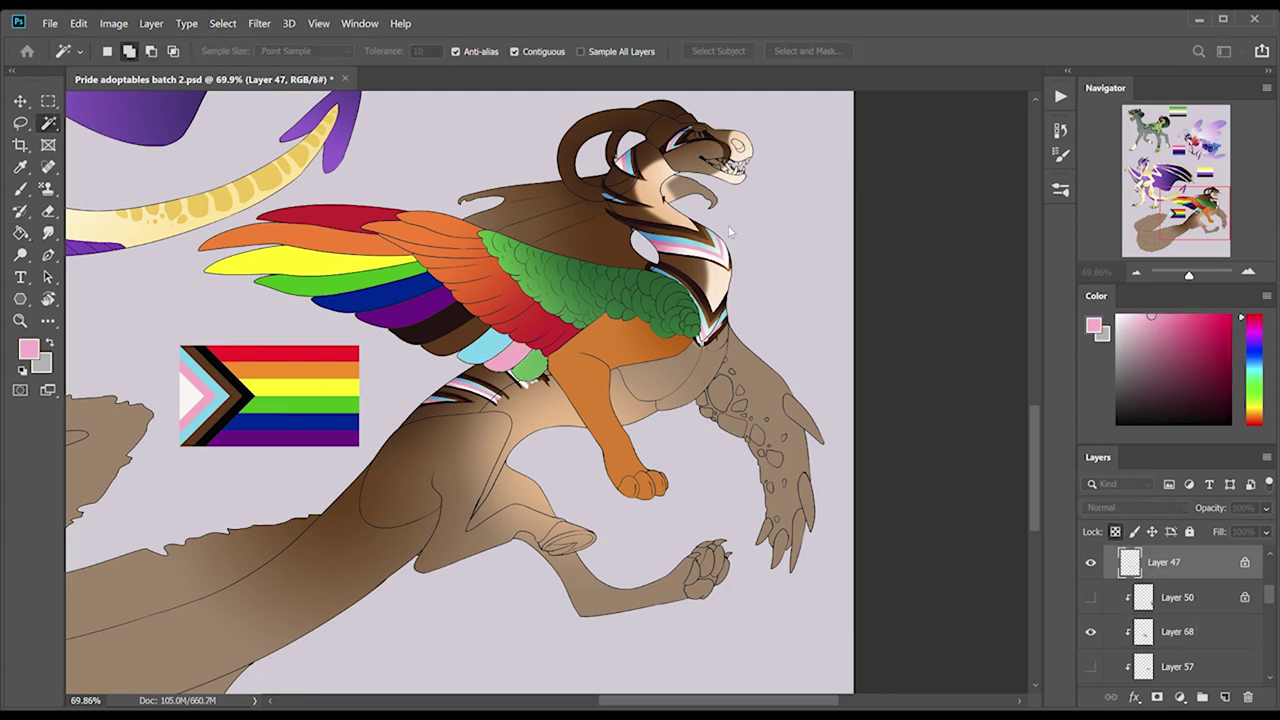
{"action": "key", "text": "alt+bracketleft"}
{"action": "key", "text": "alt+bracketleft"}
{"action": "left_click", "coordinate": [522, 383], "text": "alt"}
{"action": "key", "text": "w"}
{"action": "left_click", "coordinate": [504, 276]}
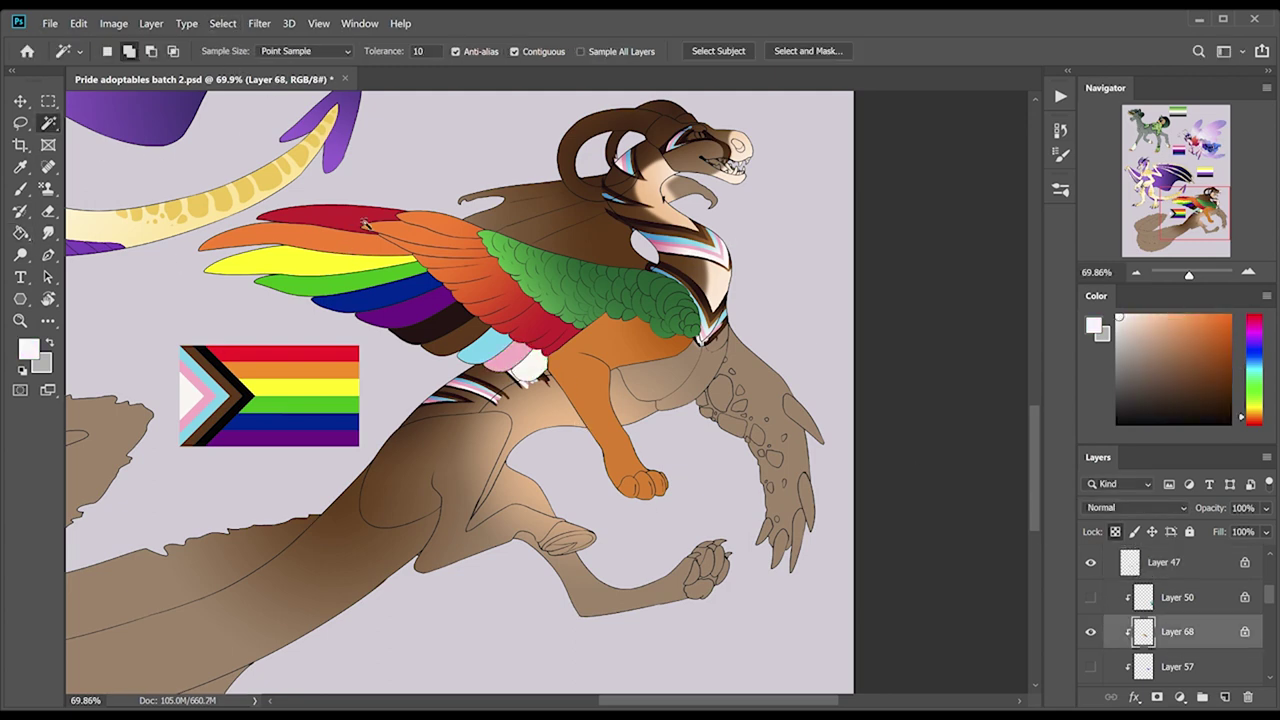
Shade the yellow feather with an orange-to-yellow gradient.
{"action": "key", "text": "g"}
{"action": "left_click", "coordinate": [390, 310], "text": "alt"}
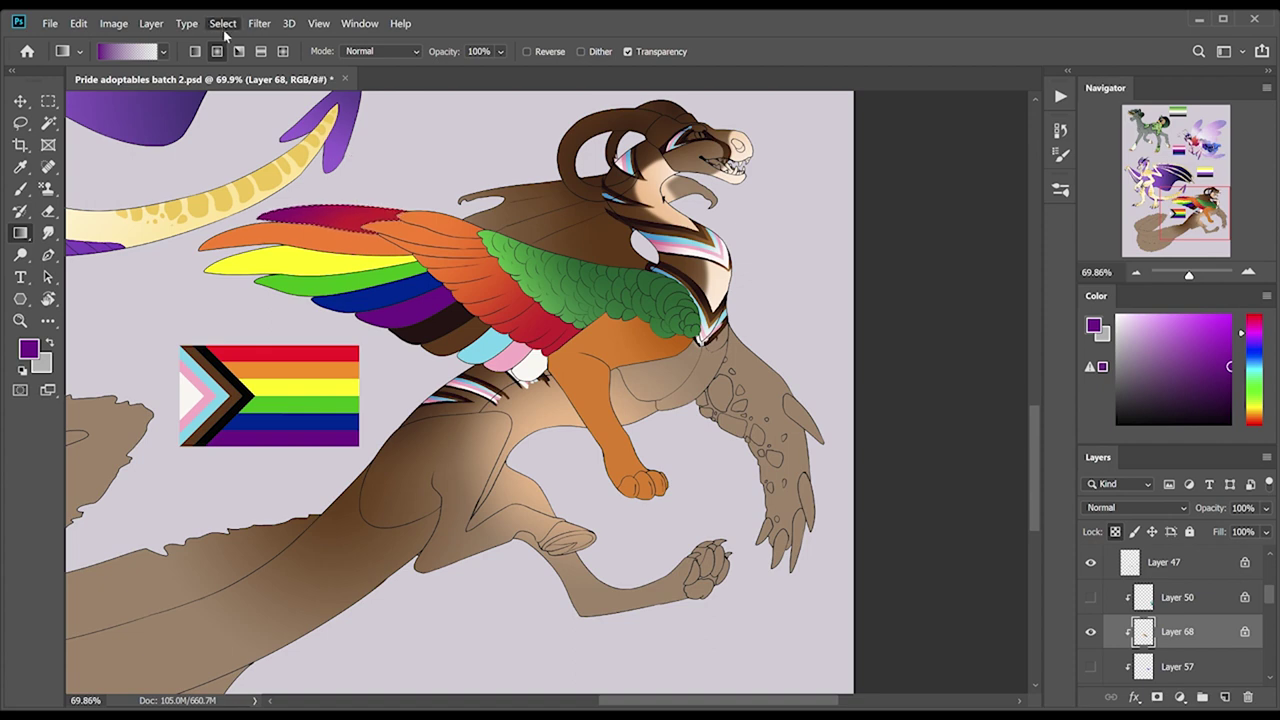
{"action": "key", "text": "w"}
{"action": "left_click", "coordinate": [300, 236]}
{"action": "key", "text": "g"}
{"action": "left_click", "coordinate": [250, 232], "text": "alt"}
{"action": "left_click", "coordinate": [320, 240], "text": "alt"}
{"action": "left_click", "coordinate": [380, 262], "text": "alt"}
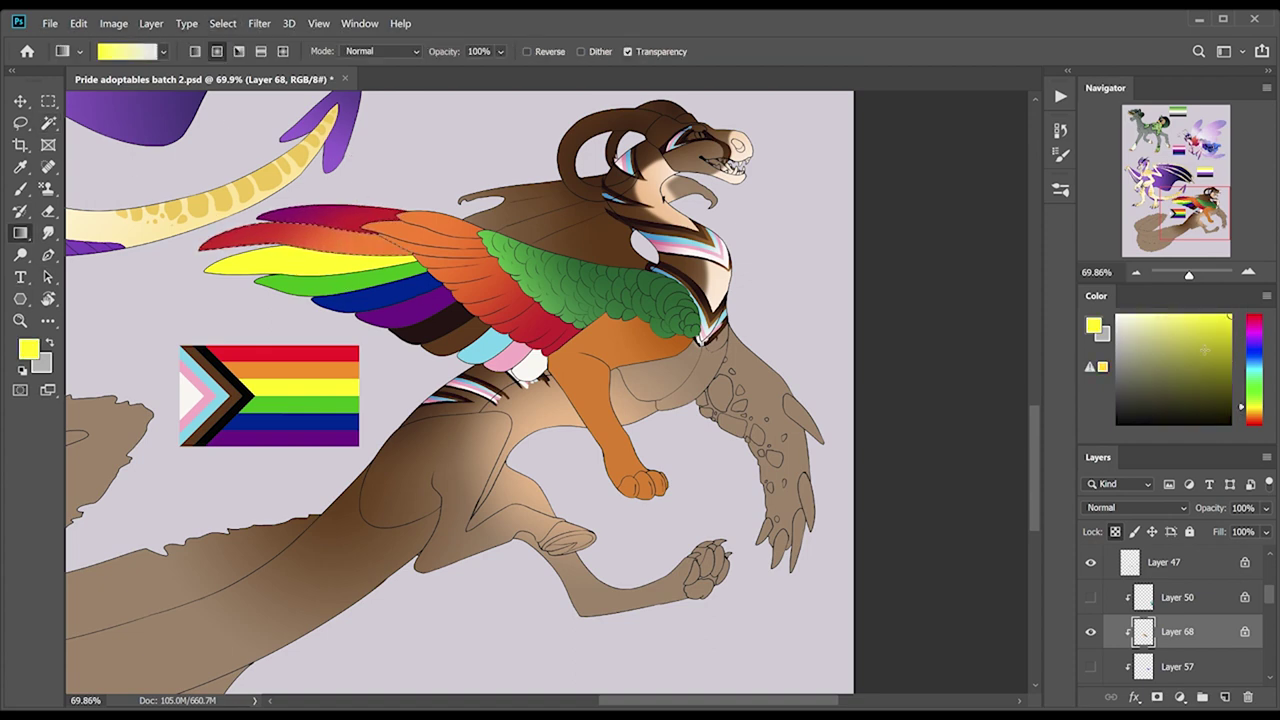
{"action": "left_click", "coordinate": [380, 242], "text": "alt"}
{"action": "left_click_drag", "start_coordinate": [206, 268], "coordinate": [338, 268]}
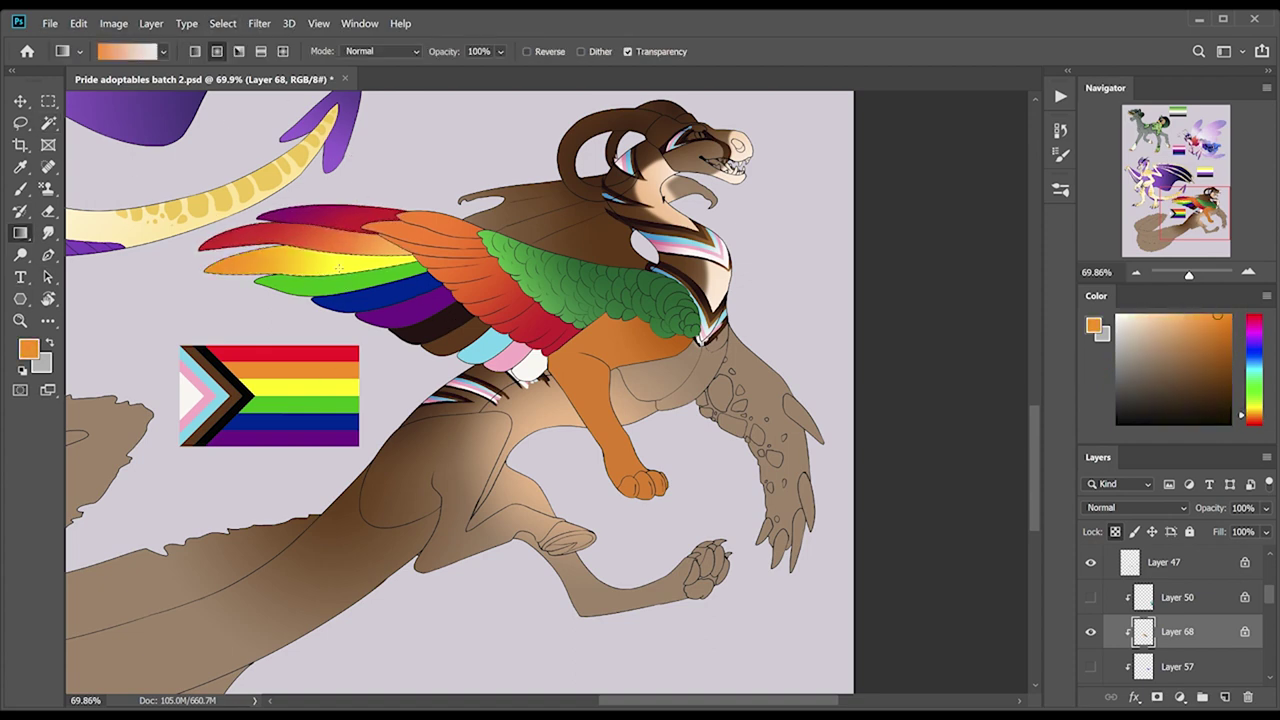
Select the blue feather and sample blue, purple, green and brown gradient colours.
{"action": "left_click", "coordinate": [366, 266], "text": "alt"}
{"action": "left_click", "coordinate": [371, 309], "text": "alt"}
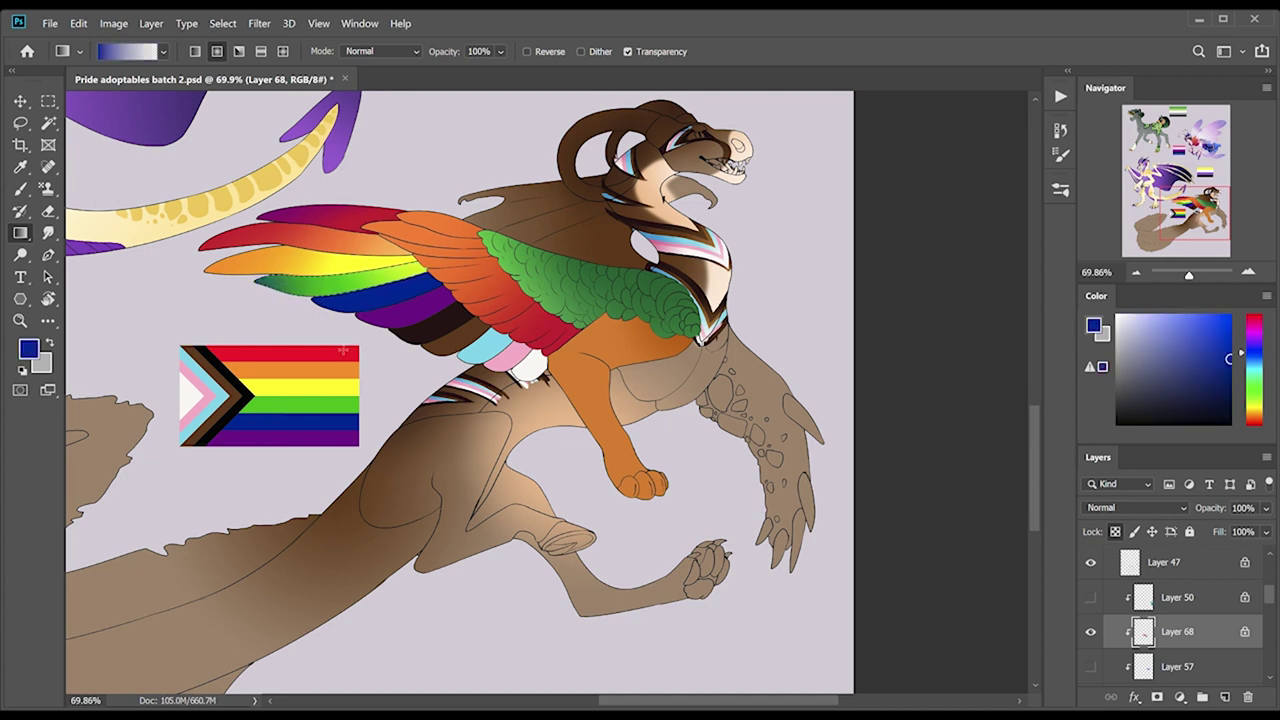
{"action": "key", "text": "w"}
{"action": "left_click", "coordinate": [340, 300]}
{"action": "key", "text": "g"}
{"action": "left_click", "coordinate": [395, 323], "text": "alt"}
{"action": "left_click", "coordinate": [432, 292], "text": "alt"}
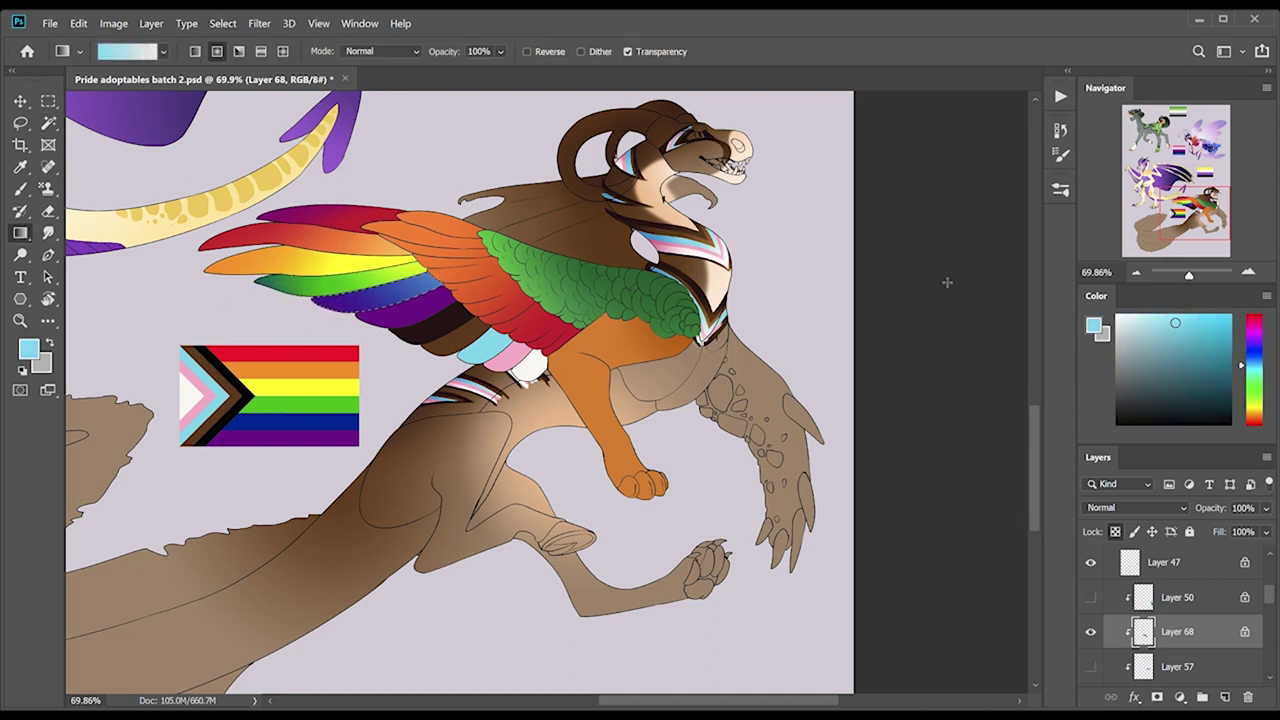
{"action": "left_click", "coordinate": [357, 289], "text": "alt"}
{"action": "left_click", "coordinate": [440, 297], "text": "alt"}
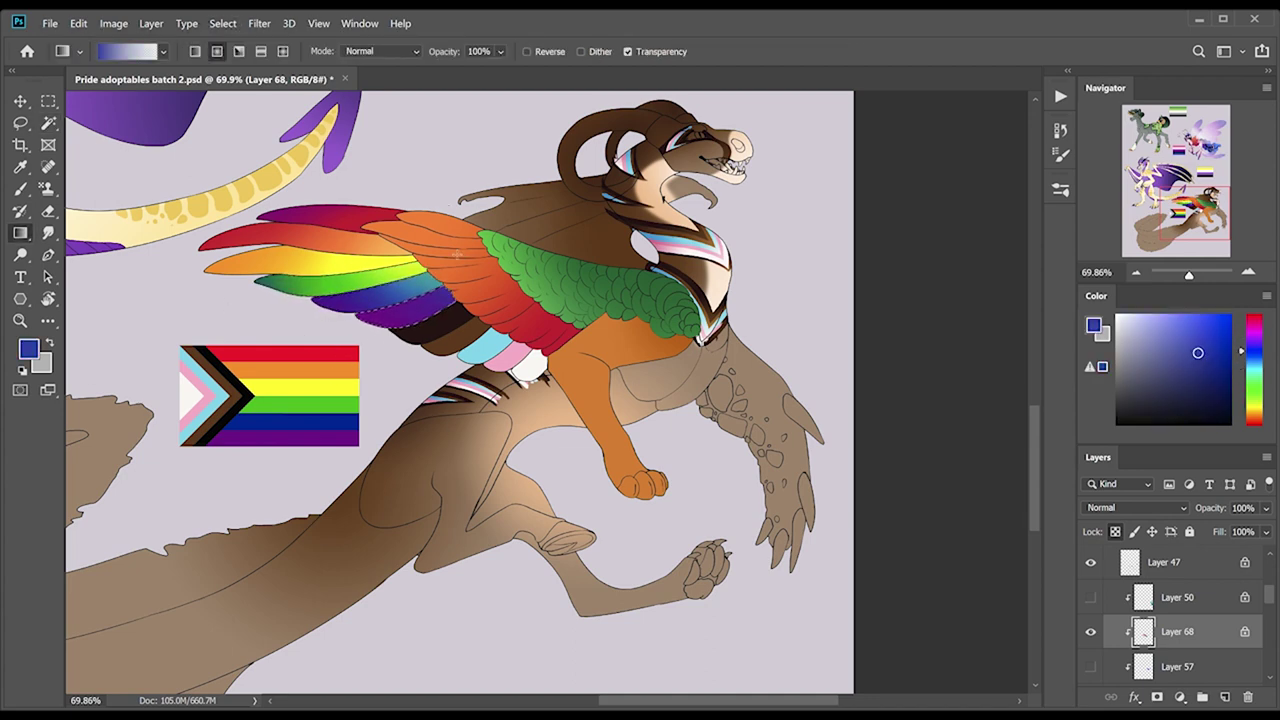
{"action": "left_click", "coordinate": [438, 333], "text": "alt"}
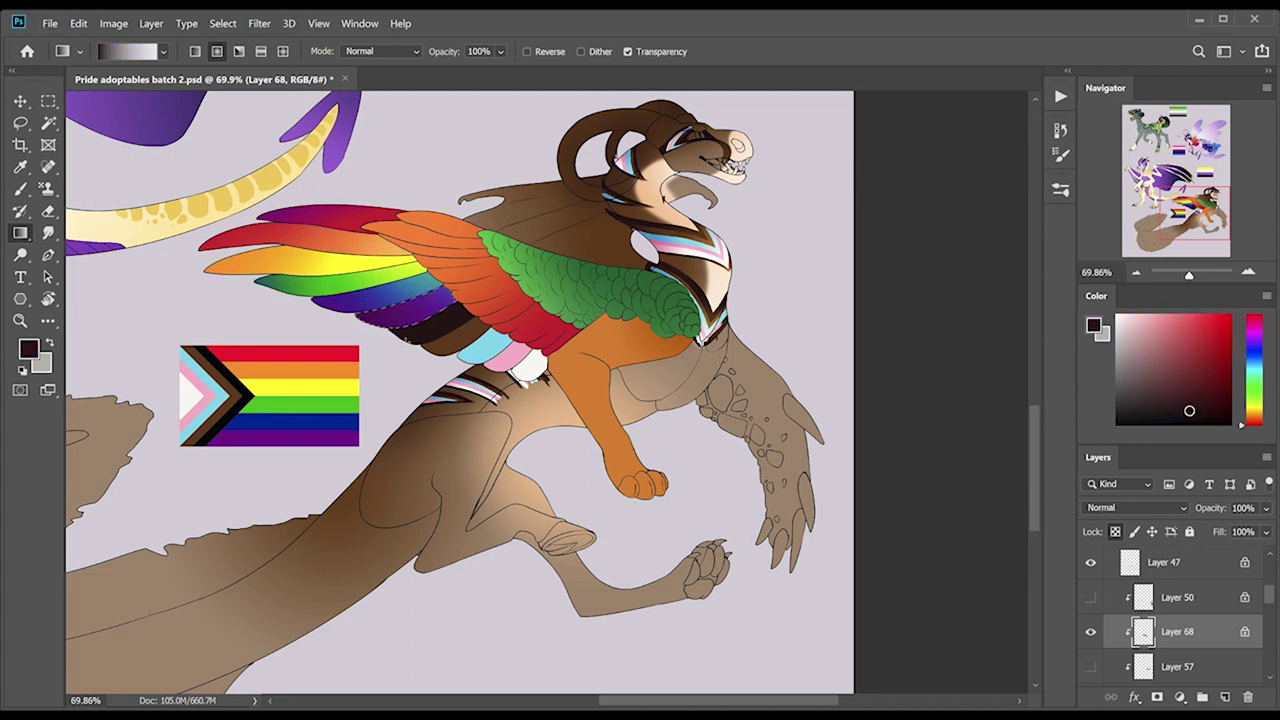
Select the purple wing feathers and set dark purple for their shading.
{"action": "left_click", "coordinate": [1165, 562]}
{"action": "key", "text": "w"}
{"action": "left_click", "coordinate": [430, 320]}
{"action": "key", "text": "g"}
{"action": "left_click", "coordinate": [484, 320], "text": "alt"}
{"action": "left_click", "coordinate": [1177, 631]}
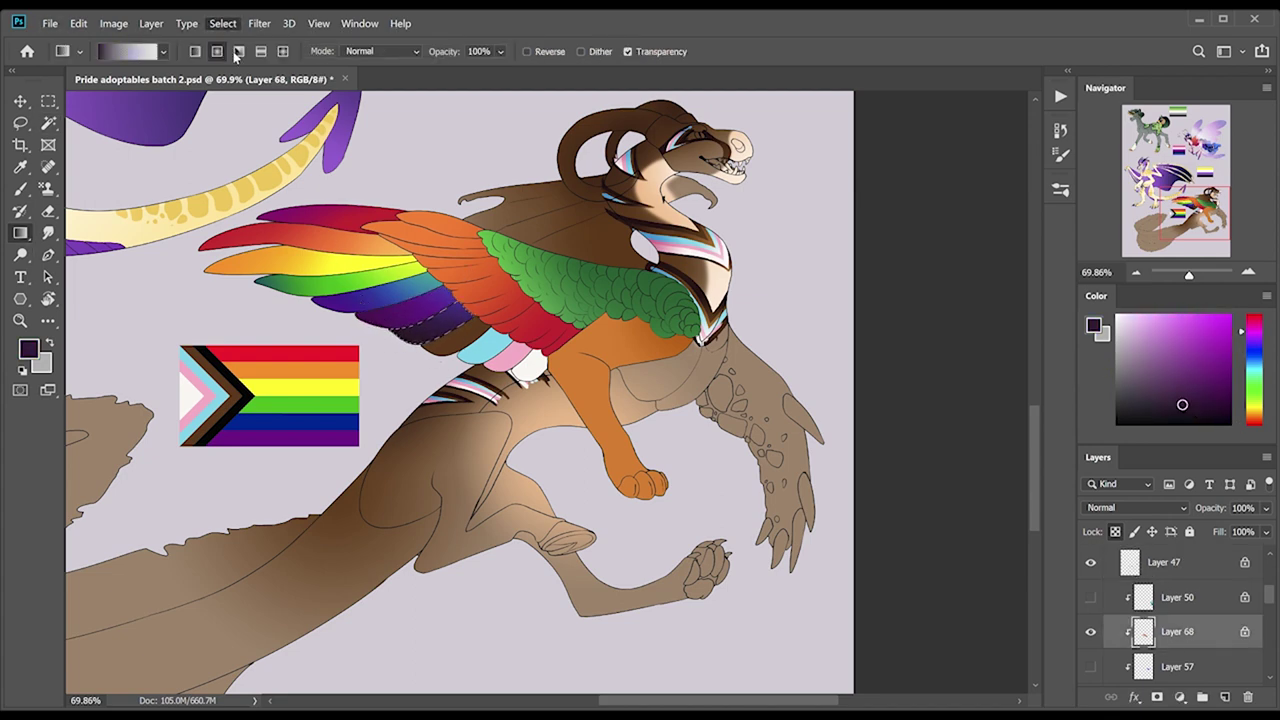
{"action": "key", "text": "w"}
{"action": "key", "text": "g"}
Shade the white lower feather into light pink with a gradient.
{"action": "left_click", "coordinate": [500, 362], "text": "alt"}
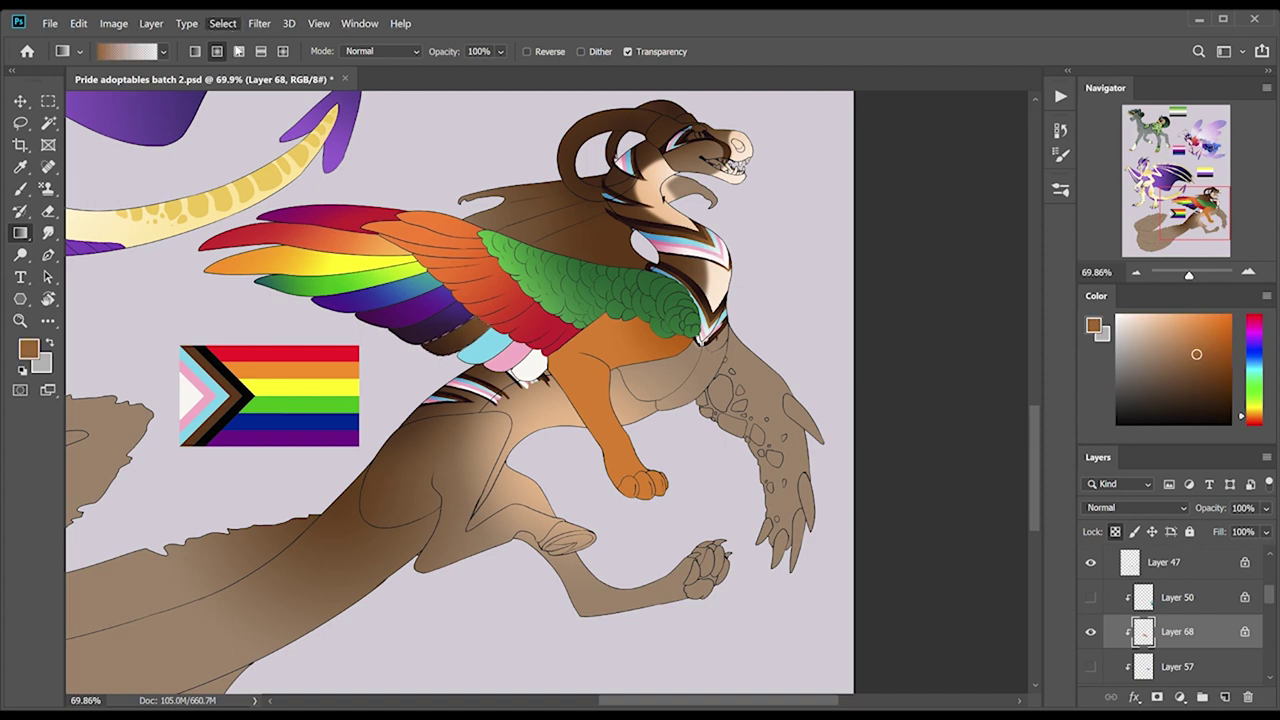
{"action": "left_click", "coordinate": [470, 338], "text": "alt"}
{"action": "left_click", "coordinate": [476, 350], "text": "alt"}
{"action": "left_click", "coordinate": [474, 340], "text": "alt"}
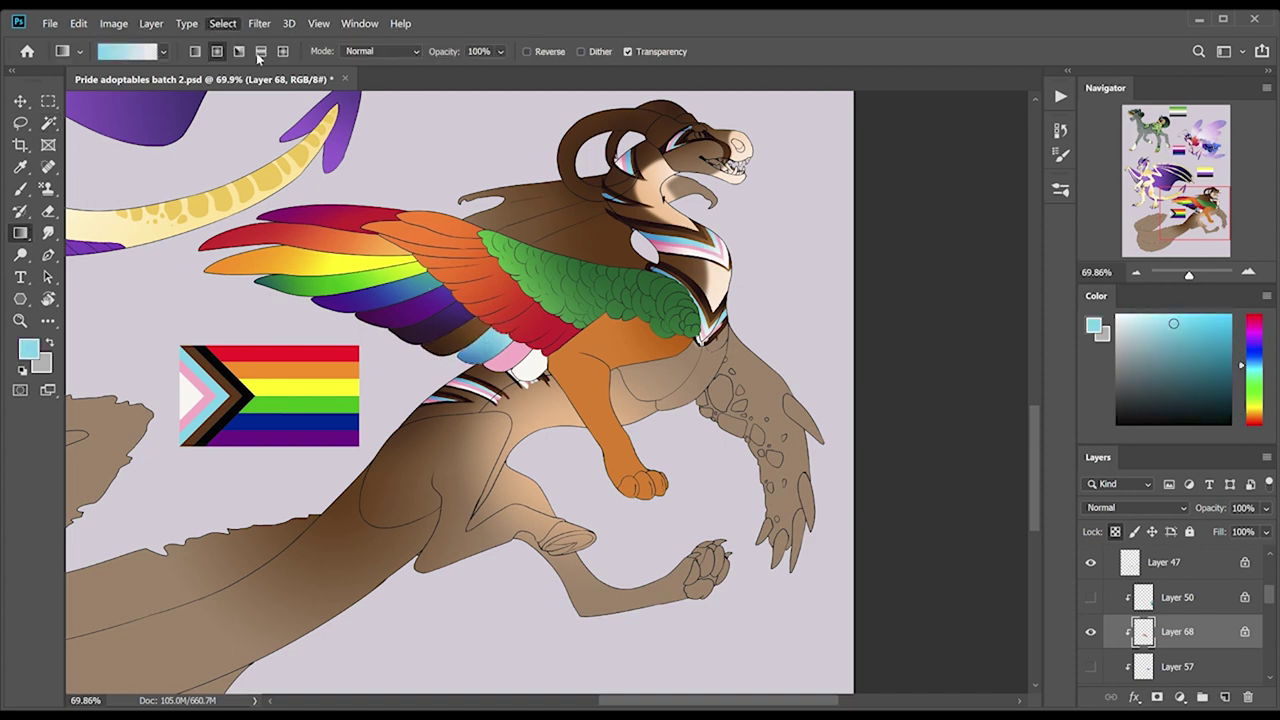
{"action": "left_click", "coordinate": [660, 244], "text": "alt"}
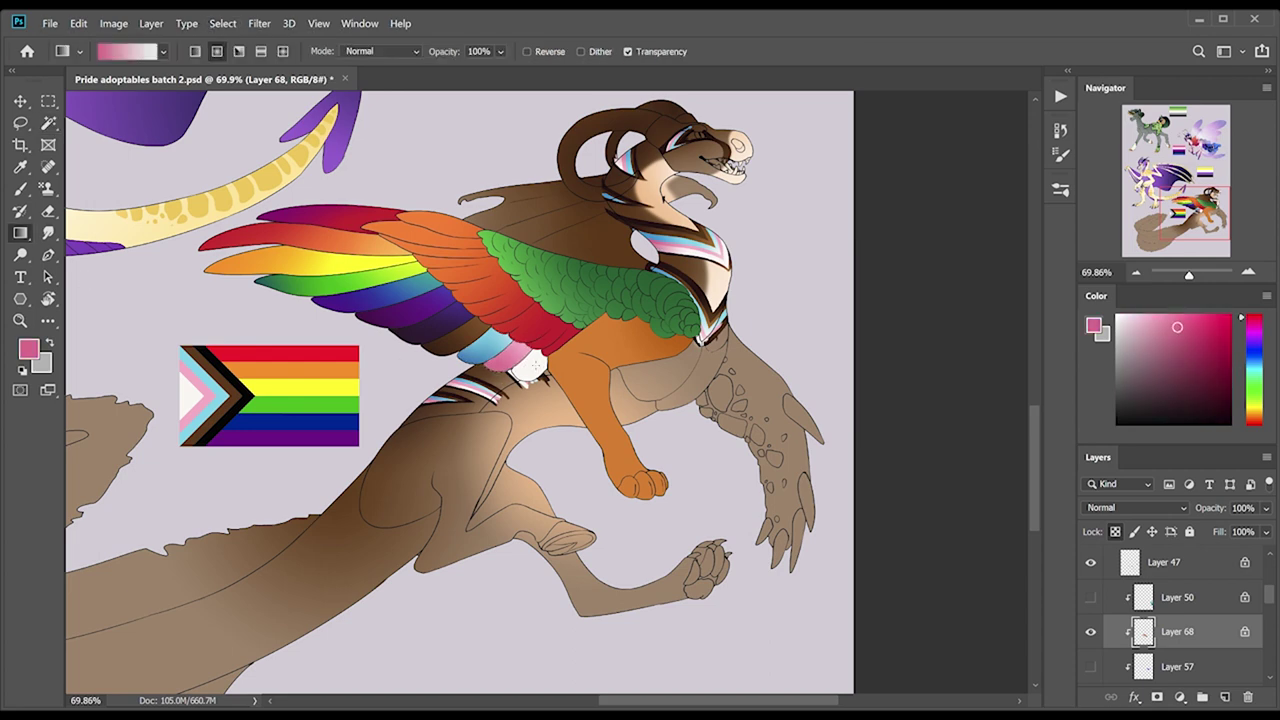
{"action": "left_click", "coordinate": [520, 350], "text": "alt"}
{"action": "left_click_drag", "start_coordinate": [510, 430], "coordinate": [546, 378]}
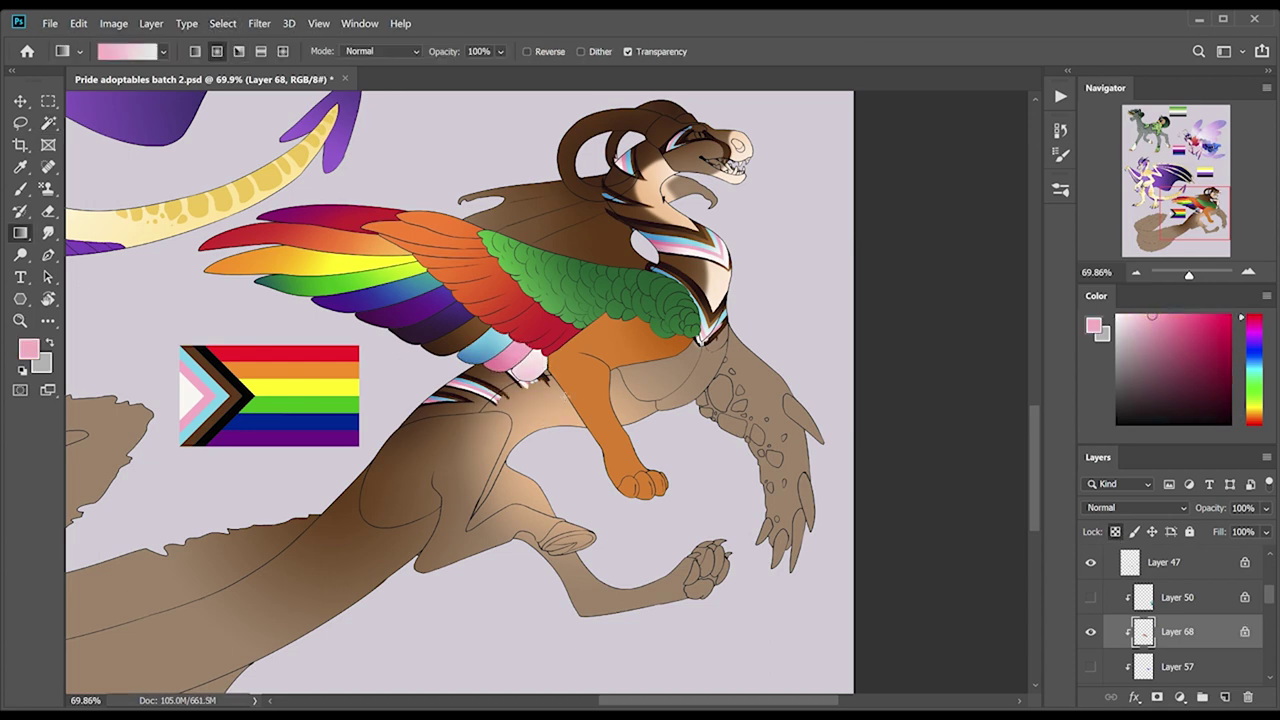
Switch to the inner wing's colour layer and sample brown.
{"action": "left_click_drag", "start_coordinate": [1273, 605], "coordinate": [1273, 625]}
{"action": "left_click", "coordinate": [1177, 611]}
{"action": "left_click", "coordinate": [485, 222], "text": "alt"}
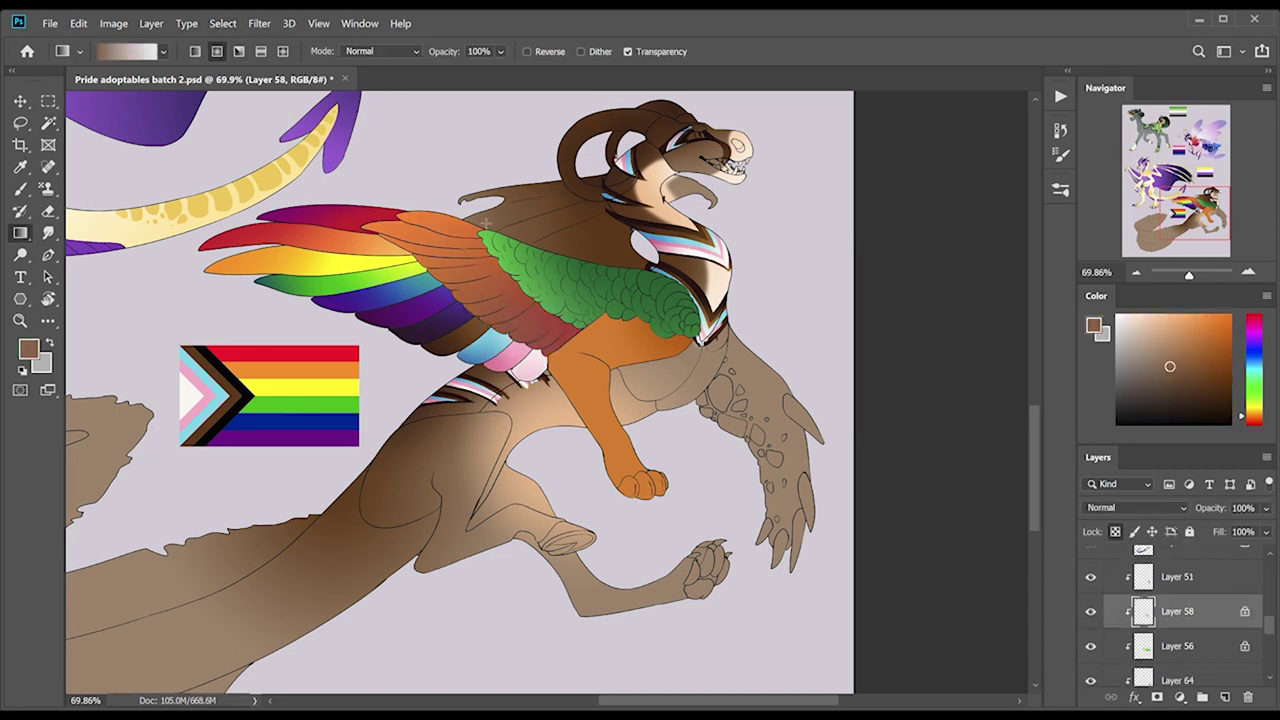
Shade the inner wing with a brown gradient and add a new markings layer.
{"action": "left_click_drag", "start_coordinate": [430, 182], "coordinate": [515, 288]}
{"action": "key", "text": "z"}
{"action": "left_click_drag", "start_coordinate": [323, 197], "coordinate": [400, 197]}
{"action": "key", "text": "b"}
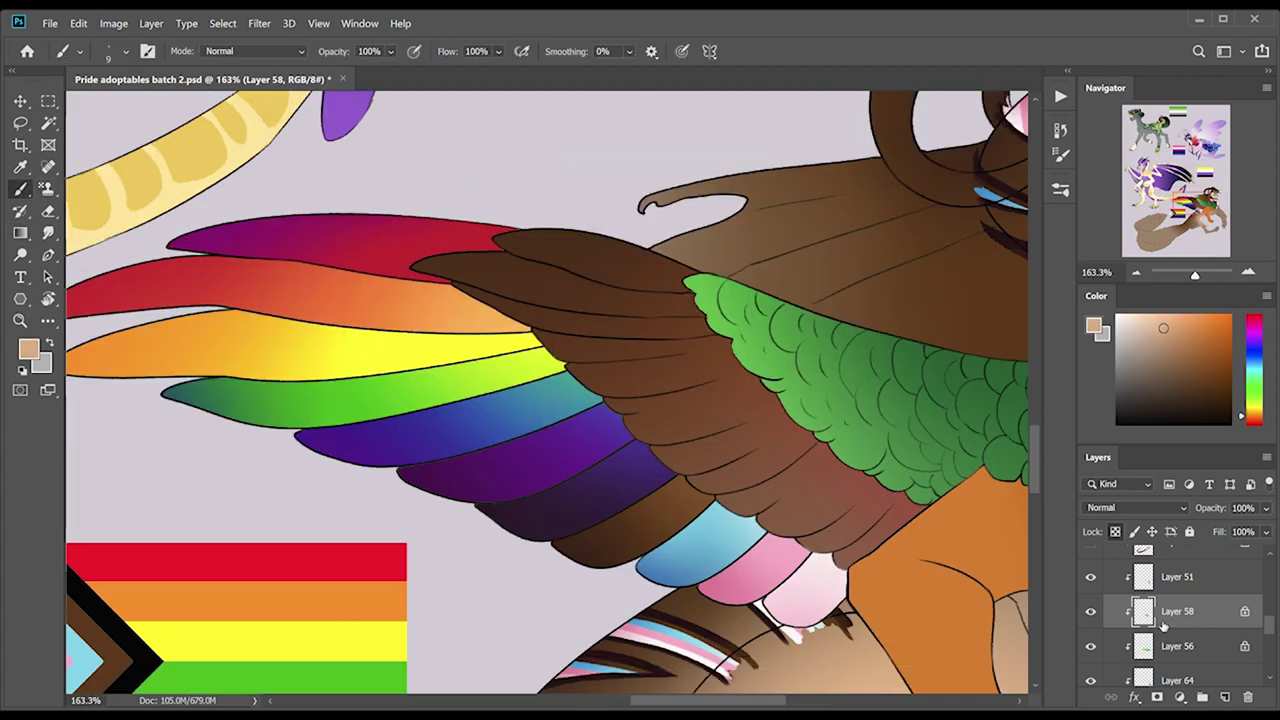
{"action": "left_click", "coordinate": [660, 455]}
{"action": "left_click", "coordinate": [1225, 697]}
{"action": "key", "text": "b"}
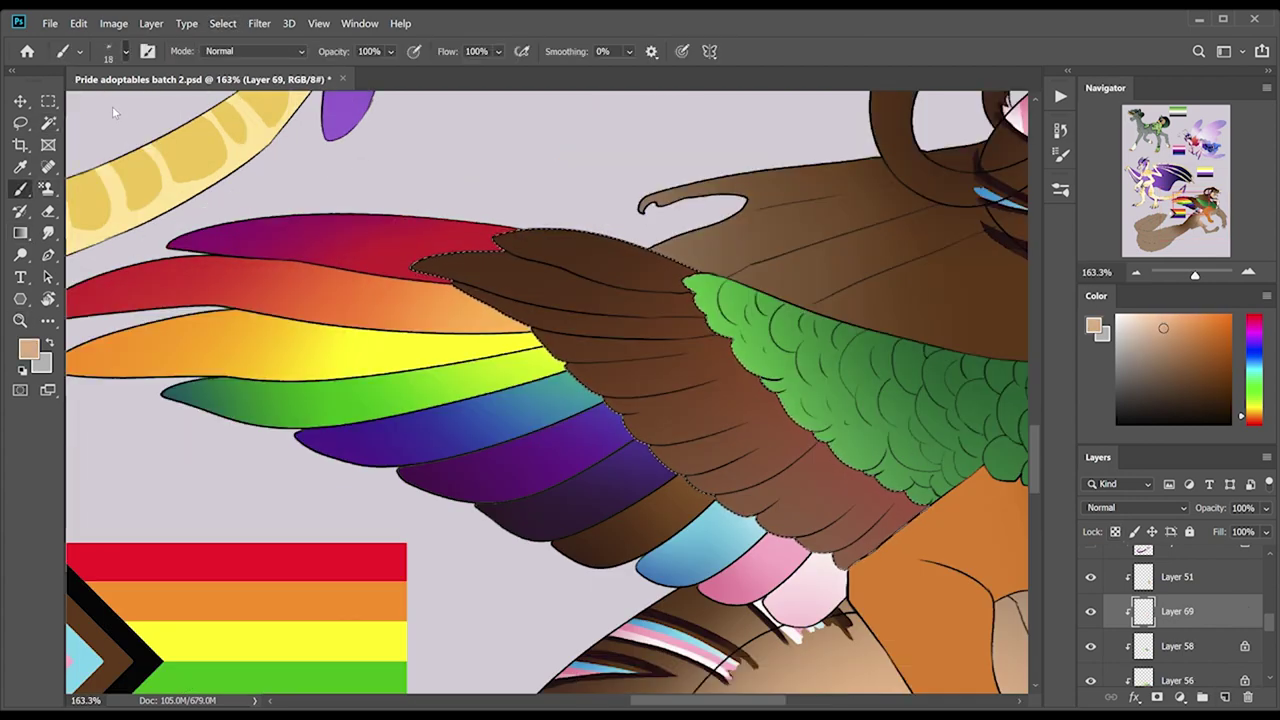
Paint rows of short peach stripes and dots across the middle of the brown wing.
{"action": "mouse_move", "coordinate": [690, 434]}
{"action": "left_mouse_down"}
{"action": "mouse_move", "coordinate": [712, 410]}
{"action": "mouse_move", "coordinate": [756, 404]}
{"action": "mouse_move", "coordinate": [690, 414]}
{"action": "left_mouse_up"}
{"action": "left_click", "coordinate": [644, 406]}
{"action": "mouse_move", "coordinate": [658, 436]}
{"action": "left_mouse_down"}
{"action": "mouse_move", "coordinate": [660, 372]}
{"action": "mouse_move", "coordinate": [690, 364]}
{"action": "left_mouse_up"}
{"action": "left_click_drag", "start_coordinate": [640, 398], "coordinate": [640, 376]}
{"action": "left_click_drag", "start_coordinate": [622, 390], "coordinate": [636, 340]}
{"action": "left_click", "coordinate": [610, 350]}
{"action": "left_click_drag", "start_coordinate": [660, 358], "coordinate": [662, 340]}
{"action": "left_click_drag", "start_coordinate": [672, 356], "coordinate": [676, 340]}
{"action": "mouse_move", "coordinate": [580, 334]}
{"action": "left_mouse_down"}
{"action": "mouse_move", "coordinate": [582, 318]}
{"action": "mouse_move", "coordinate": [606, 316]}
{"action": "left_mouse_up"}
{"action": "left_click_drag", "start_coordinate": [556, 334], "coordinate": [558, 318]}
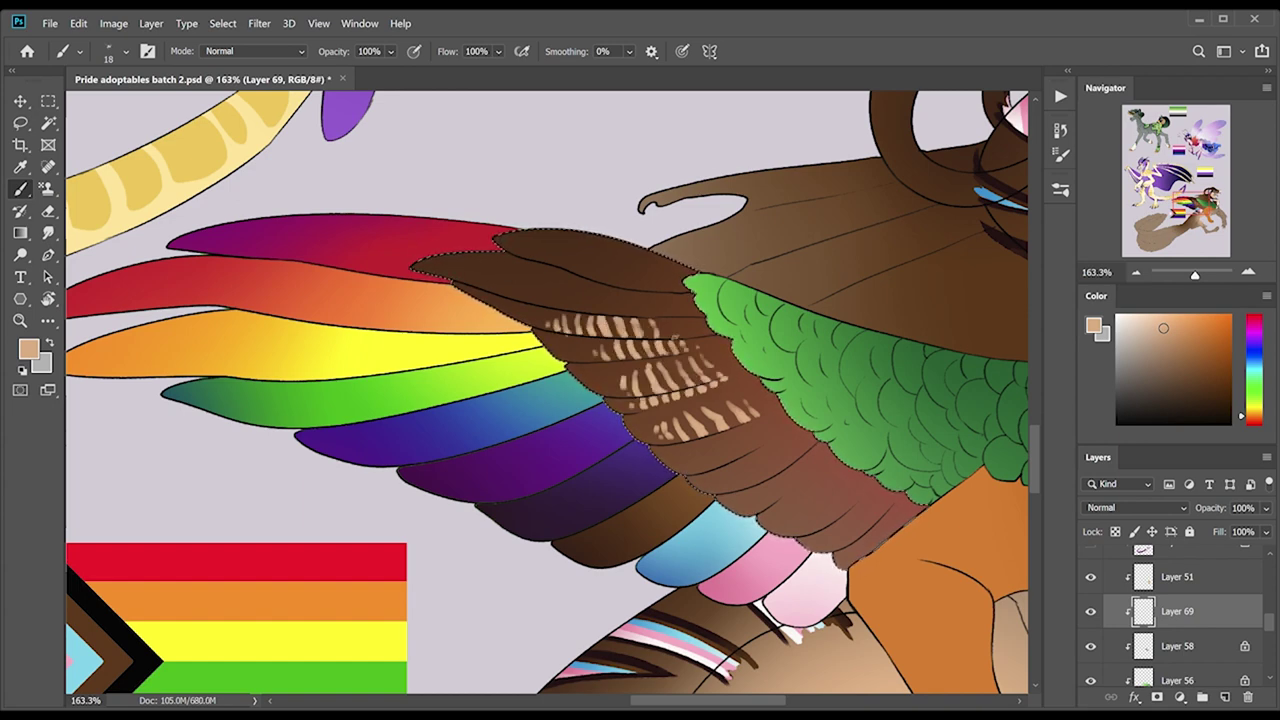
Paint peach stripes along the upper brown feathers.
{"action": "left_click_drag", "start_coordinate": [674, 340], "coordinate": [676, 324]}
{"action": "left_click_drag", "start_coordinate": [546, 304], "coordinate": [542, 276]}
{"action": "mouse_move", "coordinate": [560, 306]}
{"action": "left_mouse_down"}
{"action": "mouse_move", "coordinate": [556, 278]}
{"action": "mouse_move", "coordinate": [606, 292]}
{"action": "left_mouse_up"}
{"action": "mouse_move", "coordinate": [526, 300]}
{"action": "left_mouse_down"}
{"action": "mouse_move", "coordinate": [524, 276]}
{"action": "mouse_move", "coordinate": [586, 248]}
{"action": "left_mouse_up"}
{"action": "mouse_move", "coordinate": [570, 272]}
{"action": "left_mouse_down"}
{"action": "mouse_move", "coordinate": [564, 242]}
{"action": "mouse_move", "coordinate": [544, 238]}
{"action": "left_mouse_up"}
Stripe the lower brown feathers in peach and zoom out to the whole sheet.
{"action": "mouse_move", "coordinate": [712, 466]}
{"action": "left_mouse_down"}
{"action": "mouse_move", "coordinate": [716, 444]}
{"action": "mouse_move", "coordinate": [742, 438]}
{"action": "left_mouse_up"}
{"action": "left_click_drag", "start_coordinate": [764, 446], "coordinate": [768, 424]}
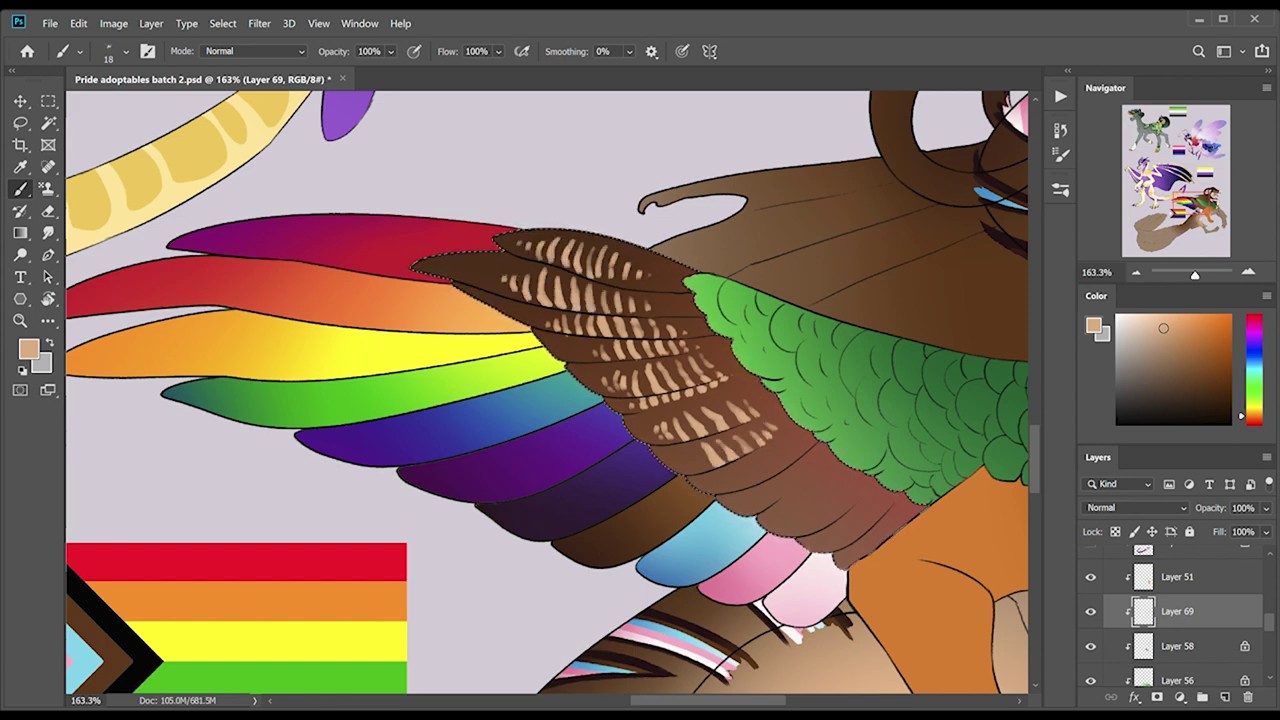
{"action": "left_click_drag", "start_coordinate": [766, 472], "coordinate": [770, 454]}
{"action": "left_click_drag", "start_coordinate": [790, 460], "coordinate": [794, 446]}
{"action": "mouse_move", "coordinate": [732, 482]}
{"action": "left_mouse_down"}
{"action": "mouse_move", "coordinate": [736, 464]}
{"action": "mouse_move", "coordinate": [788, 474]}
{"action": "left_mouse_up"}
{"action": "left_click_drag", "start_coordinate": [826, 518], "coordinate": [830, 494]}
{"action": "left_click_drag", "start_coordinate": [850, 500], "coordinate": [854, 482]}
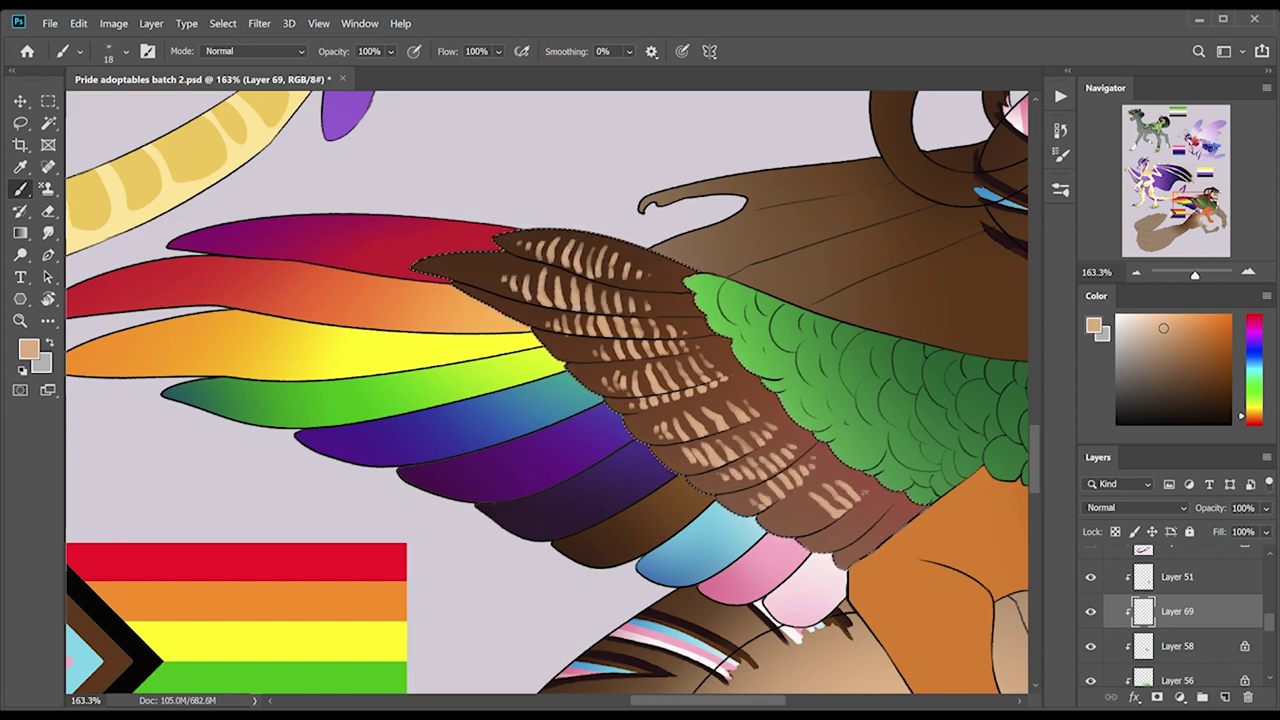
{"action": "left_click_drag", "start_coordinate": [812, 526], "coordinate": [816, 502]}
{"action": "left_click_drag", "start_coordinate": [852, 496], "coordinate": [856, 480]}
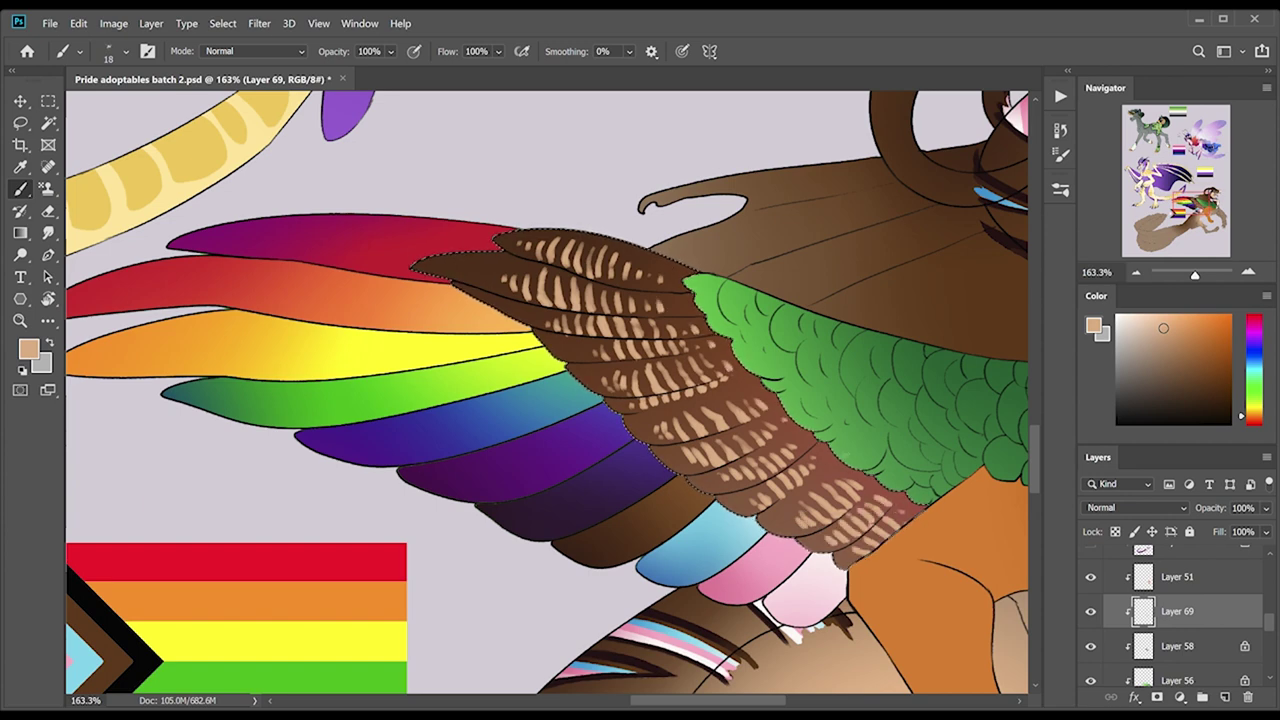
{"action": "key", "text": "z"}
{"action": "key", "text": "ctrl+0"}
Zoom in on the dragon's body and forelegs and target the orange body's colour layer.
{"action": "left_click_drag", "start_coordinate": [524, 431], "coordinate": [760, 589]}
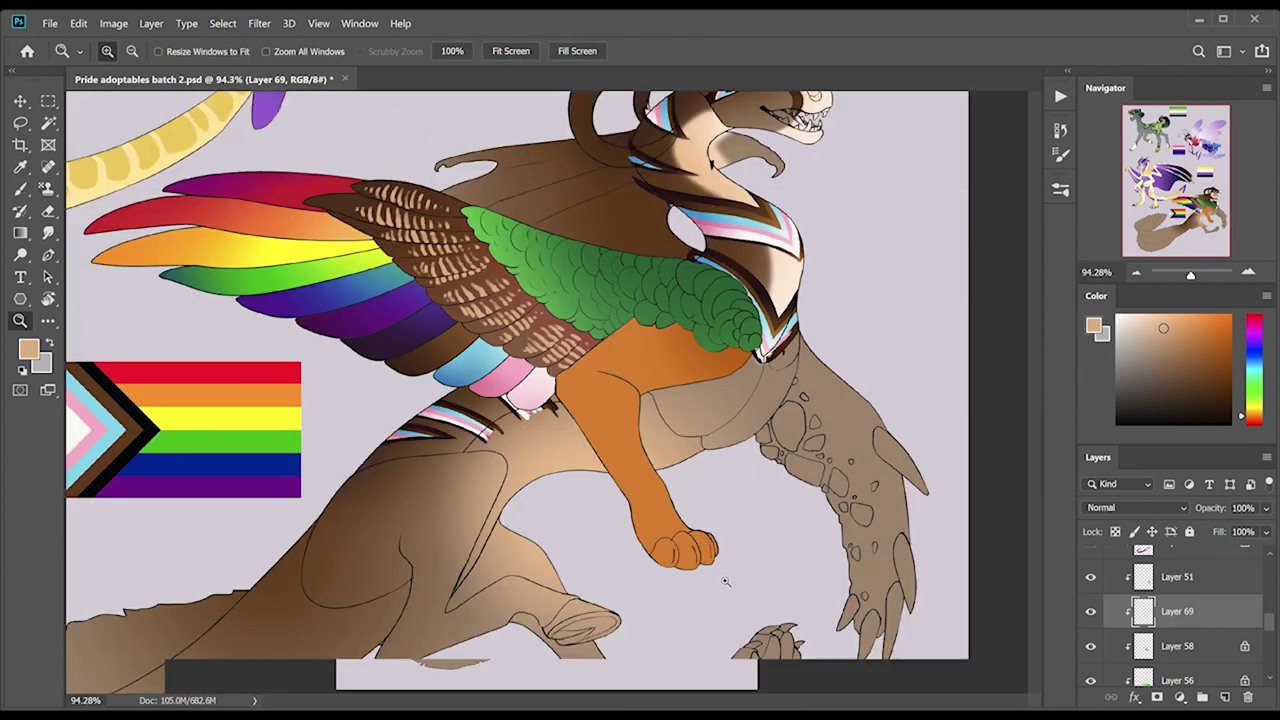
{"action": "key", "text": "g"}
{"action": "key", "text": "alt+bracketleft"}
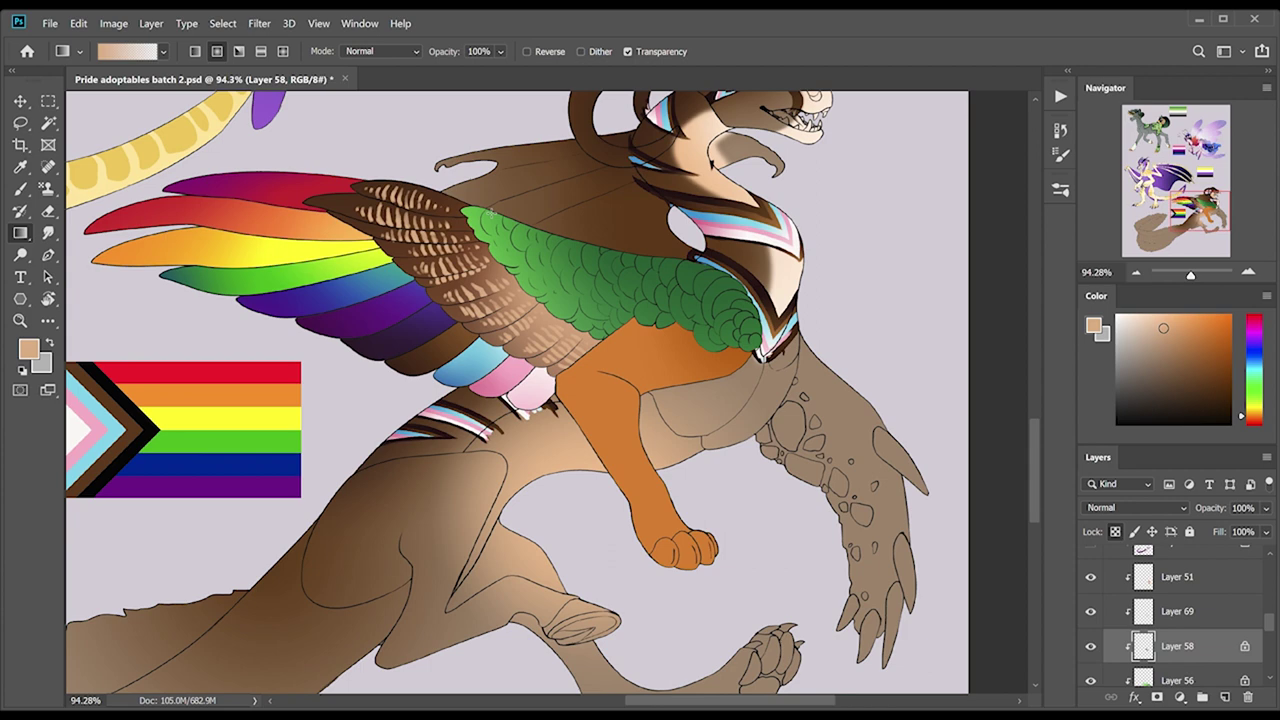
{"action": "key", "text": "z"}
{"action": "key", "text": "ctrl+0"}
{"action": "left_click_drag", "start_coordinate": [440, 430], "coordinate": [700, 640]}
{"action": "key", "text": "g"}
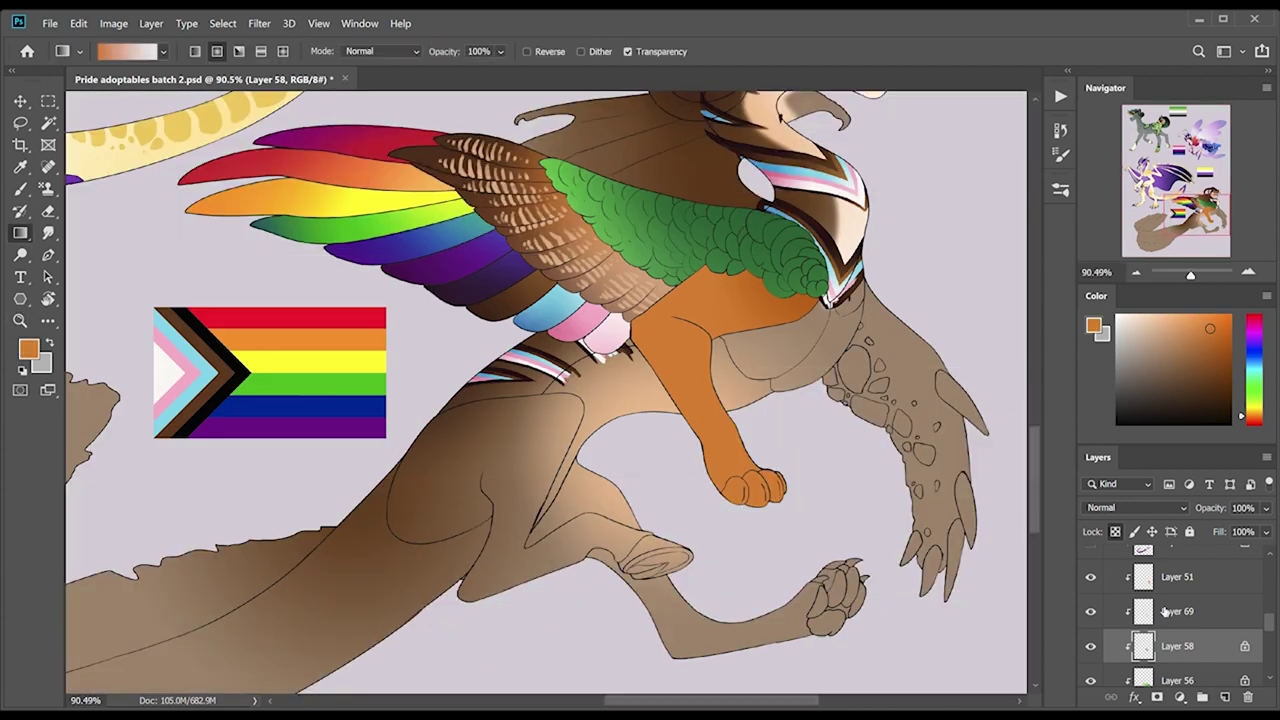
{"action": "left_click", "coordinate": [1177, 610]}
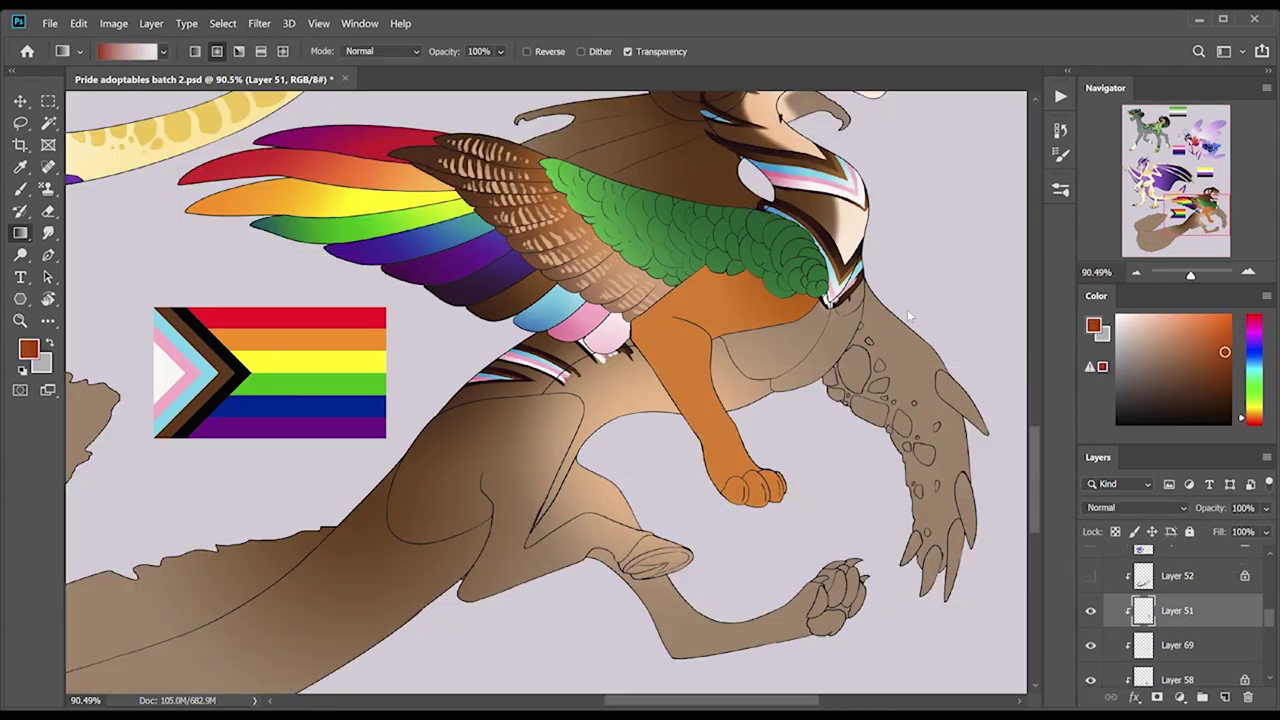
Erase the light streak on the orange foreleg using an enlarged brush.
{"action": "key", "text": "b"}
{"action": "key", "text": "bracketright"}
{"action": "key", "text": "bracketright"}
{"action": "key", "text": "bracketright"}
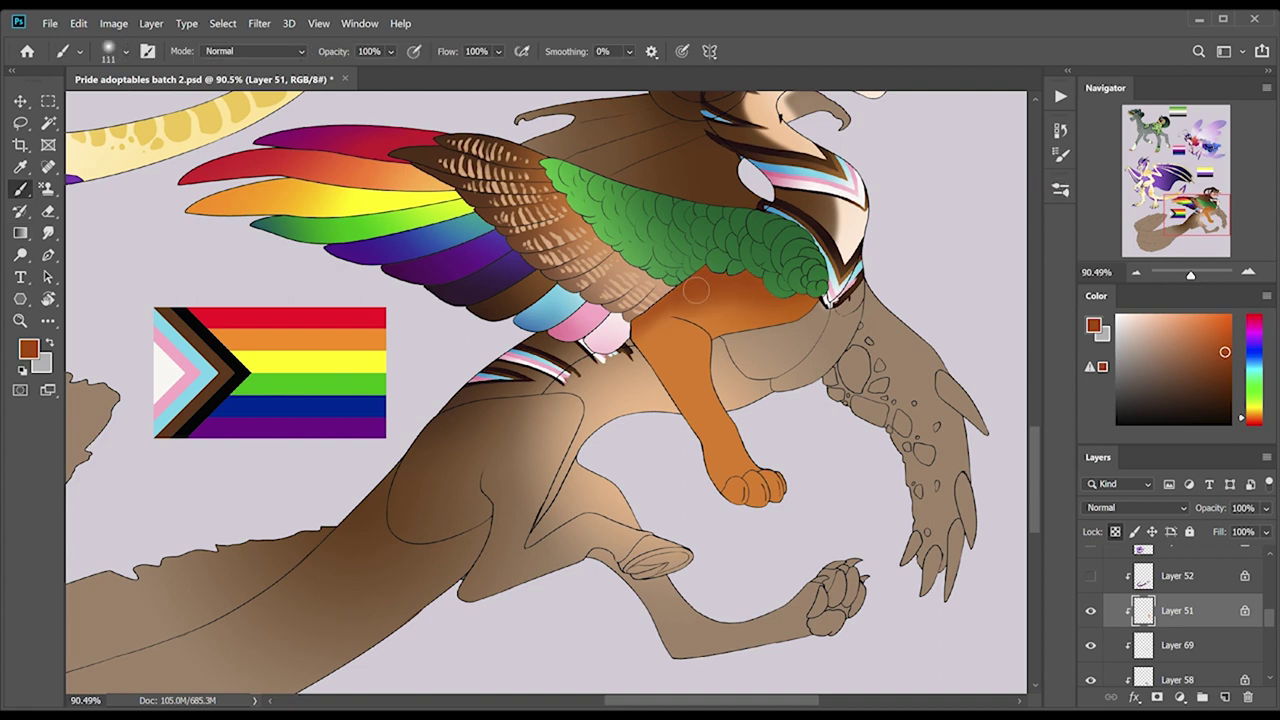
{"action": "left_click", "coordinate": [125, 113], "text": "alt"}
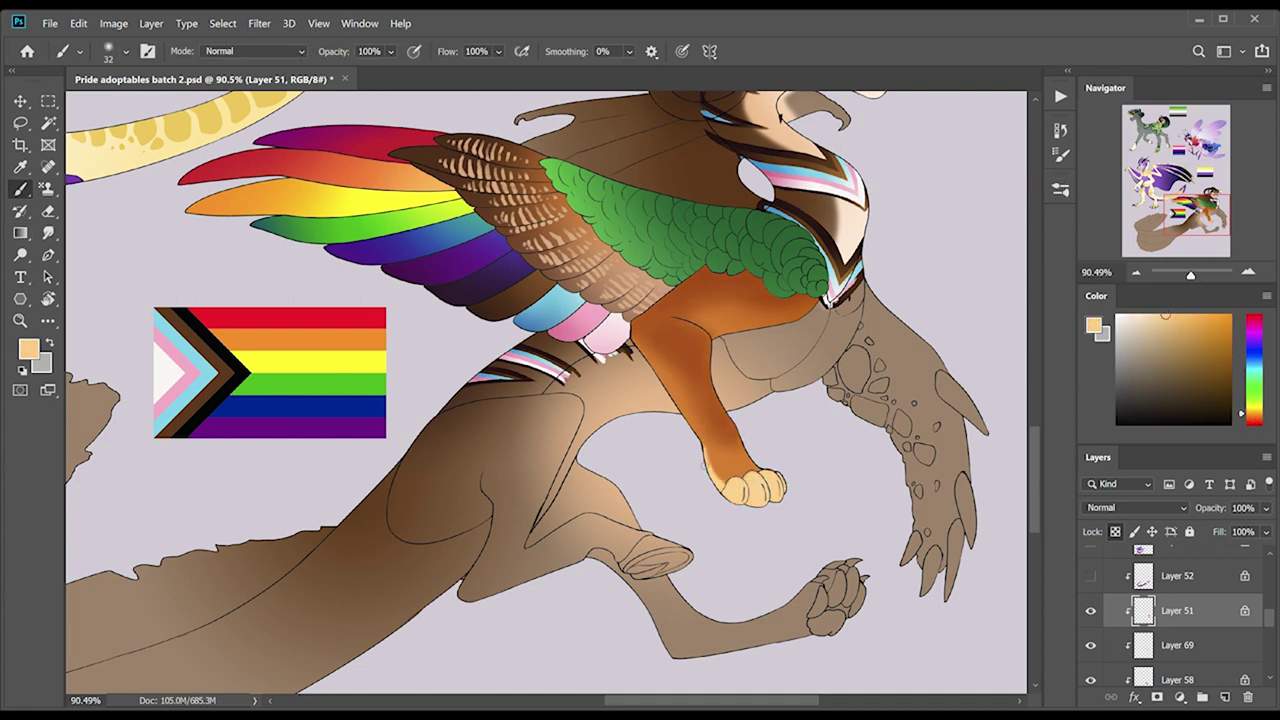
{"action": "key", "text": "e"}
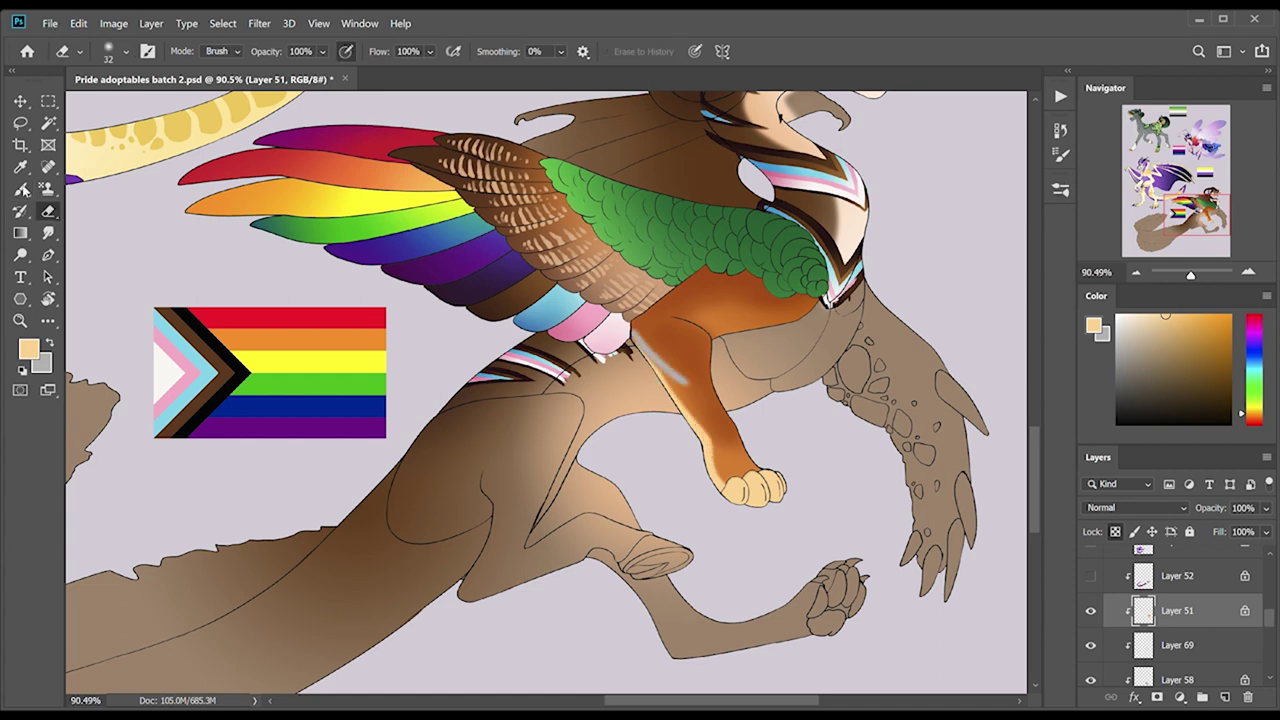
{"action": "left_click", "coordinate": [20, 189]}
{"action": "key", "text": "ctrl+z"}
Shade the foreleg with sampled rust orange-brown and light peach tones.
{"action": "left_click", "coordinate": [673, 360], "text": "alt"}
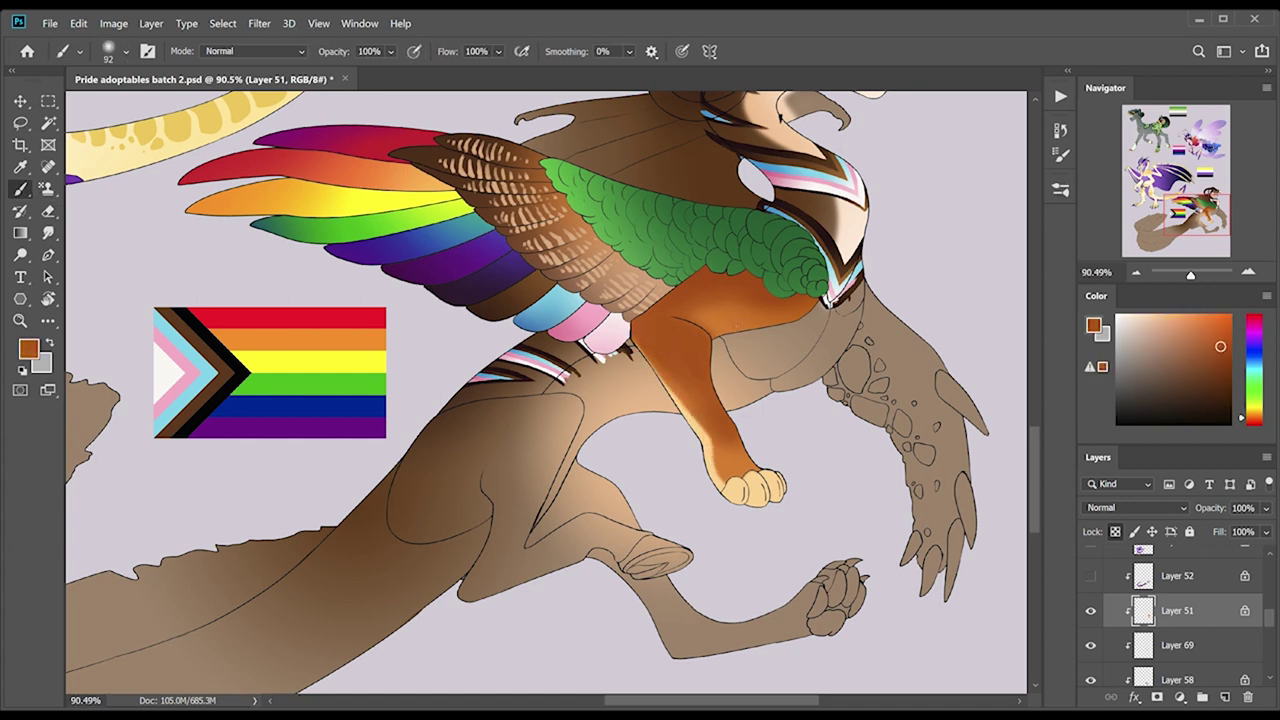
{"action": "left_click", "coordinate": [757, 488], "text": "alt"}
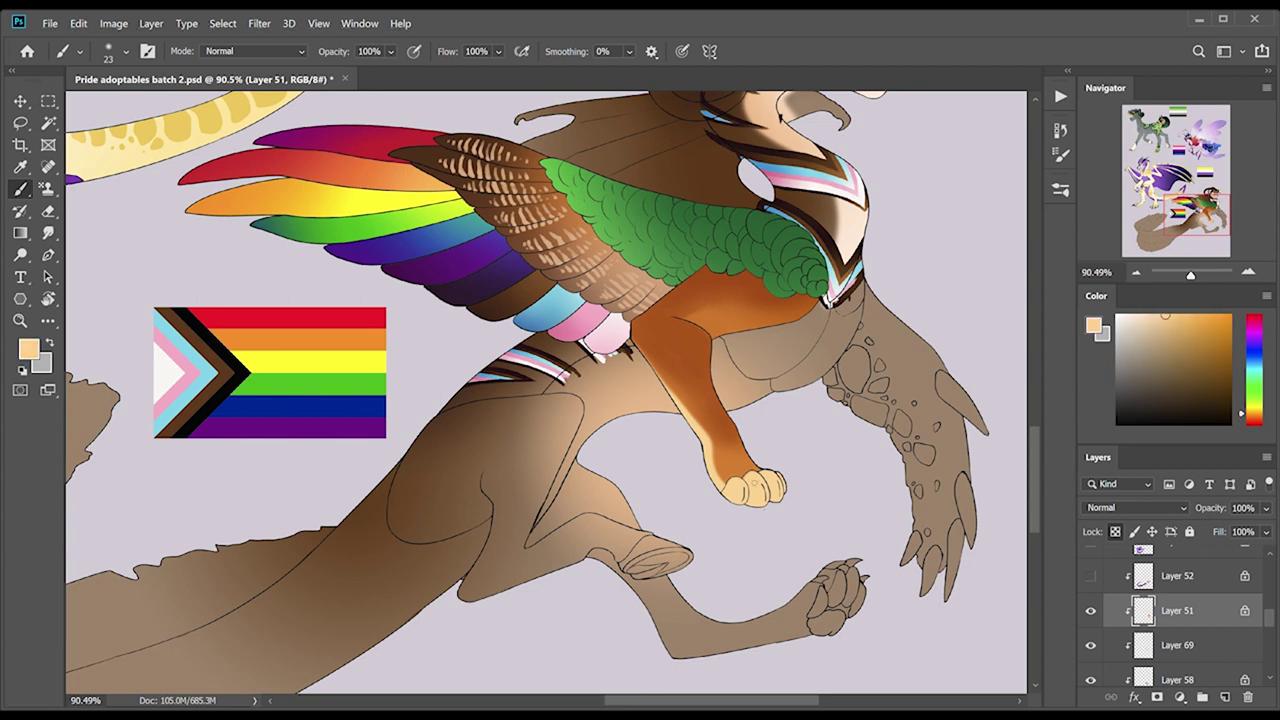
{"action": "left_click", "coordinate": [700, 322], "text": "alt"}
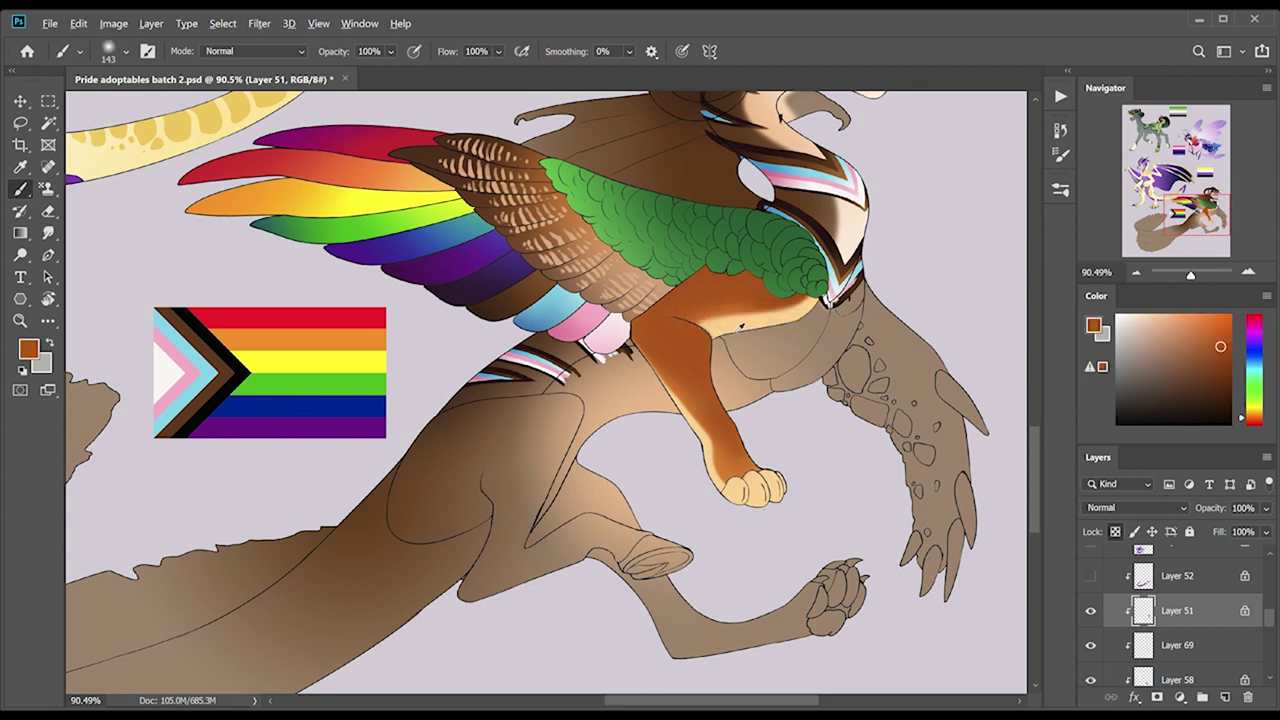
{"action": "left_click", "coordinate": [757, 488], "text": "alt"}
Select the pale paw and paint near-black dark red tiger stripes.
{"action": "key", "text": "w"}
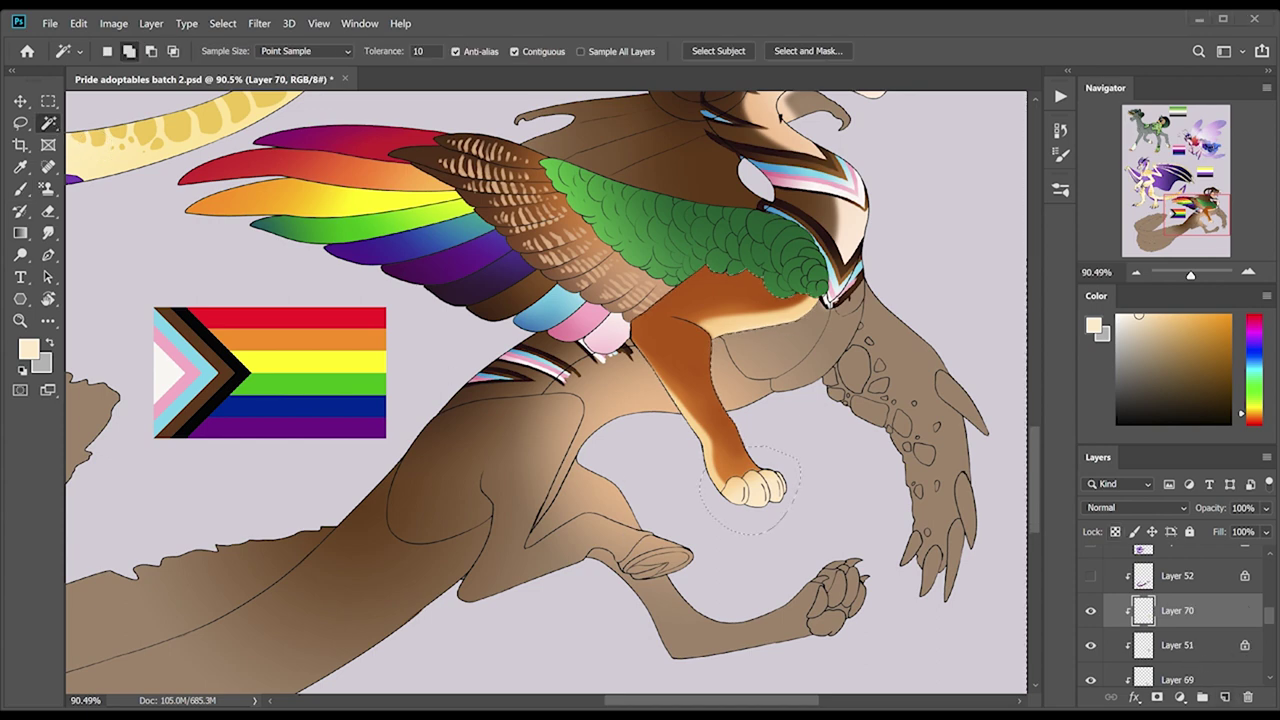
{"action": "left_click", "coordinate": [757, 488]}
{"action": "key", "text": "b"}
{"action": "left_click", "coordinate": [1186, 411]}
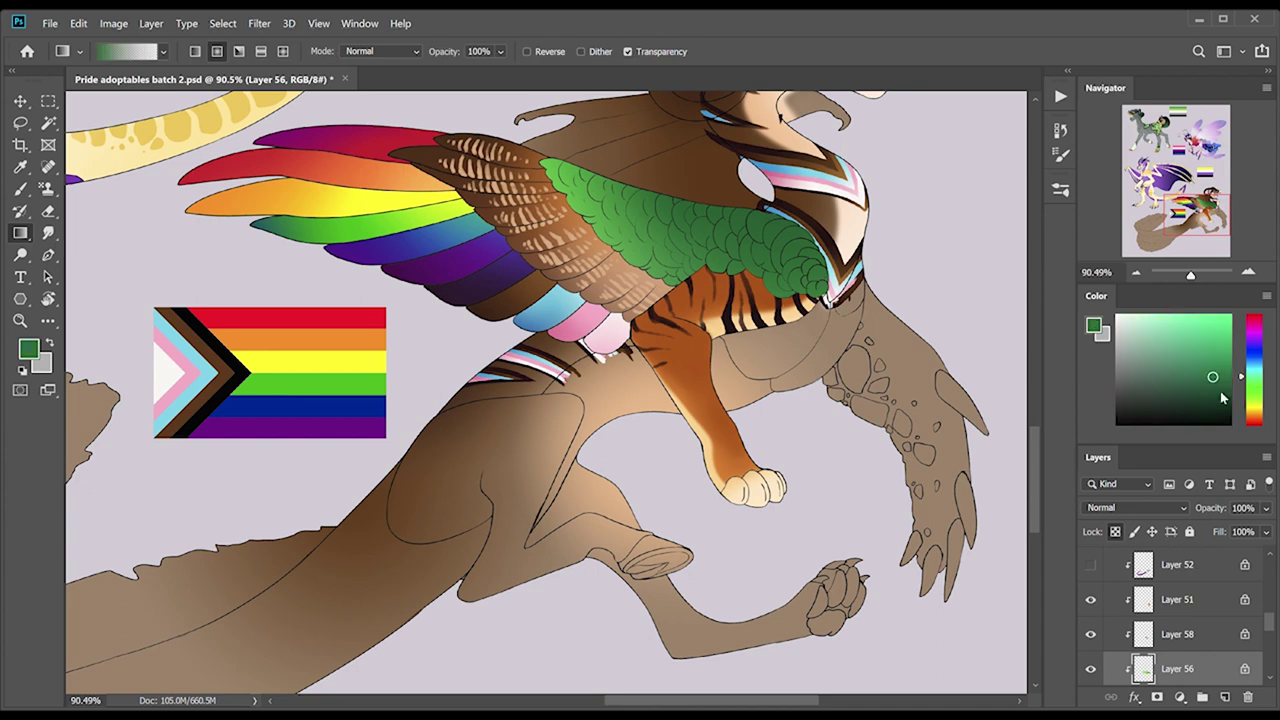
Shade the green scales with a darker green gradient and zoom out to the whole dragon.
{"action": "left_click", "coordinate": [1222, 398]}
{"action": "left_click_drag", "start_coordinate": [775, 262], "coordinate": [818, 314]}
{"action": "key", "text": "z"}
{"action": "scroll", "coordinate": [742, 612], "scroll_direction": "down", "scroll_amount": 2}
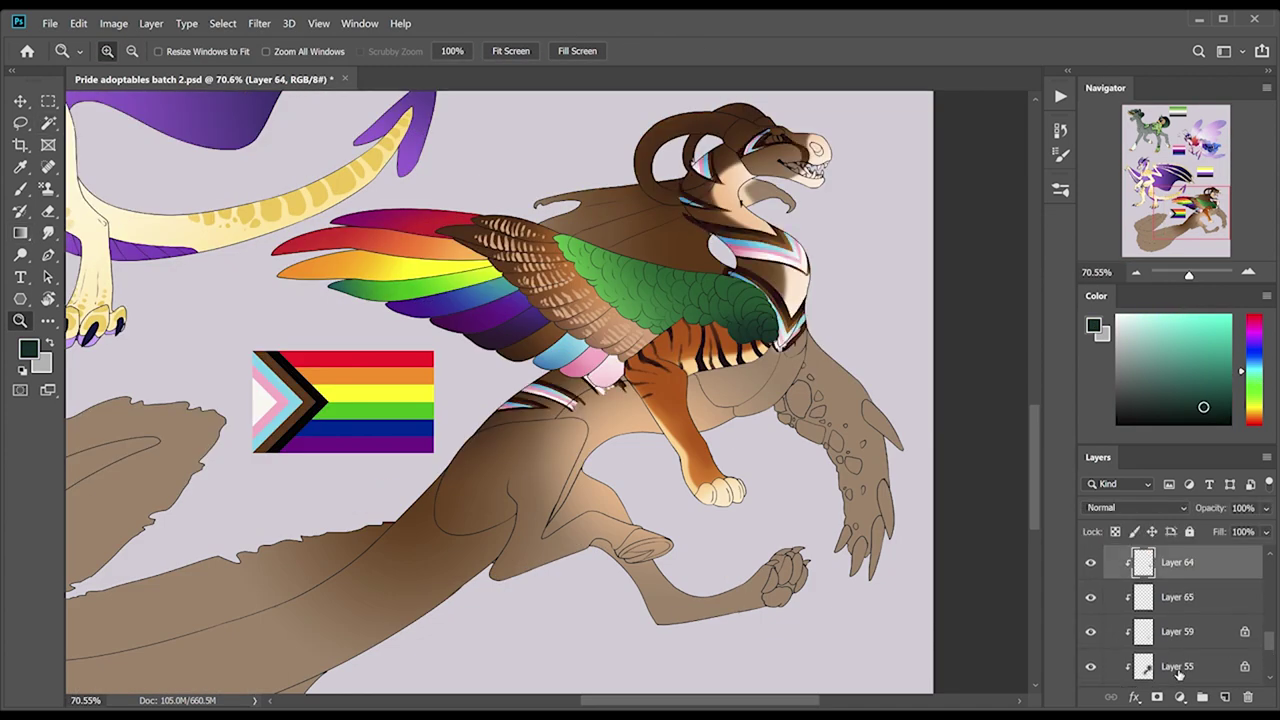
Reveal Layer 52 and lay a pink-to-purple gradient along the tail.
{"action": "key", "text": "ctrl+e"}
{"action": "scroll", "coordinate": [1188, 620], "scroll_direction": "up", "scroll_amount": 2}
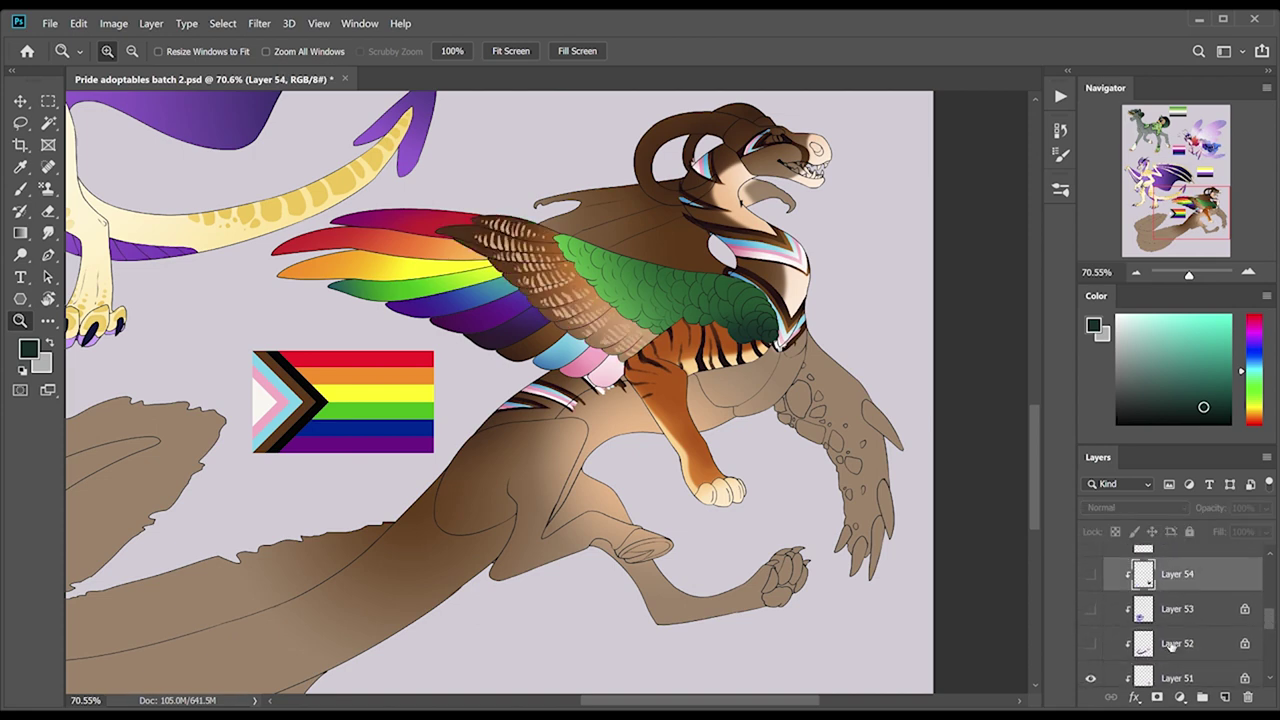
{"action": "left_click", "coordinate": [1177, 643]}
{"action": "left_click", "coordinate": [1090, 643]}
{"action": "key", "text": "g"}
{"action": "left_click_drag", "start_coordinate": [300, 675], "coordinate": [665, 345]}
Softly lighten the chest with pink and brush dark purple speckles on the tail.
{"action": "scroll", "coordinate": [461, 463], "scroll_direction": "left", "scroll_amount": 3}
{"action": "left_click", "coordinate": [400, 566], "text": "alt"}
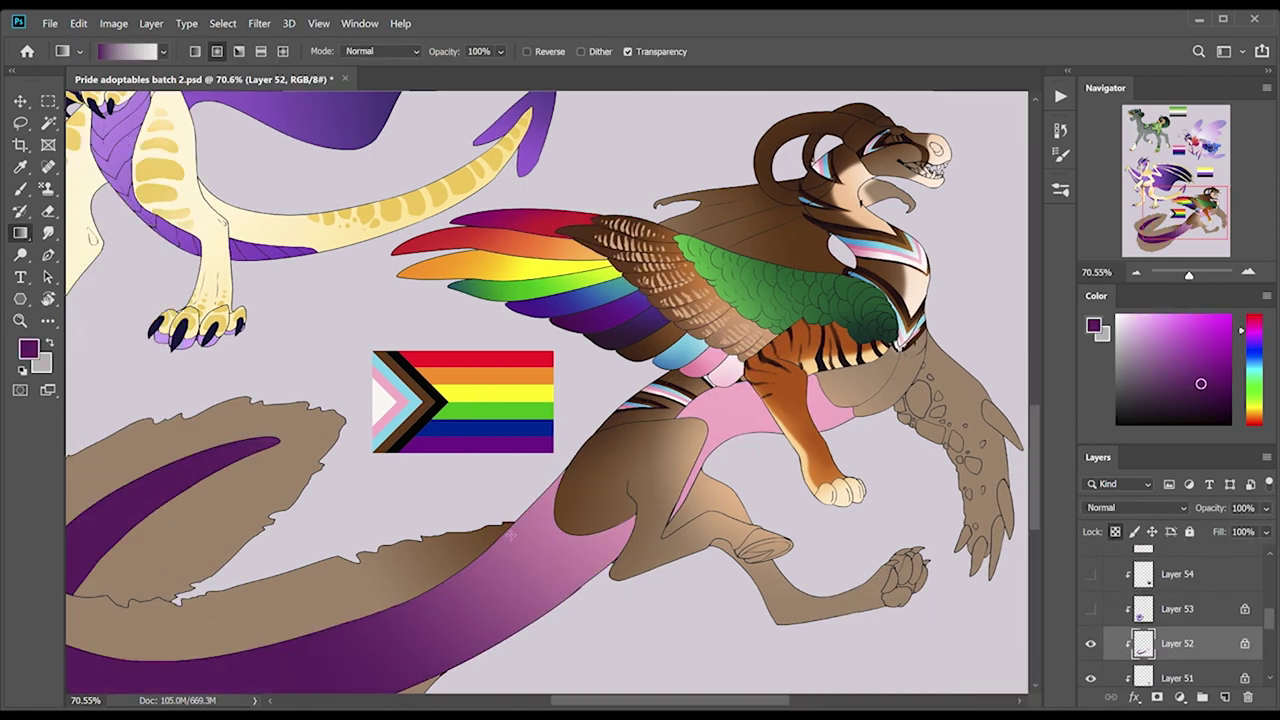
{"action": "key", "text": "b"}
{"action": "left_click_drag", "start_coordinate": [710, 395], "coordinate": [780, 420]}
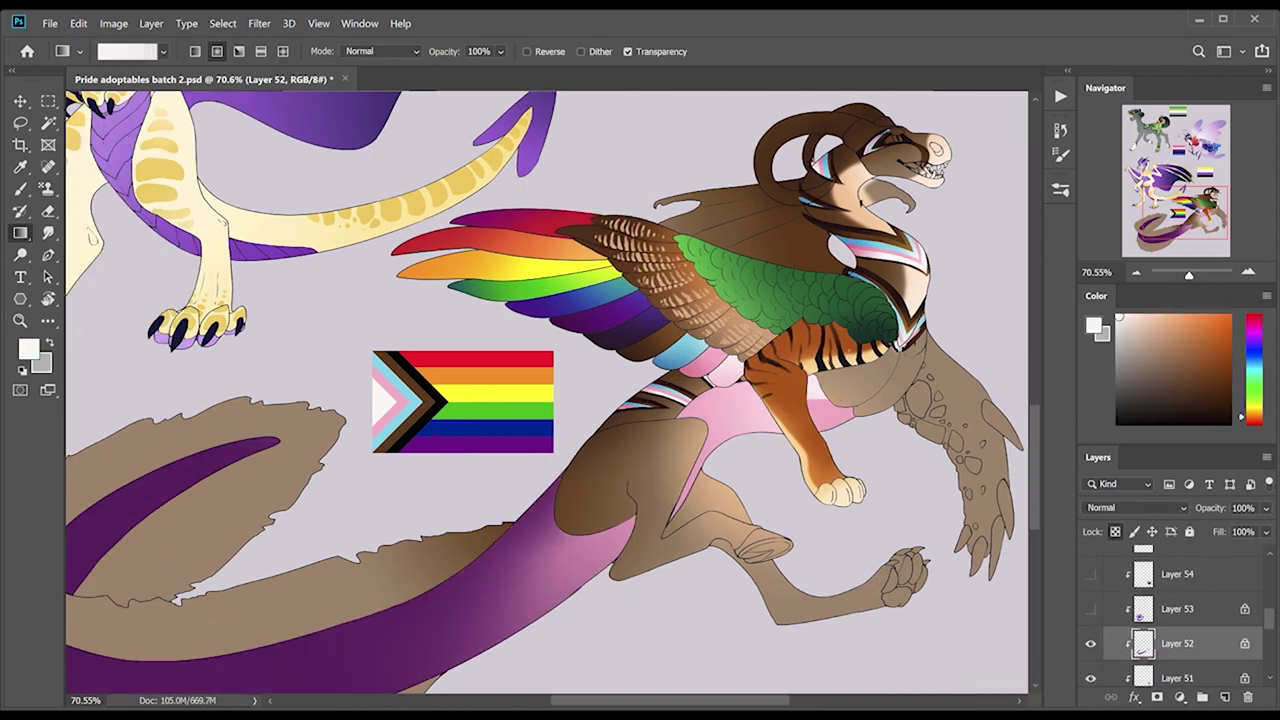
{"action": "left_click", "coordinate": [745, 395], "text": "alt"}
{"action": "scroll", "coordinate": [557, 493], "scroll_direction": "down", "scroll_amount": 3}
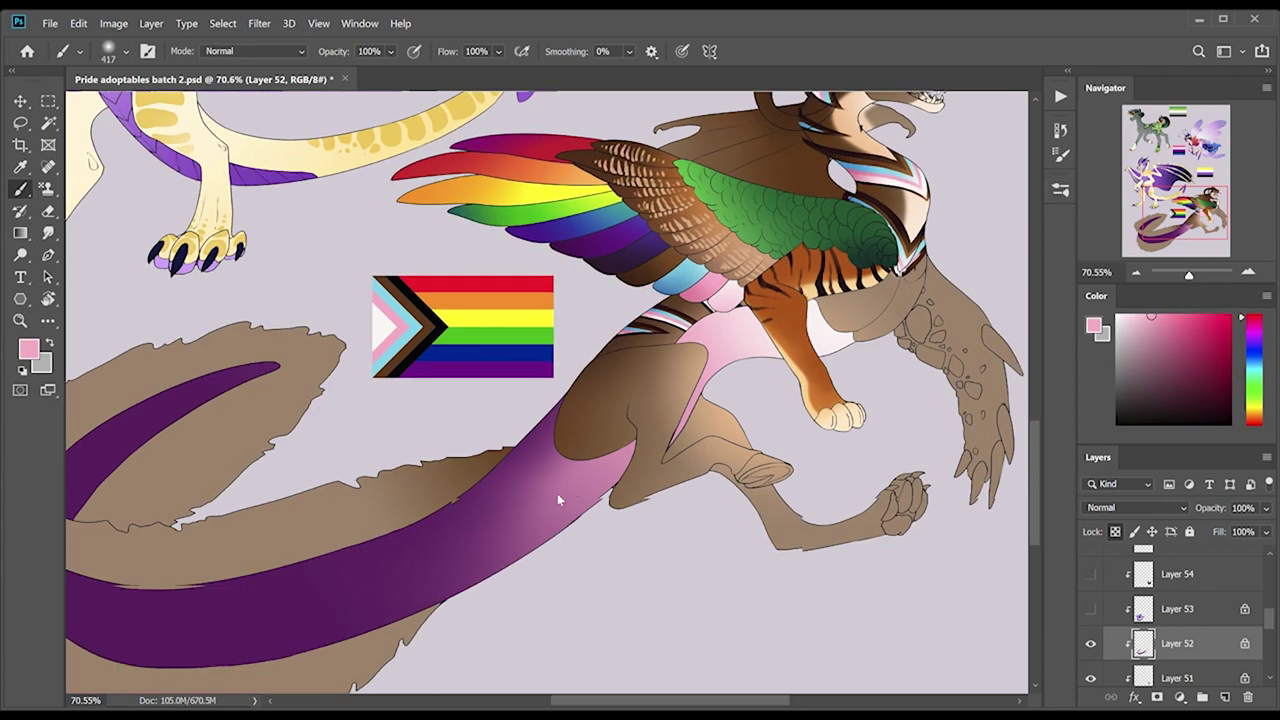
{"action": "left_click_drag", "start_coordinate": [350, 560], "coordinate": [620, 480]}
{"action": "left_click", "coordinate": [250, 600], "text": "alt"}
{"action": "left_click_drag", "start_coordinate": [260, 620], "coordinate": [530, 470]}
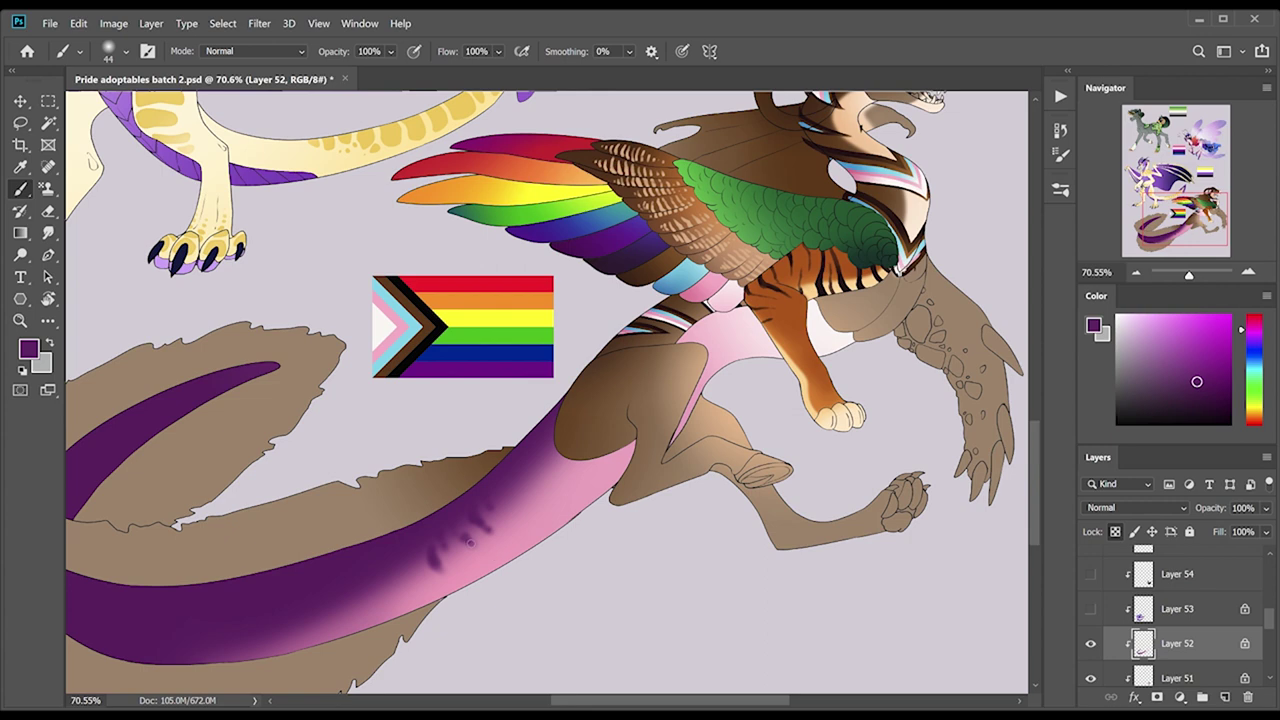
Fill the tail fur stripe with a navy gradient and reveal Layer 53.
{"action": "scroll", "coordinate": [758, 682], "scroll_direction": "left", "scroll_amount": 2}
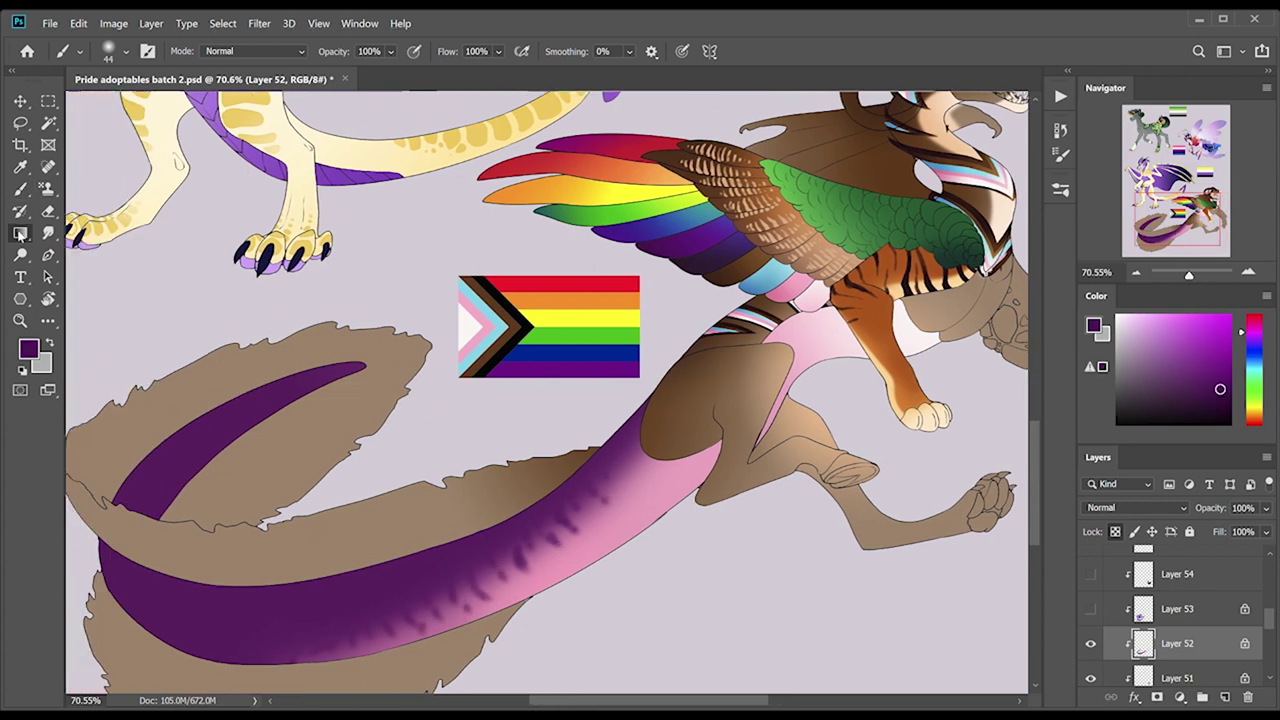
{"action": "key", "text": "g"}
{"action": "left_click", "coordinate": [1228, 394]}
{"action": "left_click_drag", "start_coordinate": [148, 332], "coordinate": [148, 598]}
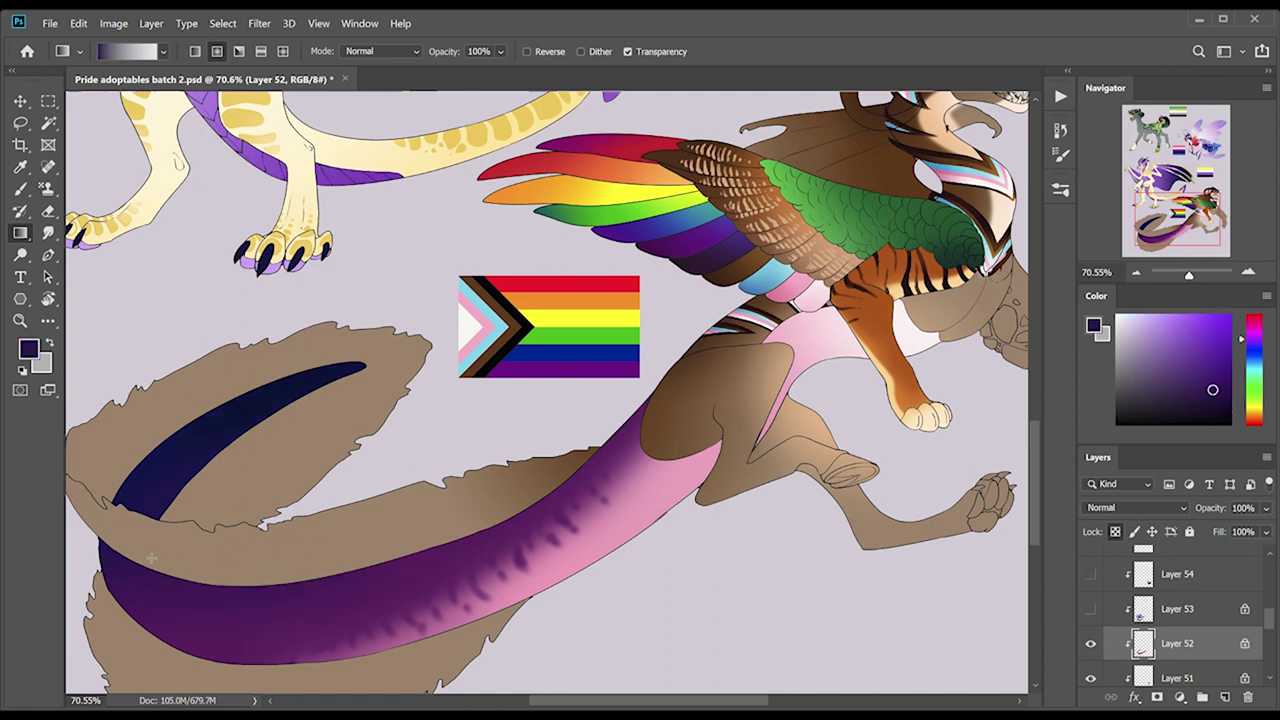
{"action": "left_click", "coordinate": [1091, 608]}
{"action": "left_click", "coordinate": [1178, 609]}
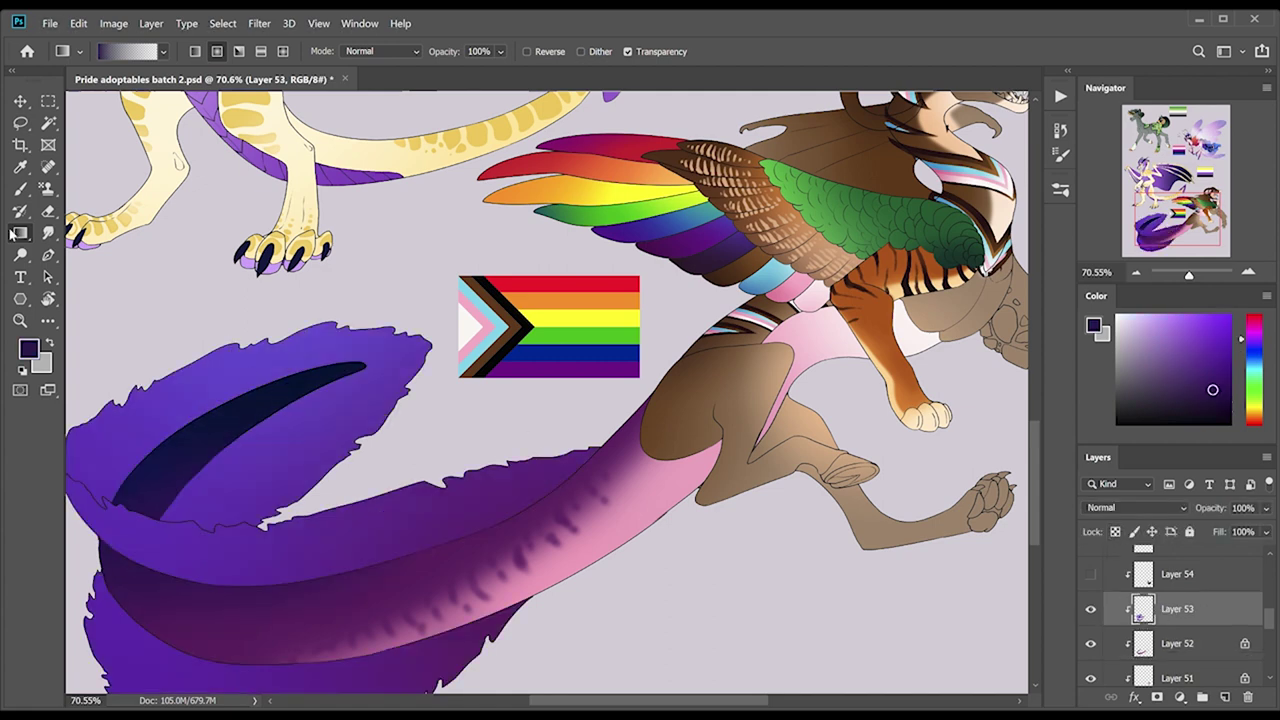
Select the upper tail fur, give it a blue gradient, then deselect and zoom out.
{"action": "key", "text": "w"}
{"action": "left_click", "coordinate": [300, 470]}
{"action": "key", "text": "g"}
{"action": "left_click_drag", "start_coordinate": [120, 520], "coordinate": [199, 473]}
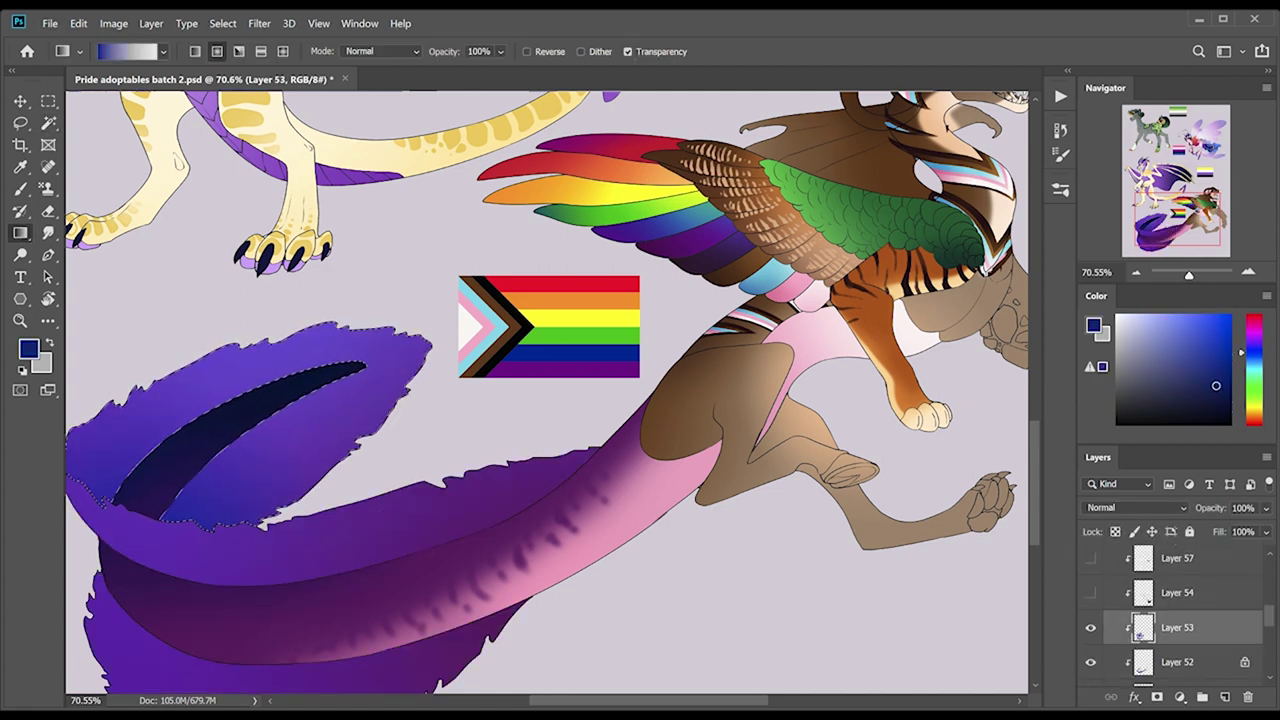
{"action": "key", "text": "ctrl+d"}
{"action": "key", "text": "z"}
{"action": "scroll", "coordinate": [1020, 488], "scroll_direction": "down", "scroll_amount": 1}
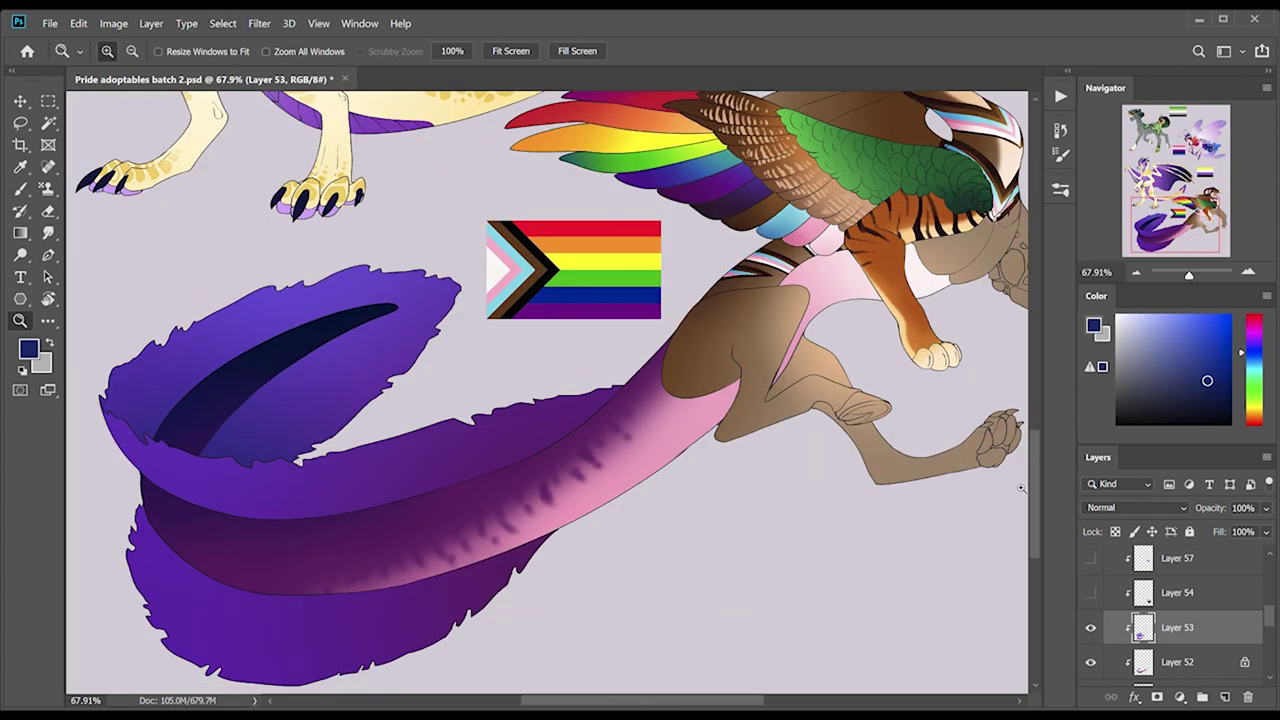
Reveal the navy hind leg Layer 54 and make it the working layer.
{"action": "key", "text": "g"}
{"action": "scroll", "coordinate": [1020, 488], "scroll_direction": "up", "scroll_amount": 2}
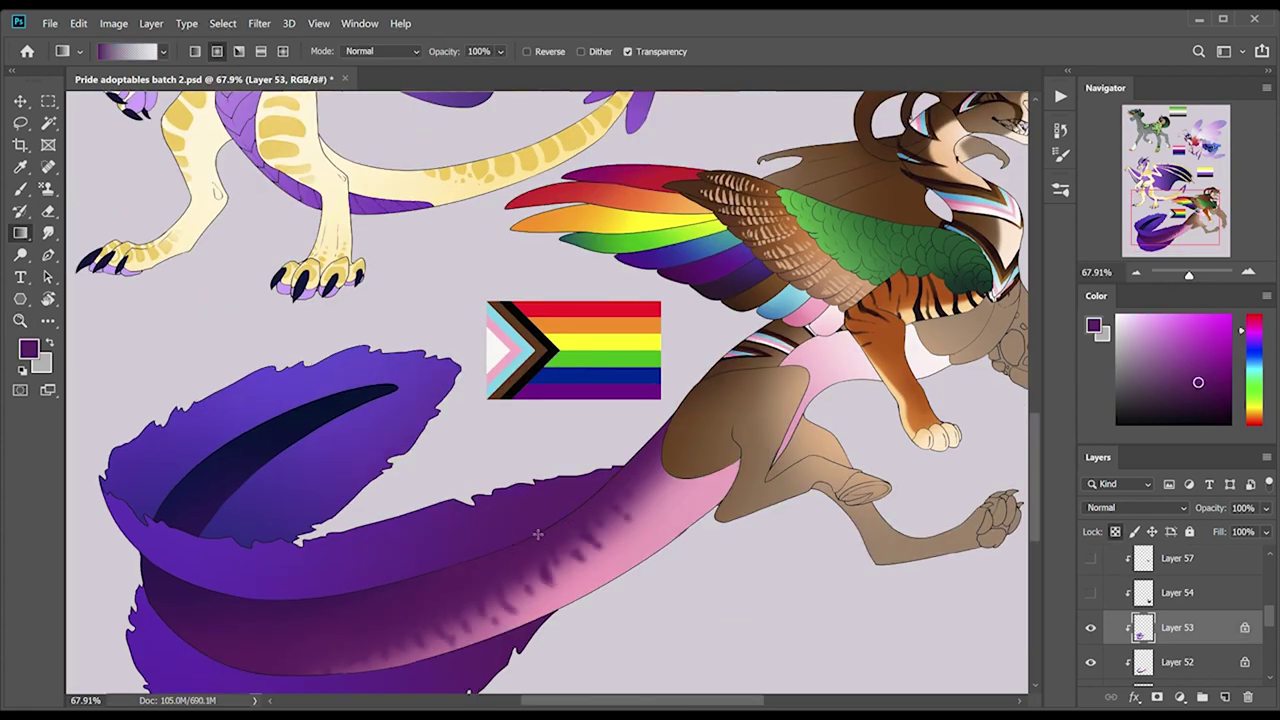
{"action": "left_click", "coordinate": [1177, 592]}
{"action": "left_click", "coordinate": [1091, 592]}
Lock transparency on Layer 54 and fill the hind leg yellow-gold.
{"action": "scroll", "coordinate": [835, 393], "scroll_direction": "right", "scroll_amount": 2}
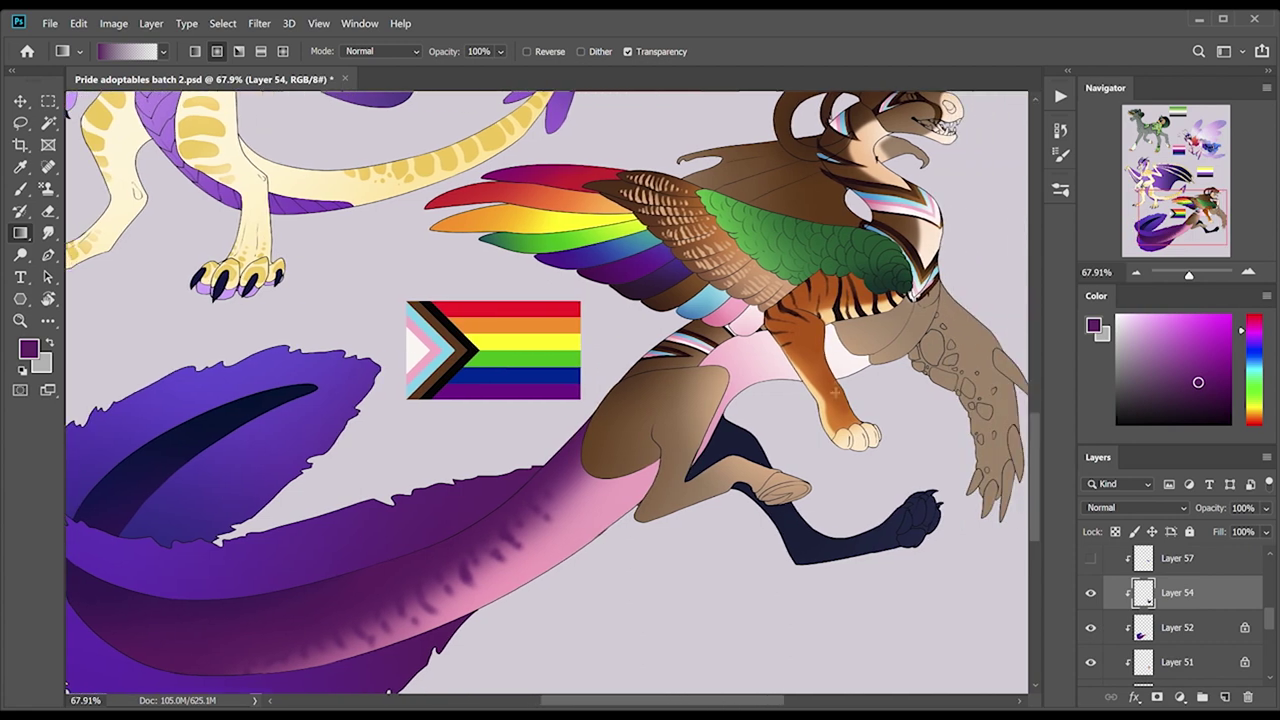
{"action": "left_click", "coordinate": [495, 345], "text": "alt"}
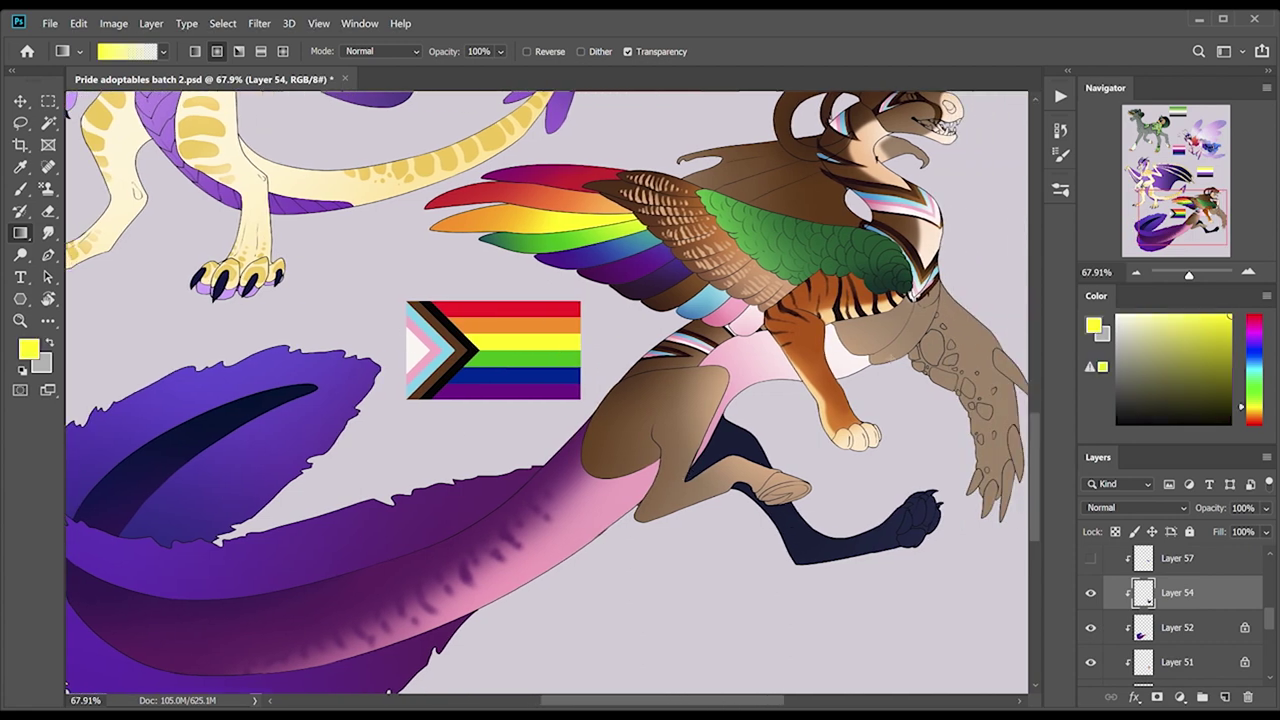
{"action": "key", "text": "slash"}
{"action": "key", "text": "shift+g"}
{"action": "left_click", "coordinate": [850, 535]}
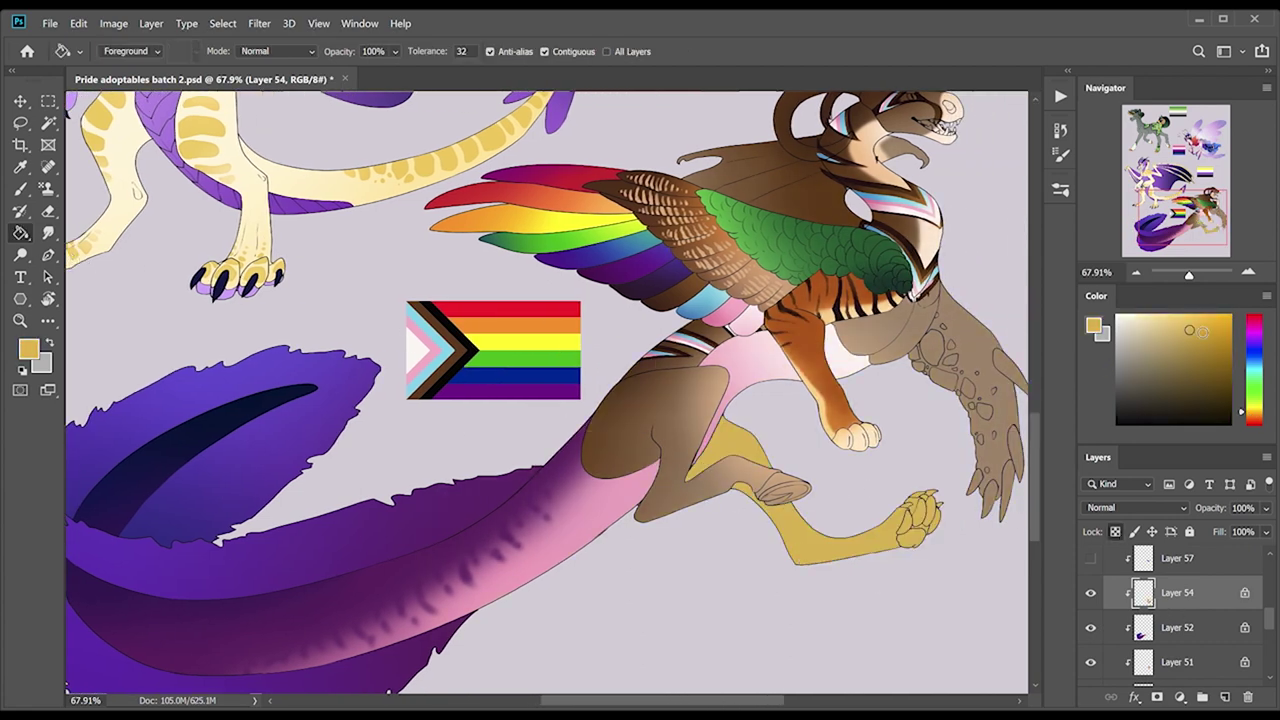
{"action": "key", "text": "shift+g"}
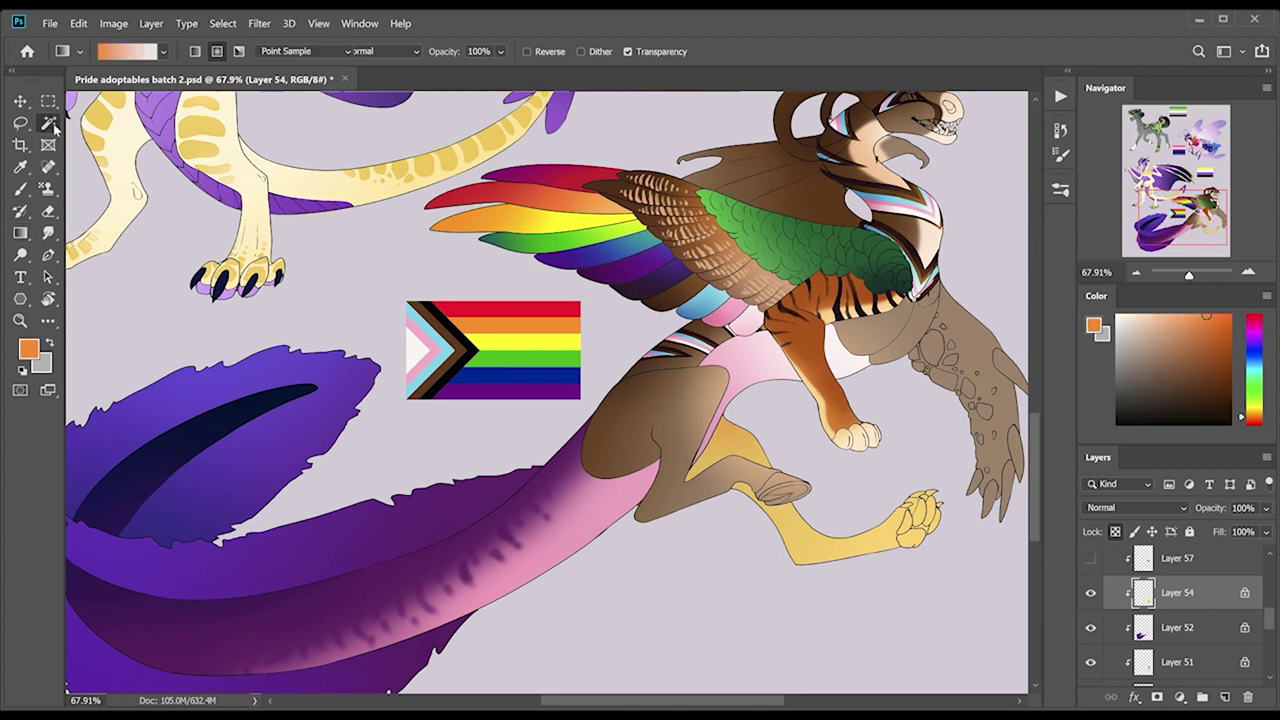
Reveal back wing Layer 57 and fill it with a crimson-to-purple gradient.
{"action": "left_click", "coordinate": [1177, 558]}
{"action": "left_click", "coordinate": [1091, 558]}
{"action": "left_click", "coordinate": [1216, 350]}
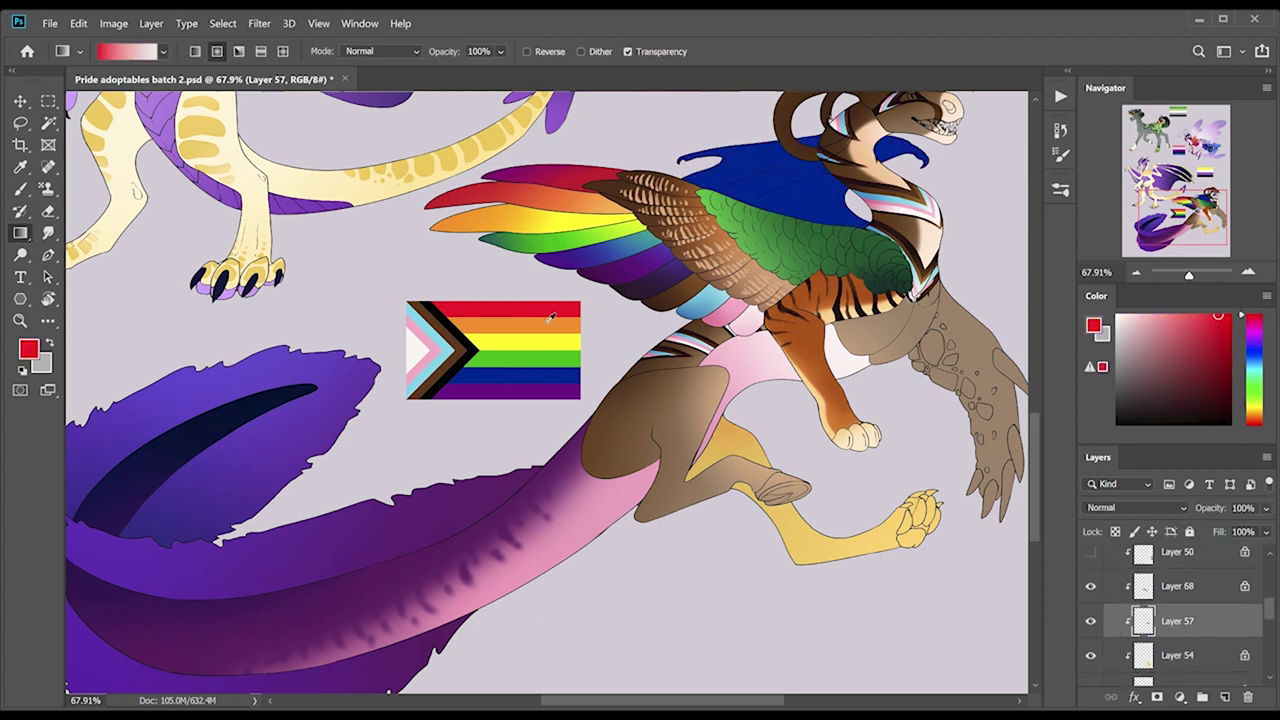
{"action": "left_click_drag", "start_coordinate": [690, 155], "coordinate": [870, 225]}
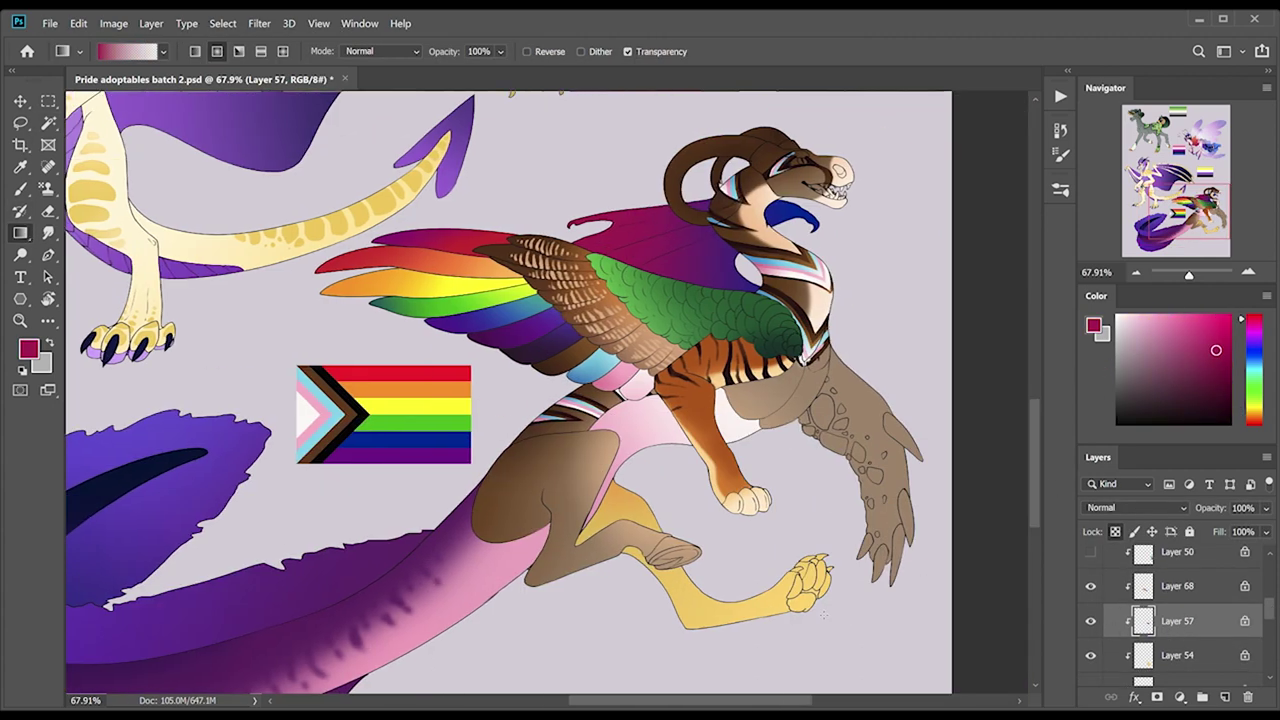
Reveal foreleg Layer 50 and shade the front foreleg with a green gradient.
{"action": "scroll", "coordinate": [1177, 620], "scroll_direction": "up", "scroll_amount": 2}
{"action": "left_click", "coordinate": [1091, 636]}
{"action": "left_click", "coordinate": [1185, 643]}
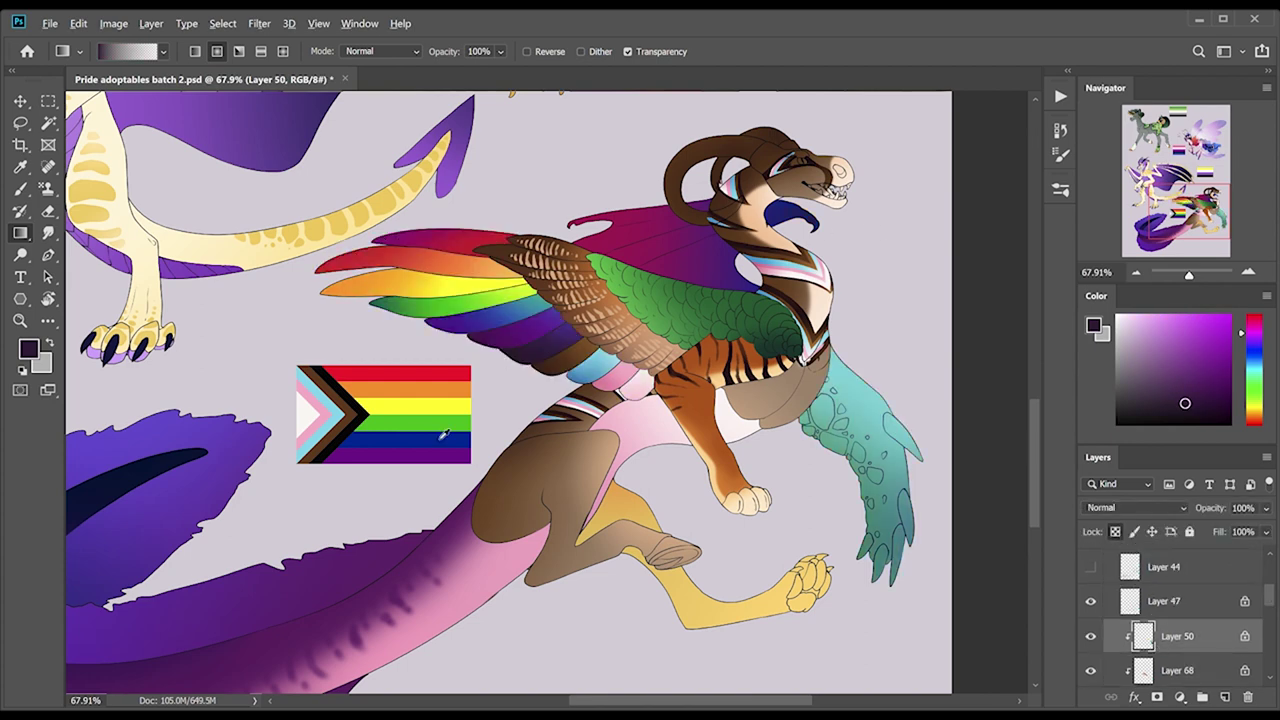
{"action": "left_click", "coordinate": [1189, 350]}
{"action": "left_click_drag", "start_coordinate": [860, 400], "coordinate": [798, 459]}
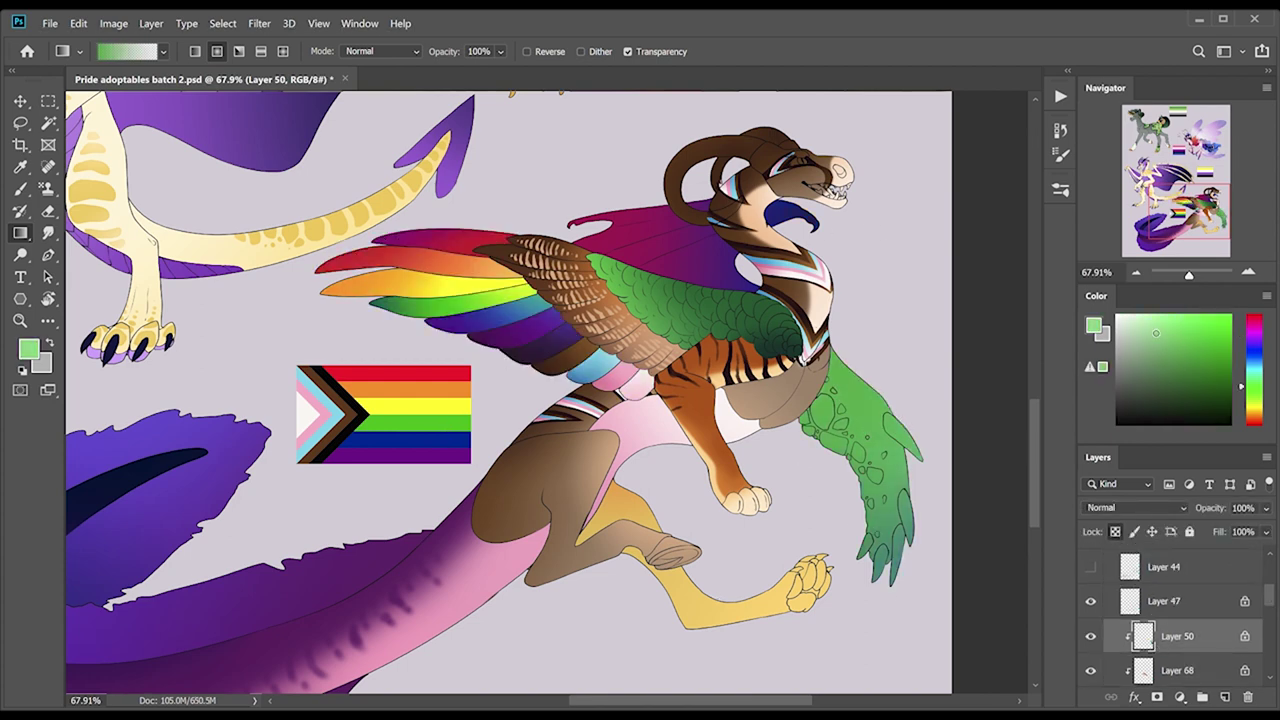
{"action": "key", "text": "alt+bracketright"}
Select the haunch, add a clipped layer, and fill it with light-to-deeper blue gradients.
{"action": "key", "text": "w"}
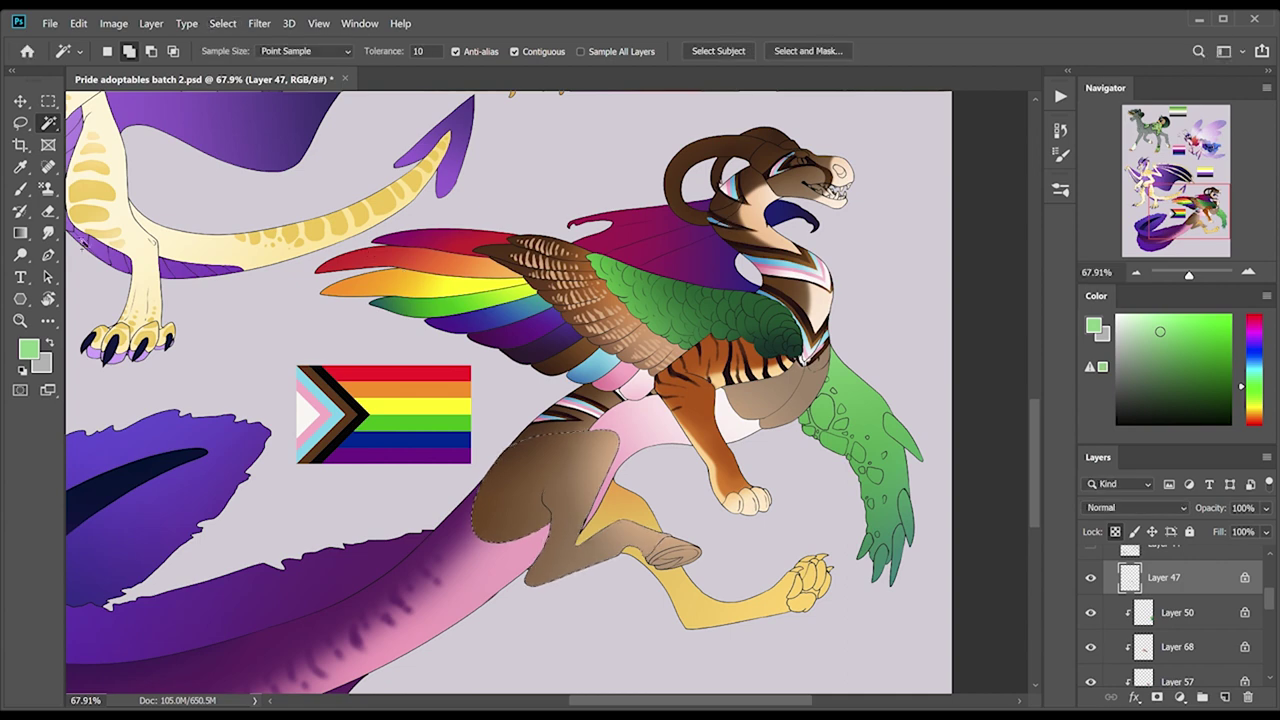
{"action": "key", "text": "g"}
{"action": "left_click", "coordinate": [597, 372], "text": "alt"}
{"action": "left_click", "coordinate": [1177, 646]}
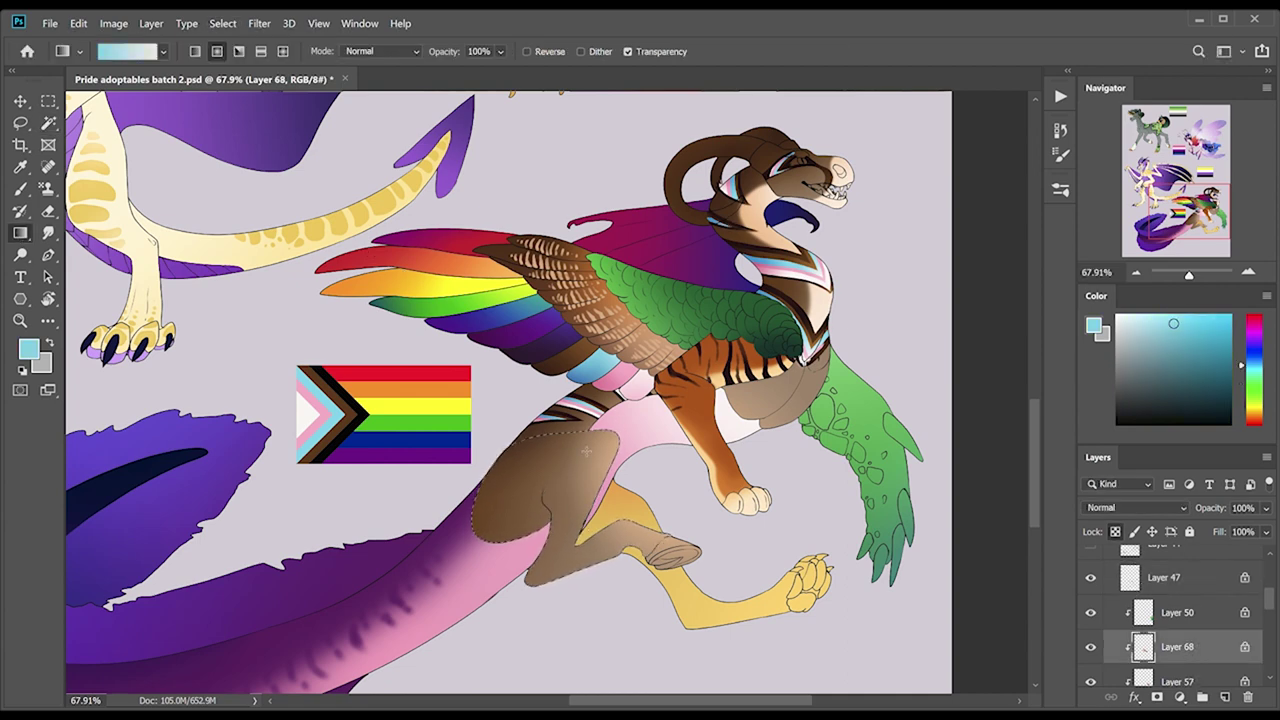
{"action": "left_click", "coordinate": [1226, 697]}
{"action": "left_click_drag", "start_coordinate": [550, 440], "coordinate": [560, 580]}
{"action": "left_click", "coordinate": [1190, 341]}
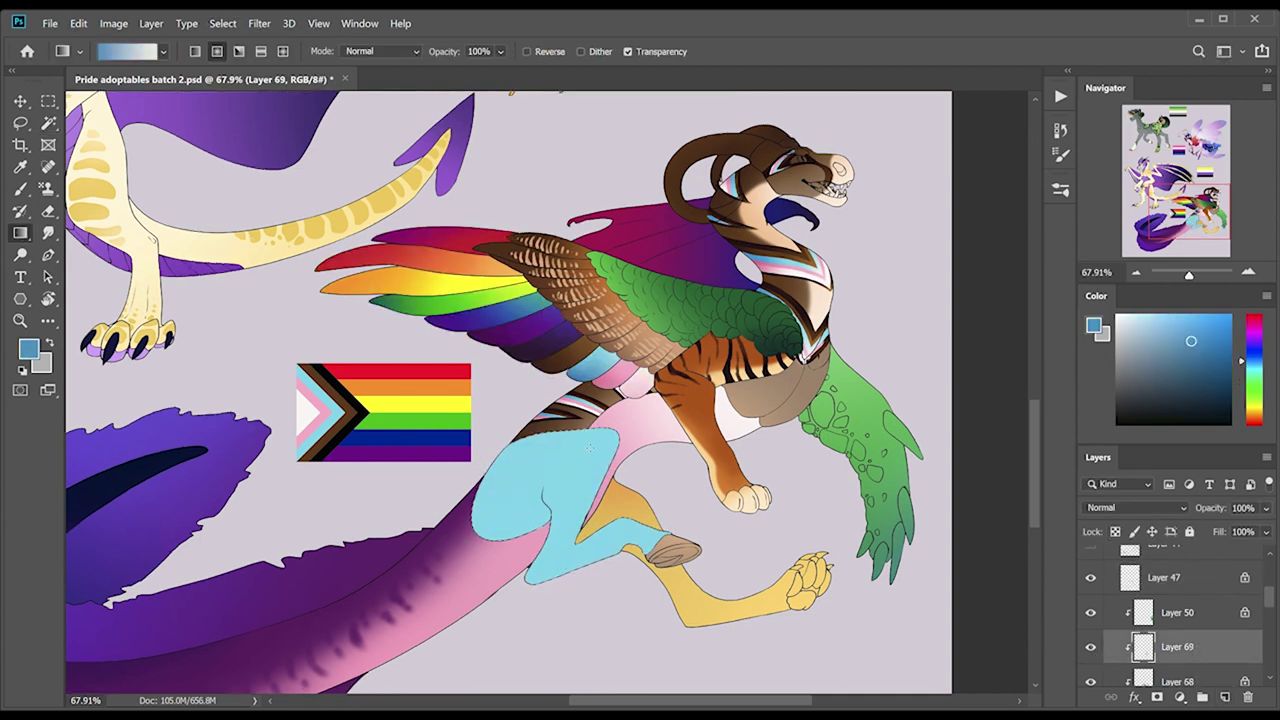
{"action": "mouse_move", "coordinate": [550, 440]}
{"action": "left_mouse_down"}
{"action": "mouse_move", "coordinate": [560, 580]}
{"action": "mouse_move", "coordinate": [540, 520]}
{"action": "mouse_move", "coordinate": [607, 433]}
{"action": "mouse_move", "coordinate": [590, 520]}
{"action": "left_mouse_up"}
Regrade the haunch lighter toward the bottom and brush darker blue and purple shading above.
{"action": "left_click", "coordinate": [1222, 346]}
{"action": "key", "text": "b"}
{"action": "key", "text": "g"}
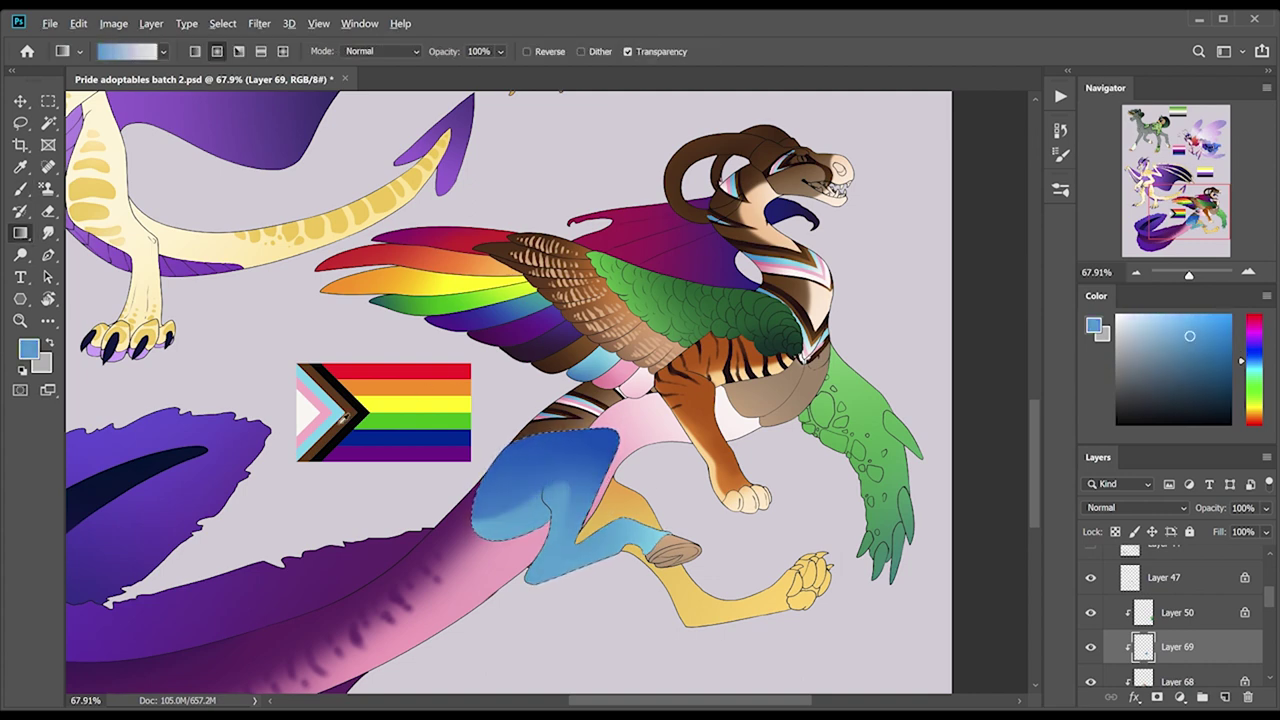
{"action": "mouse_move", "coordinate": [560, 450]}
{"action": "left_mouse_down"}
{"action": "mouse_move", "coordinate": [560, 580]}
{"action": "mouse_move", "coordinate": [625, 530]}
{"action": "left_mouse_up"}
{"action": "key", "text": "b"}
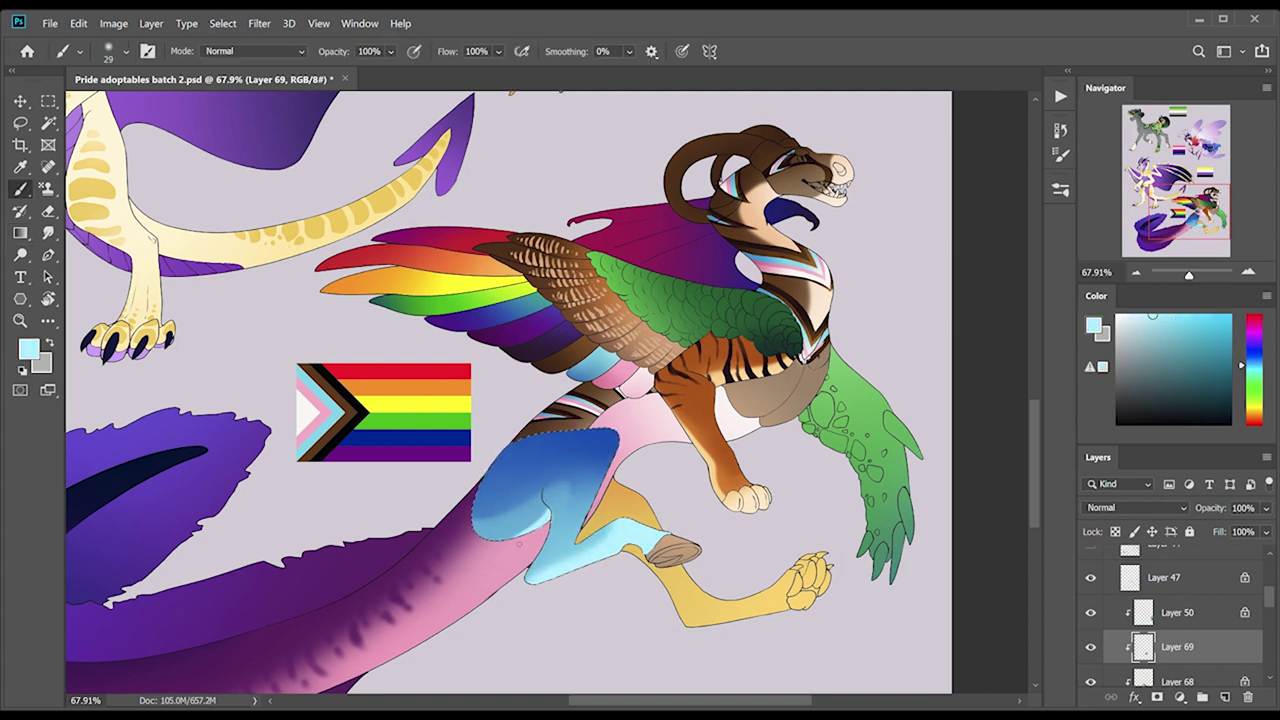
{"action": "left_click", "coordinate": [530, 480], "text": "alt"}
{"action": "key", "text": "bracketright"}
{"action": "key", "text": "bracketright"}
{"action": "key", "text": "bracketright"}
{"action": "mouse_move", "coordinate": [500, 515]}
{"action": "left_mouse_down"}
{"action": "mouse_move", "coordinate": [550, 480]}
{"action": "mouse_move", "coordinate": [590, 550]}
{"action": "left_mouse_up"}
{"action": "left_click", "coordinate": [587, 502], "text": "alt"}
{"action": "left_click", "coordinate": [587, 502], "text": "alt"}
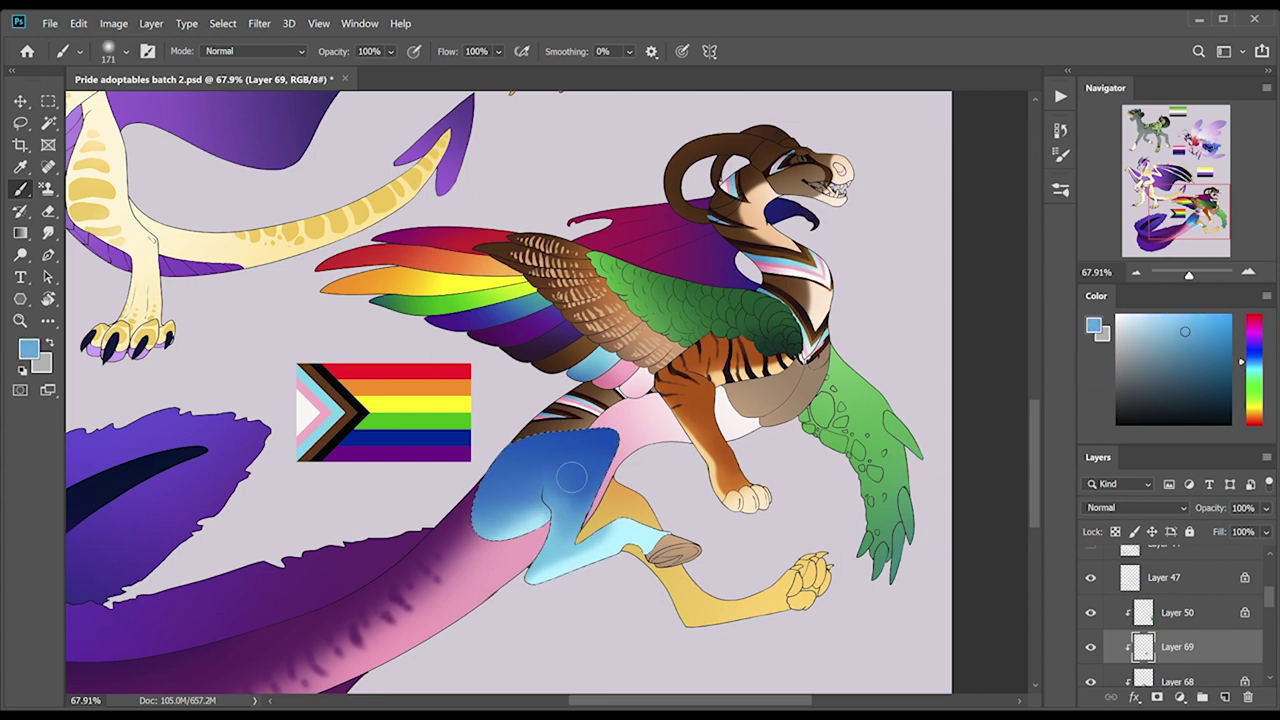
{"action": "left_click", "coordinate": [480, 500], "text": "alt"}
{"action": "key", "text": "g"}
Select the belly on a new layer and lighten it with a white gradient.
{"action": "key", "text": "w"}
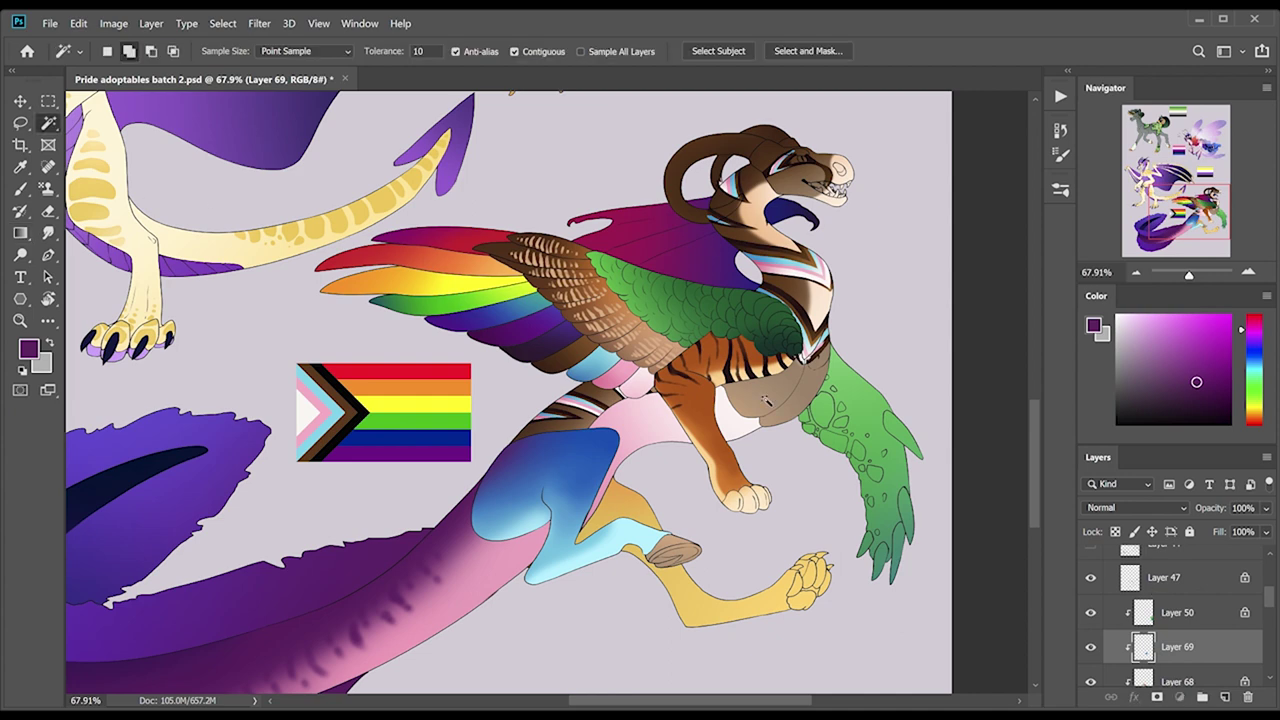
{"action": "key", "text": "ctrl+shift+n"}
{"action": "left_click", "coordinate": [785, 390]}
{"action": "key", "text": "x"}
{"action": "key", "text": "g"}
{"action": "left_click_drag", "start_coordinate": [790, 420], "coordinate": [848, 313]}
Shade the upper belly with a dark purple gradient over the peach base.
{"action": "left_click", "coordinate": [790, 390], "text": "alt"}
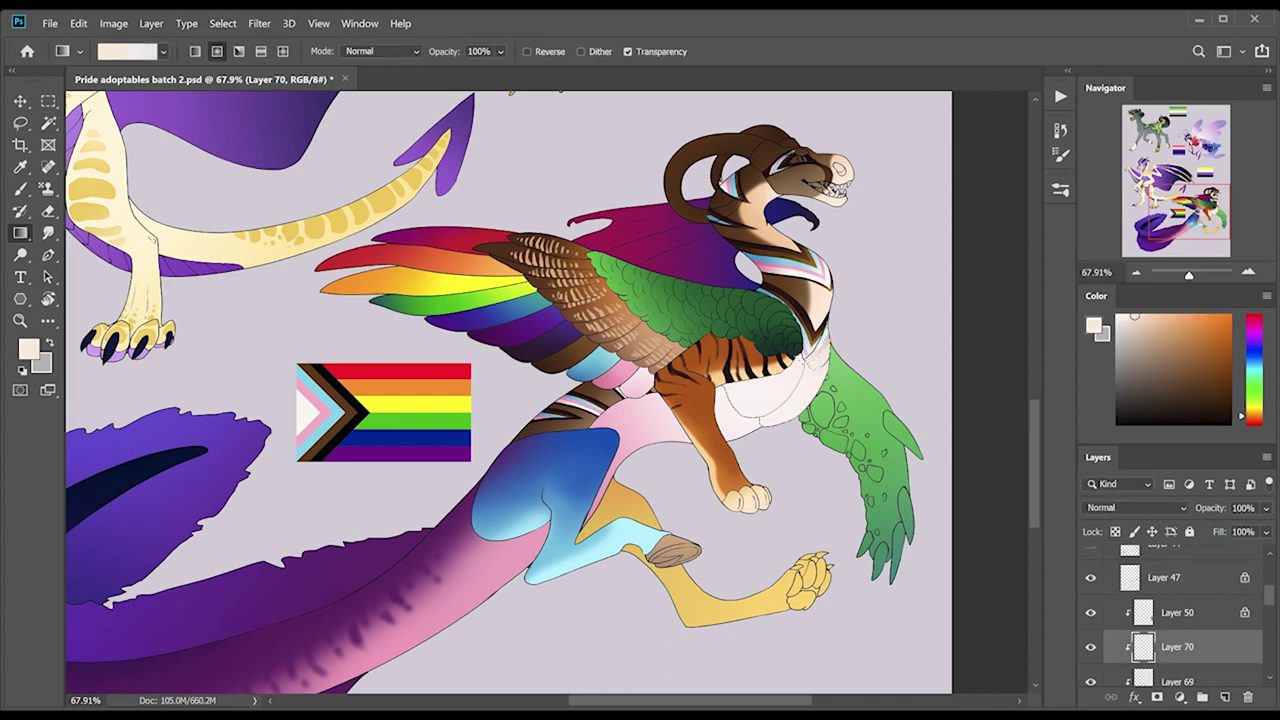
{"action": "left_click", "coordinate": [765, 375], "text": "alt"}
{"action": "left_click", "coordinate": [790, 390], "text": "alt"}
{"action": "left_click", "coordinate": [740, 245], "text": "alt"}
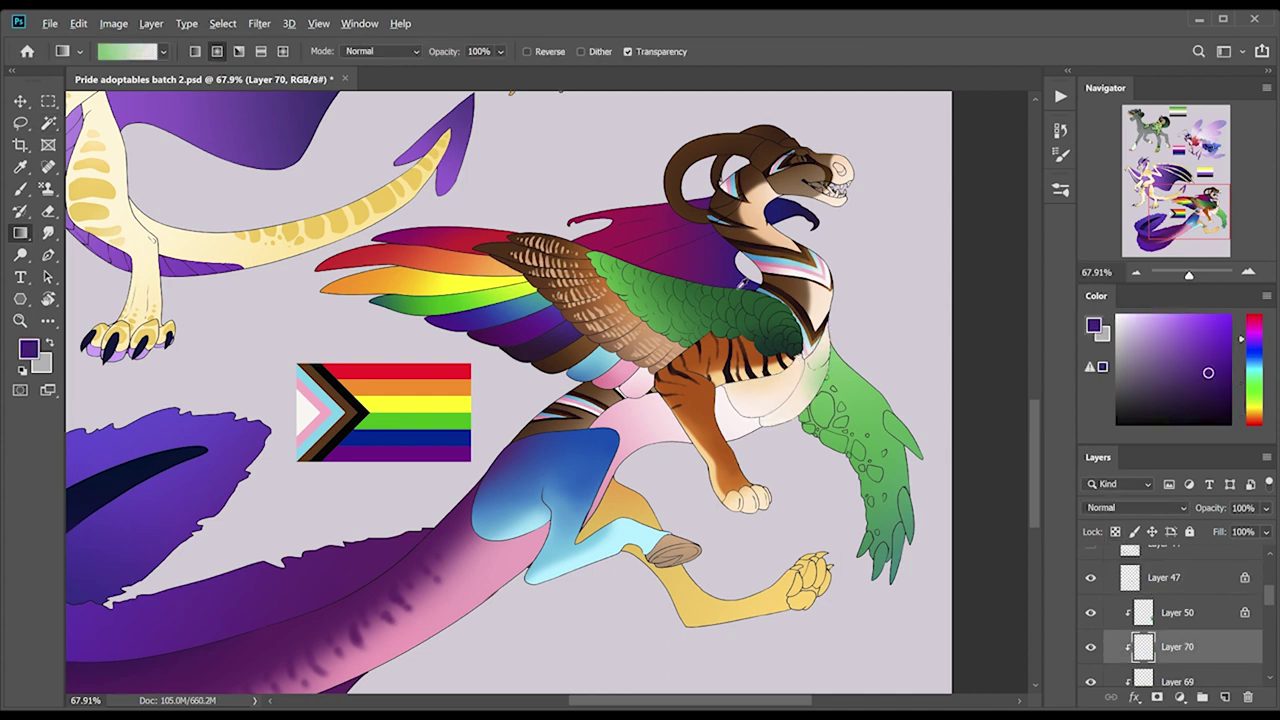
{"action": "left_click_drag", "start_coordinate": [830, 380], "coordinate": [815, 325]}
{"action": "key", "text": "b"}
Sample the belly's peach and purple, pick dark magenta, and add clipped Layer 71.
{"action": "left_click", "coordinate": [812, 365], "text": "alt"}
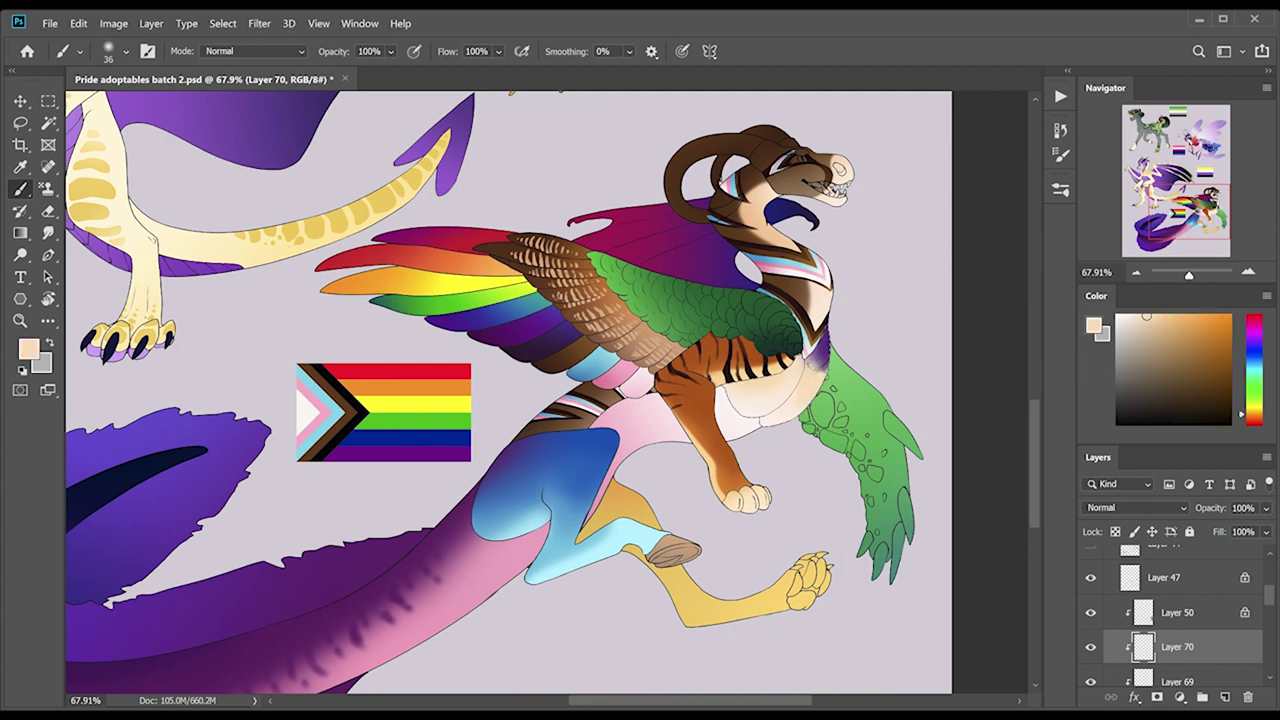
{"action": "left_click", "coordinate": [815, 358], "text": "alt"}
{"action": "left_click", "coordinate": [805, 366], "text": "alt"}
{"action": "left_click", "coordinate": [646, 257], "text": "alt"}
{"action": "key", "text": "ctrl+shift+alt+n"}
{"action": "key", "text": "g"}
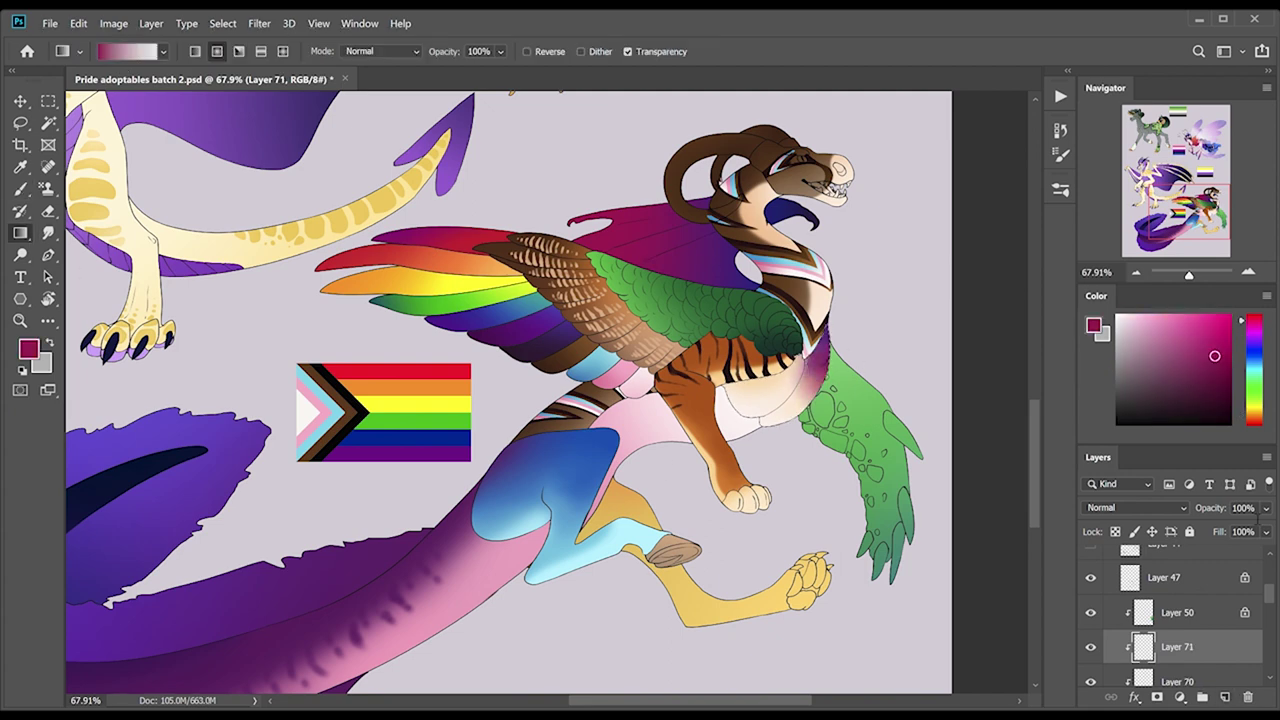
Select the horns and hoof on the line art and add clipped Layer 72 for their cream fill.
{"action": "key", "text": "alt+bracketright"}
{"action": "key", "text": "alt+bracketright"}
{"action": "key", "text": "w"}
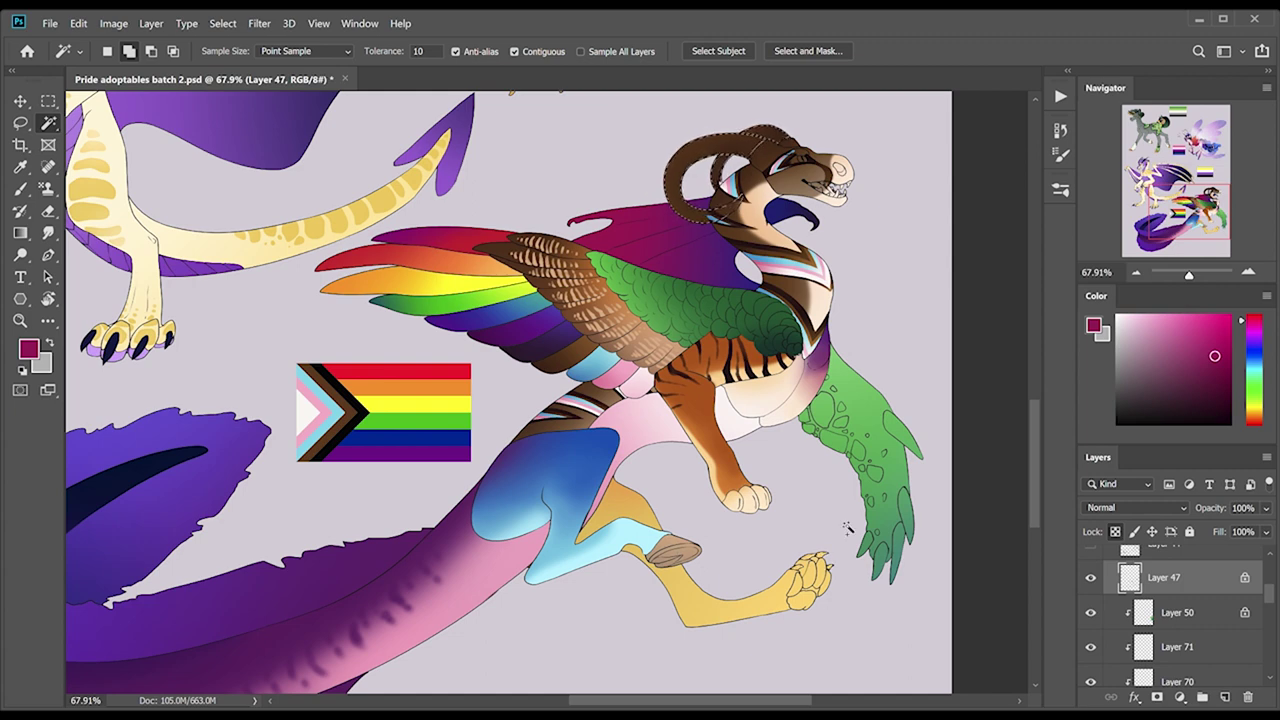
{"action": "left_click", "coordinate": [676, 552], "text": "shift"}
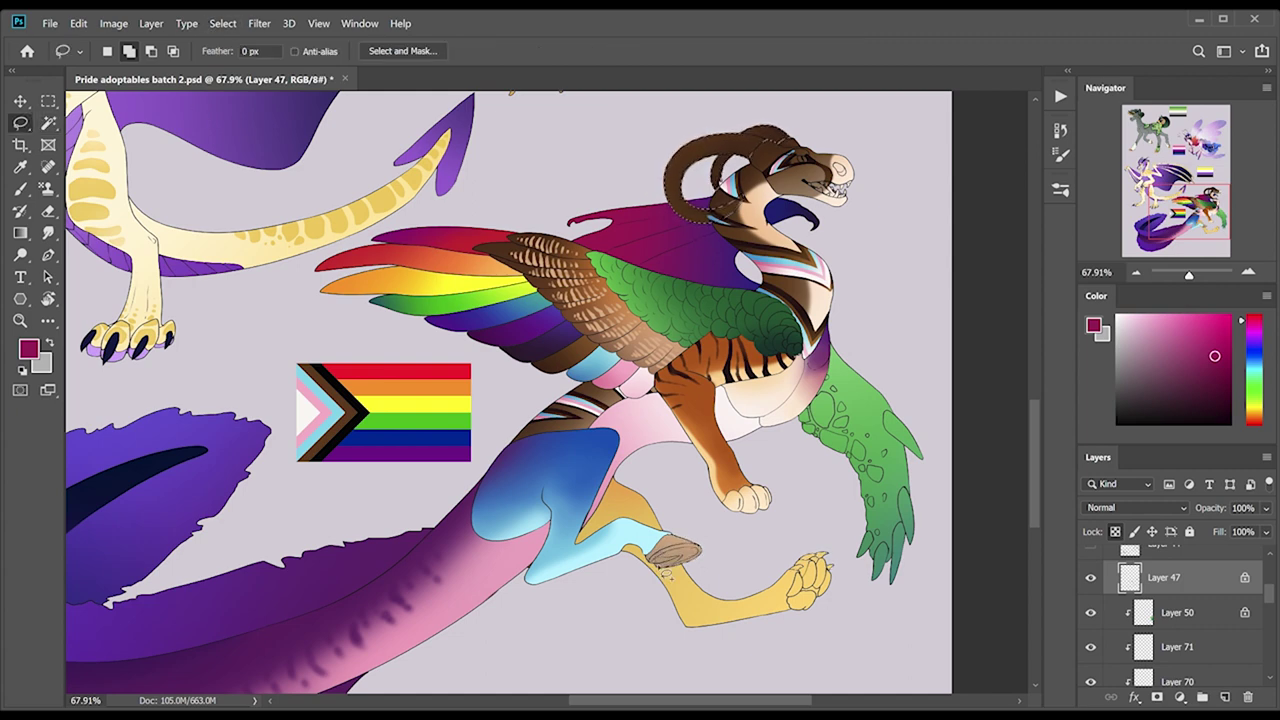
{"action": "key", "text": "shift+g"}
{"action": "key", "text": "alt+bracketleft"}
{"action": "key", "text": "alt+bracketleft"}
{"action": "key", "text": "ctrl+shift+alt+n"}
Give the hoof and horns navy-to-blue gradients.
{"action": "left_click", "coordinate": [700, 170]}
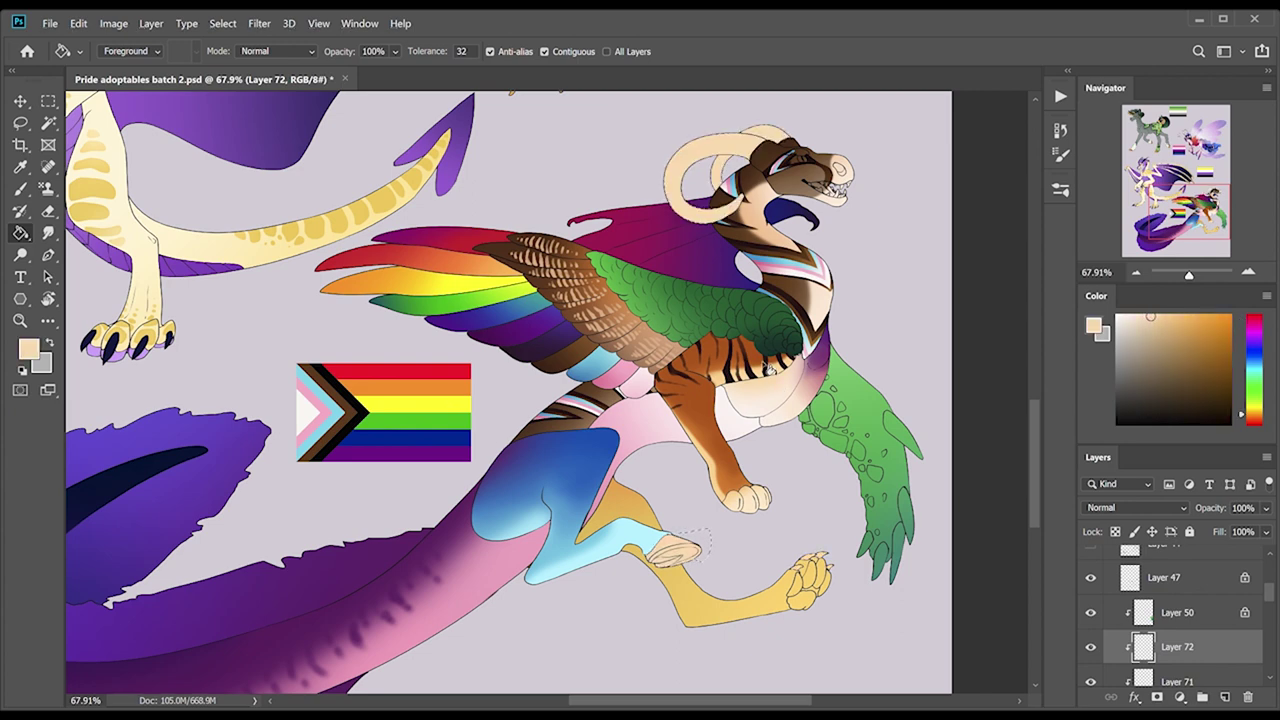
{"action": "left_click", "coordinate": [700, 170]}
{"action": "key", "text": "g"}
{"action": "left_click_drag", "start_coordinate": [690, 540], "coordinate": [665, 560]}
{"action": "left_click_drag", "start_coordinate": [716, 232], "coordinate": [690, 150]}
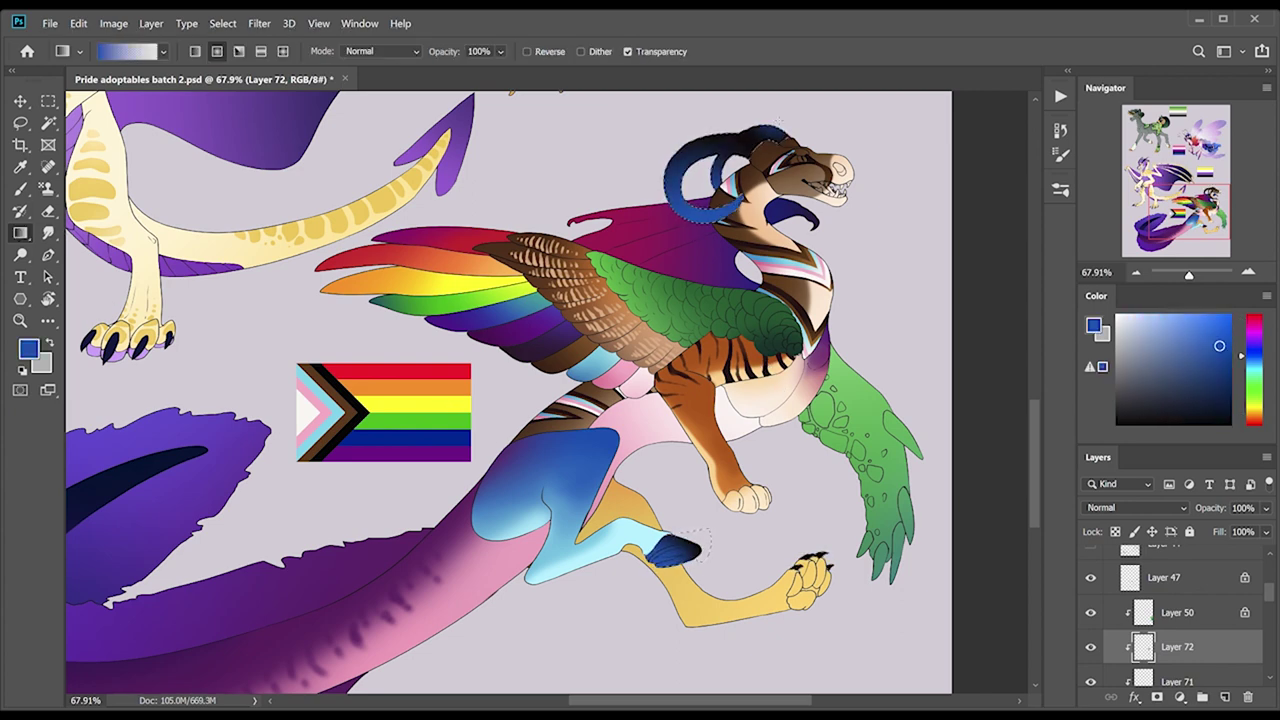
Zoom in on the horns and paint light-blue highlights on the left and upper horn.
{"action": "key", "text": "z"}
{"action": "left_click_drag", "start_coordinate": [772, 115], "coordinate": [850, 115]}
{"action": "key", "text": "b"}
{"action": "left_click", "coordinate": [435, 366], "text": "alt"}
{"action": "left_click", "coordinate": [309, 293]}
{"action": "left_click_drag", "start_coordinate": [325, 283], "coordinate": [390, 260]}
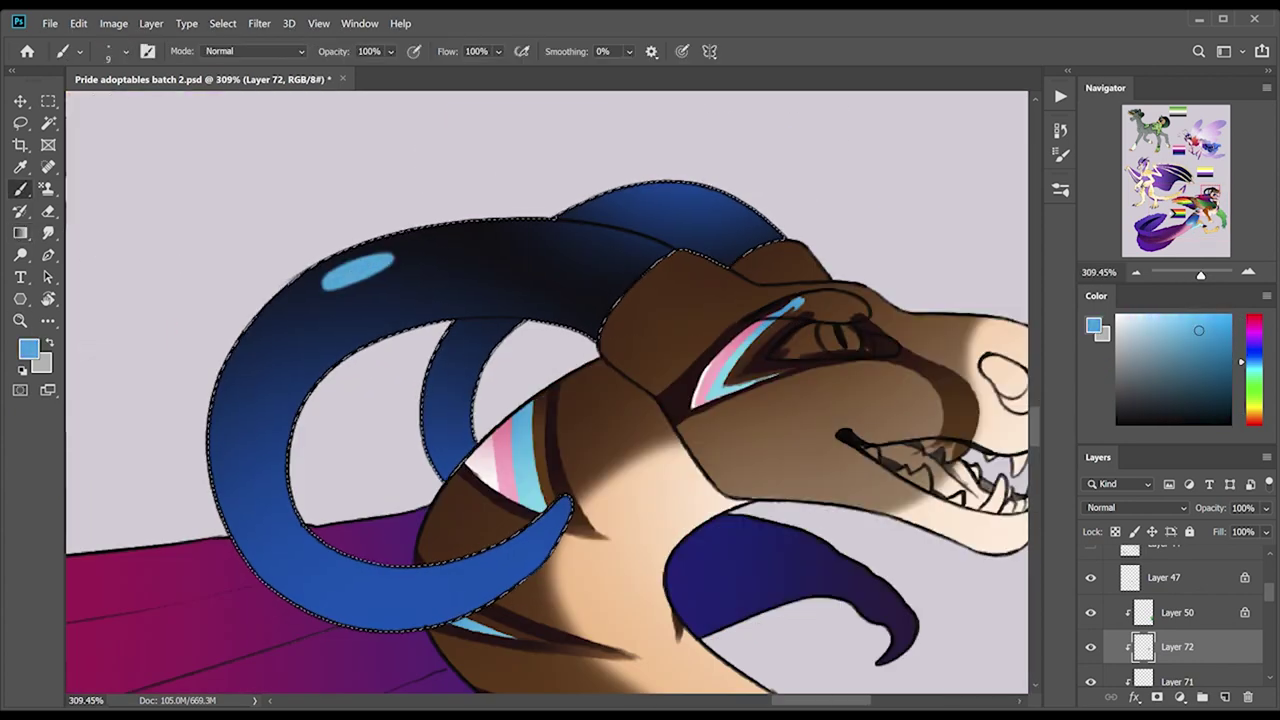
{"action": "left_click", "coordinate": [582, 241]}
{"action": "left_click_drag", "start_coordinate": [608, 245], "coordinate": [638, 254]}
Add light-blue highlight dots and strokes to the inner and lower horns.
{"action": "left_click_drag", "start_coordinate": [568, 215], "coordinate": [598, 210]}
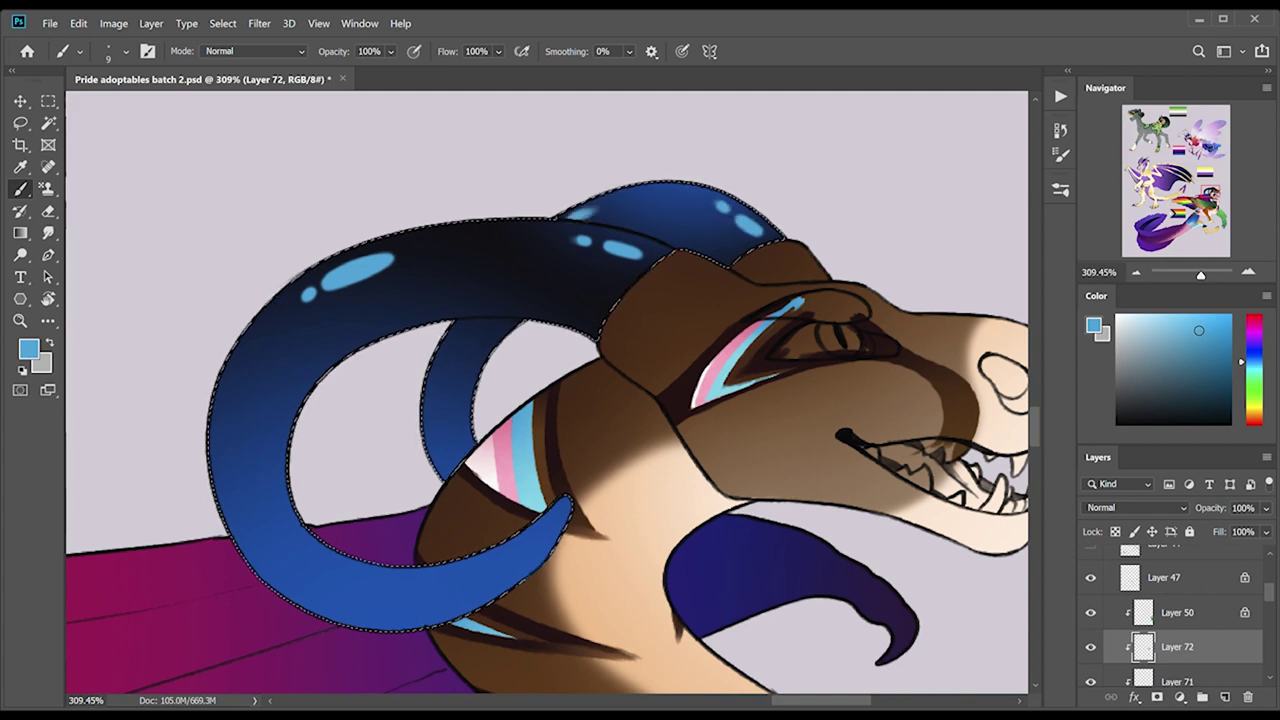
{"action": "left_click", "coordinate": [437, 383]}
{"action": "left_click_drag", "start_coordinate": [432, 404], "coordinate": [433, 424]}
{"action": "left_click", "coordinate": [260, 501]}
{"action": "left_click_drag", "start_coordinate": [290, 540], "coordinate": [315, 560]}
{"action": "left_click_drag", "start_coordinate": [410, 582], "coordinate": [430, 578]}
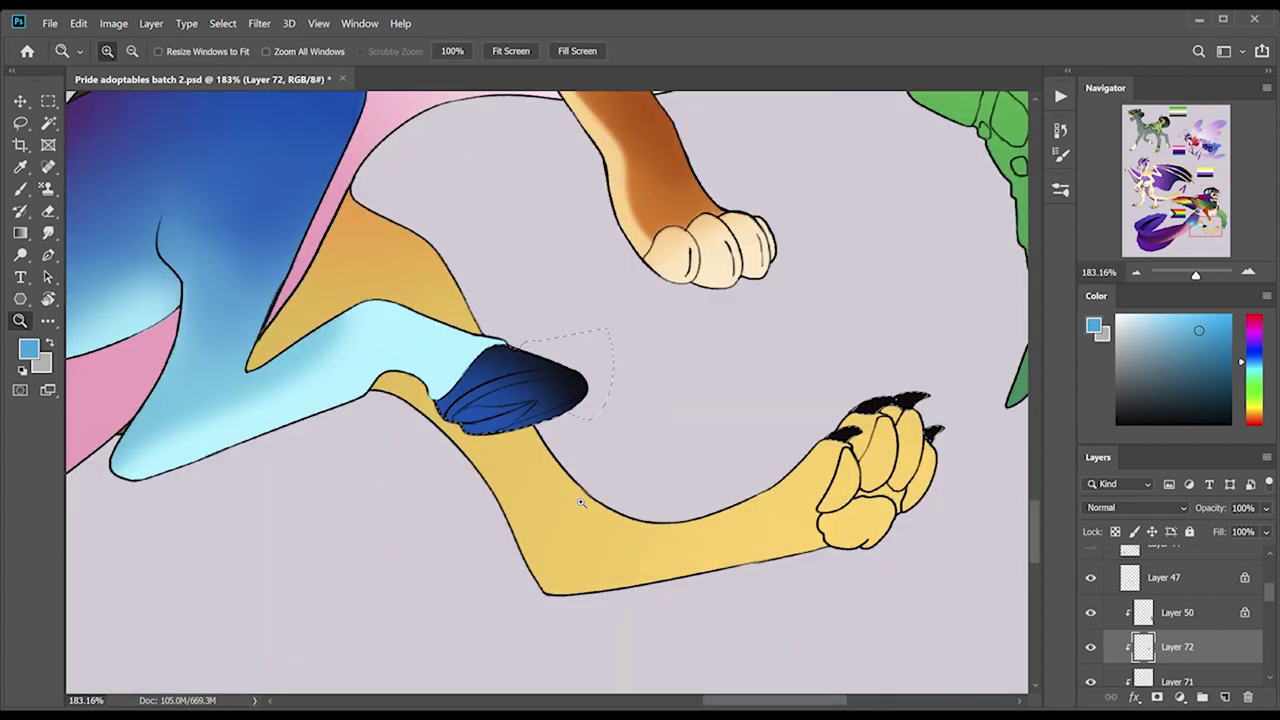
Paint light-blue highlights across the hoof and select the hoof shape.
{"action": "key", "text": "b"}
{"action": "left_click", "coordinate": [504, 368]}
{"action": "mouse_move", "coordinate": [440, 410]}
{"action": "left_mouse_down"}
{"action": "mouse_move", "coordinate": [505, 360]}
{"action": "mouse_move", "coordinate": [565, 362]}
{"action": "mouse_move", "coordinate": [530, 420]}
{"action": "left_mouse_up"}
{"action": "left_click", "coordinate": [1180, 577]}
{"action": "key", "text": "w"}
Add a new Layer 73 above the hoof colour for darker shading.
{"action": "left_click", "coordinate": [515, 395]}
{"action": "left_click", "coordinate": [1185, 646]}
{"action": "key", "text": "g"}
{"action": "key", "text": "d"}
{"action": "left_click", "coordinate": [1225, 697]}
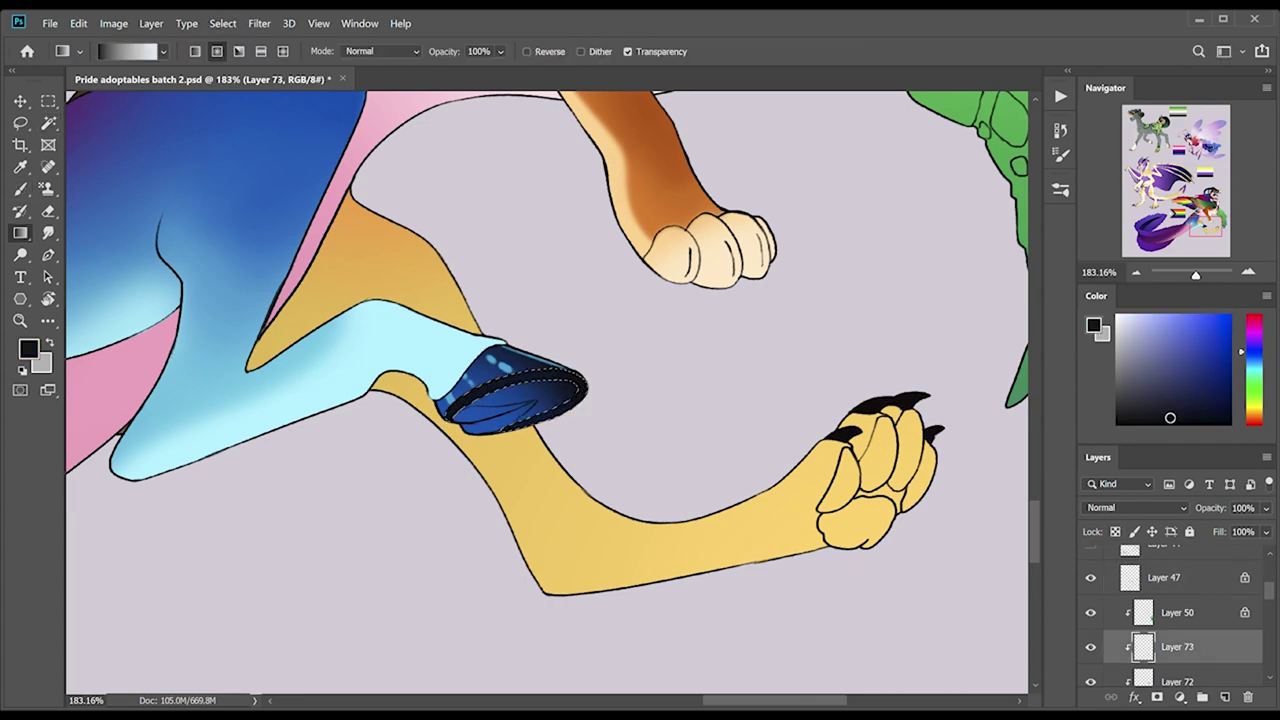
{"action": "key", "text": "w"}
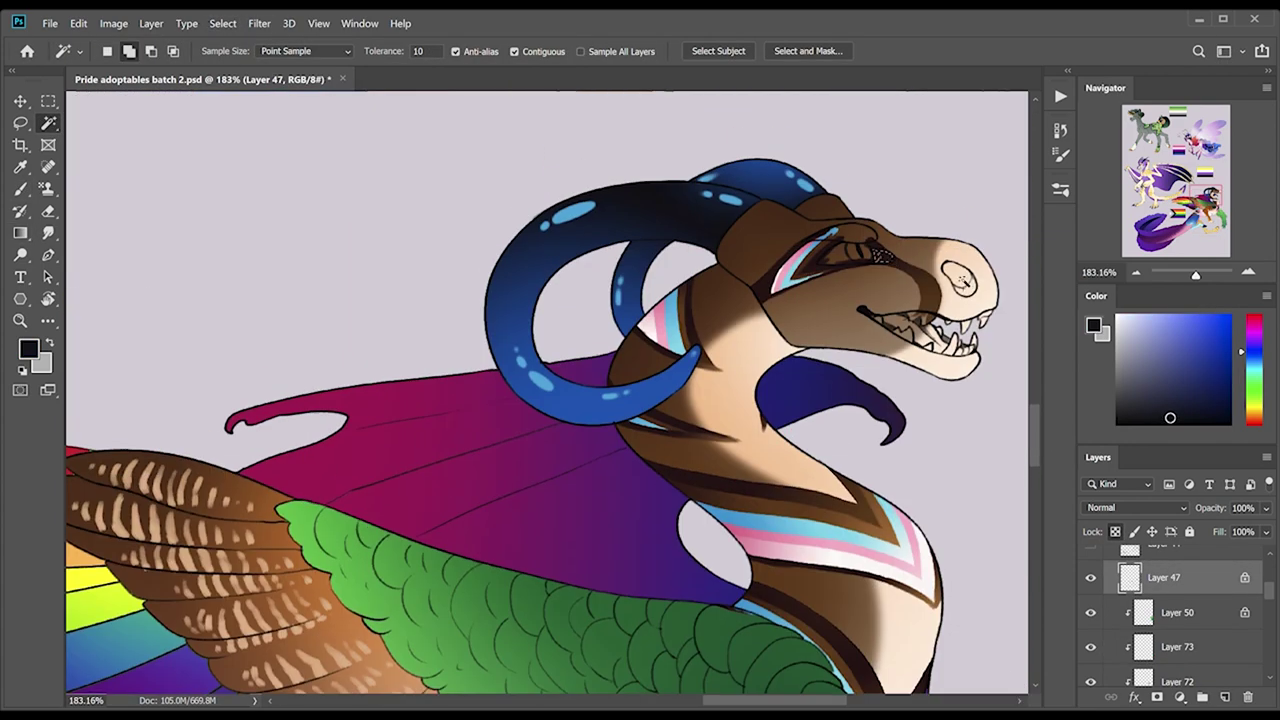
Select the eye and mouth areas and fill the nostril and mouth pink on a new layer.
{"action": "left_click", "coordinate": [880, 255]}
{"action": "scroll", "coordinate": [900, 350], "scroll_direction": "down", "scroll_amount": 1}
{"action": "left_click", "coordinate": [1225, 697]}
{"action": "key", "text": "g"}
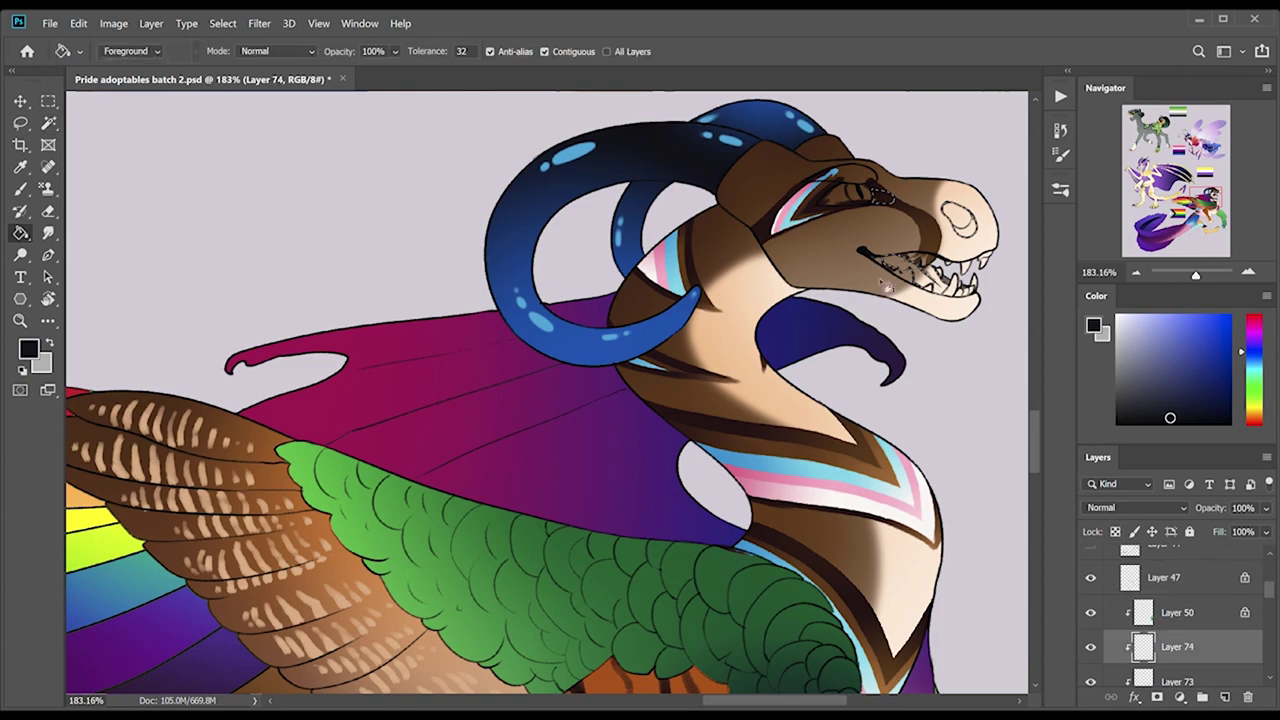
{"action": "left_click", "coordinate": [1157, 318]}
{"action": "left_click", "coordinate": [1255, 422]}
Choose a muted pink for the paw pads and darken the eyelid near-black.
{"action": "left_click", "coordinate": [1160, 334]}
{"action": "key", "text": "shift+g"}
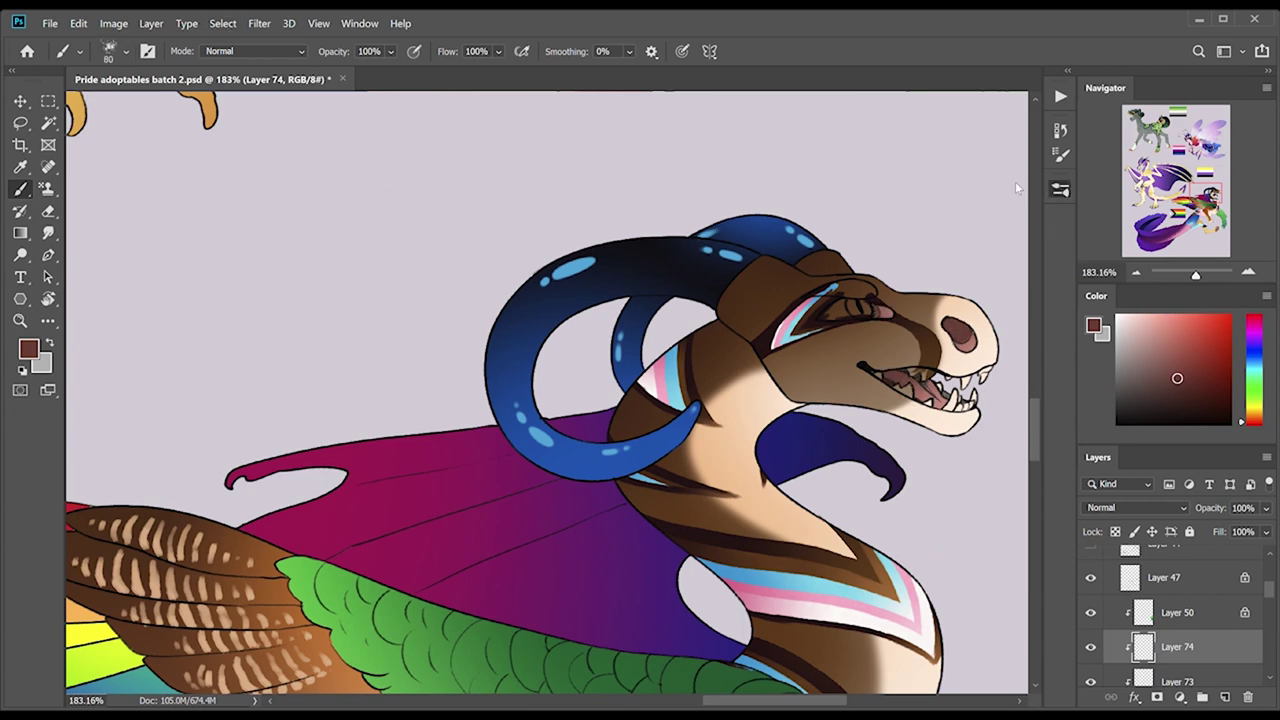
{"action": "left_click", "coordinate": [755, 288], "text": "alt"}
{"action": "left_click_drag", "start_coordinate": [816, 298], "coordinate": [870, 286]}
{"action": "left_click", "coordinate": [1177, 681]}
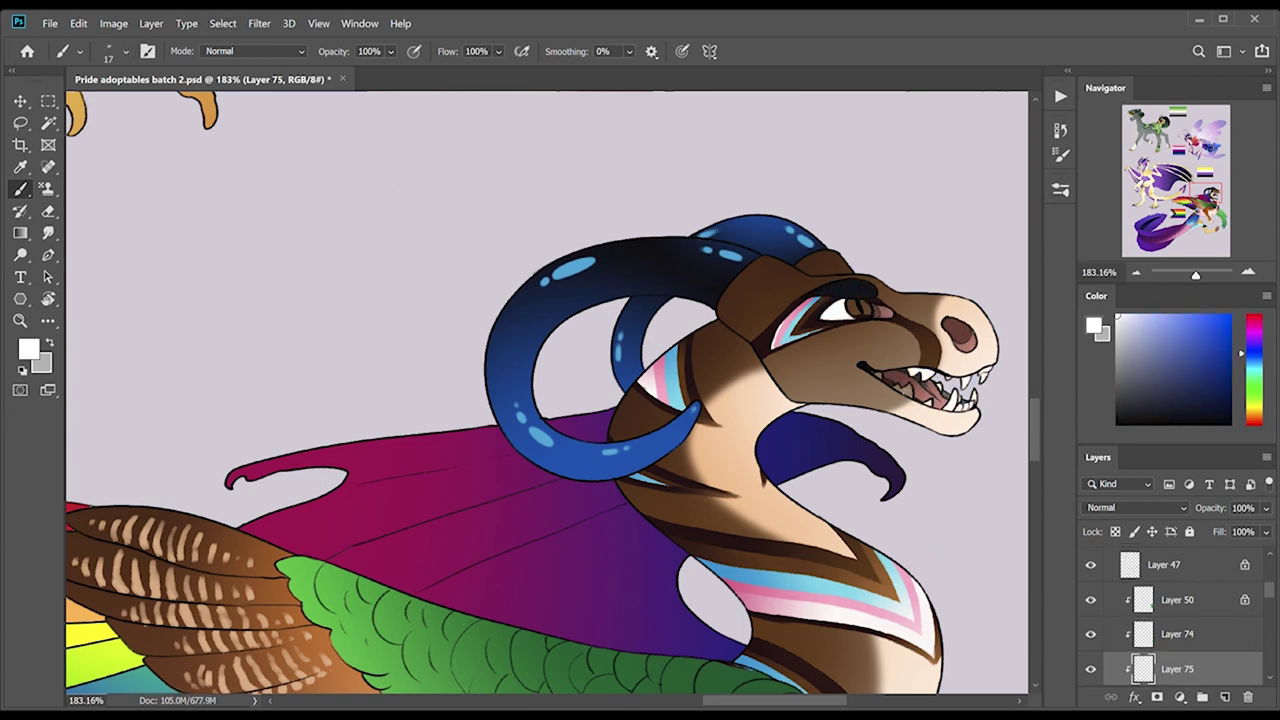
Paint the eye with a white base and a blue iris.
{"action": "left_click", "coordinate": [1254, 400]}
{"action": "left_click", "coordinate": [1254, 350]}
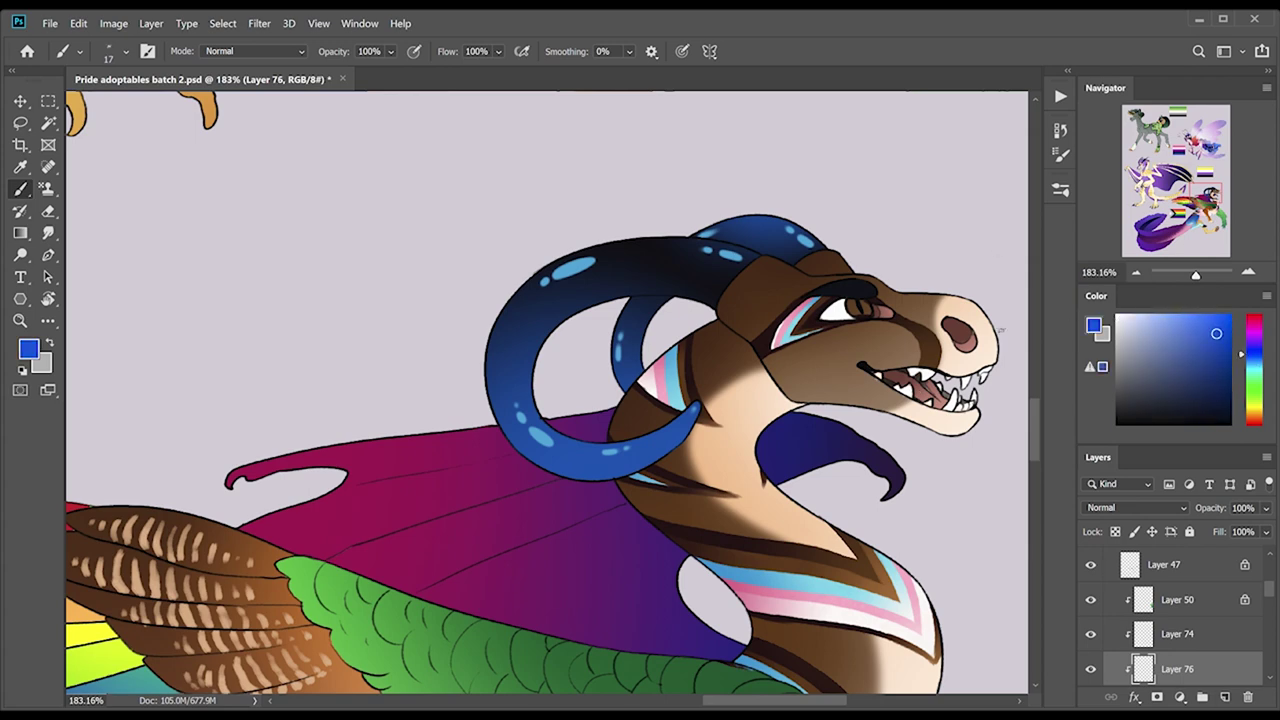
{"action": "left_click_drag", "start_coordinate": [852, 309], "coordinate": [864, 309]}
{"action": "left_click", "coordinate": [1216, 333]}
{"action": "key", "text": "ctrl+shift+alt+n"}
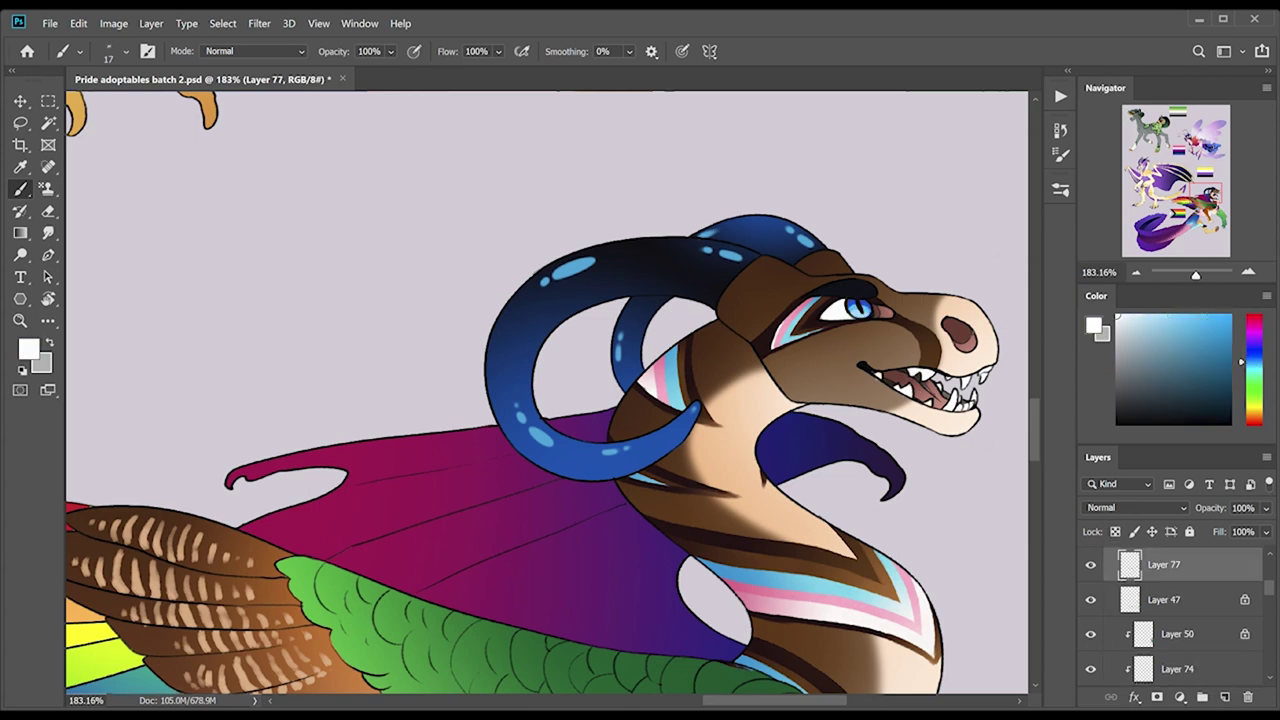
Select the foreleg claws and fill them pale beige on a new clipped Layer 78.
{"action": "key", "text": "w"}
{"action": "scroll", "coordinate": [546, 390], "scroll_direction": "down", "scroll_amount": 5}
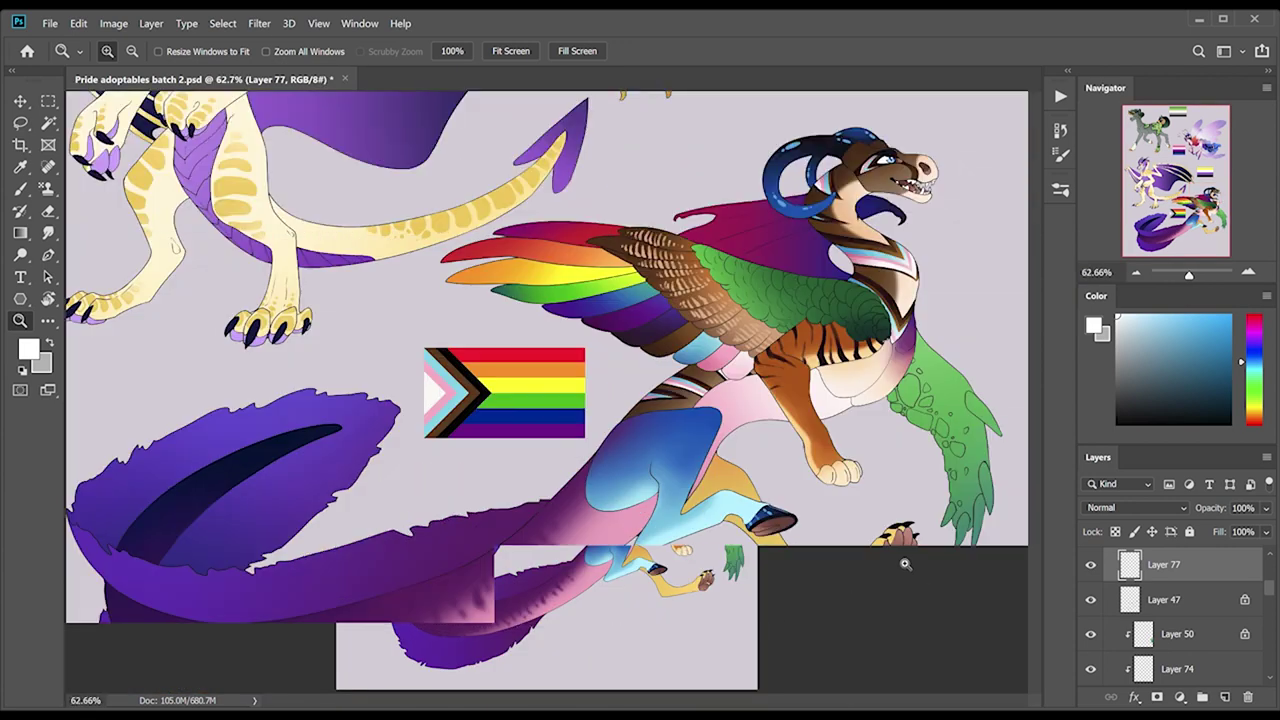
{"action": "scroll", "coordinate": [666, 502], "scroll_direction": "up", "scroll_amount": 3}
{"action": "key", "text": "alt+bracketleft"}
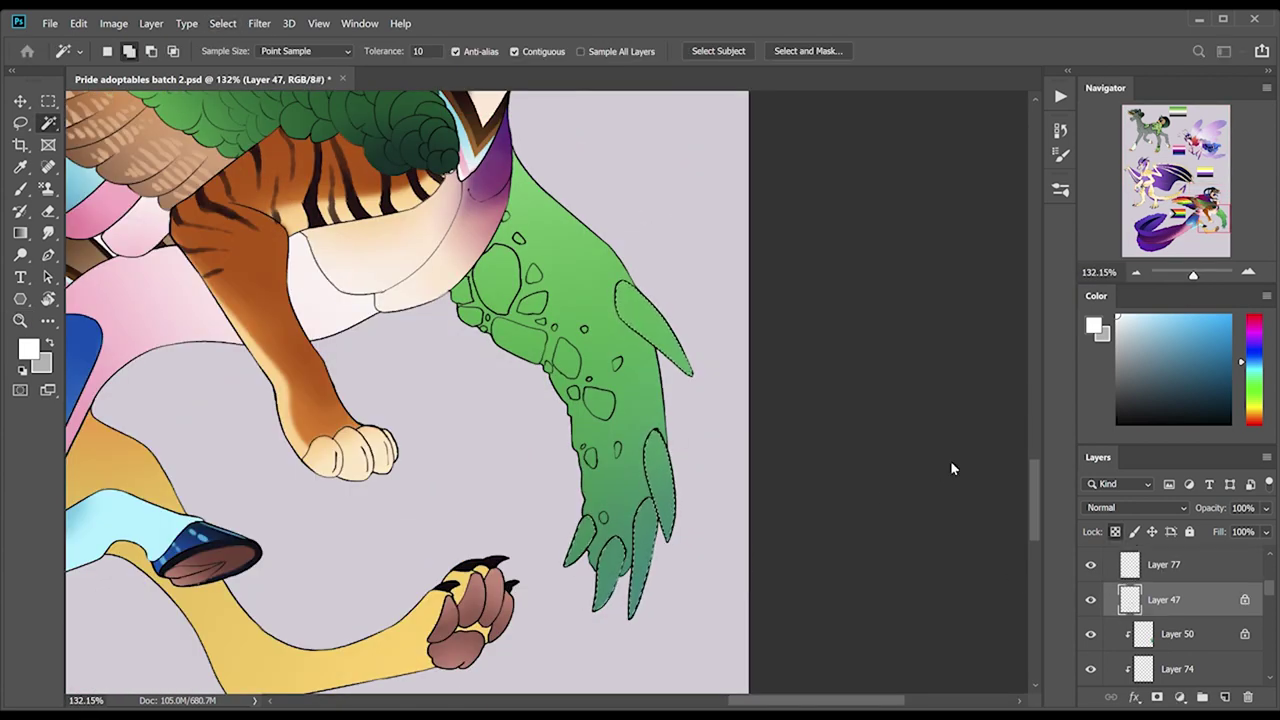
{"action": "left_click", "coordinate": [1222, 697]}
{"action": "key", "text": "g"}
{"action": "key", "text": "ctrl+bracketright"}
{"action": "key", "text": "alt+BackSpace"}
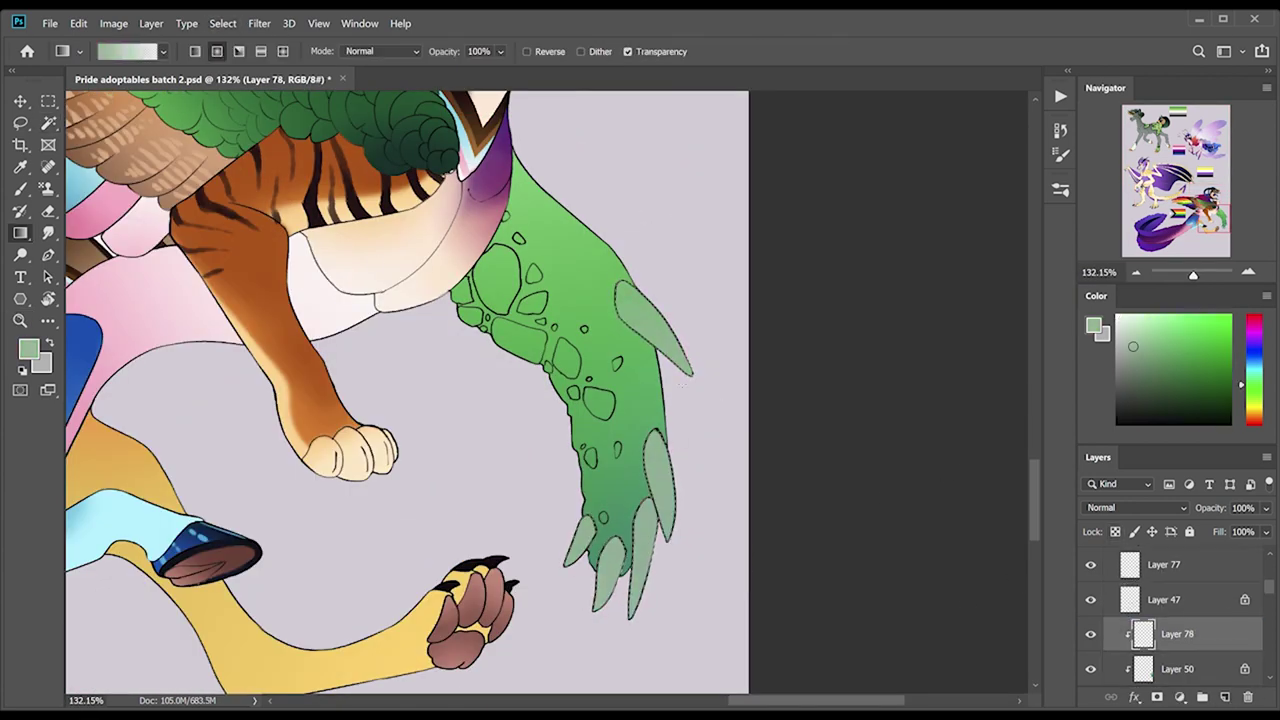
{"action": "left_click", "coordinate": [350, 455], "text": "alt"}
{"action": "key", "text": "alt+BackSpace"}
Darken the foreleg's scale shapes with a dark green gradient, then fit the sheet on screen.
{"action": "key", "text": "w"}
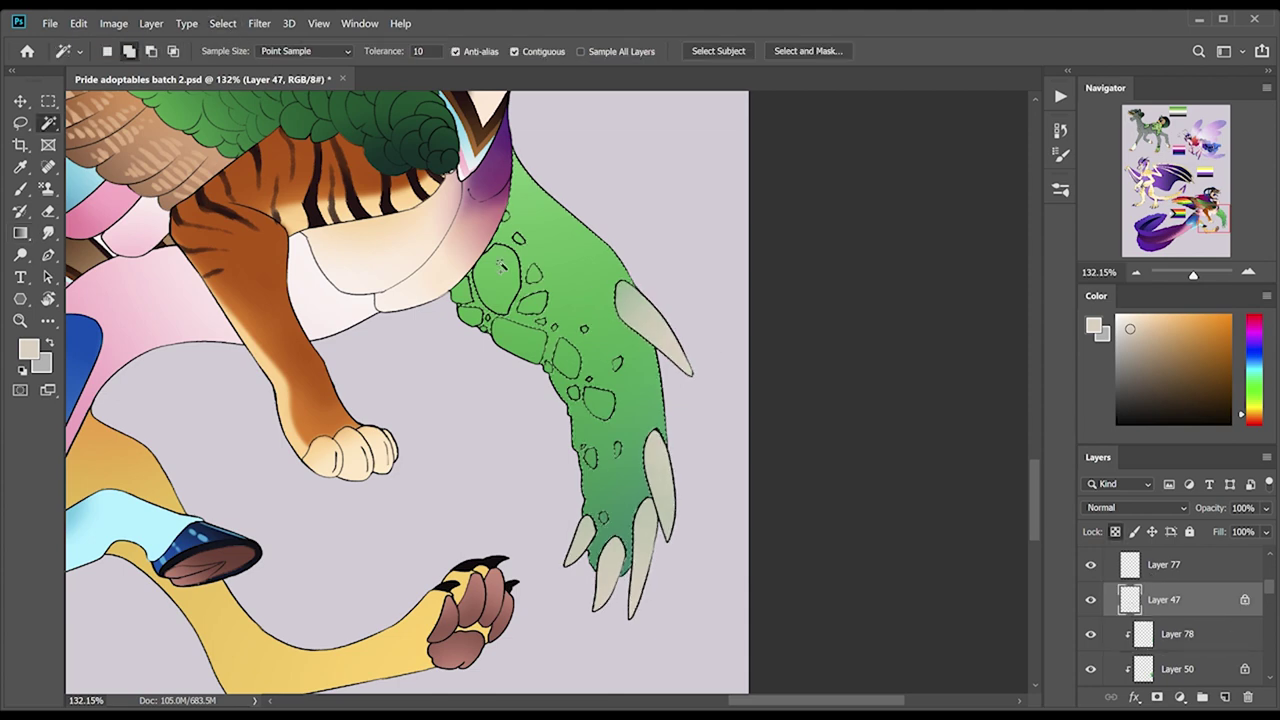
{"action": "key", "text": "alt+bracketleft"}
{"action": "left_click", "coordinate": [608, 480]}
{"action": "key", "text": "g"}
{"action": "left_click_drag", "start_coordinate": [560, 452], "coordinate": [520, 300]}
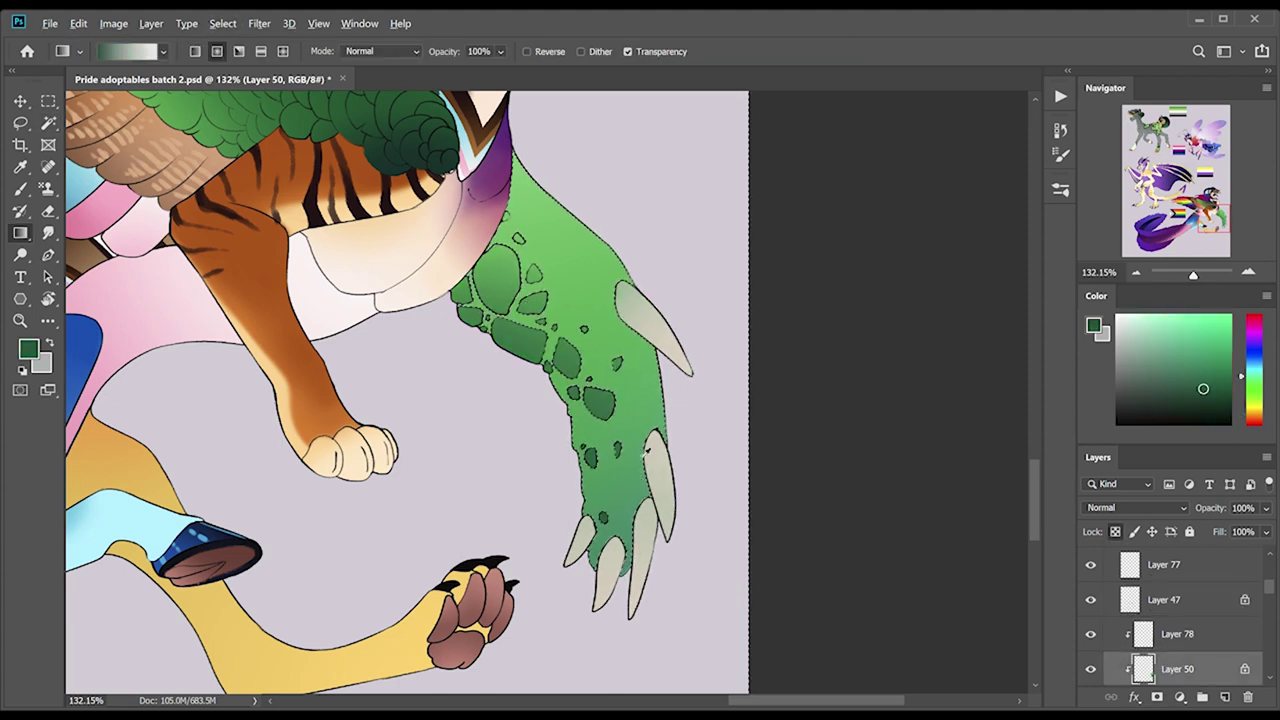
{"action": "key", "text": "z"}
{"action": "left_click", "coordinate": [511, 51]}
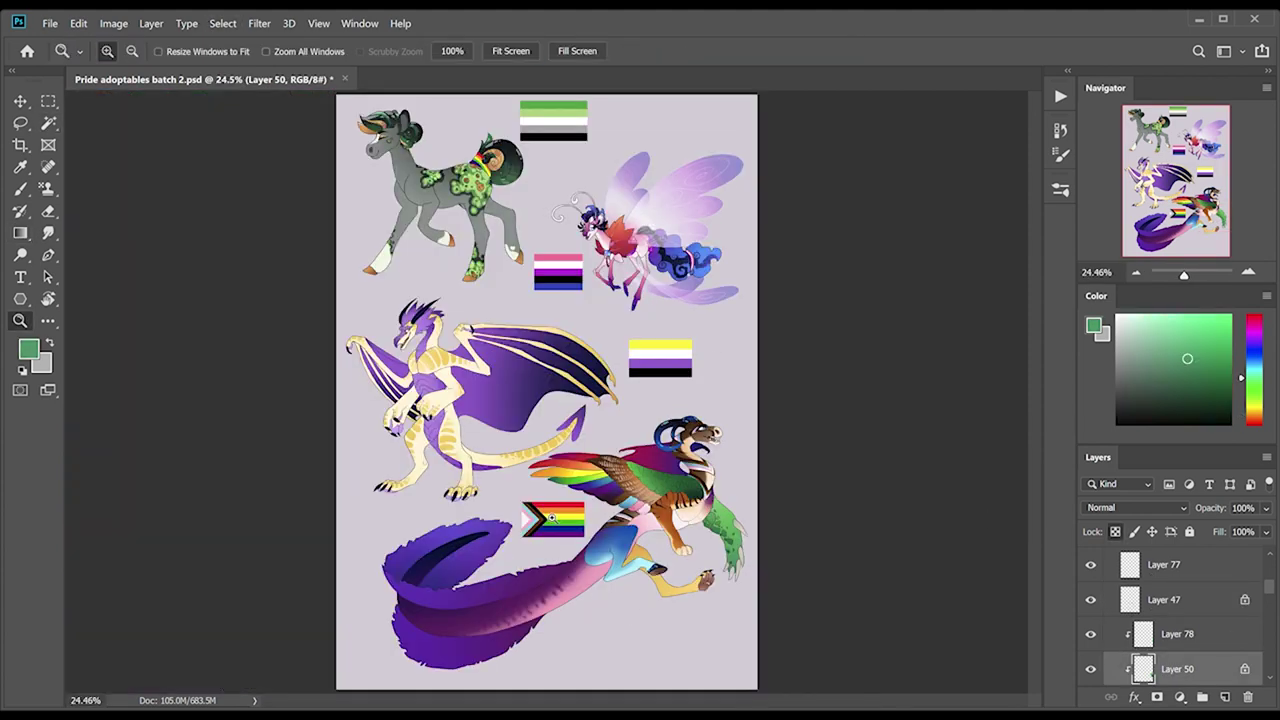